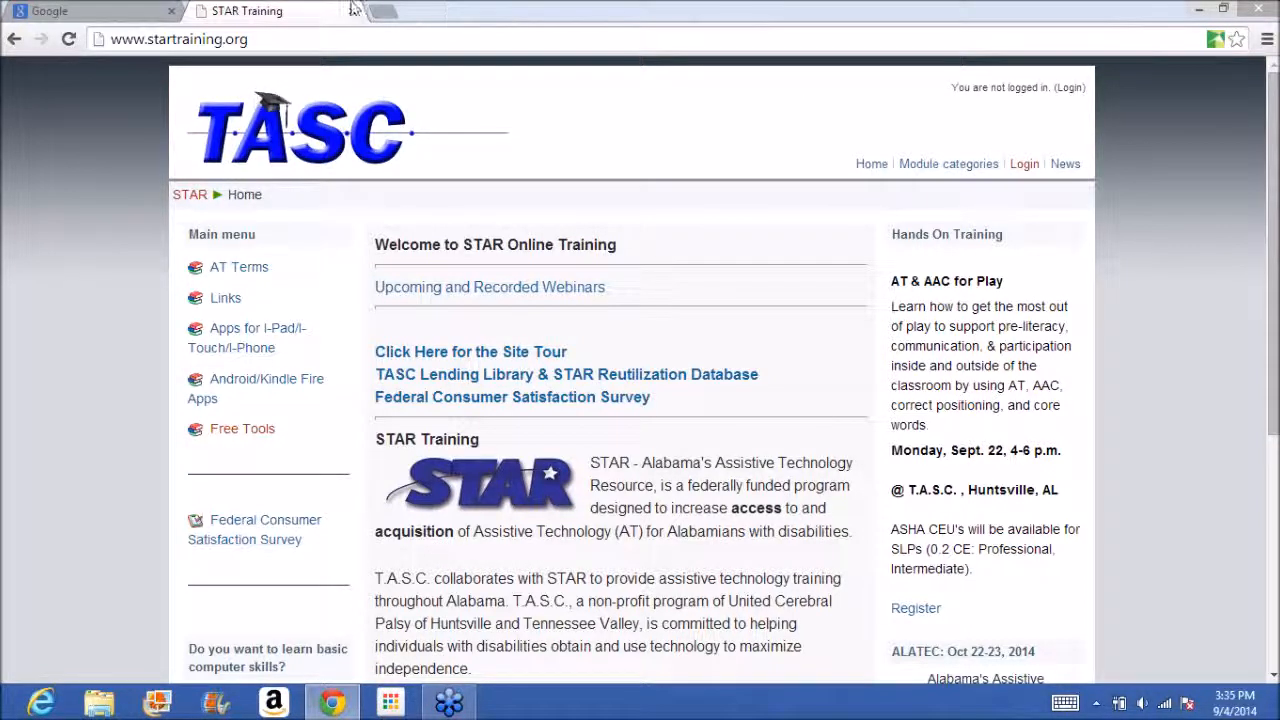
# Enable "Ok Google" voice search on the Google page and allow microphone access to search for Thomas Edison by voice.
pyautogui.click(80, 8)
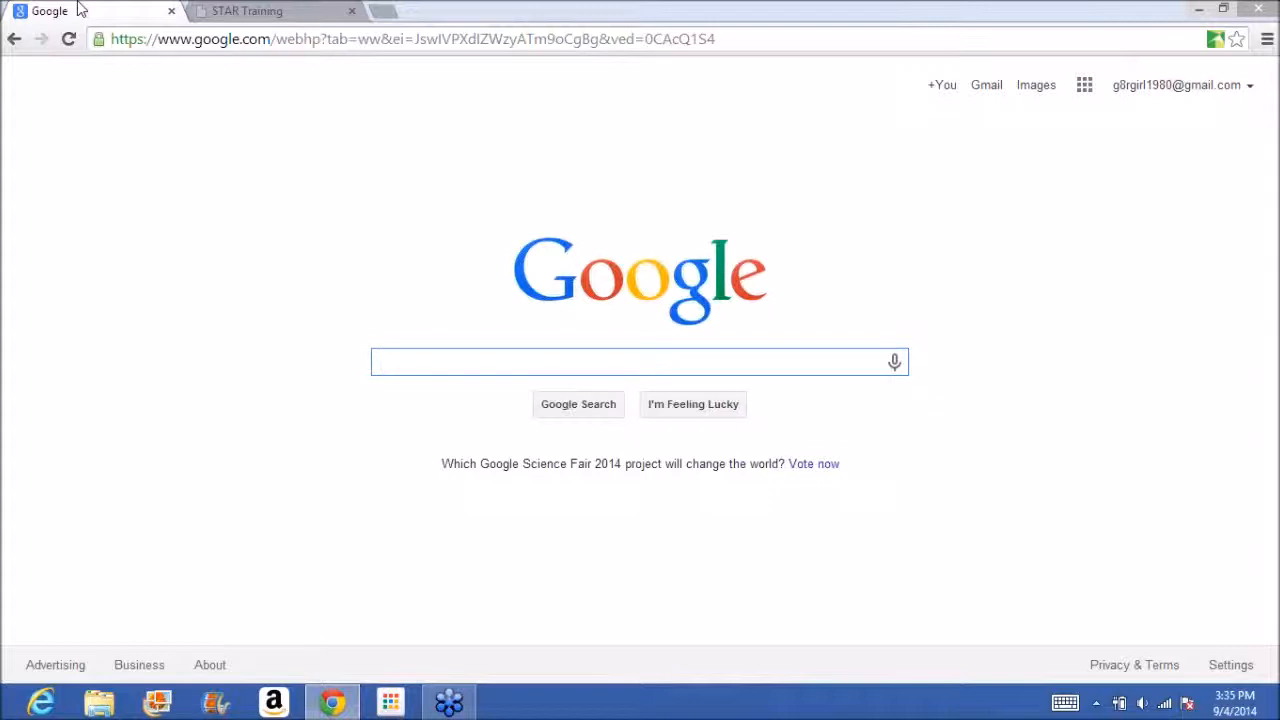
pyautogui.click(1014, 46)
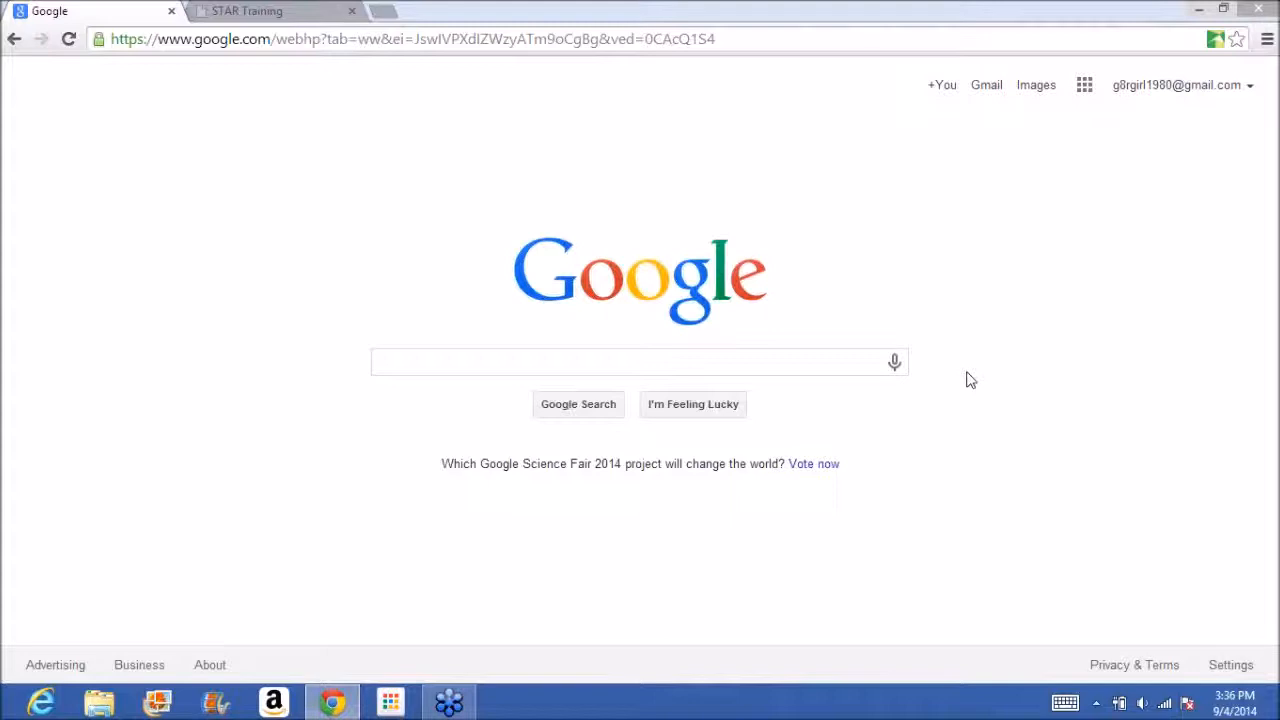
pyautogui.click(896, 363)
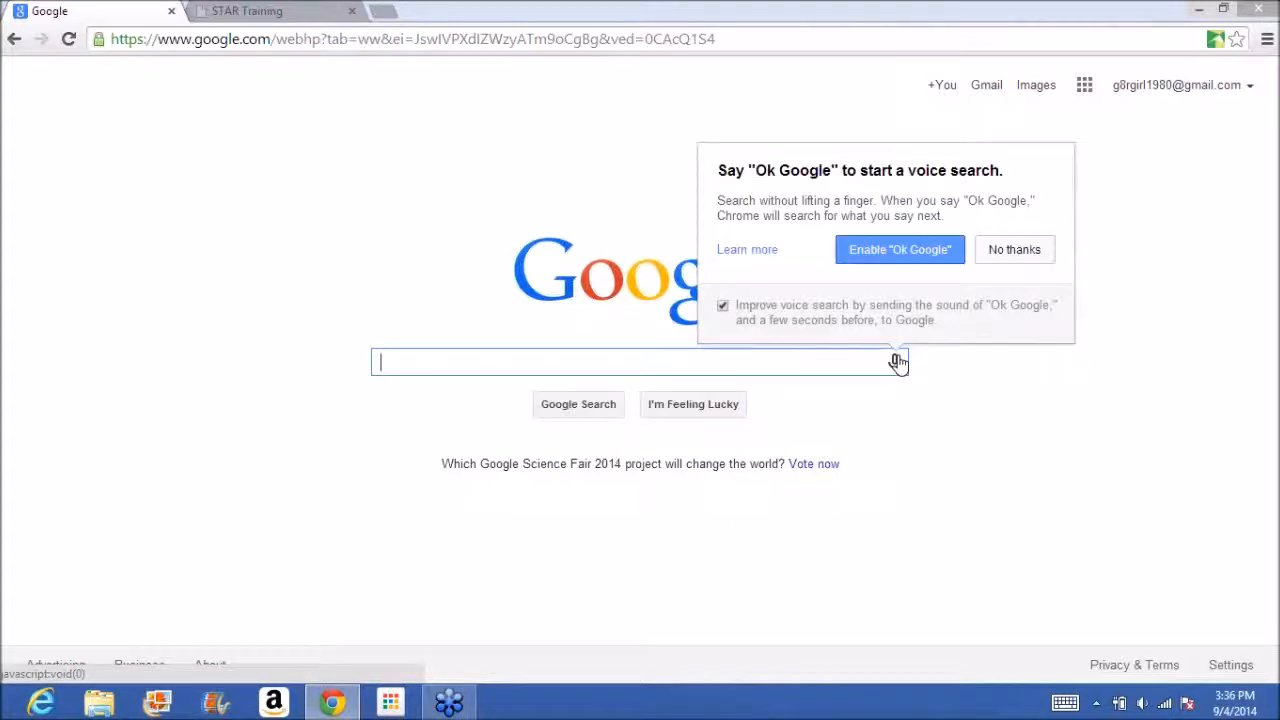
pyautogui.click(900, 250)
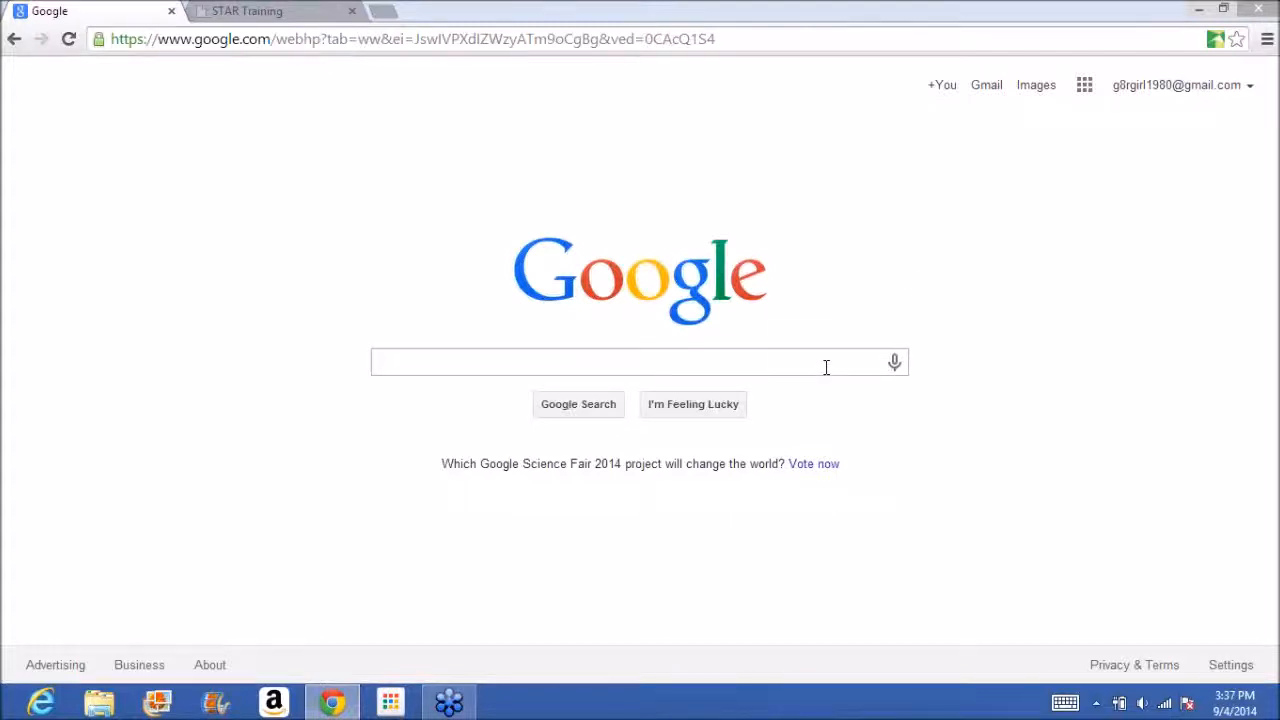
pyautogui.click(895, 366)
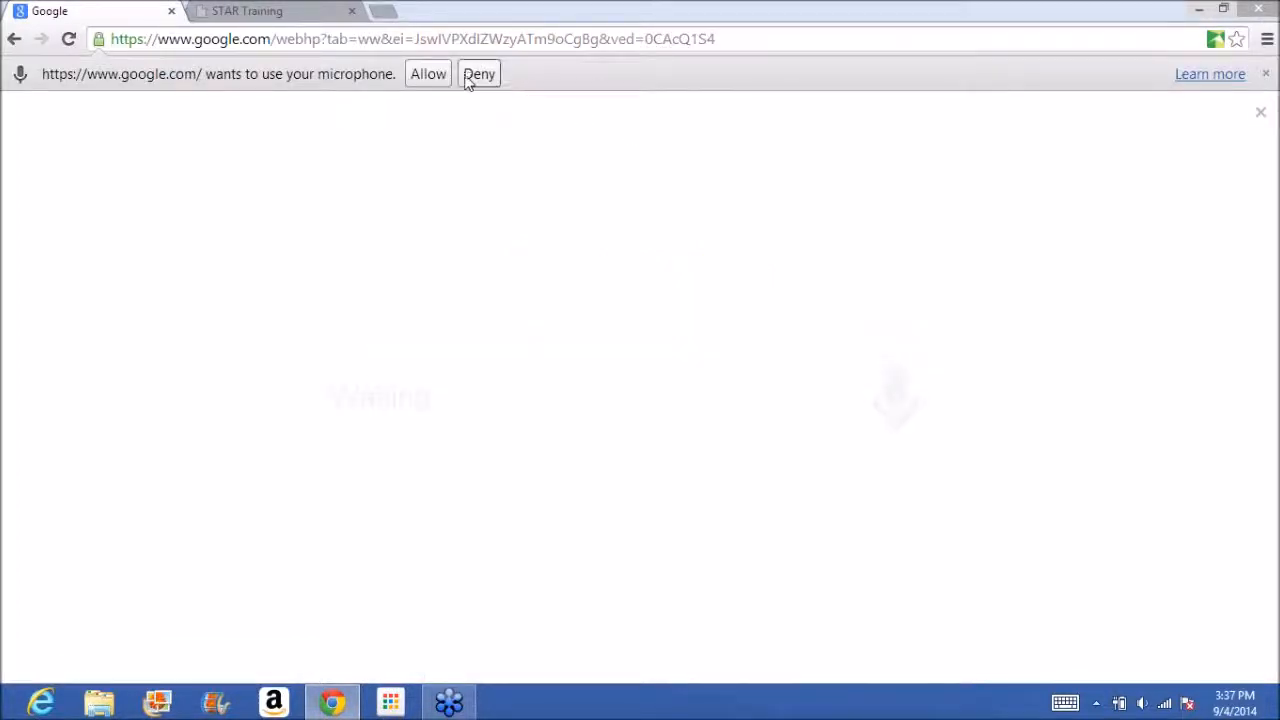
pyautogui.click(427, 78)
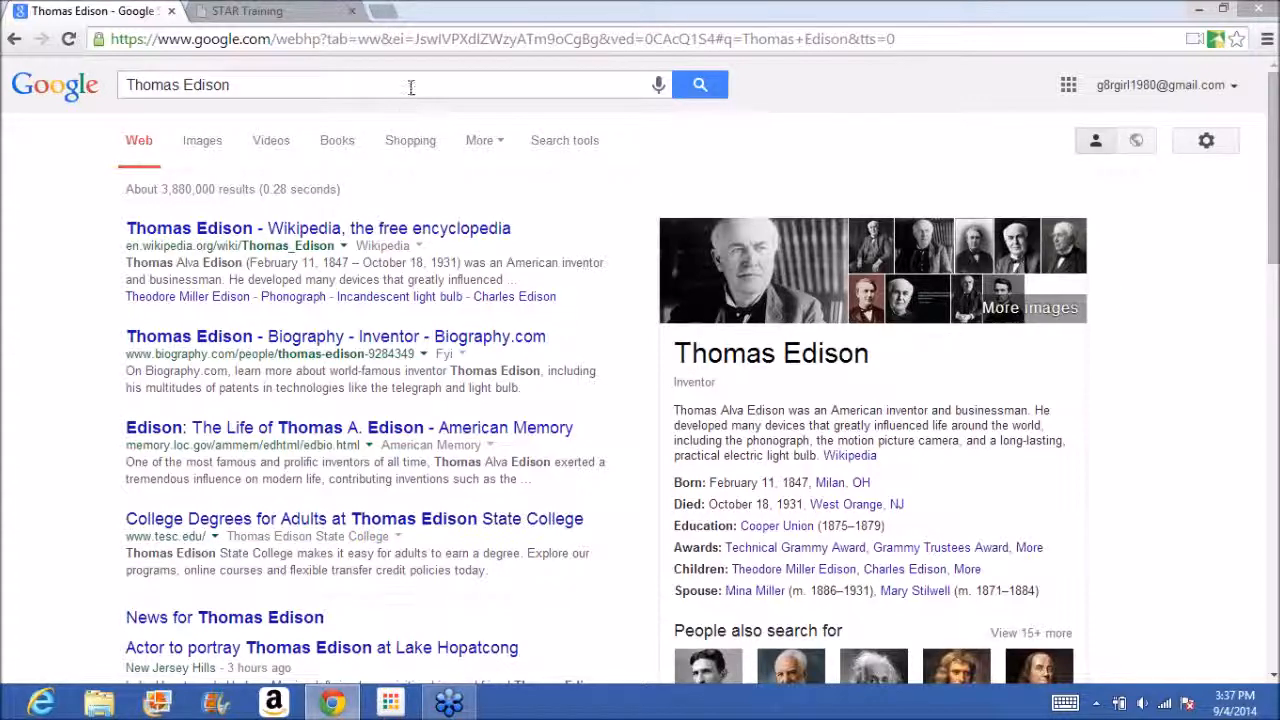
# Replace the search query with the misspelled name "tomaz edesn" and search for it.
pyautogui.moveTo(215, 86); pyautogui.dragTo(69, 109)
pyautogui.write('t')
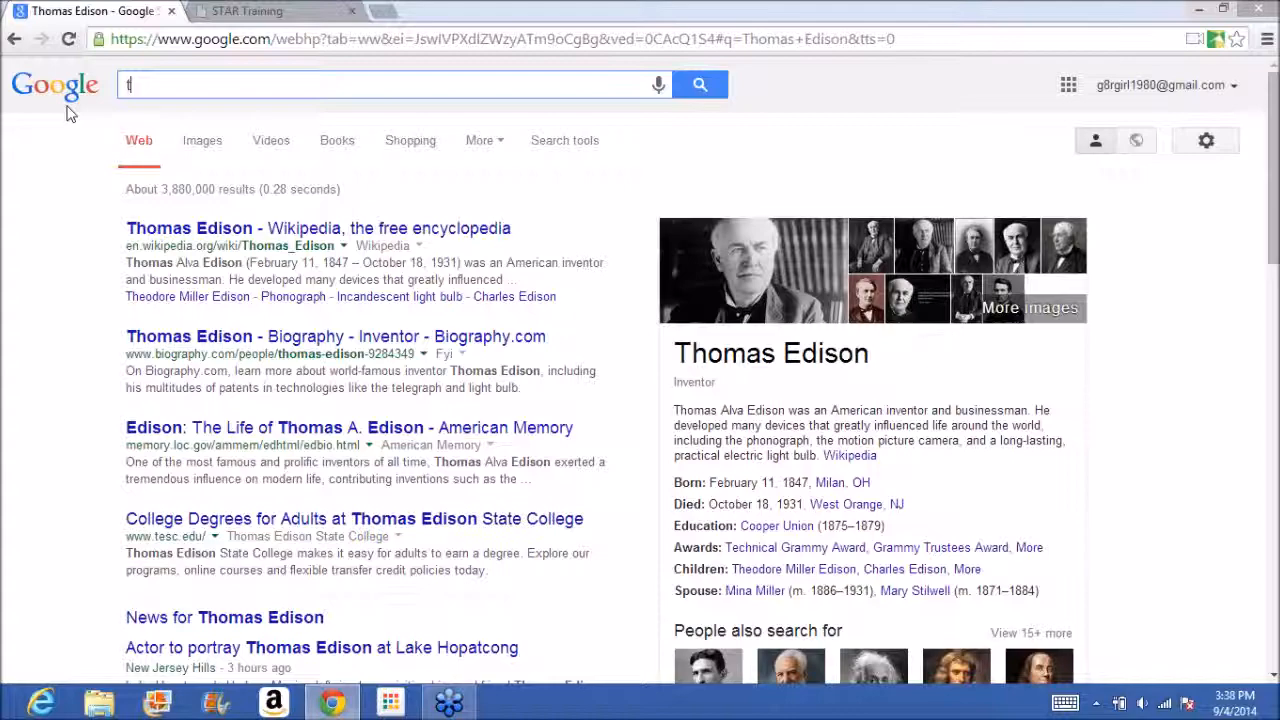
pyautogui.write('omaz e')
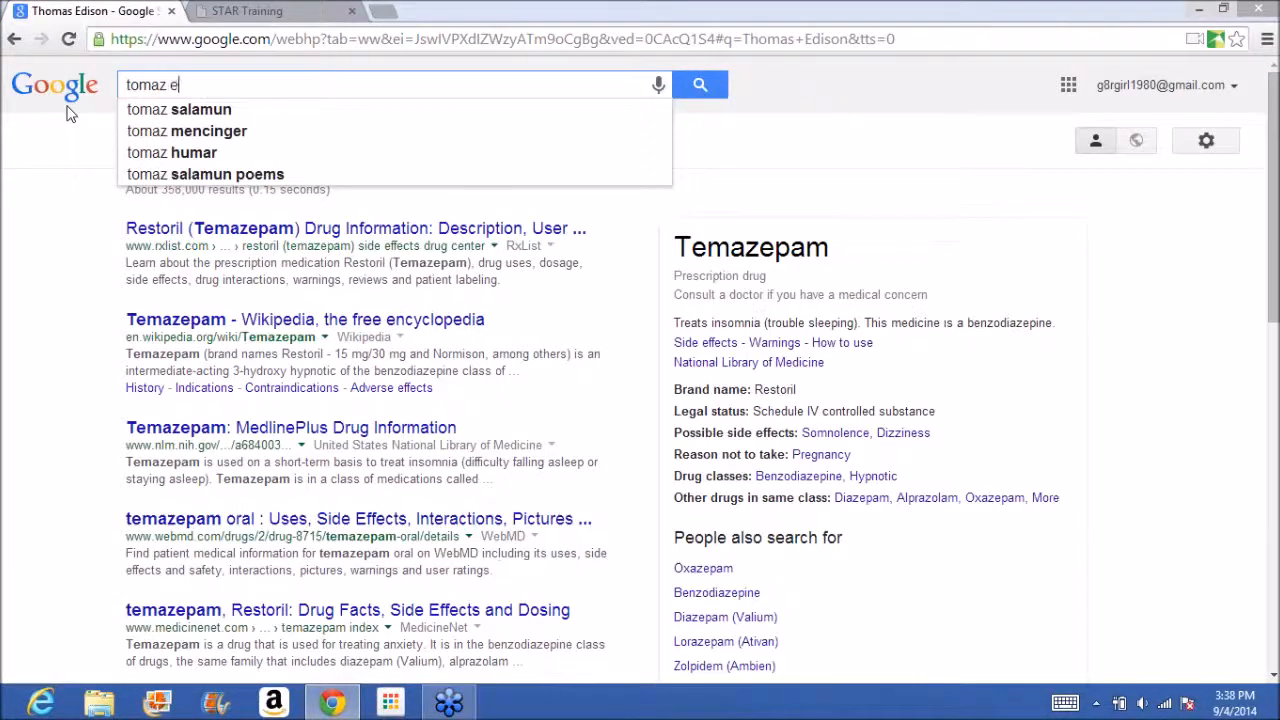
pyautogui.write('desn')
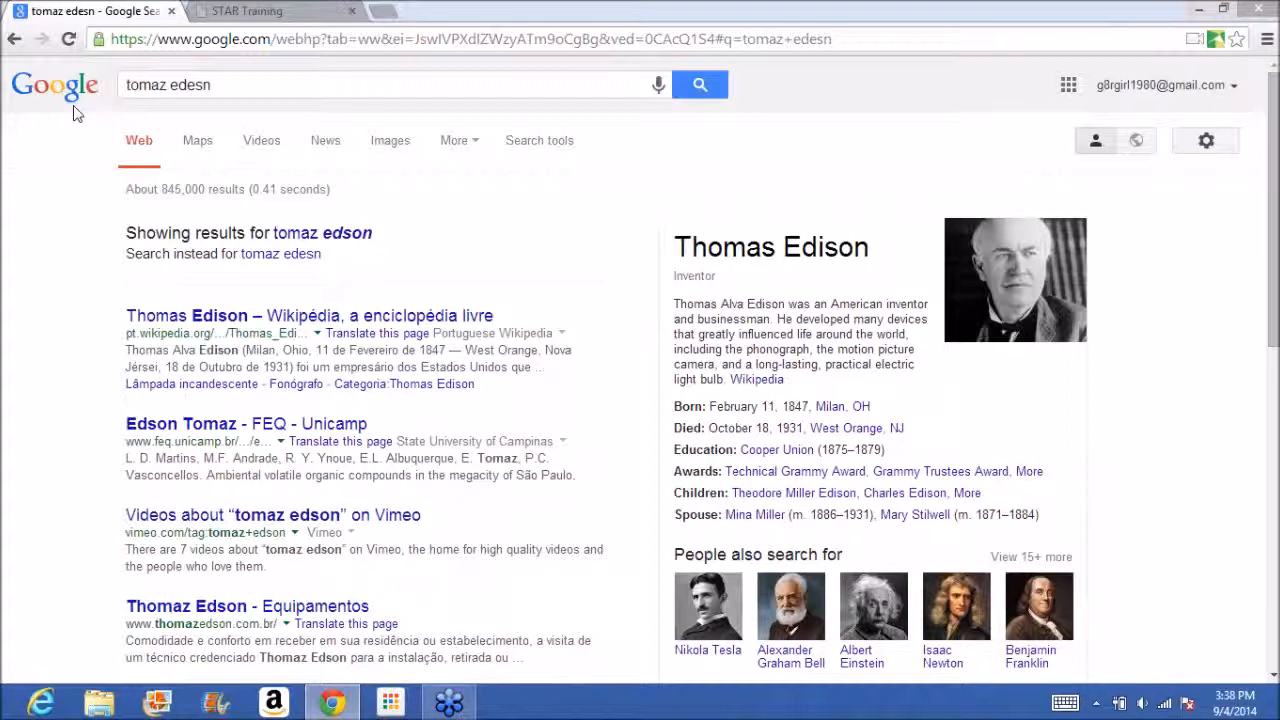
# Replace the search query with "thomas edison" and run the search.
pyautogui.click(237, 80)
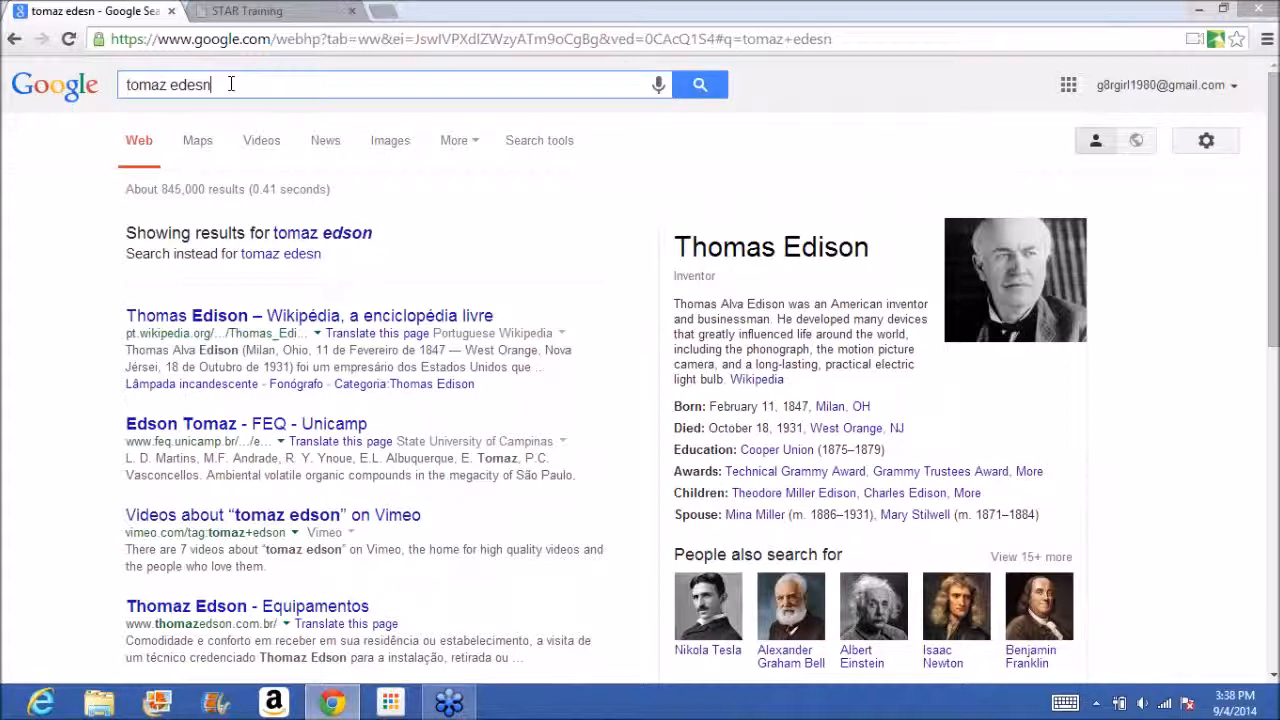
pyautogui.moveTo(237, 80); pyautogui.dragTo(15, 120)
pyautogui.write('thomas edi')
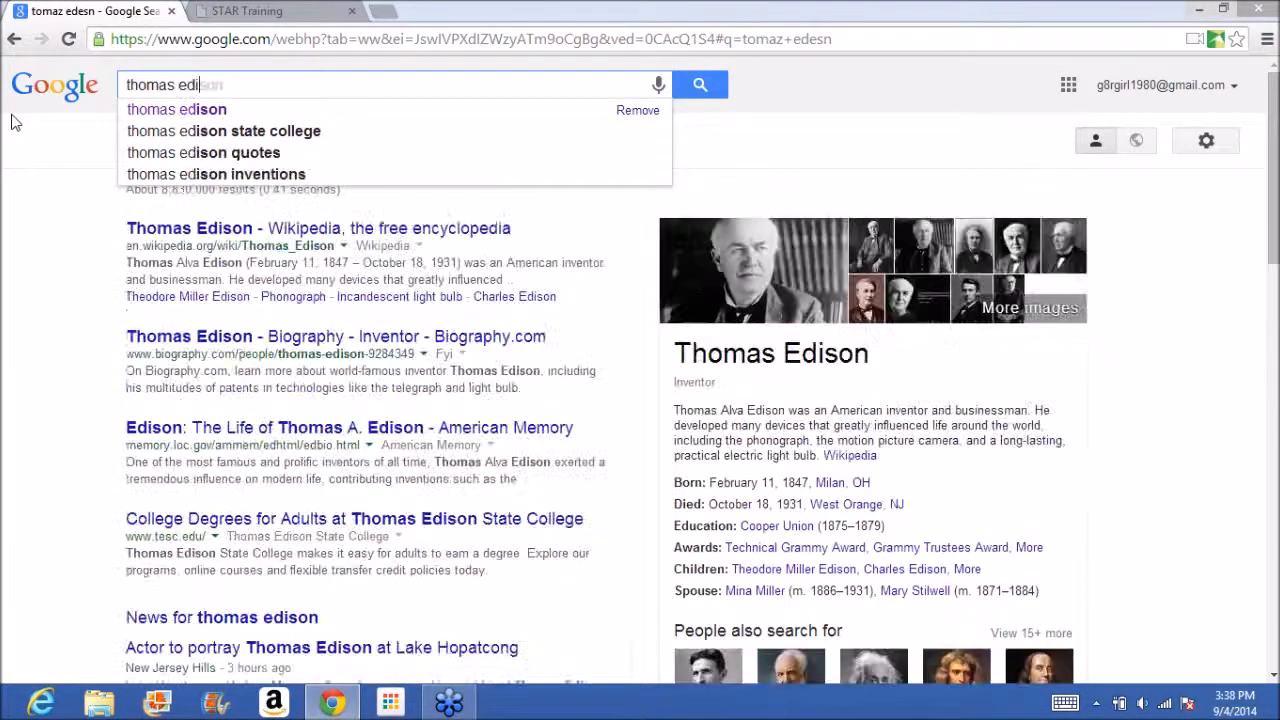
pyautogui.write('con')
pyautogui.press('Return')
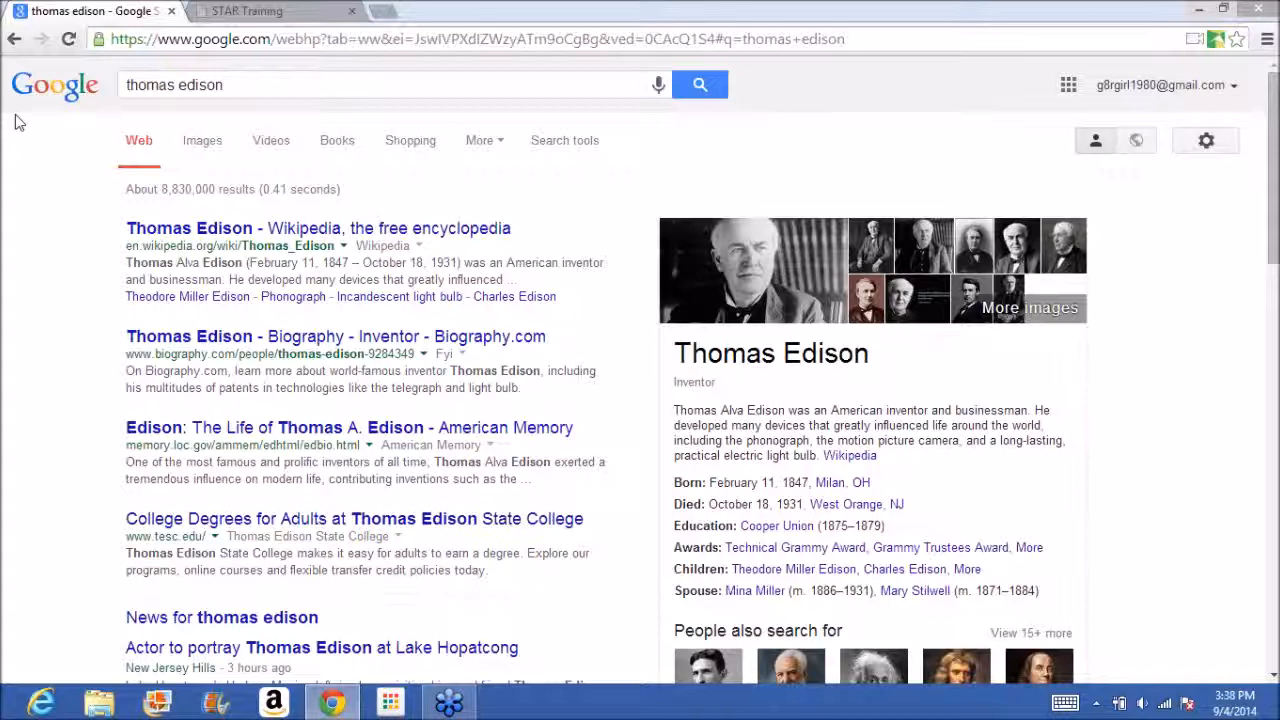
# Look through the image, video, book and shopping results for thomas edison, ending on the web results.
pyautogui.click(200, 145)
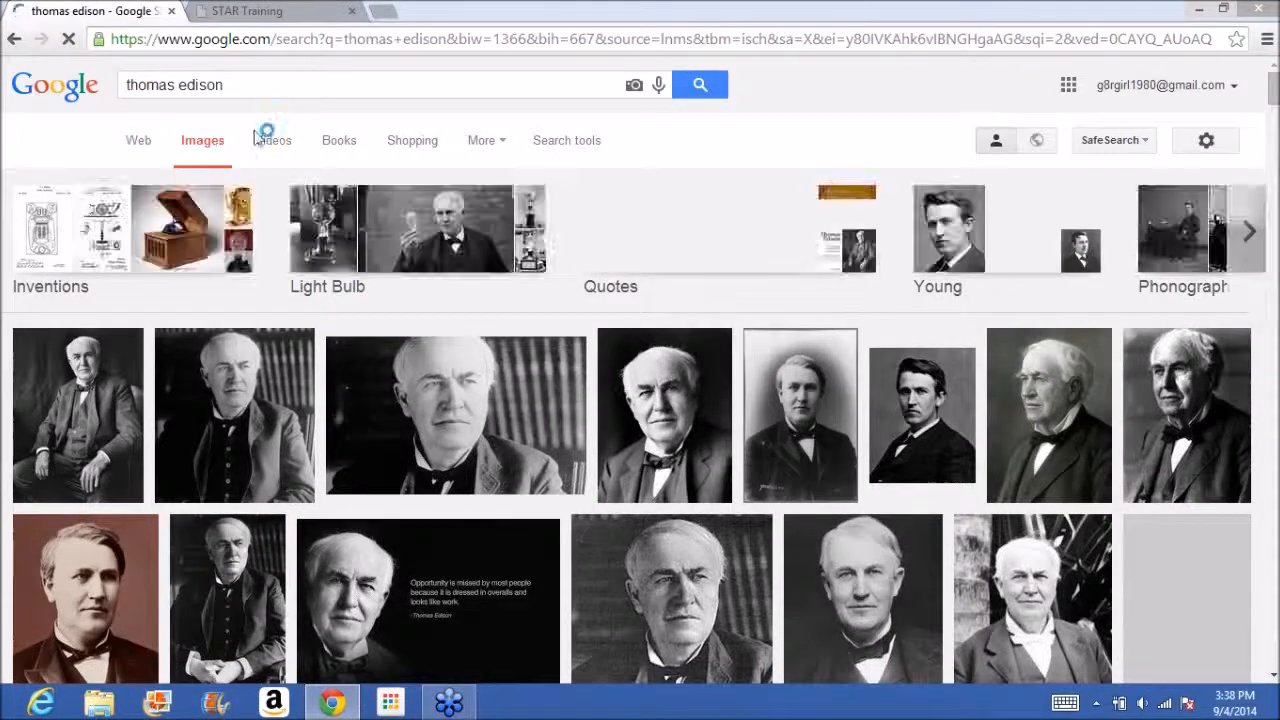
pyautogui.click(275, 146)
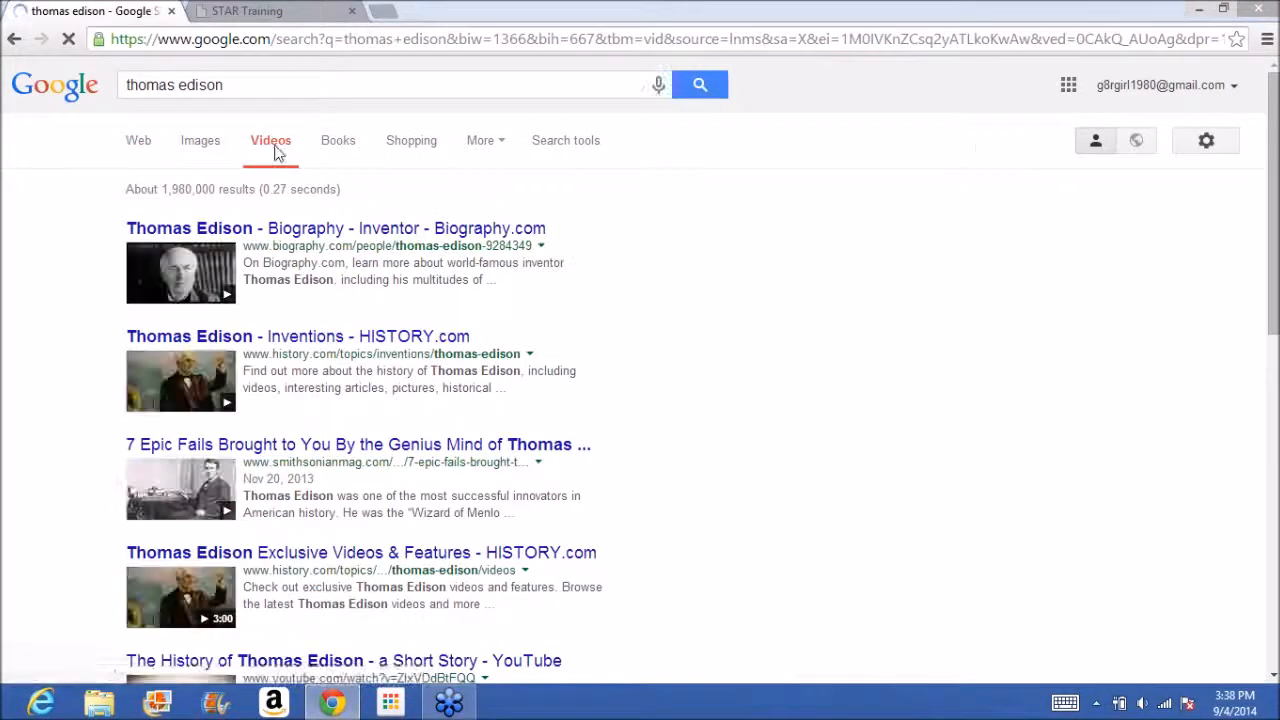
pyautogui.click(331, 145)
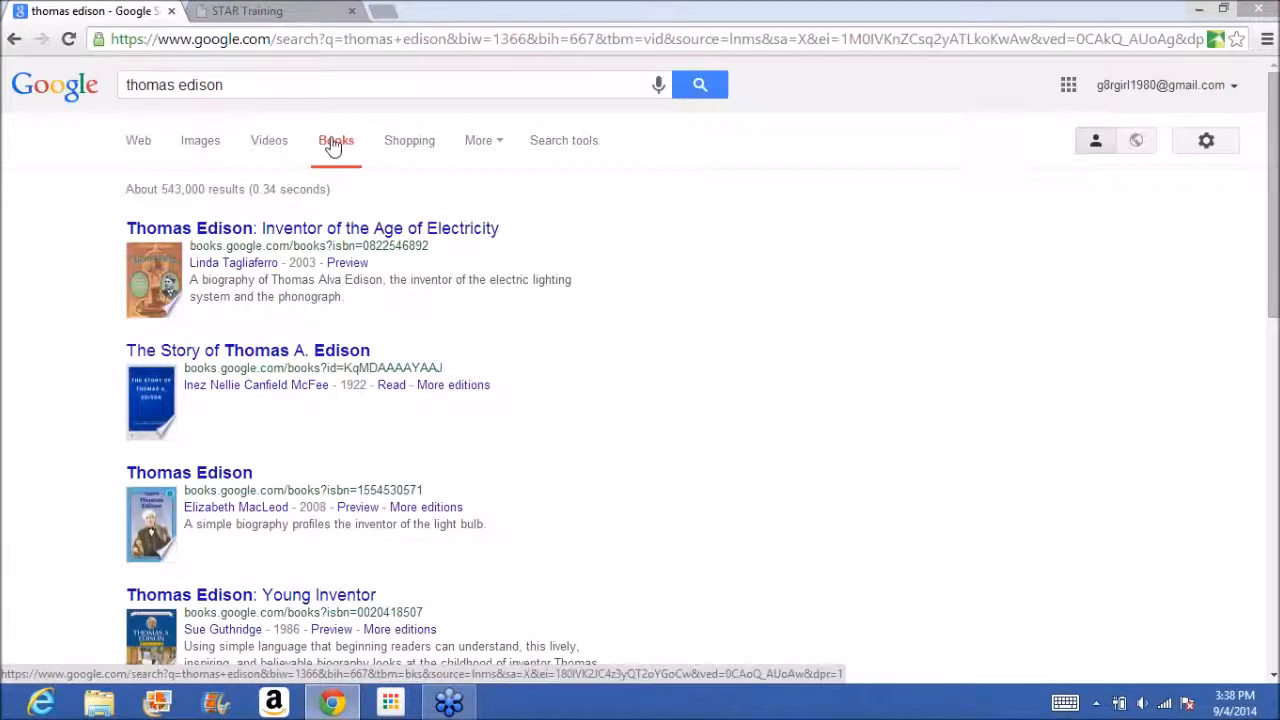
pyautogui.click(400, 140)
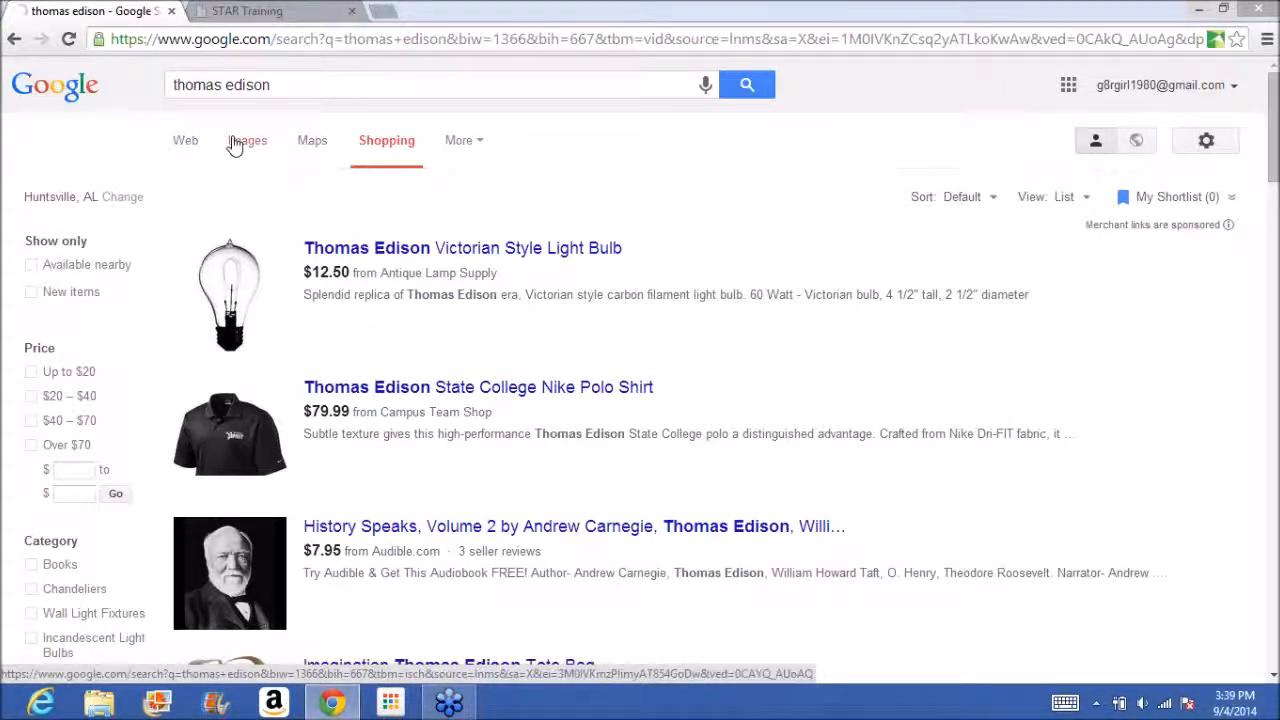
pyautogui.click(234, 141)
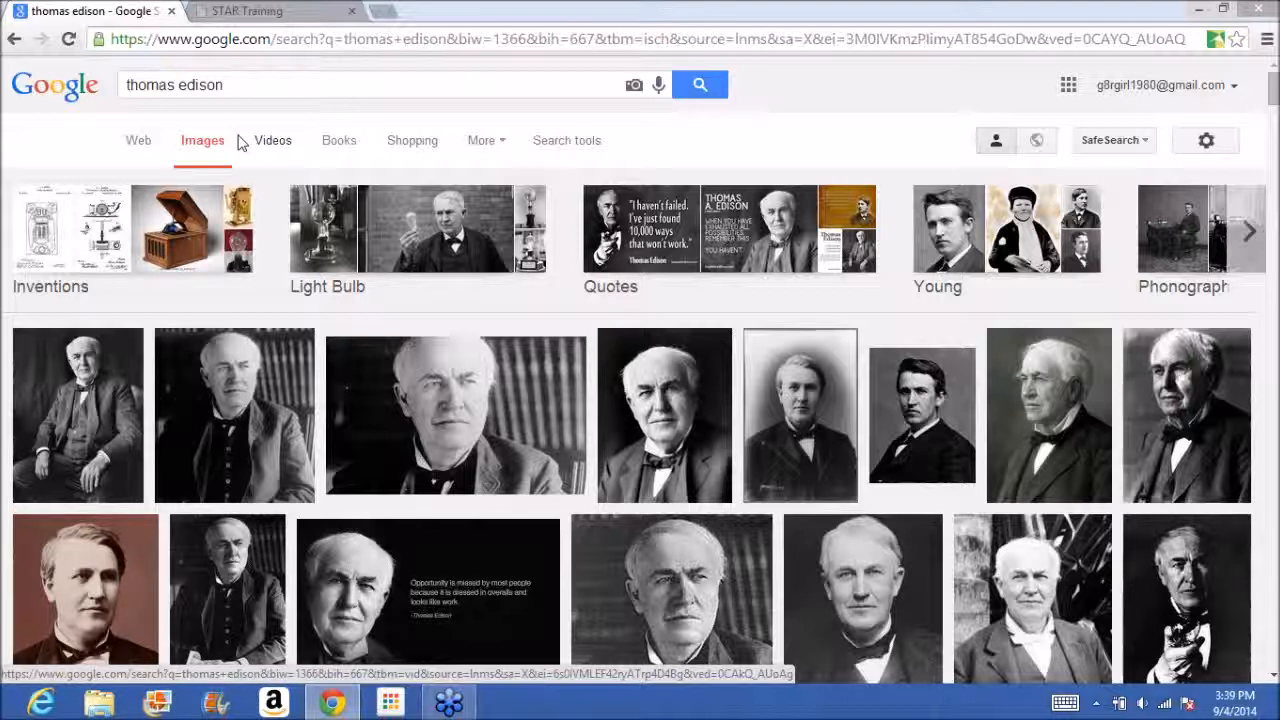
pyautogui.click(141, 146)
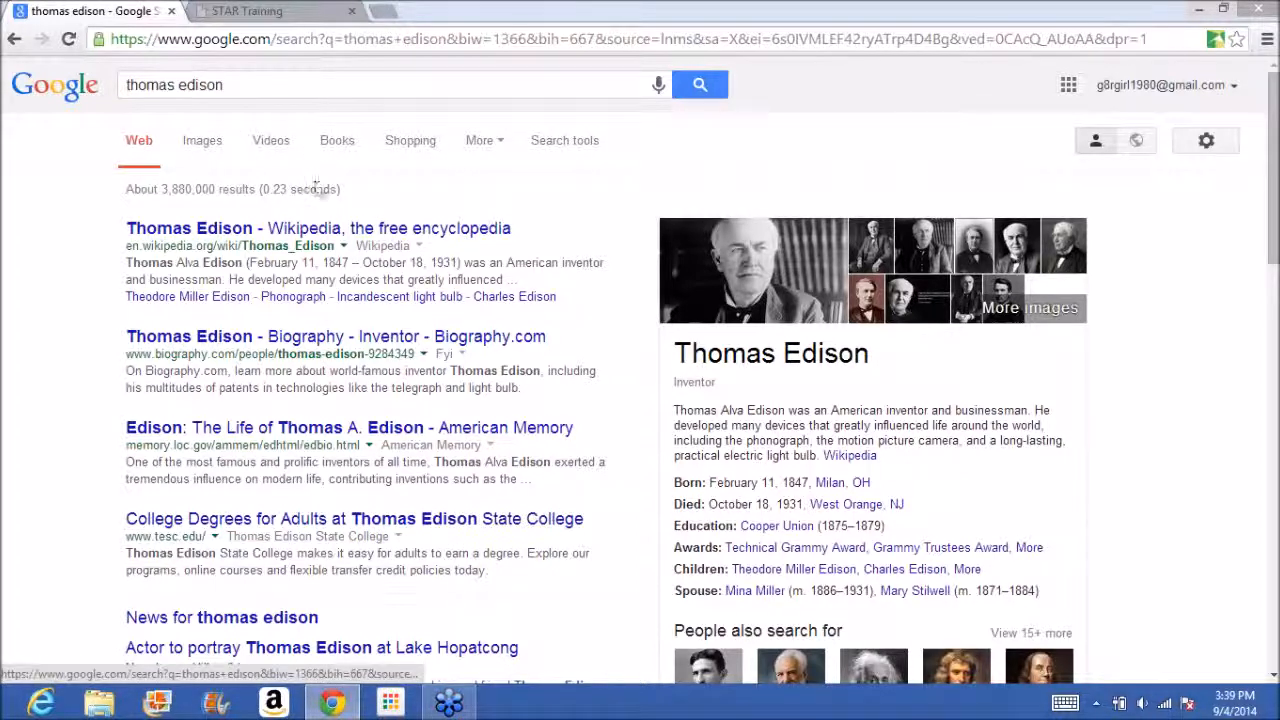
# Show the web results by reading level and restrict them to the Basic level.
pyautogui.click(505, 145)
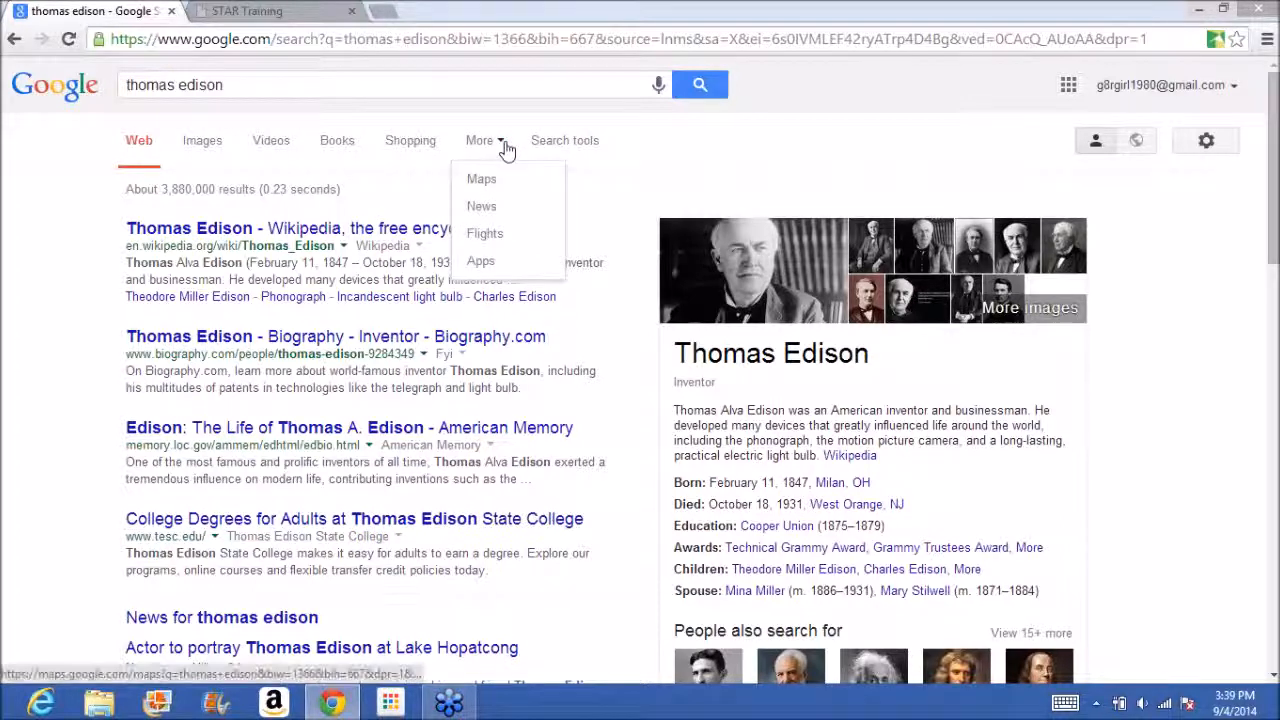
pyautogui.click(559, 145)
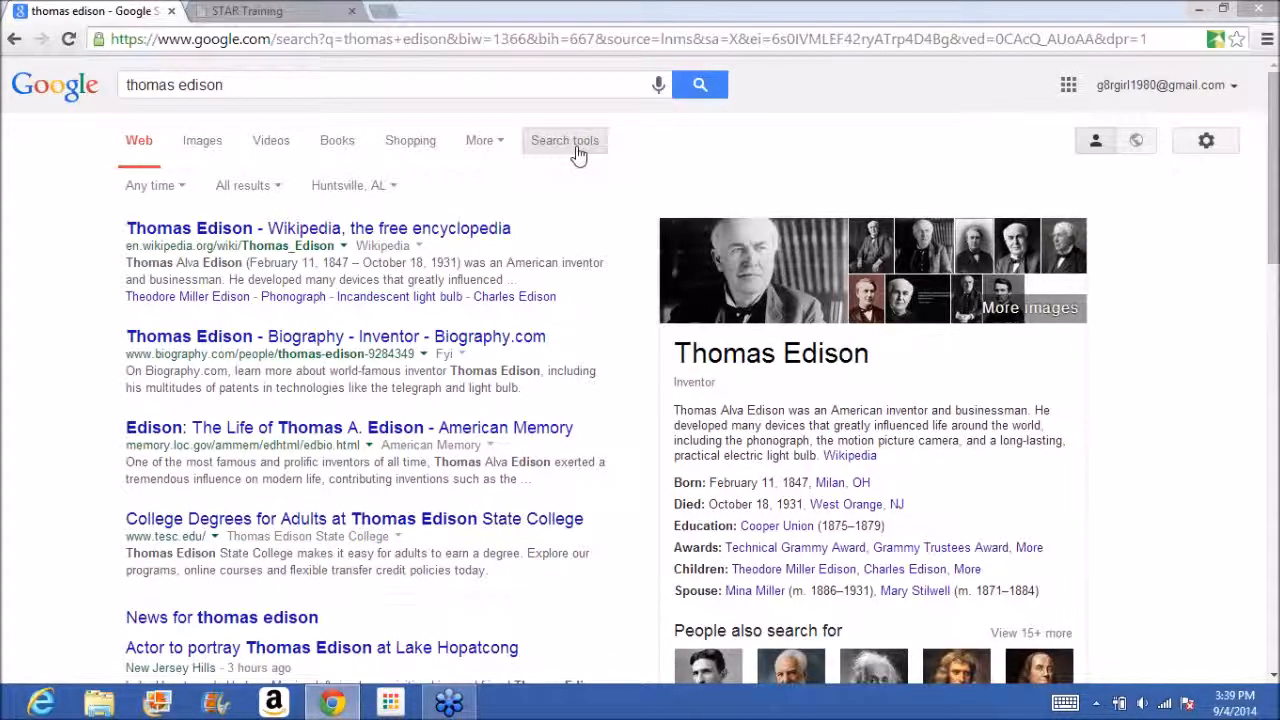
pyautogui.click(280, 188)
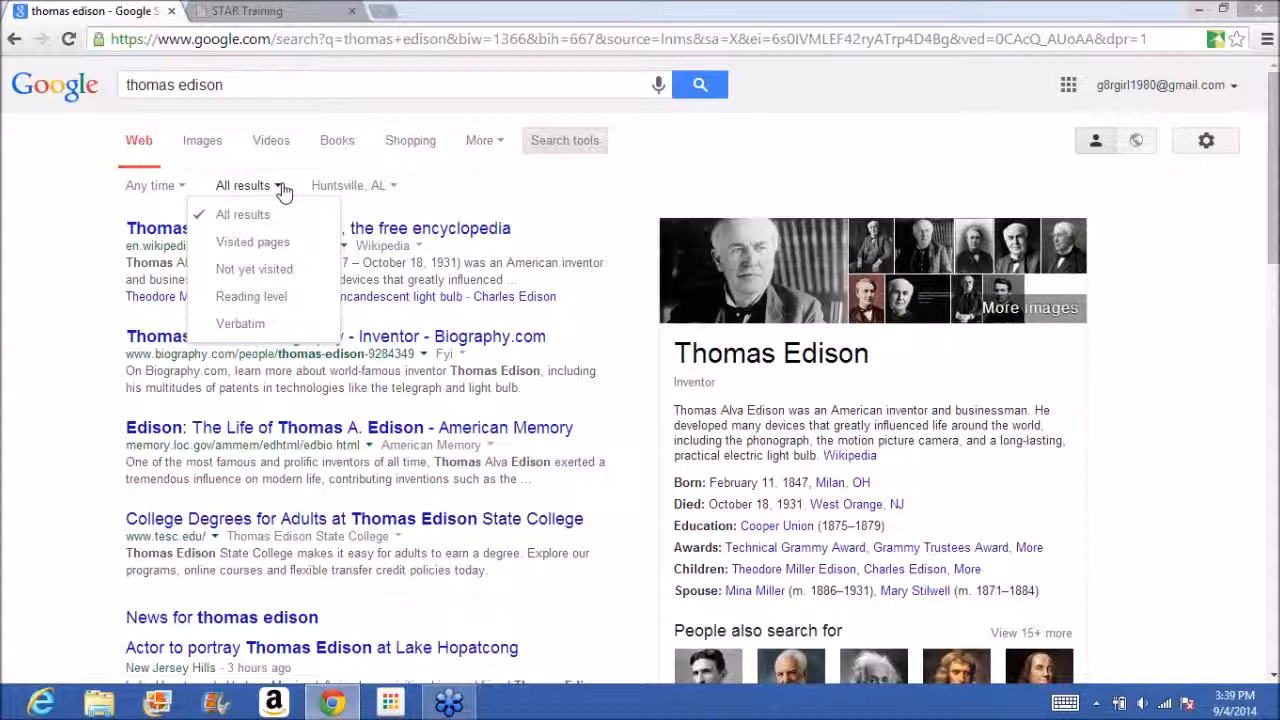
pyautogui.click(280, 300)
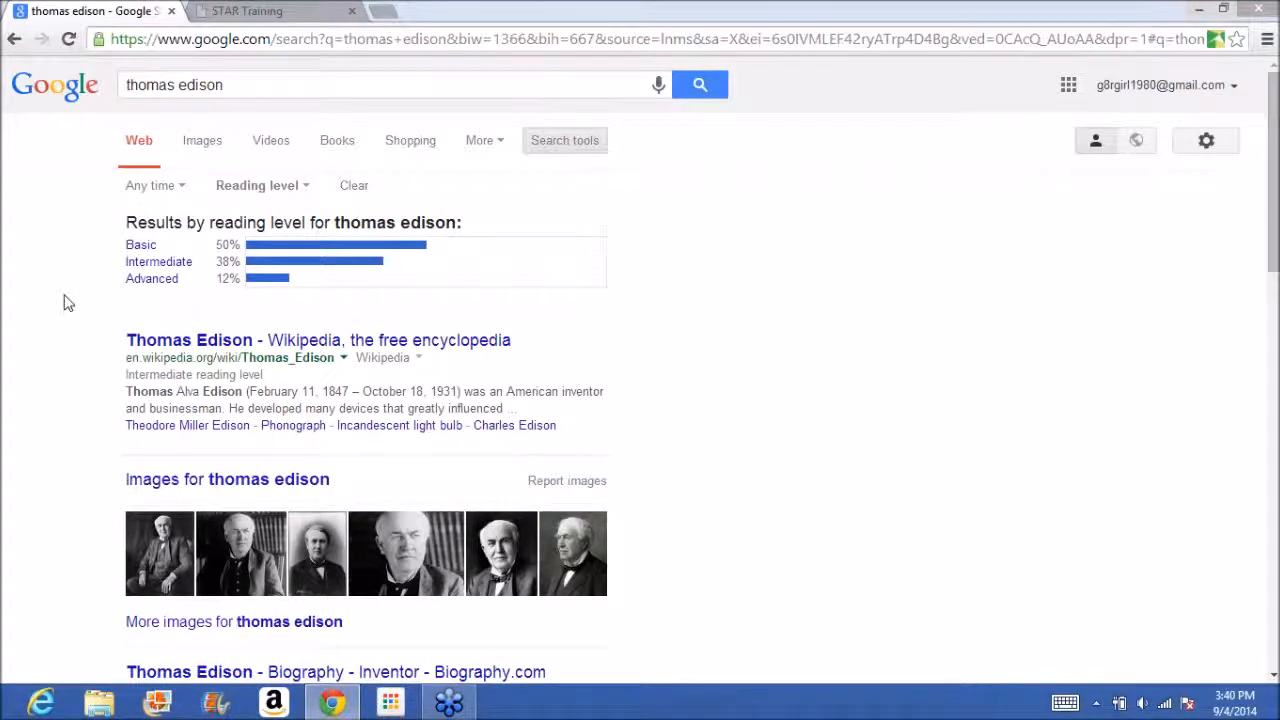
pyautogui.click(139, 250)
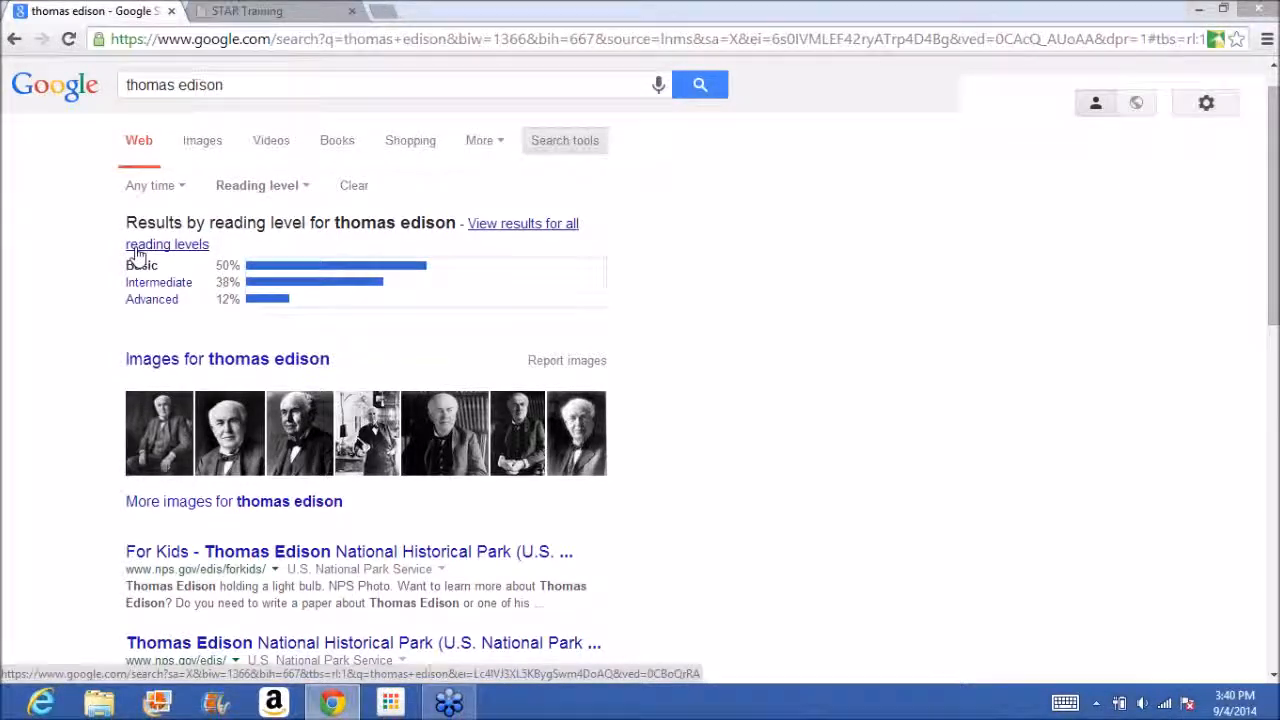
# Look over the Basic-level results and open the "For Kids - Thomas Edison National Historical Park" page.
pyautogui.scroll(-3, 137, 251)
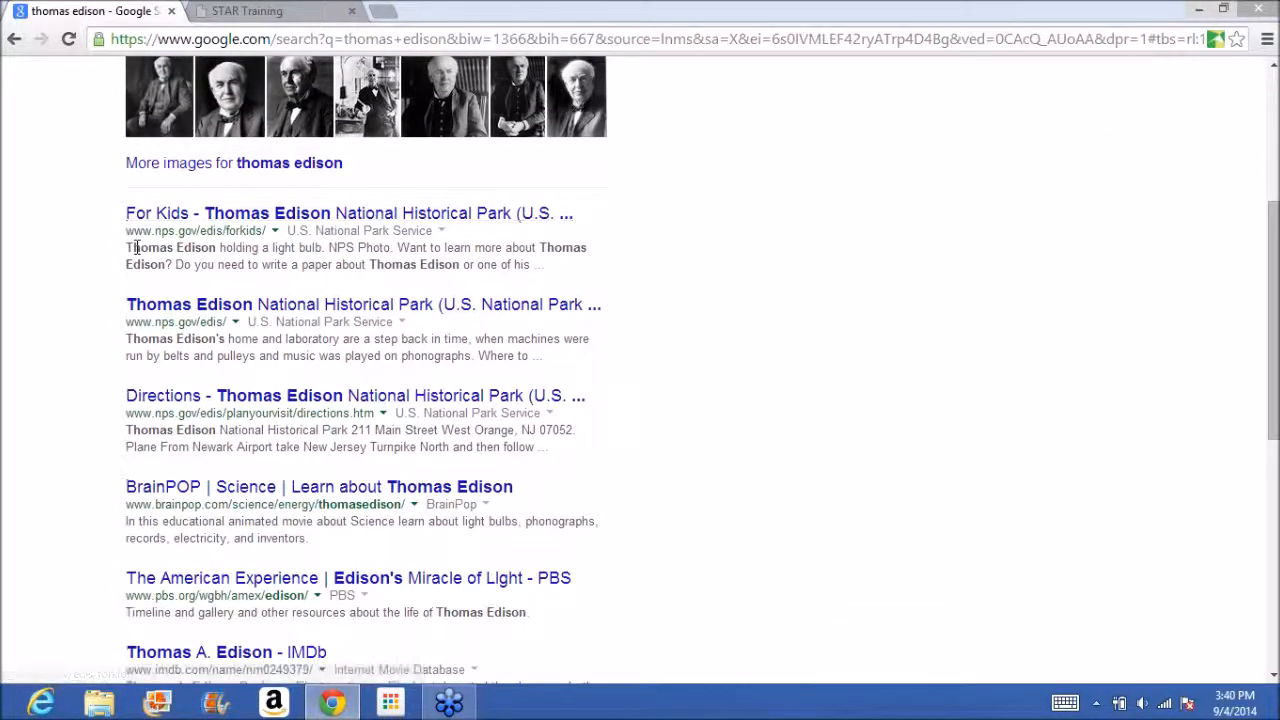
pyautogui.scroll(-1, 137, 250)
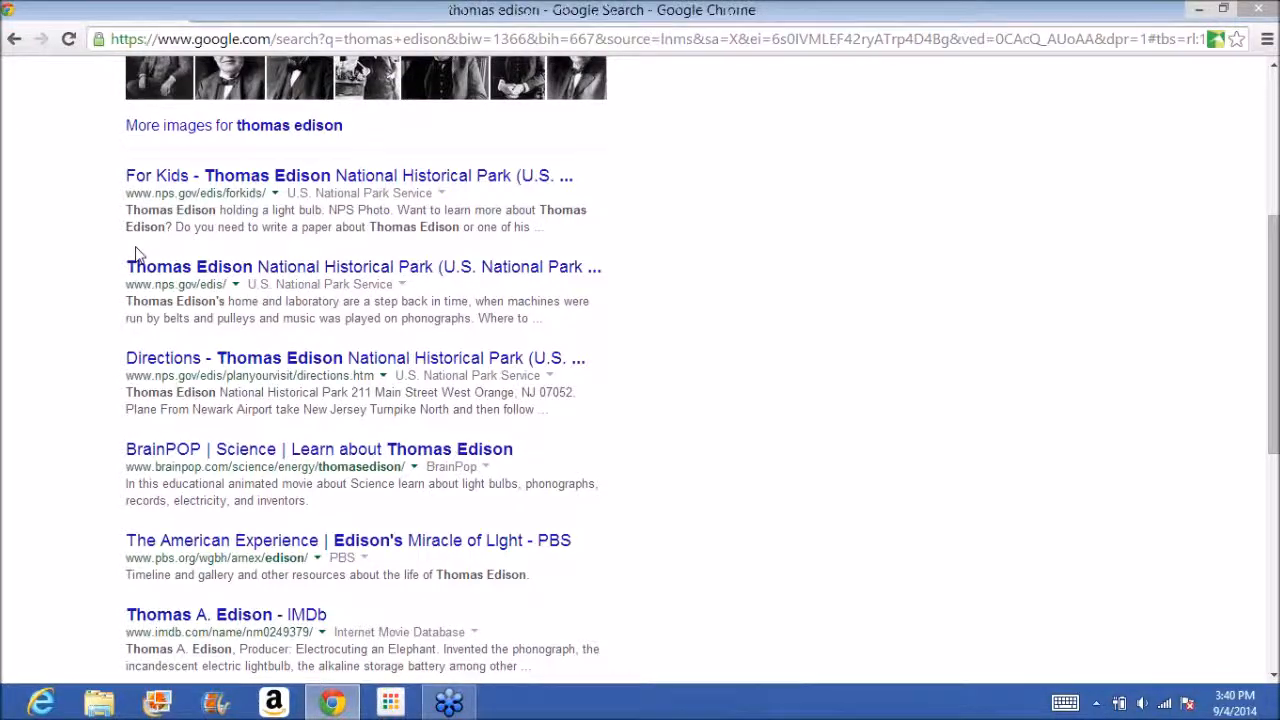
pyautogui.scroll(-1, 137, 255)
pyautogui.scroll(3, 137, 255)
pyautogui.scroll(3, 137, 255)
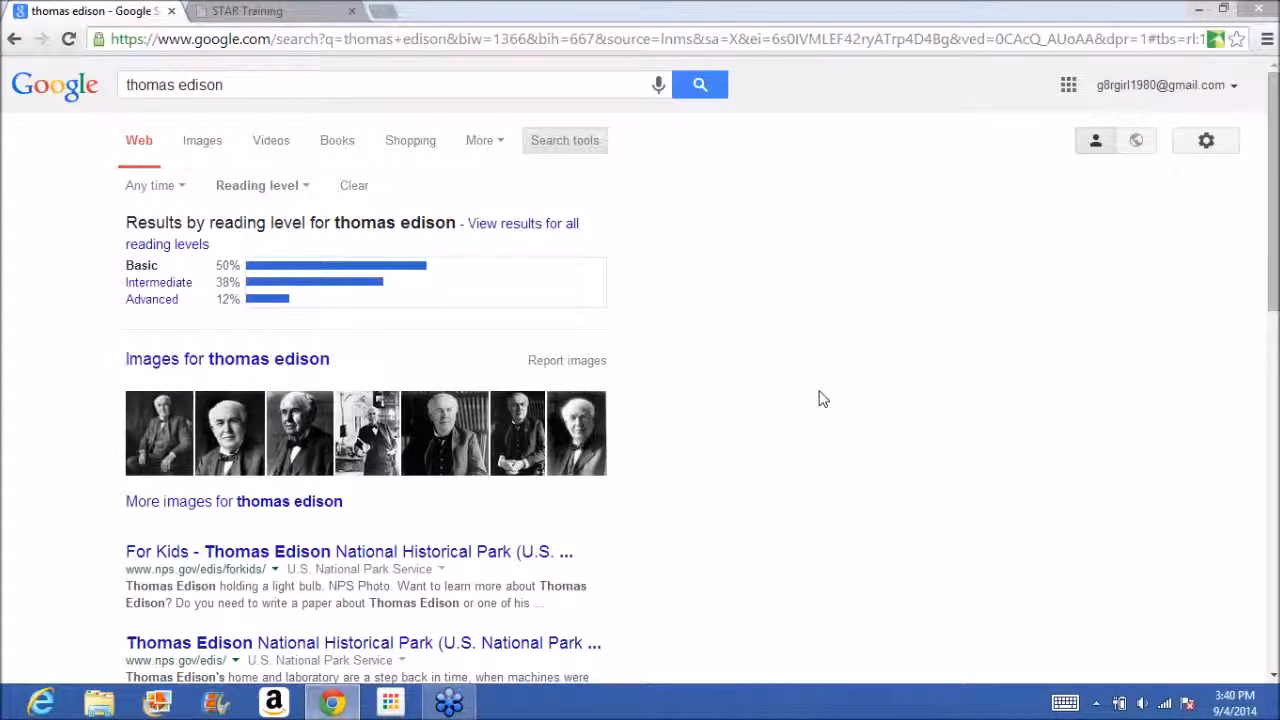
pyautogui.click(420, 556)
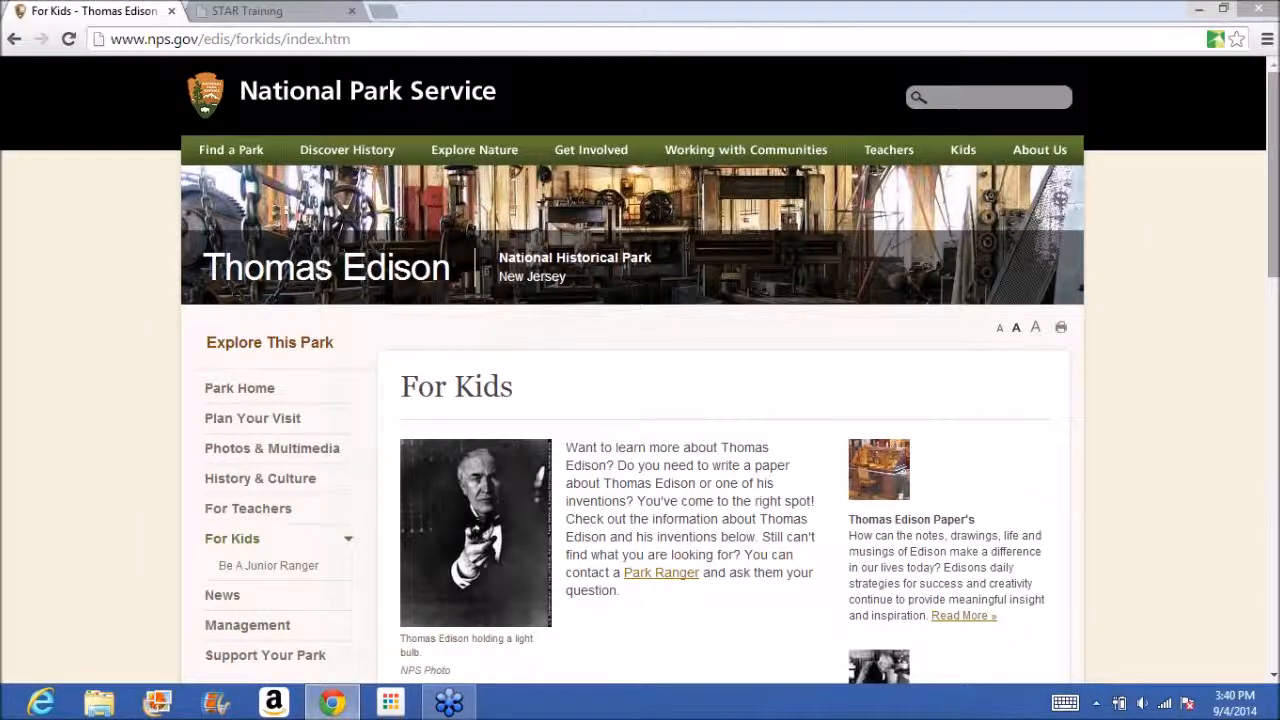
# Try to find the text "lightbulub" within the For Kids page.
pyautogui.click(1276, 290)
pyautogui.moveTo(1276, 302); pyautogui.dragTo(1245, 268)
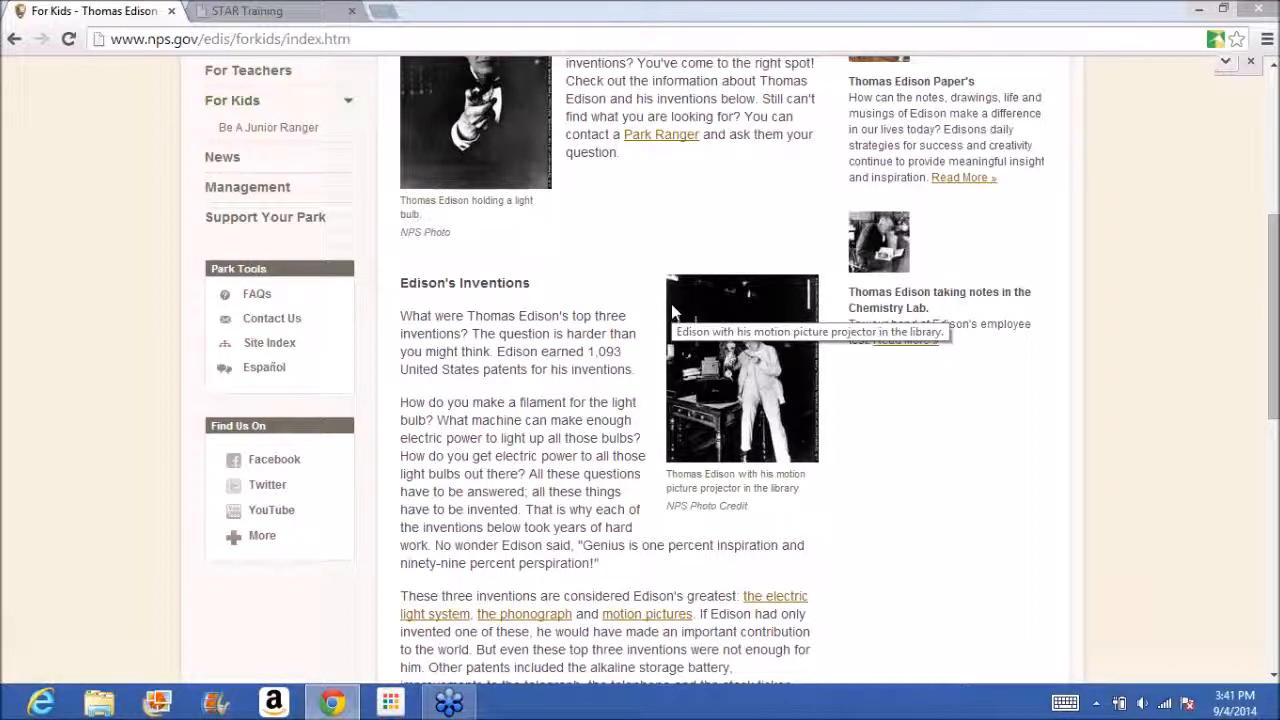
pyautogui.hotkey('ctrl', 'f')
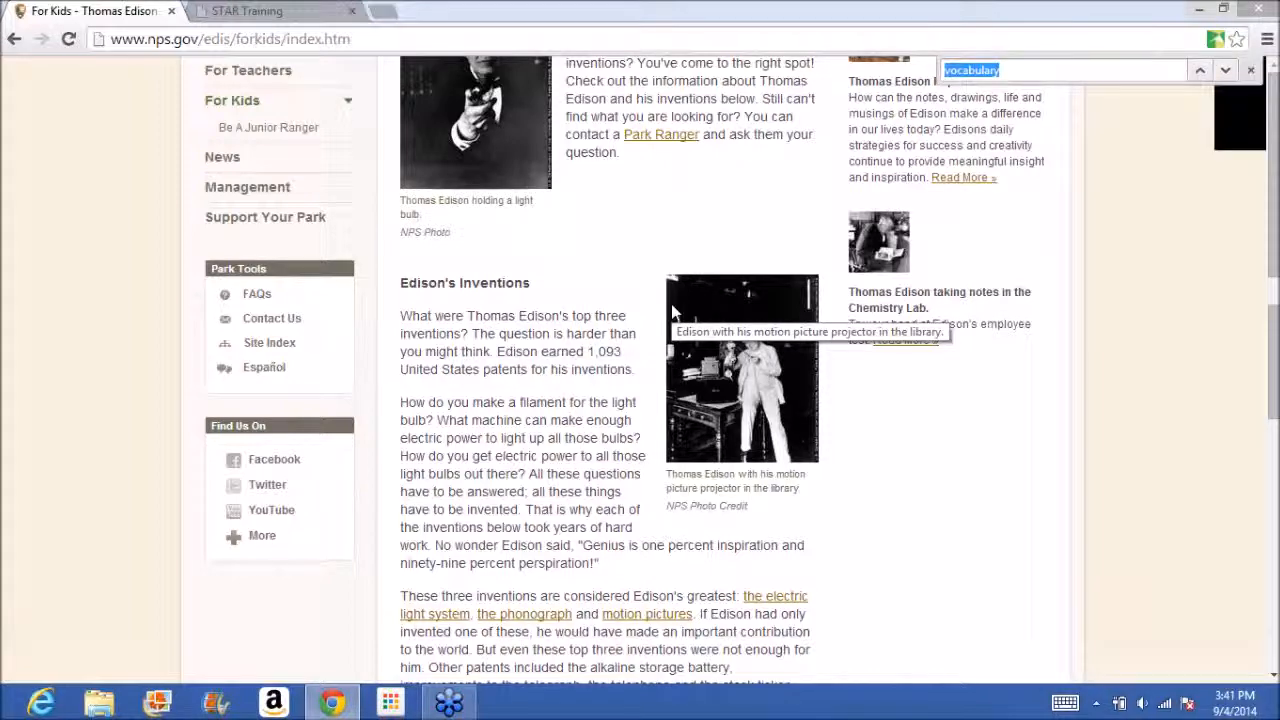
pyautogui.write('light')
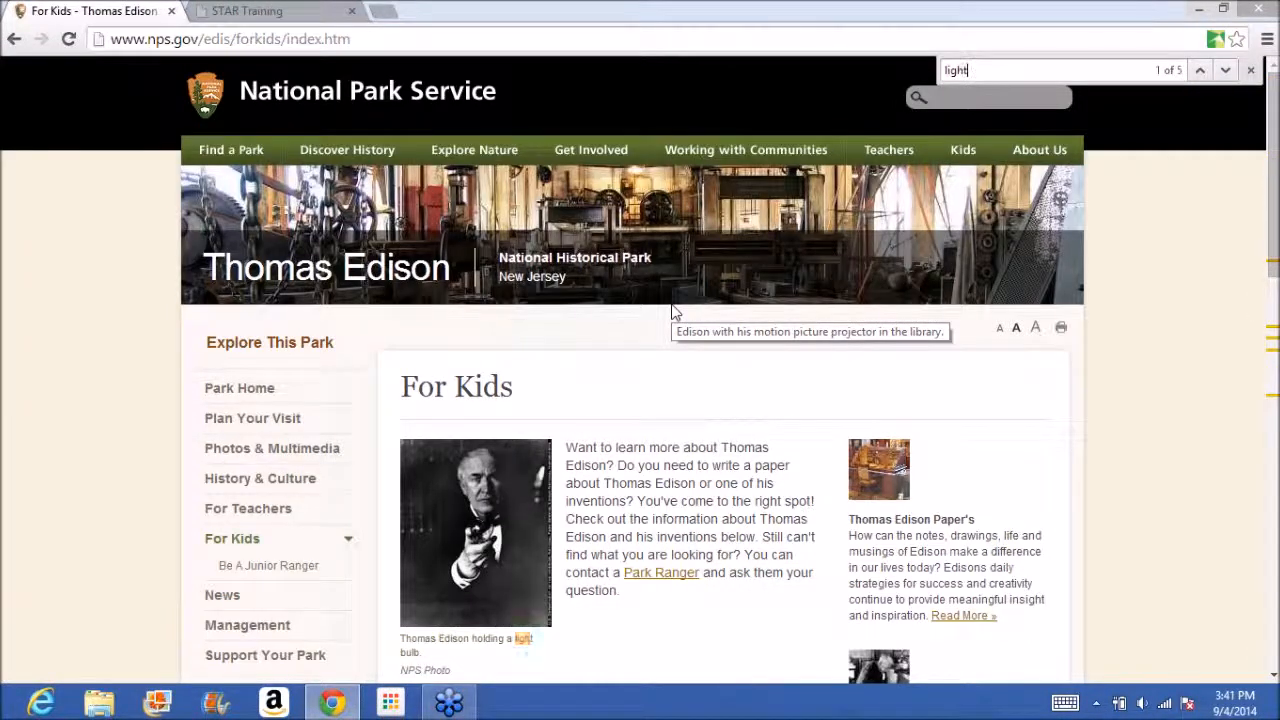
pyautogui.write('bulbulub')
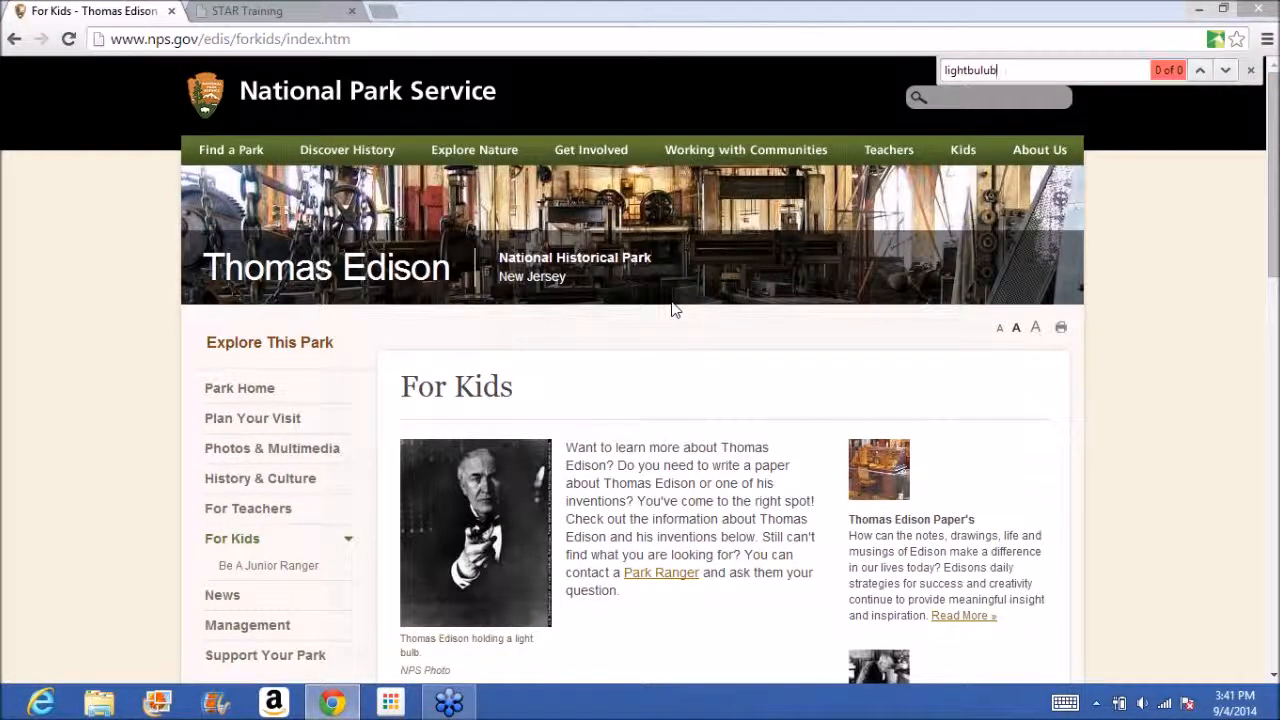
# Replace the find-in-page text with "electri" to locate mentions of electricity on the For Kids page.
pyautogui.press('BackSpace')
pyautogui.press('BackSpace')
pyautogui.press('BackSpace')
pyautogui.press('BackSpace')
pyautogui.press('BackSpace')
pyautogui.press('BackSpace')
pyautogui.press('BackSpace')
pyautogui.press('BackSpace')
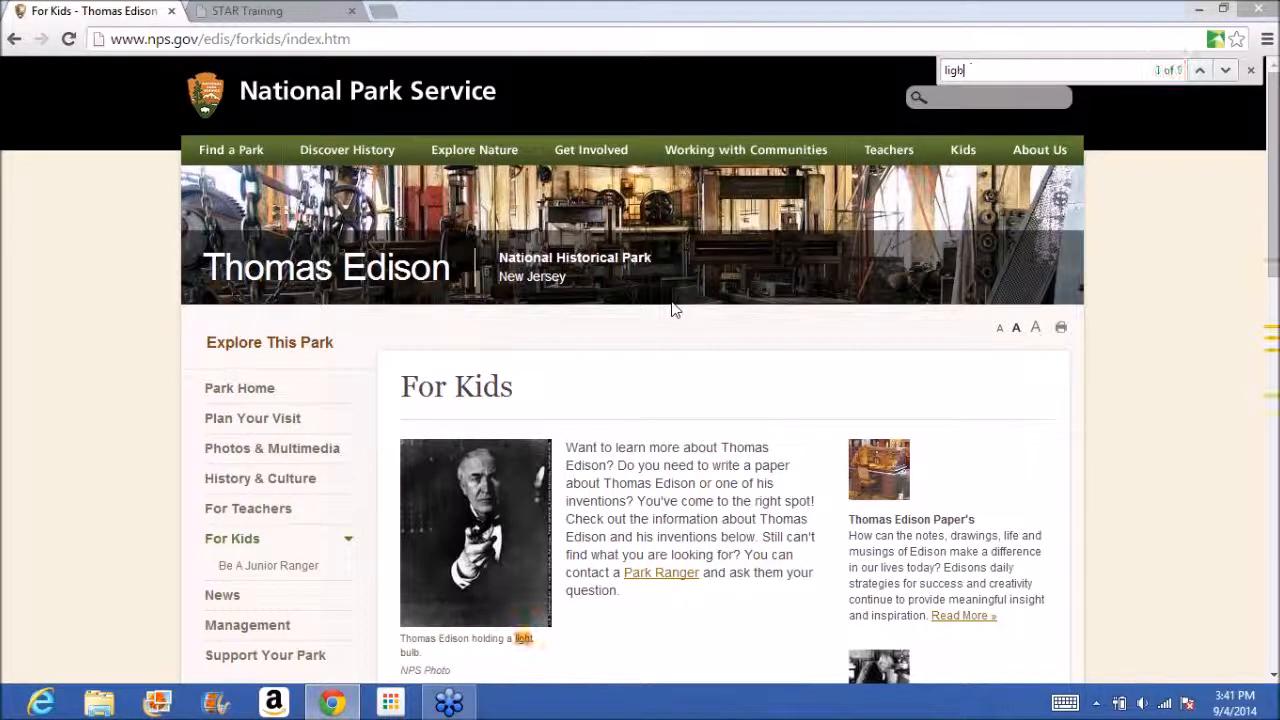
pyautogui.write('lectri')
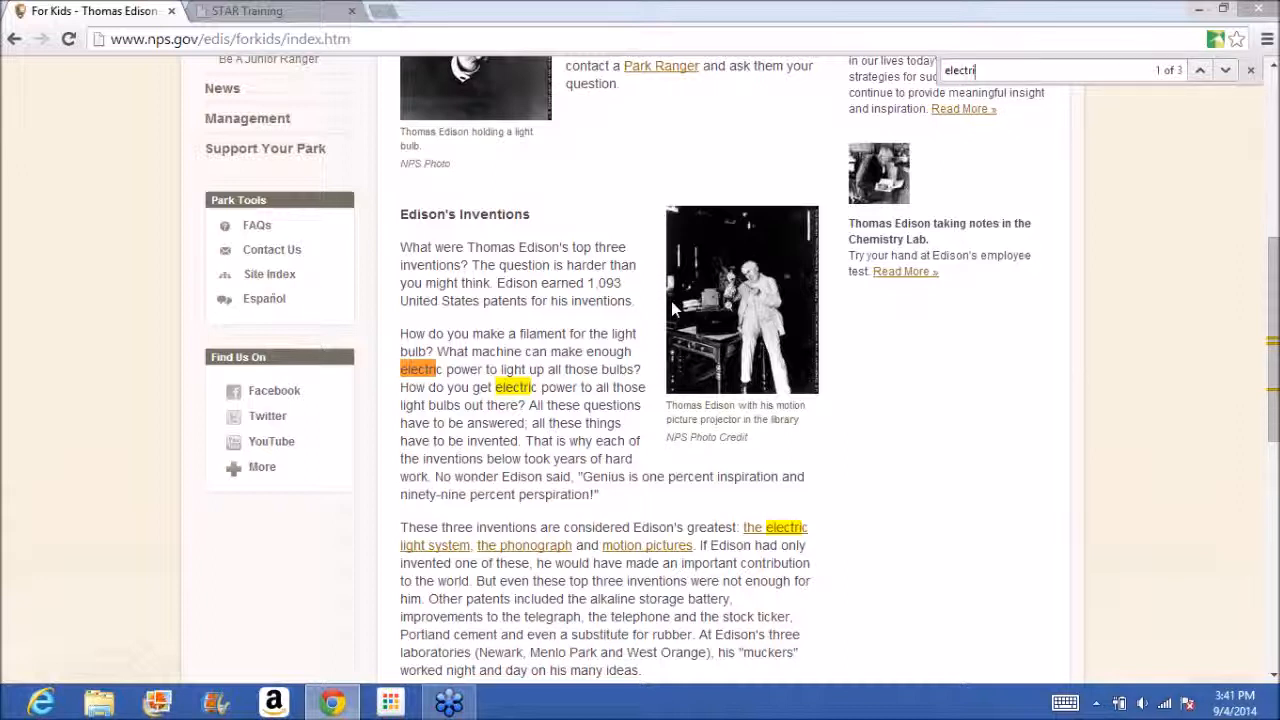
# Open the linked article on the electric light system and find the word "bulb" in it.
pyautogui.click(758, 528)
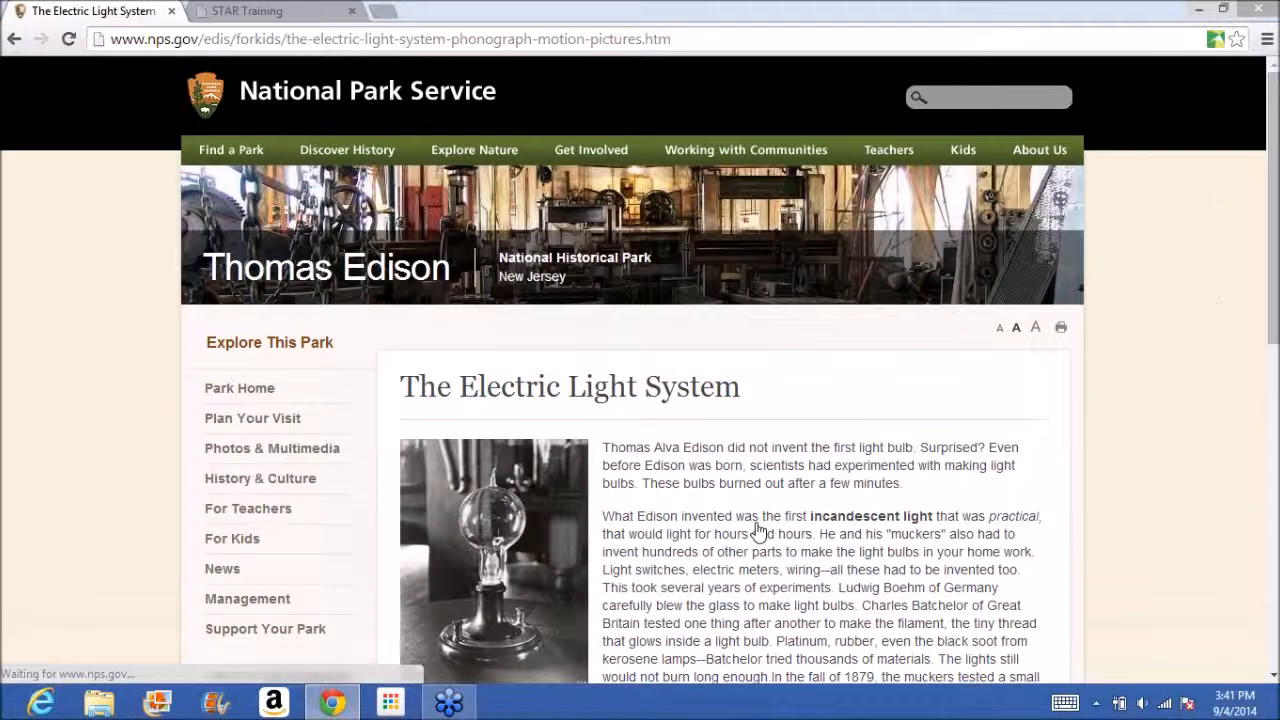
pyautogui.hotkey('ctrl', 'f')
pyautogui.write('bulb')
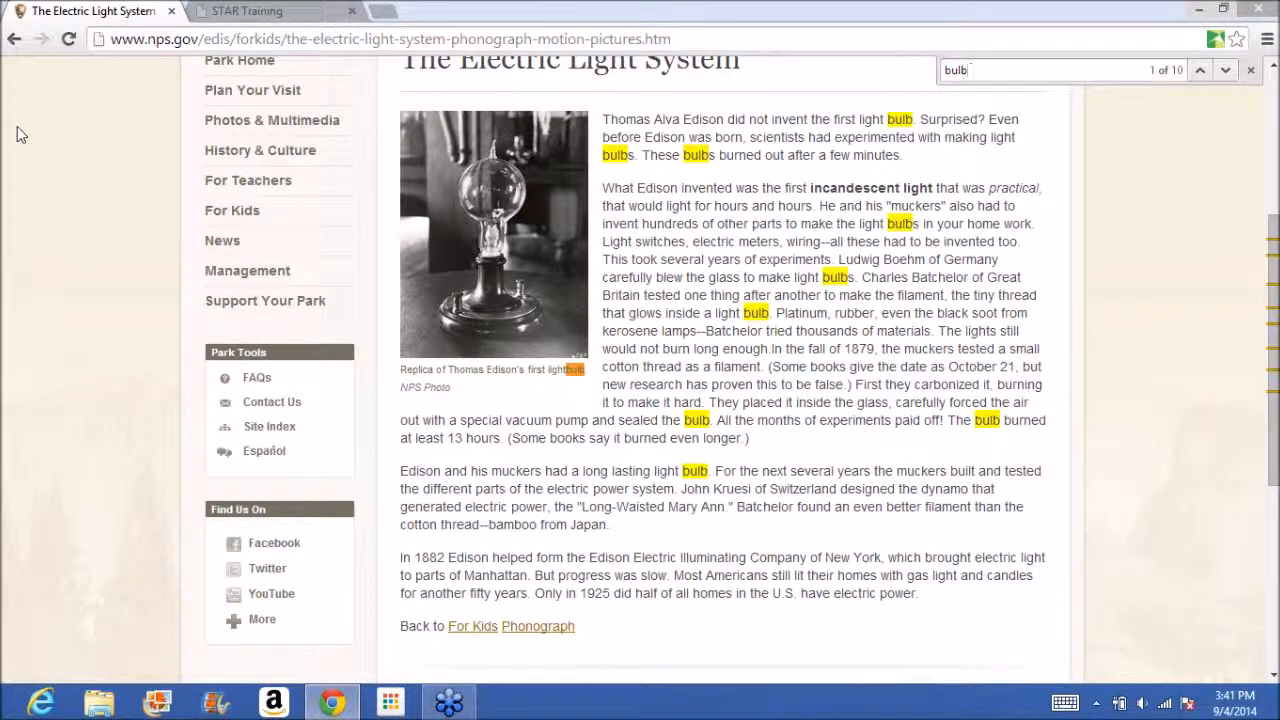
# Leave the electric light article and go to google.com.
pyautogui.click(255, 268)
pyautogui.click(195, 38)
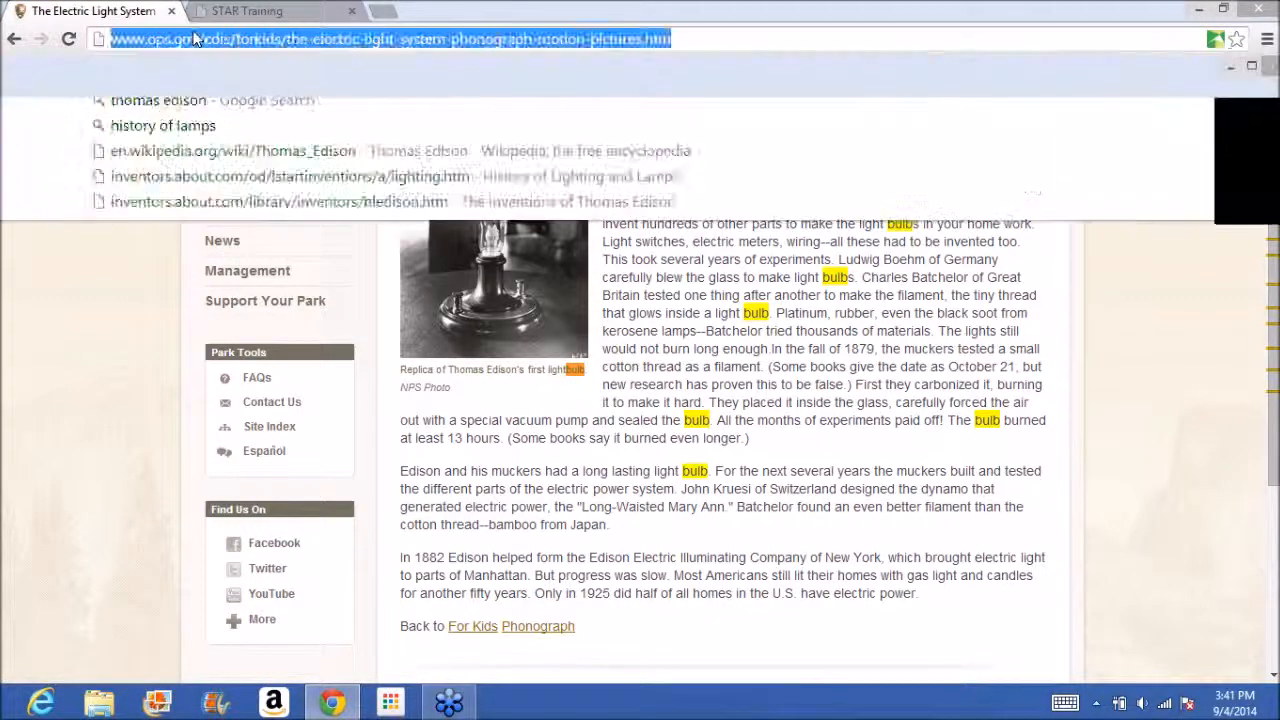
pyautogui.write('google.com')
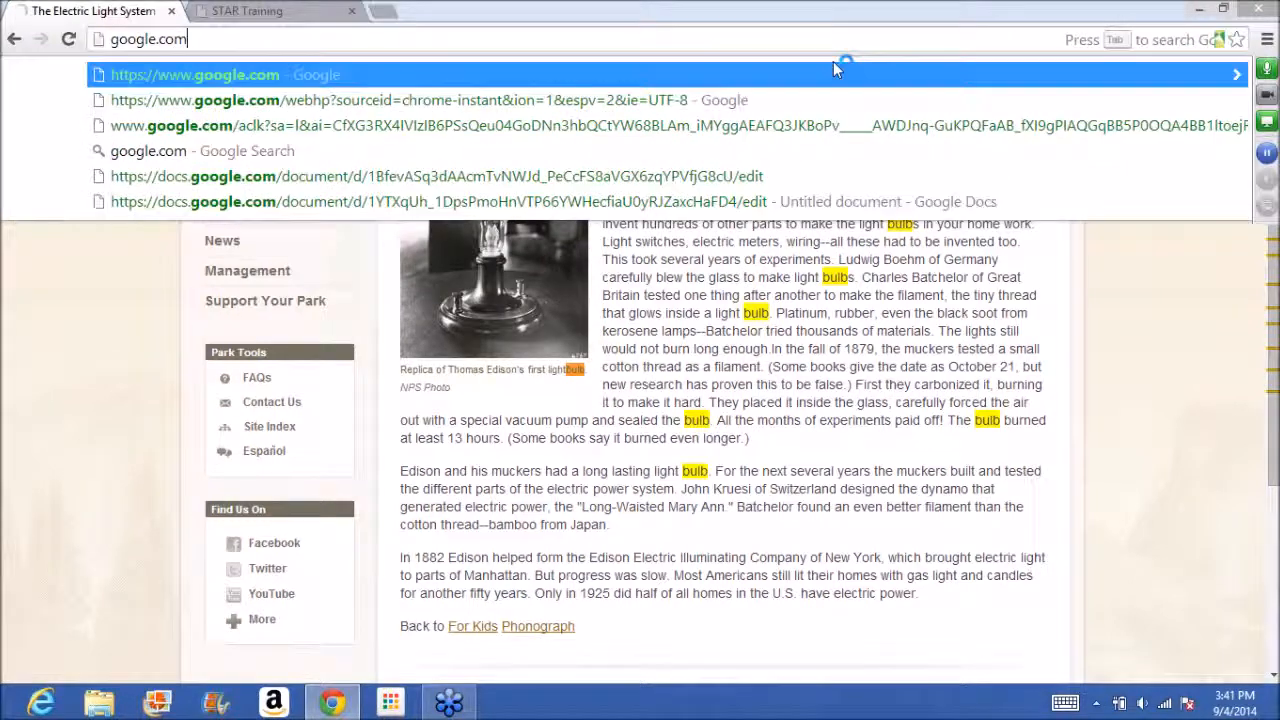
pyautogui.press('Return')
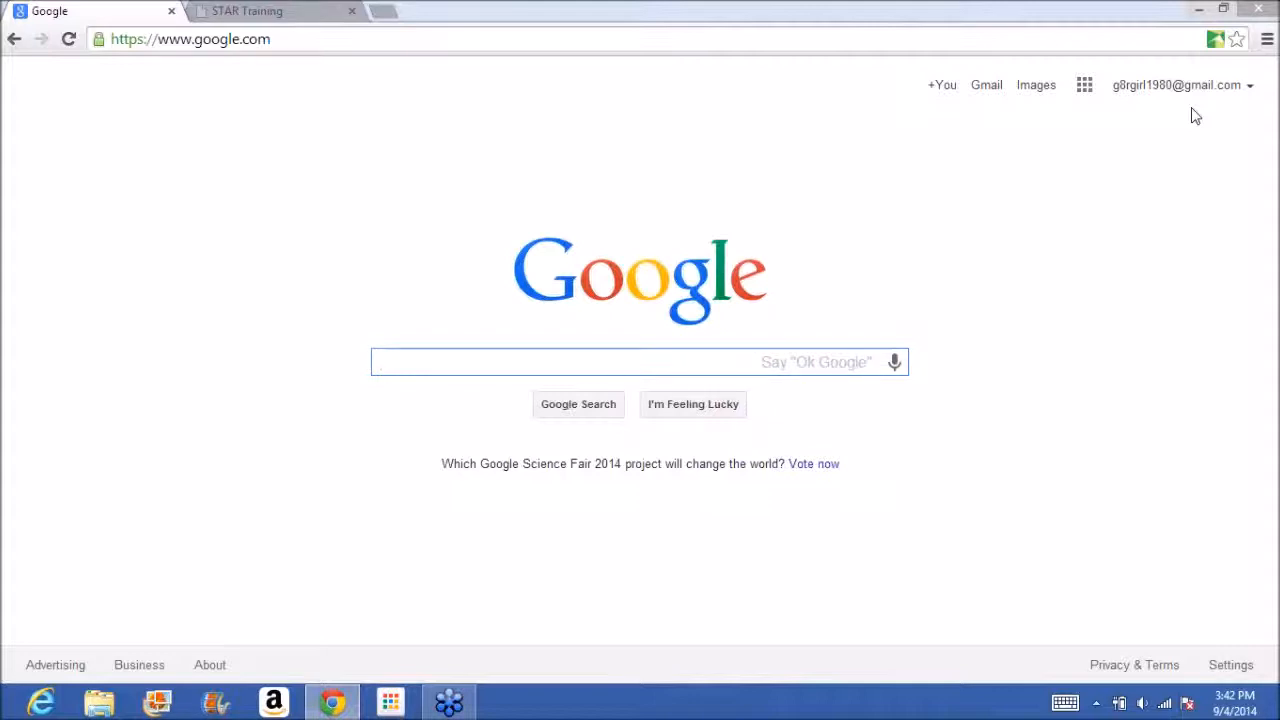
# Bookmark the STAR Training page as "STAR Training" in the Bookmarks bar folder.
pyautogui.click(312, 10)
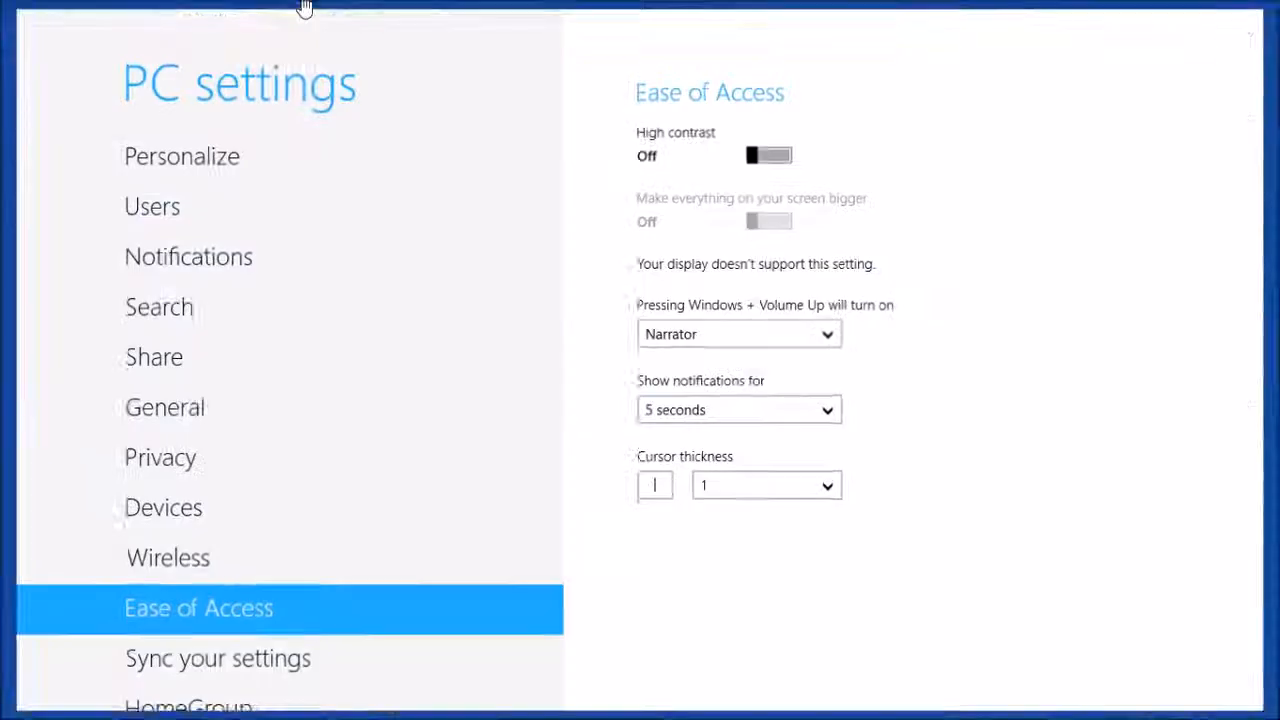
pyautogui.click(10, 10)
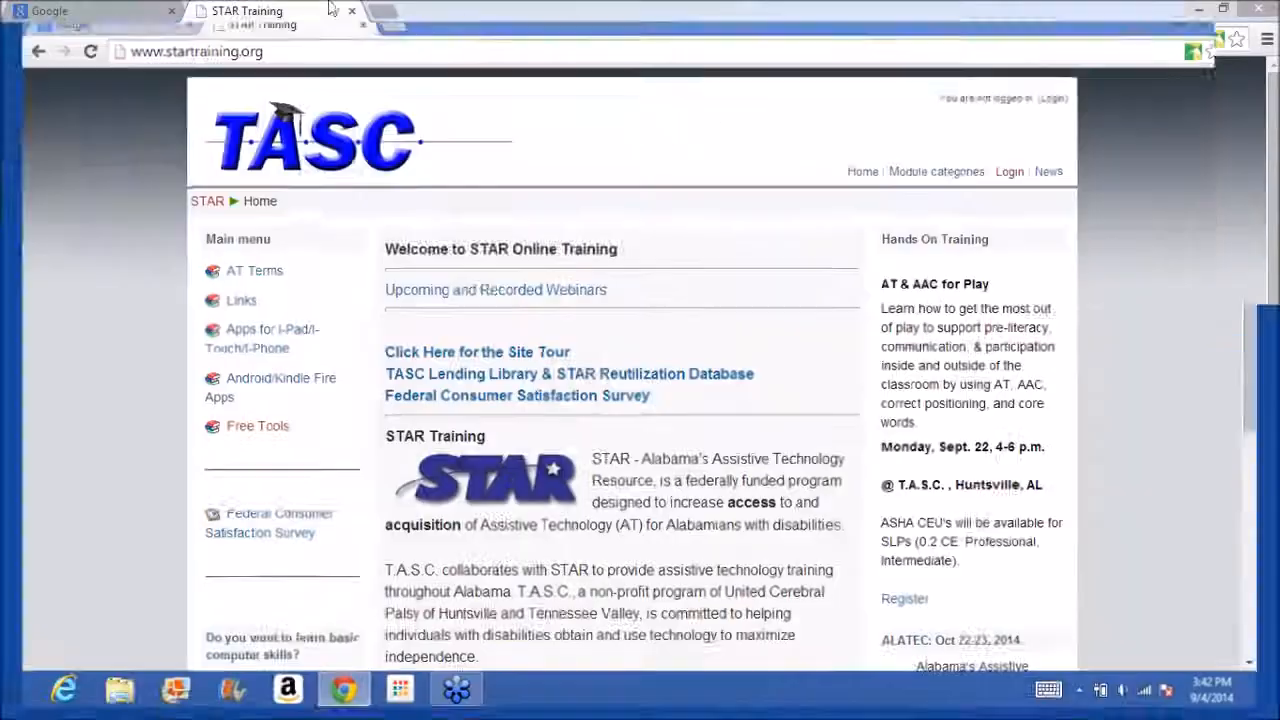
pyautogui.click(1237, 39)
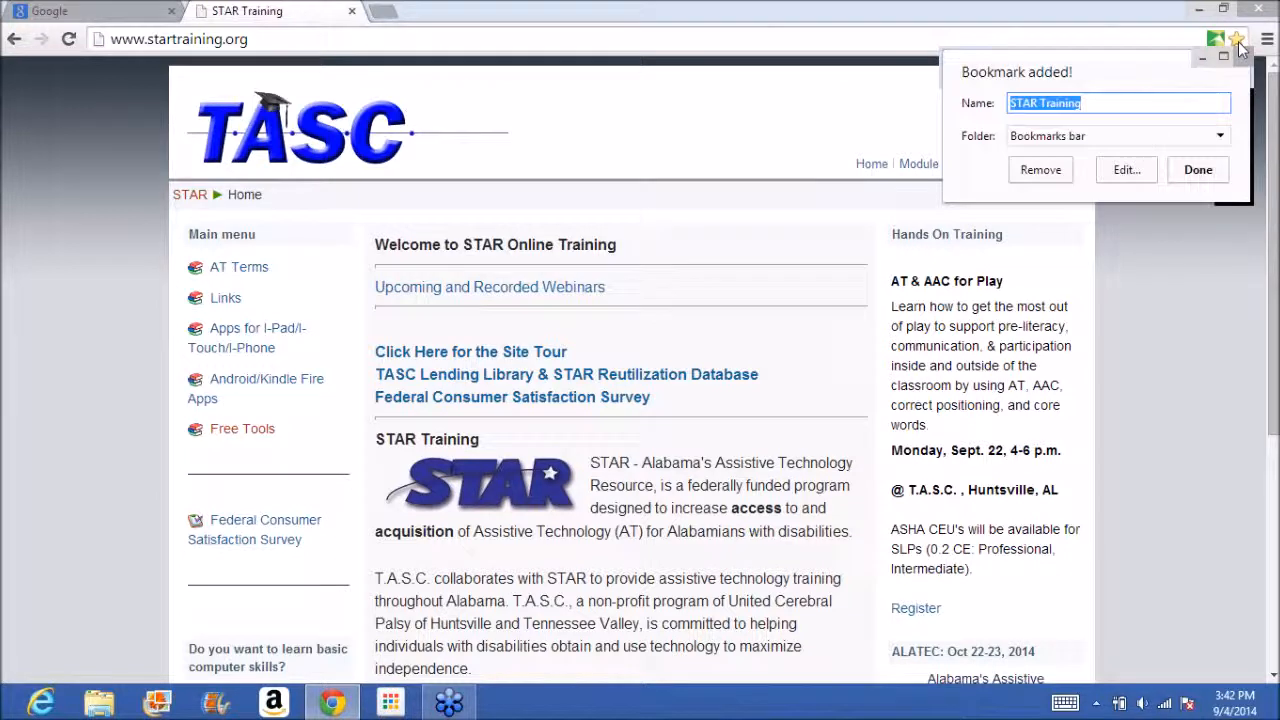
pyautogui.click(1200, 172)
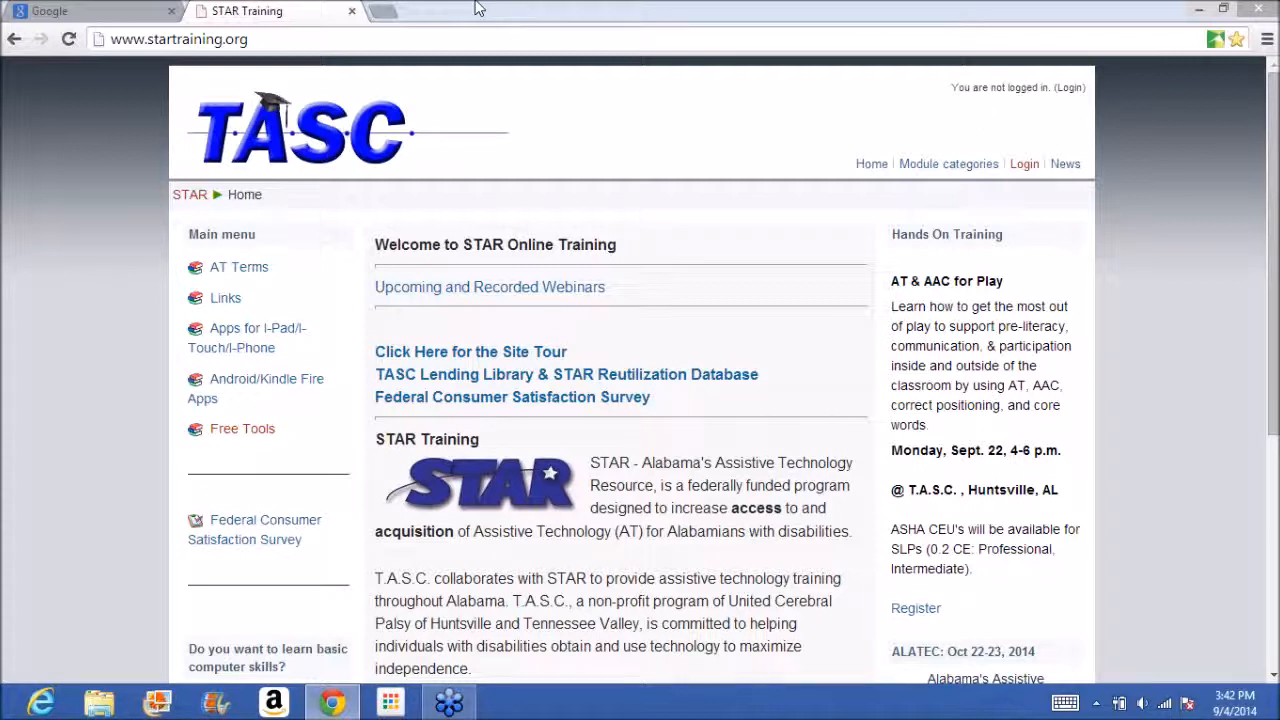
# Return to the Google home page and open Google Calendar from the Google apps.
pyautogui.click(108, 9)
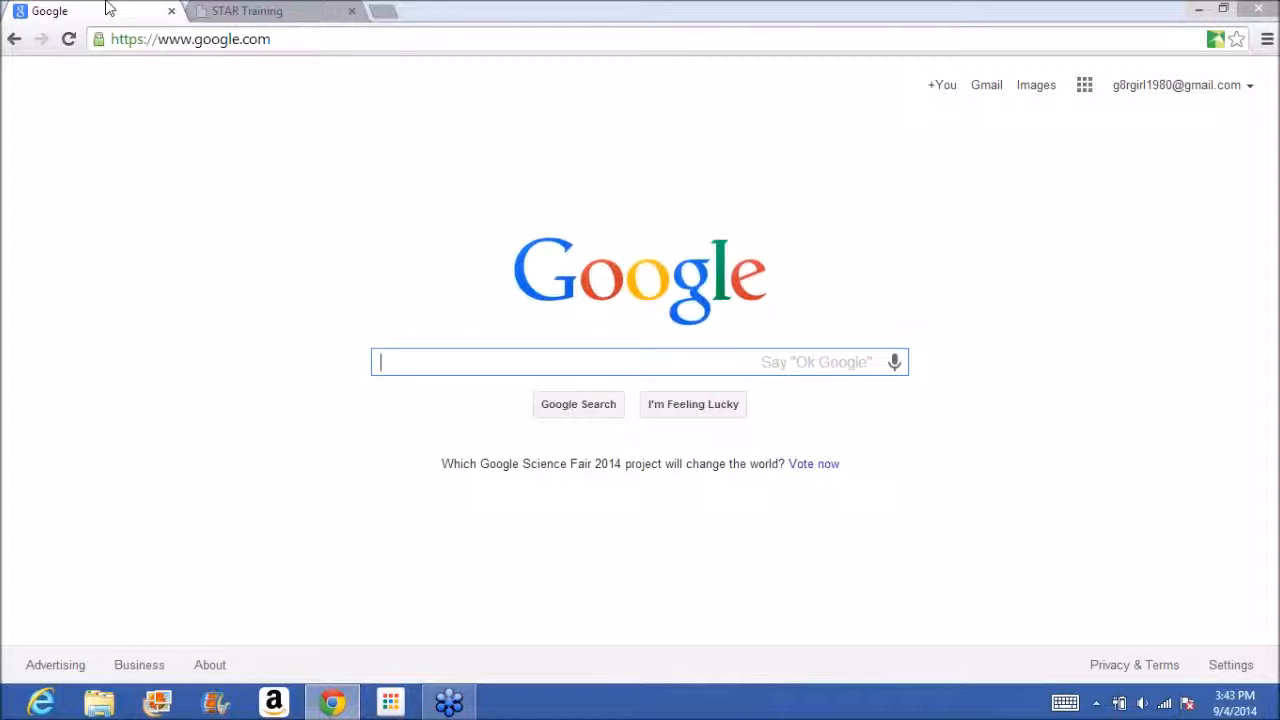
pyautogui.click(1086, 86)
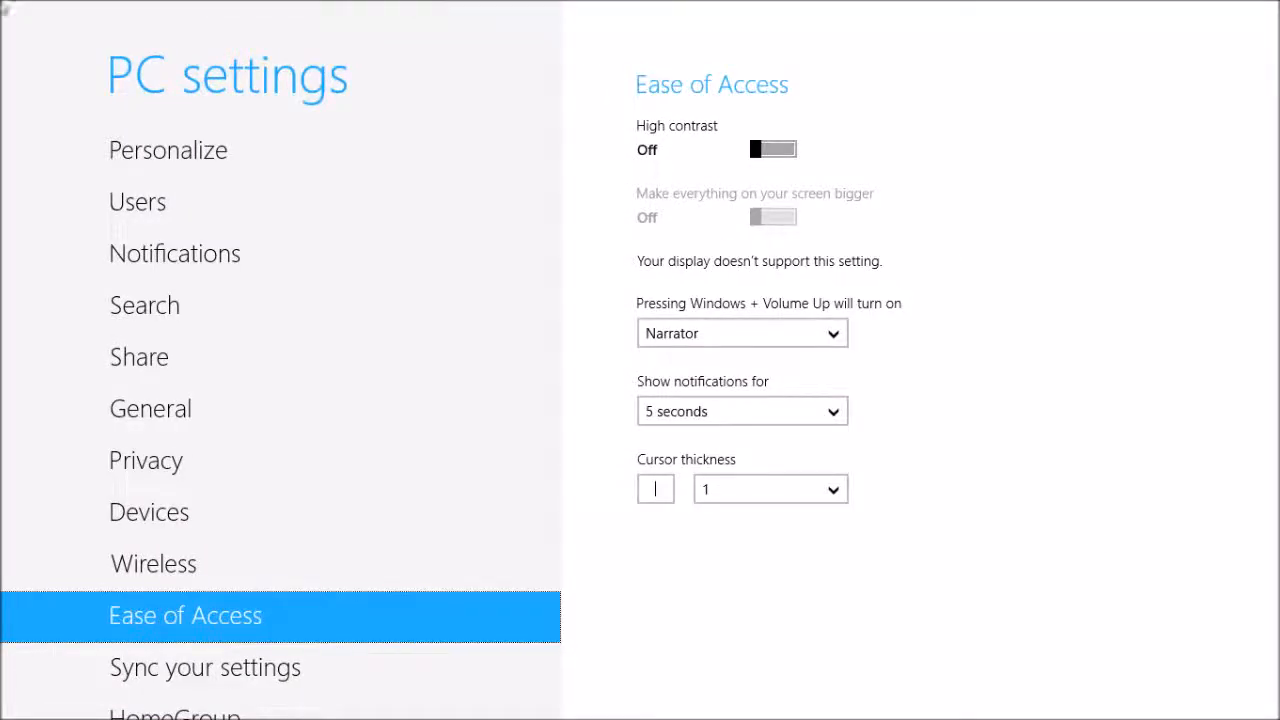
pyautogui.click(3, 5)
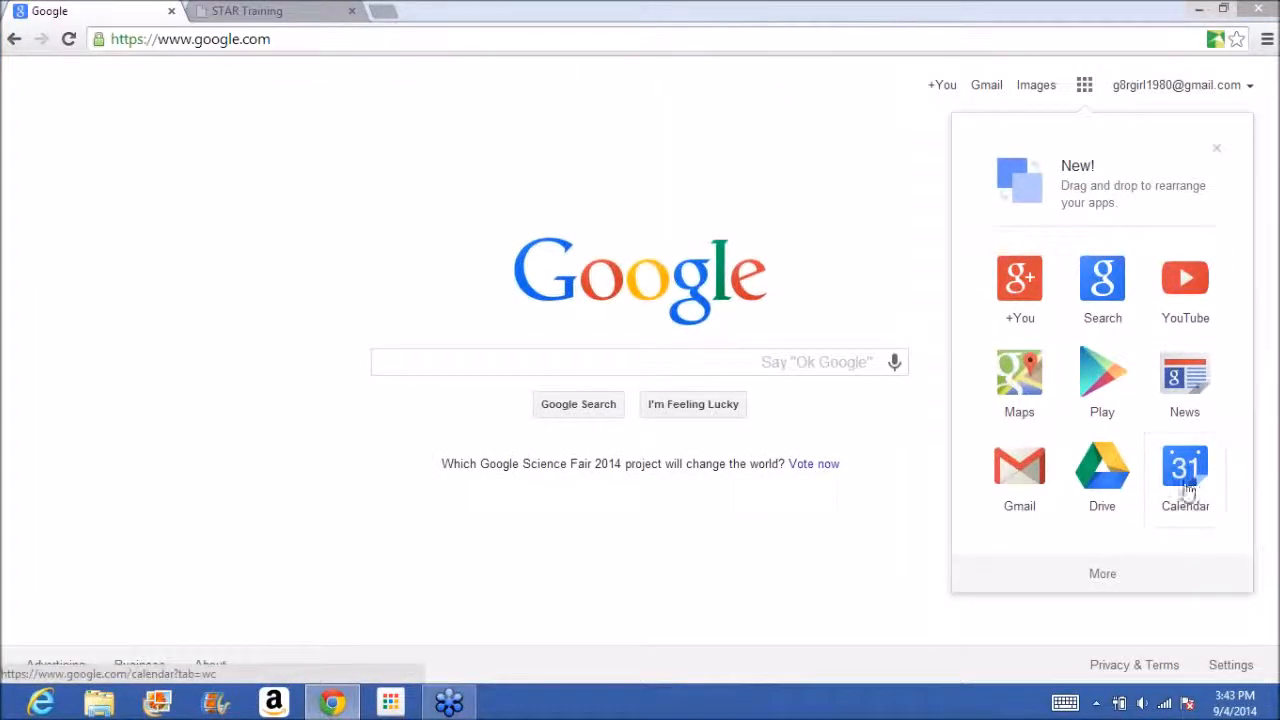
pyautogui.click(1186, 470)
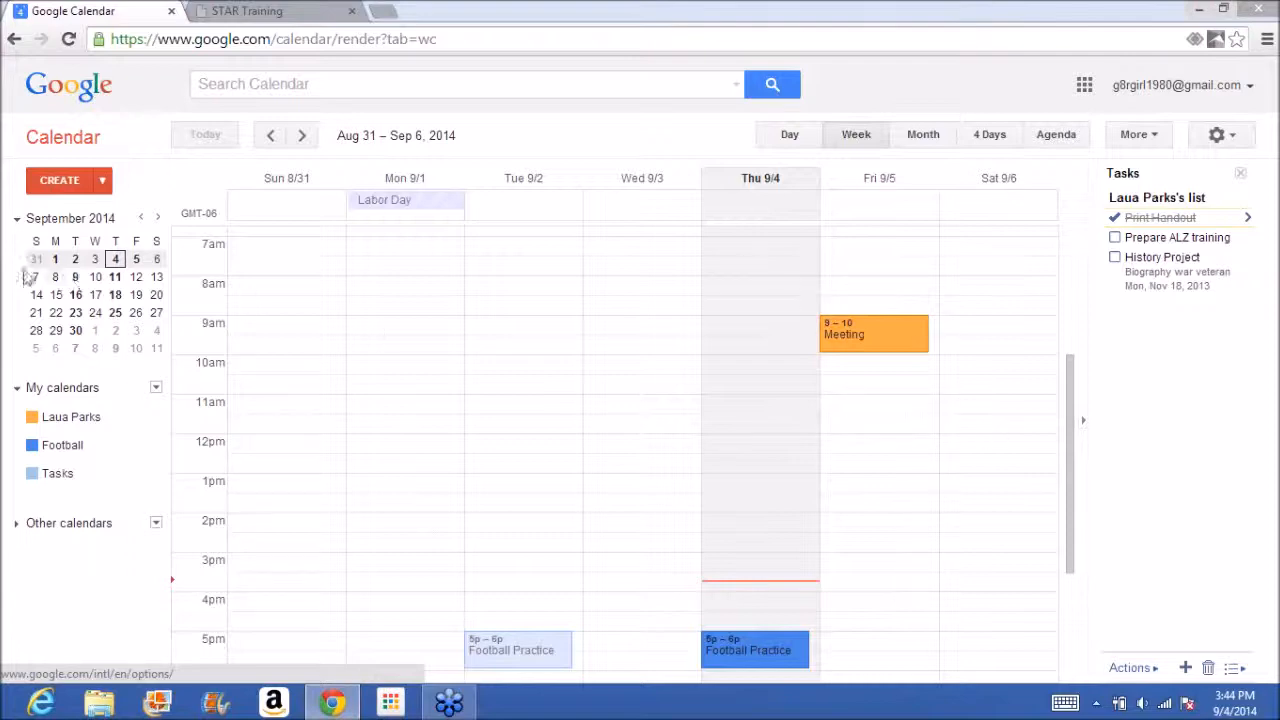
# Create a "Spelling Test" event on Wednesday, September 10, 9am – 10am, and open its full details for editing.
pyautogui.click(53, 278)
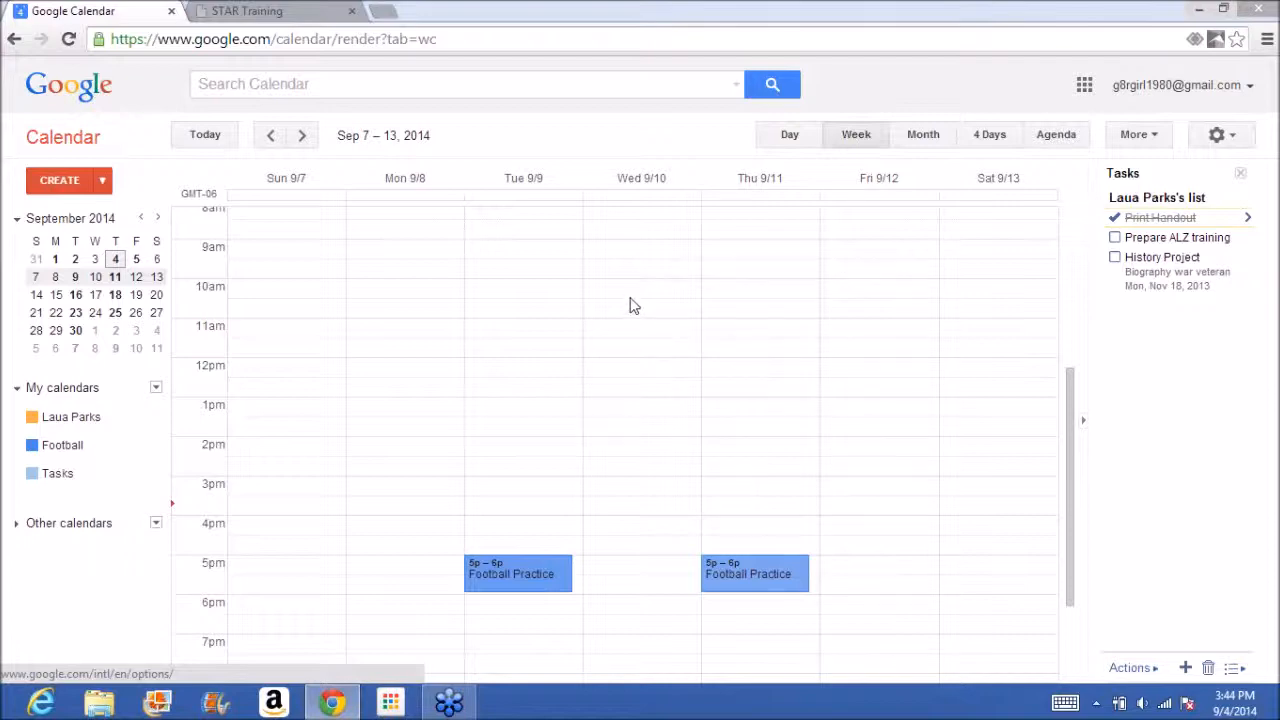
pyautogui.click(631, 266)
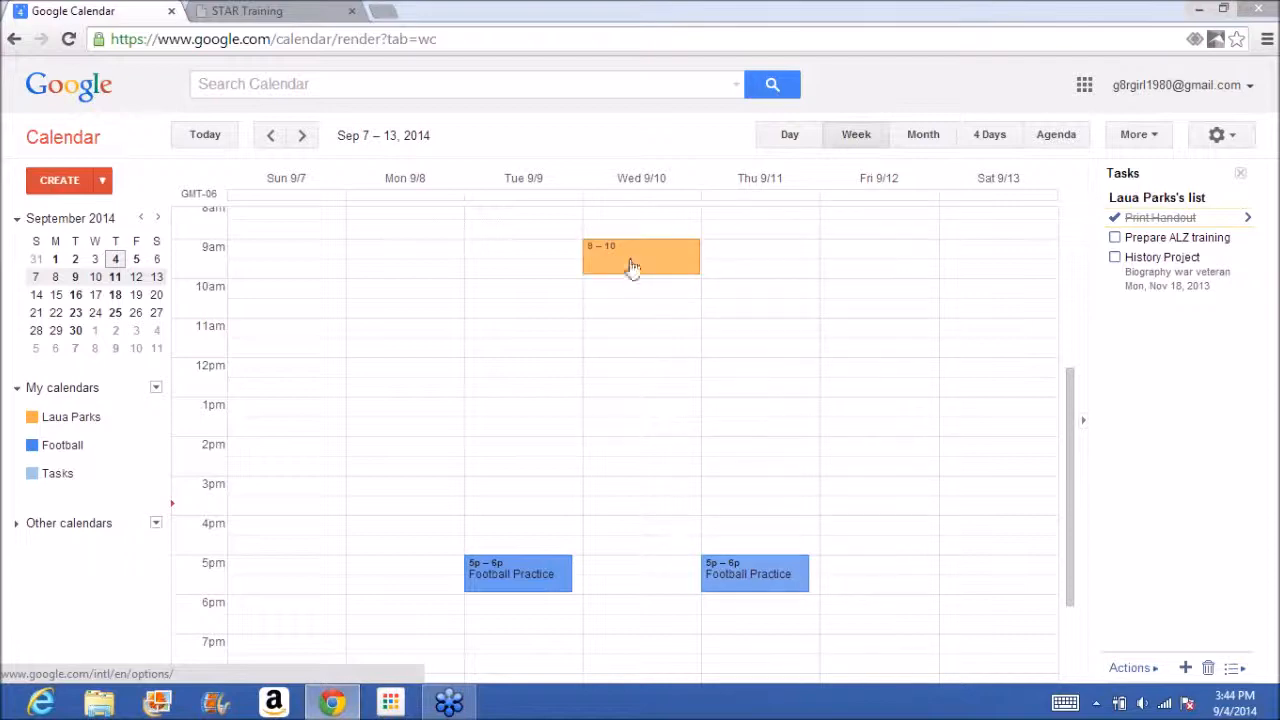
pyautogui.write('Spel')
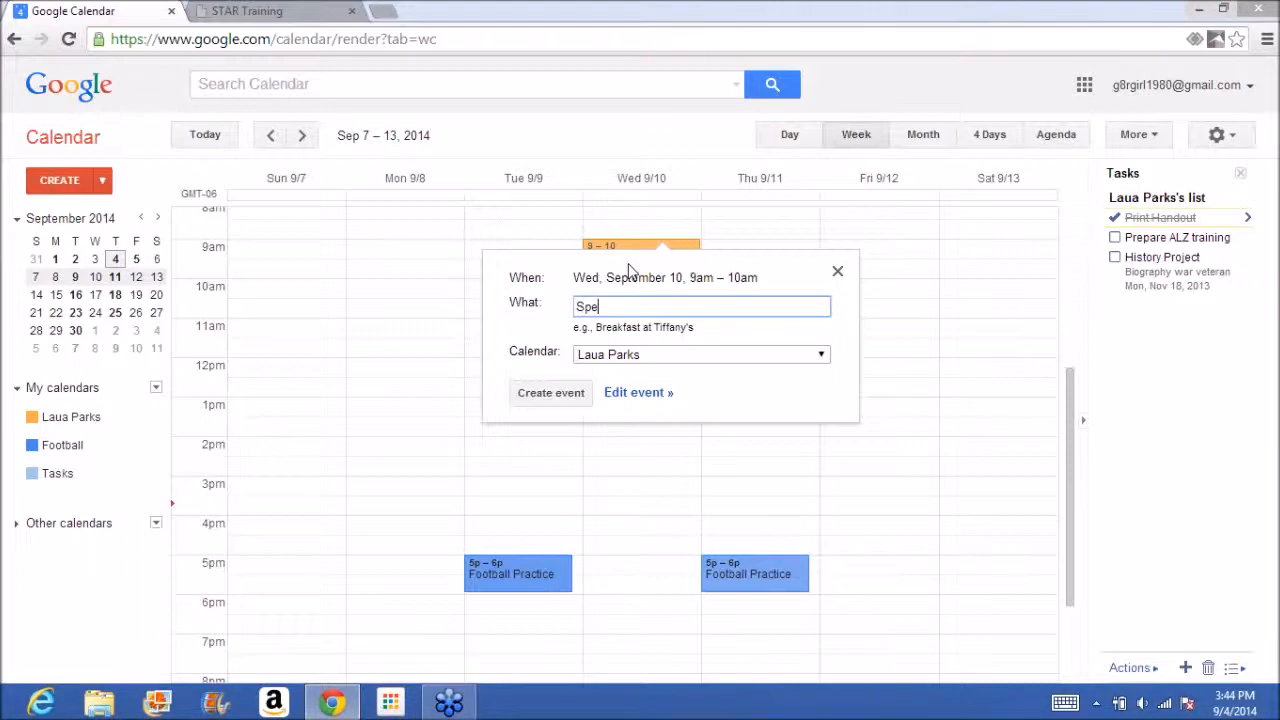
pyautogui.write('ling Test')
pyautogui.click(560, 392)
pyautogui.click(676, 263)
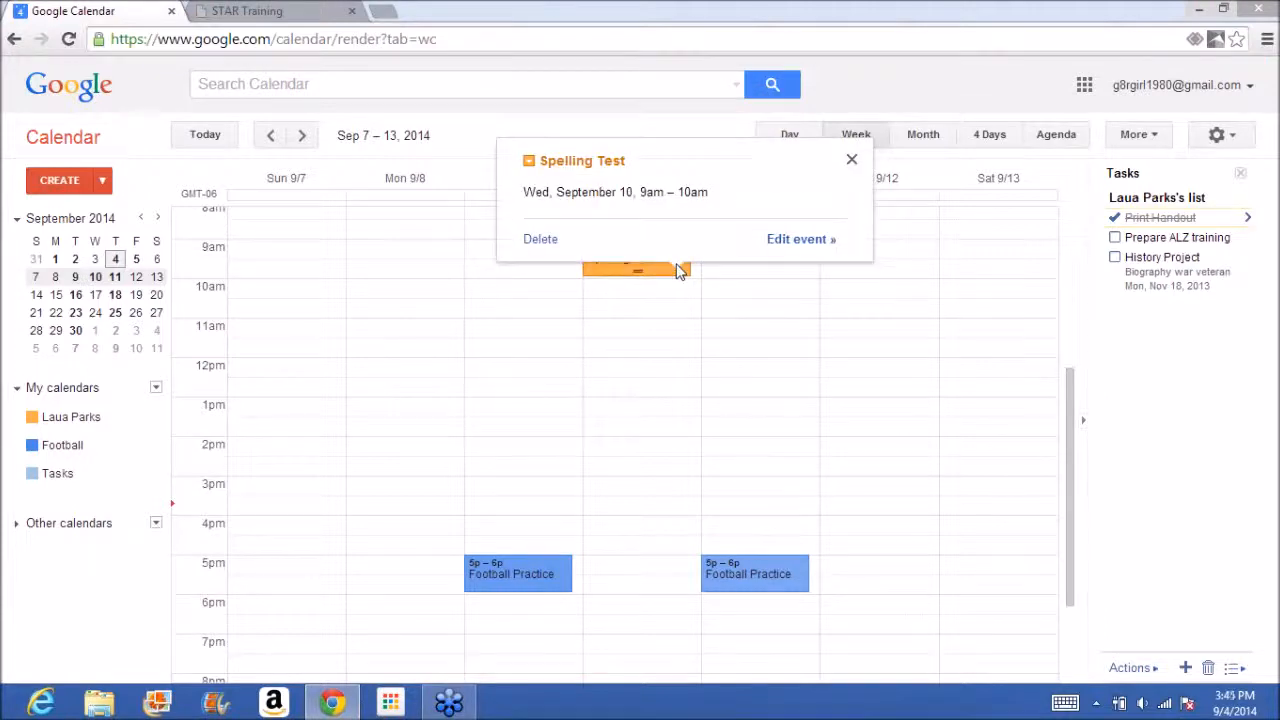
pyautogui.click(792, 242)
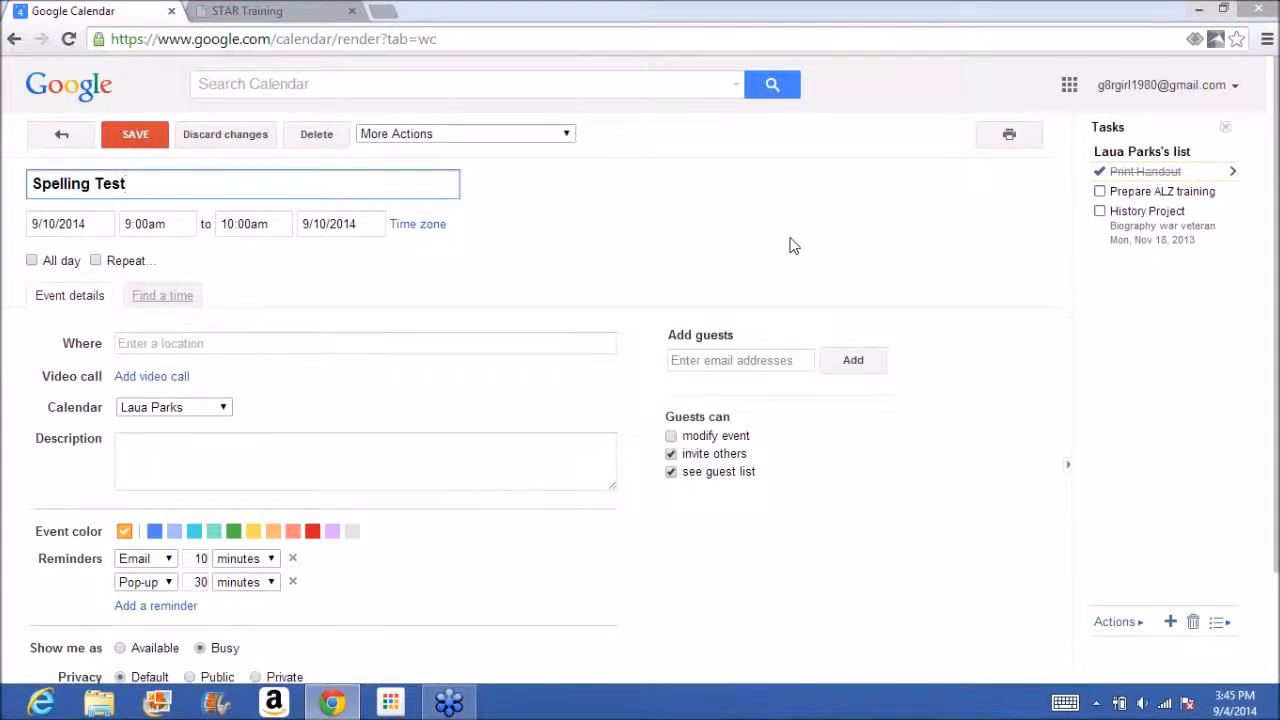
pyautogui.click(96, 261)
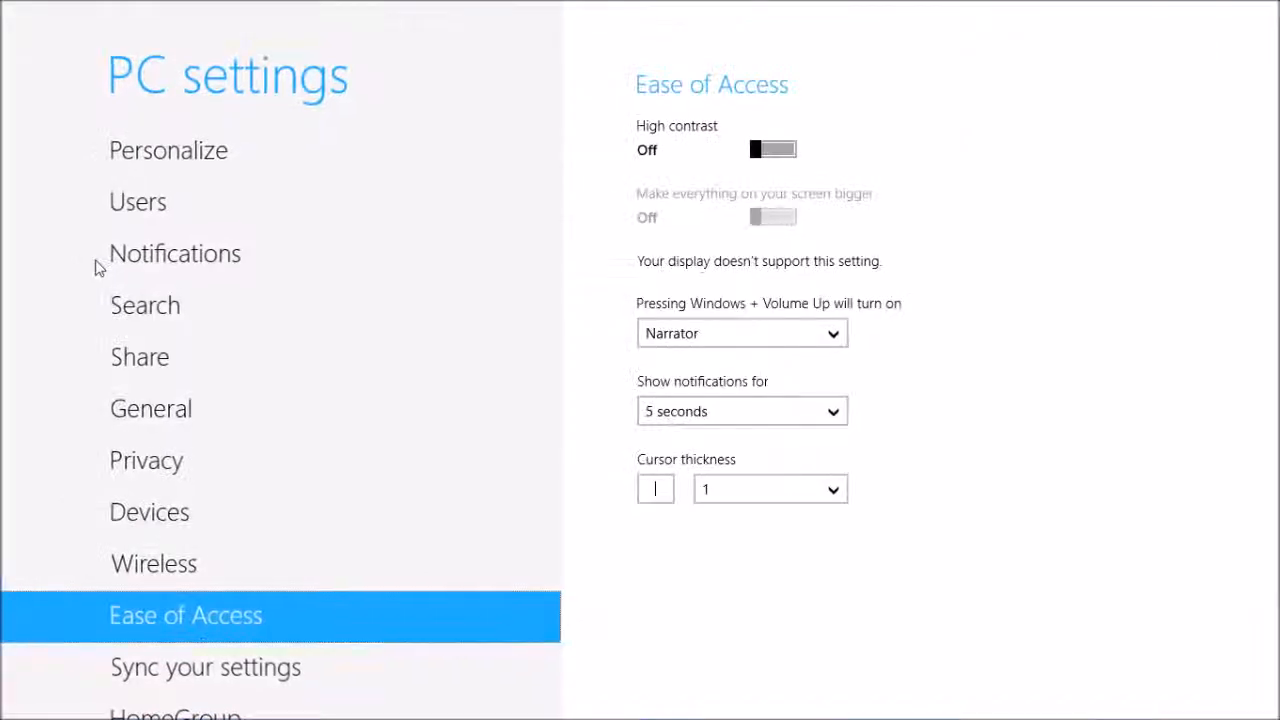
pyautogui.click(30, 25)
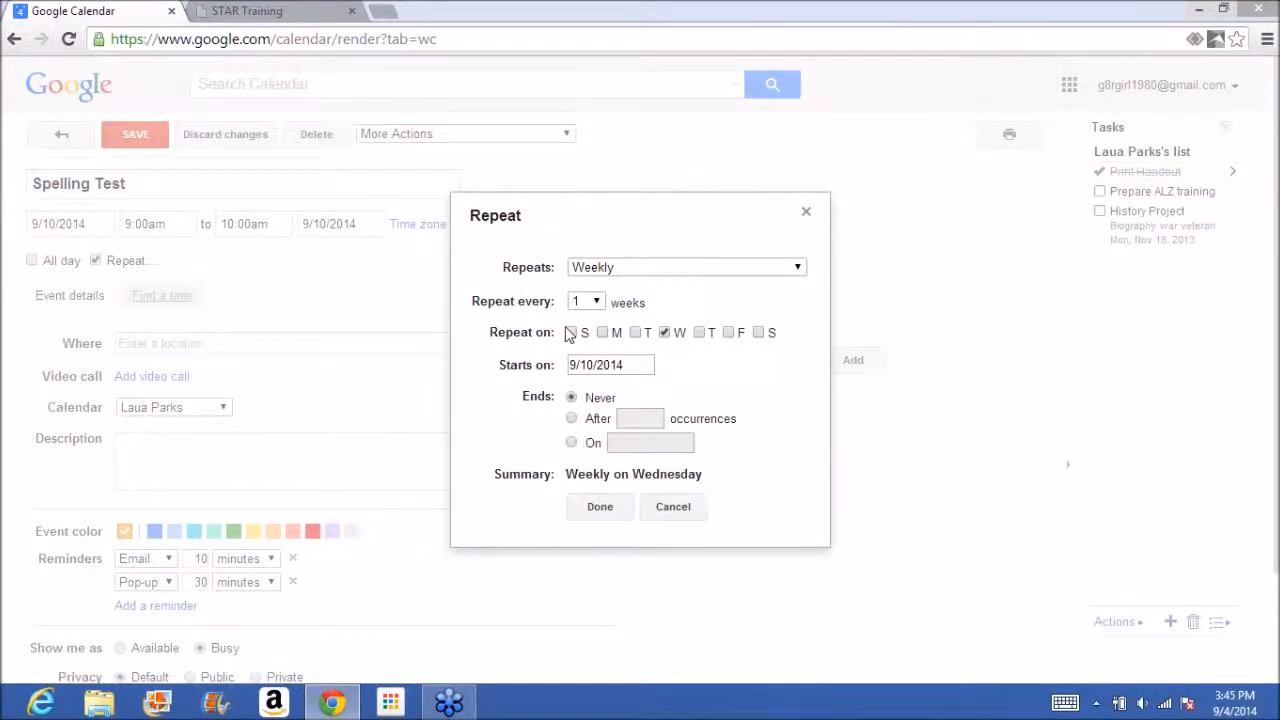
pyautogui.click(598, 302)
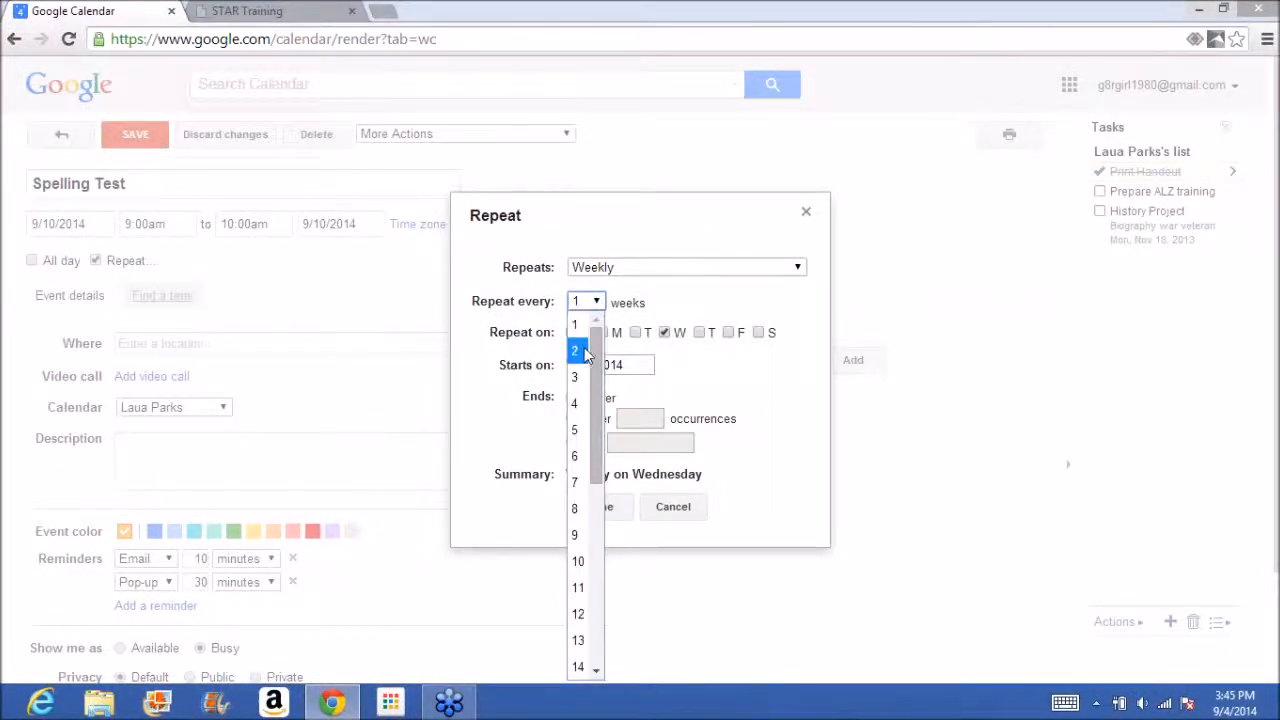
pyautogui.click(586, 346)
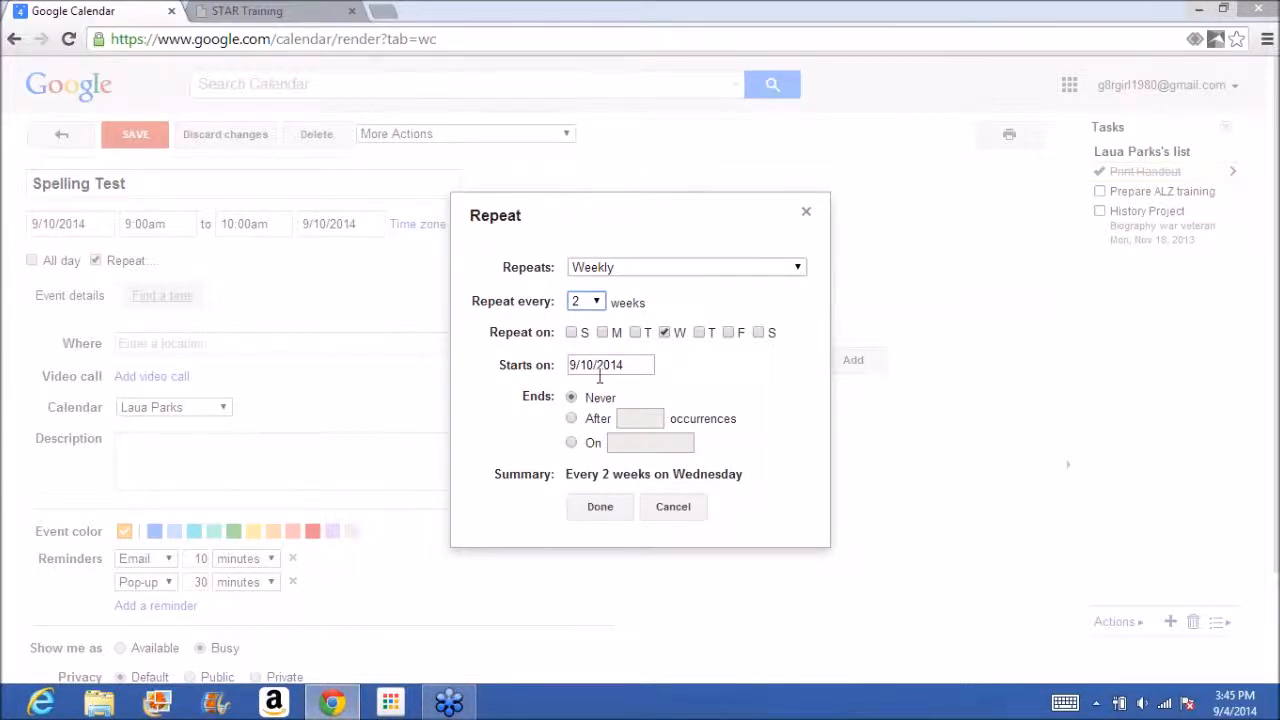
pyautogui.click(671, 507)
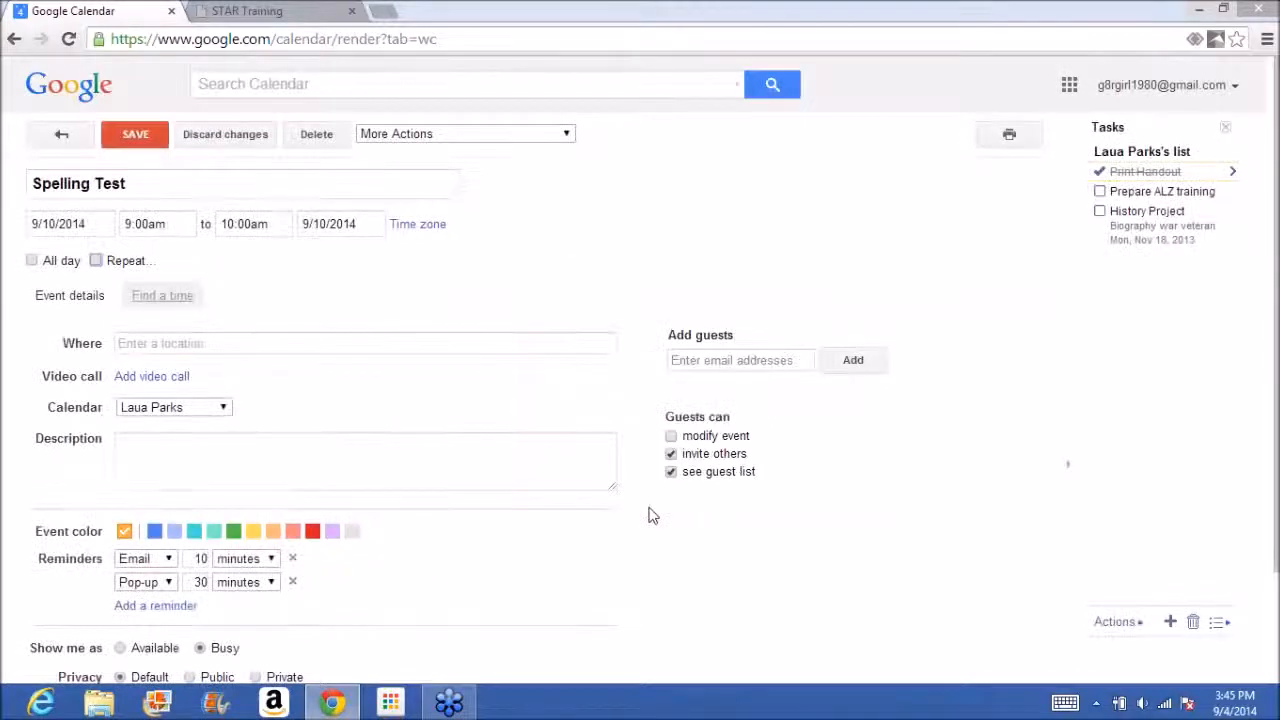
# Enter the teacher's classroom as the location of the Spelling Test event.
pyautogui.click(270, 342)
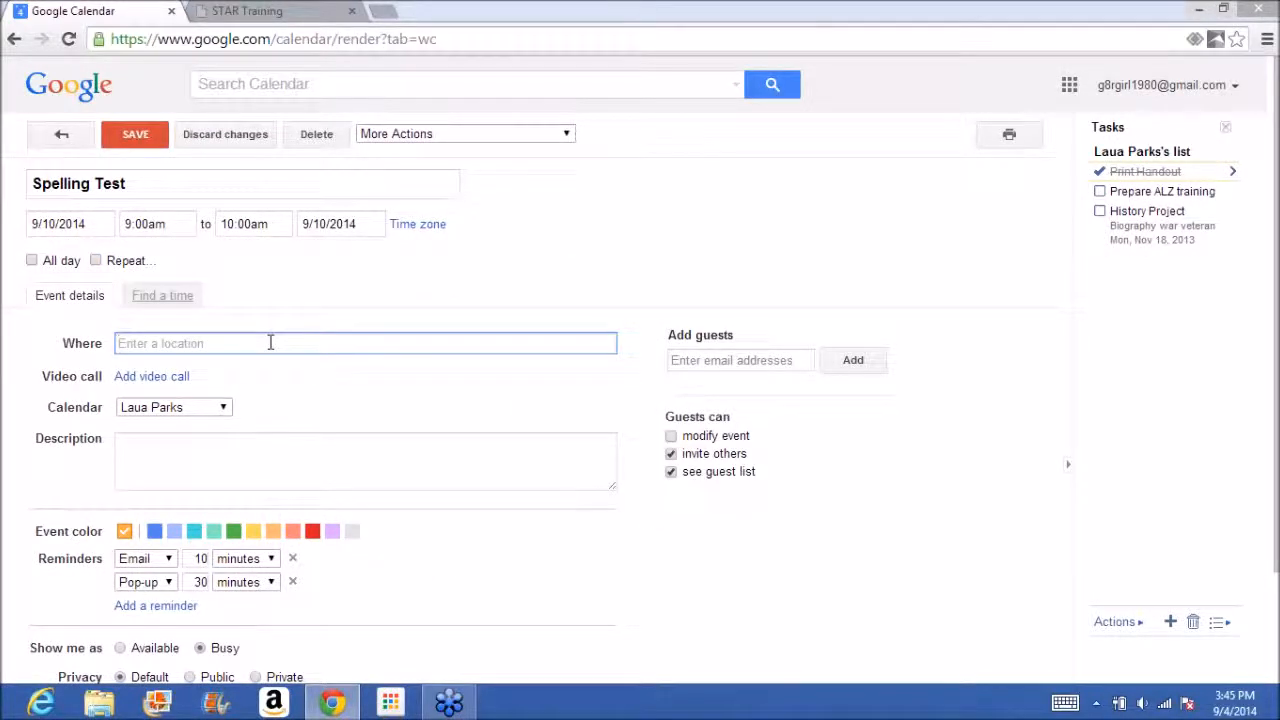
pyautogui.write("Ms. Smith's Classroom")
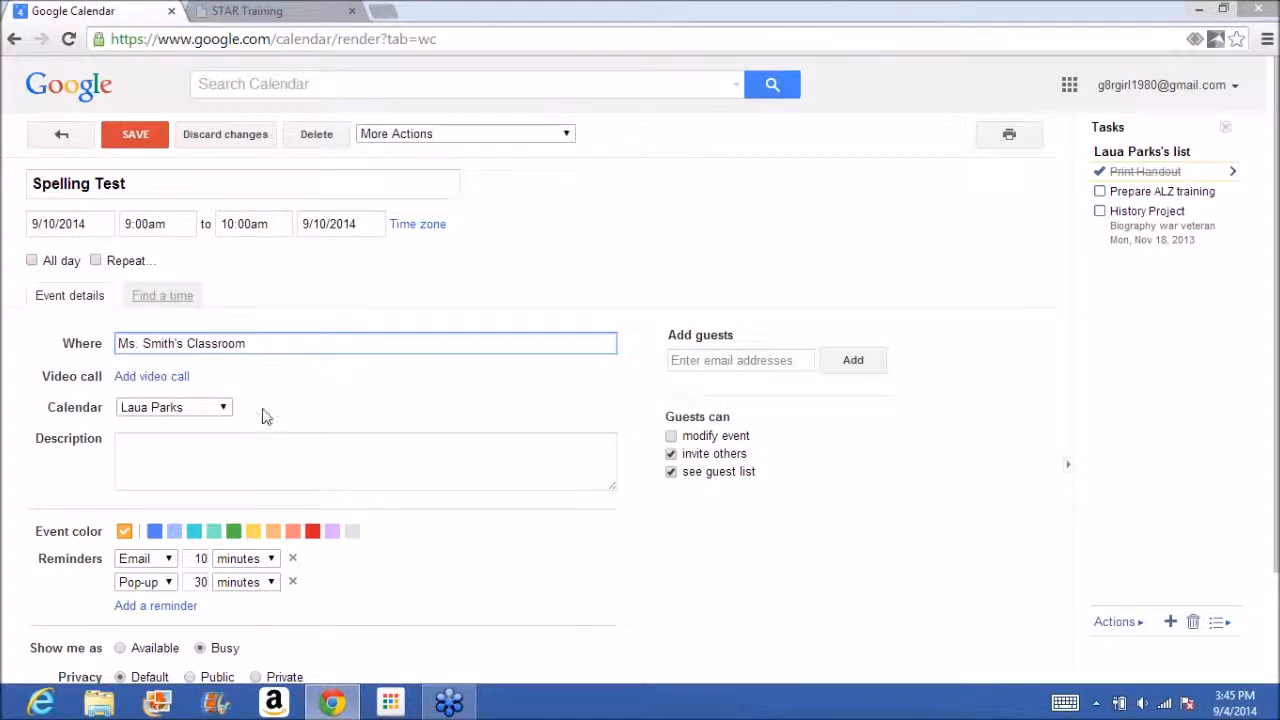
pyautogui.click(239, 454)
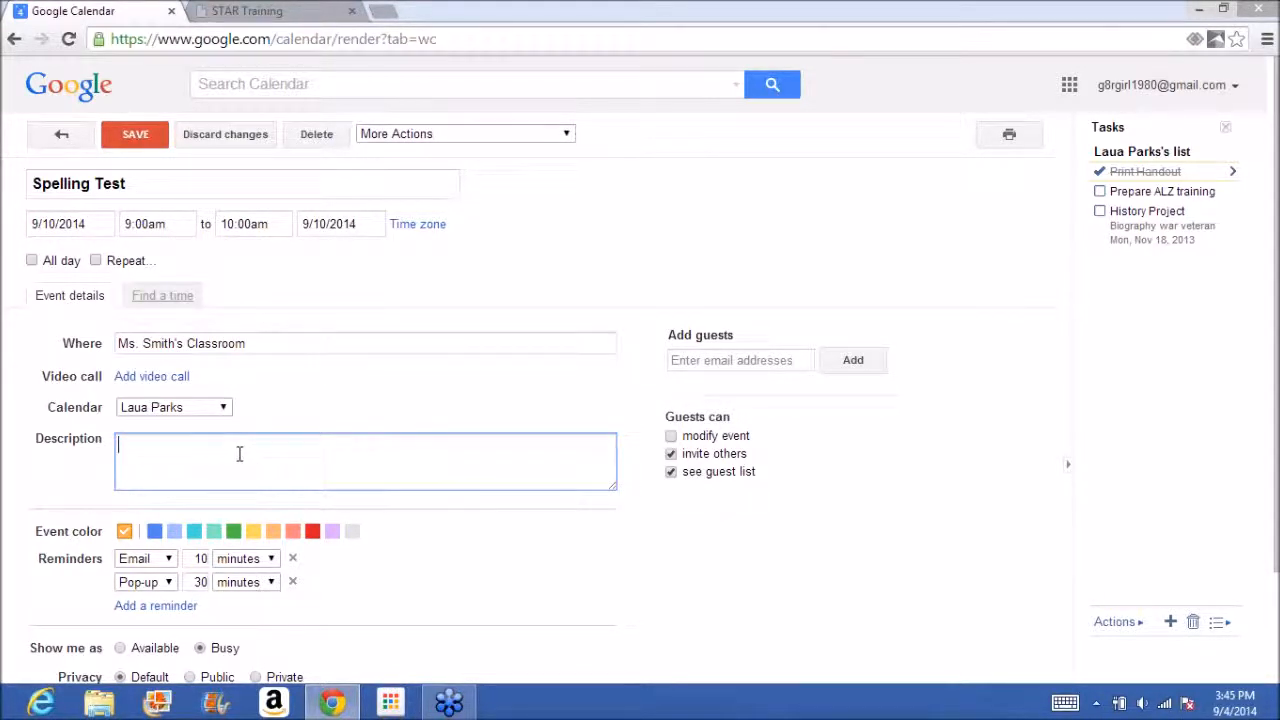
# Add two more reminders to the Spelling Test event, one by SMS and one as a pop-up.
pyautogui.moveTo(1277, 348); pyautogui.dragTo(1250, 458)
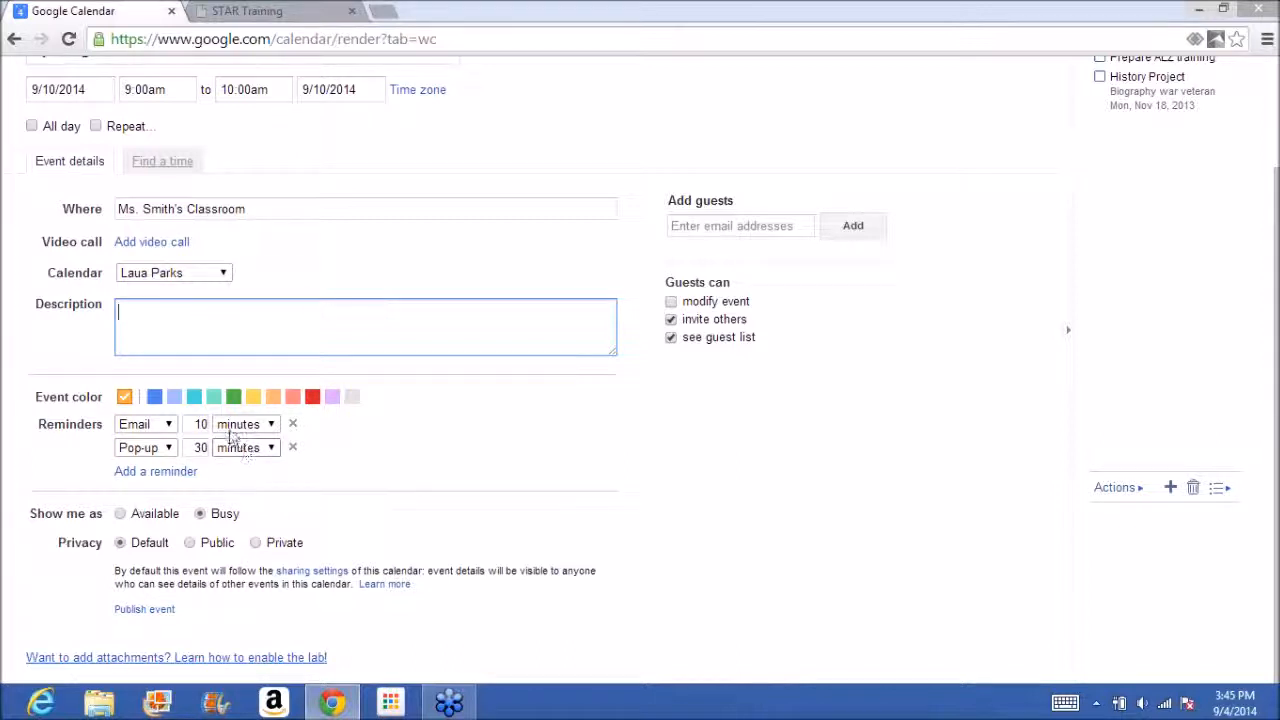
pyautogui.click(187, 473)
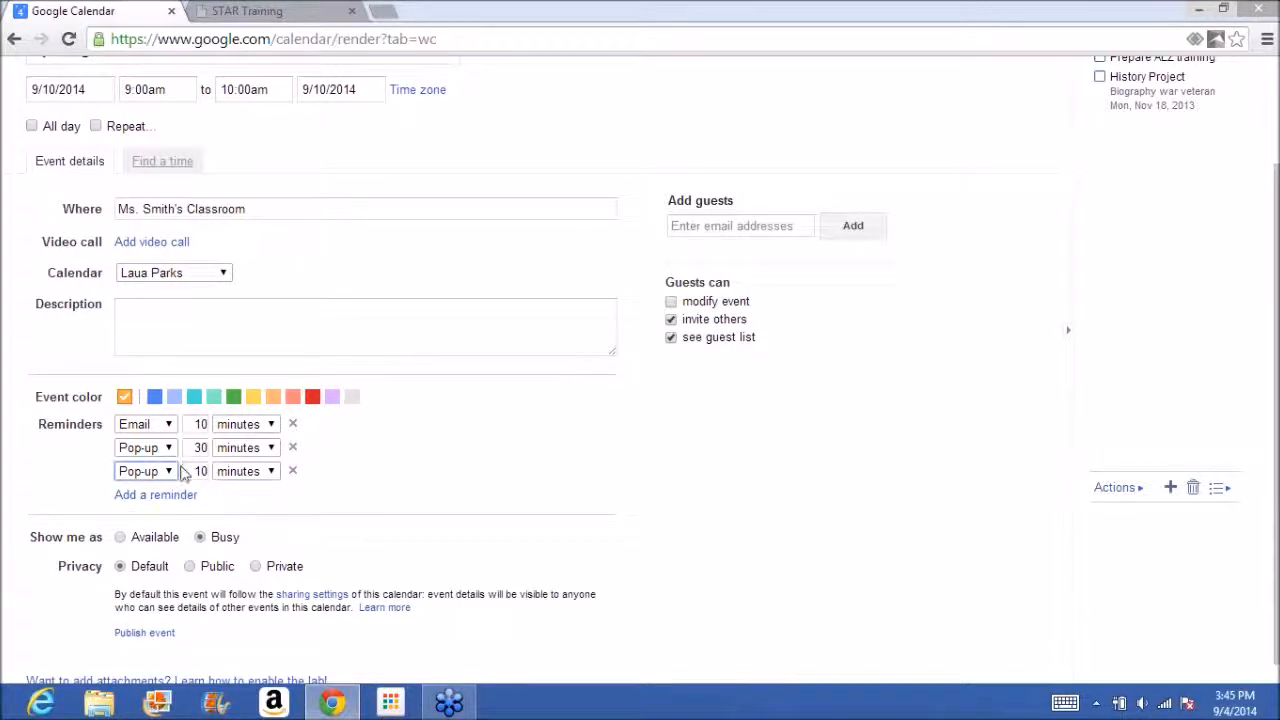
pyautogui.click(170, 471)
pyautogui.click(157, 520)
pyautogui.click(160, 495)
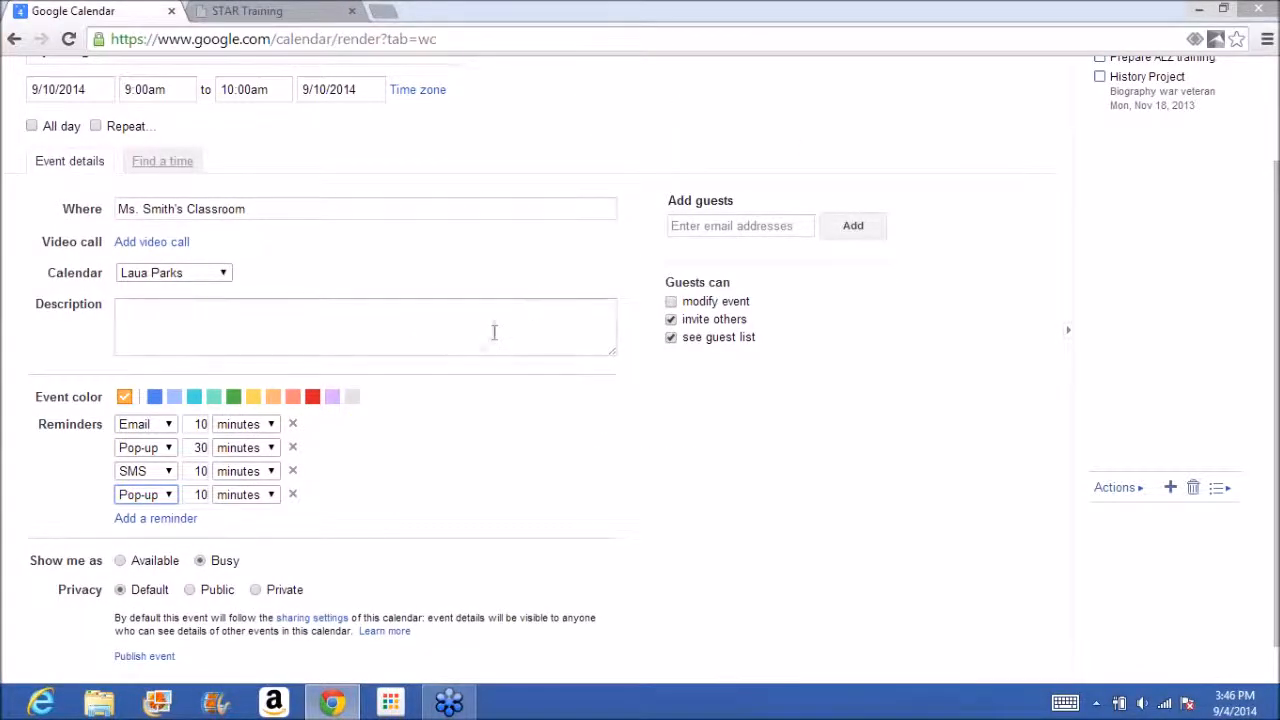
# Set the SMS reminder to 2 days before the event and save the event.
pyautogui.click(272, 476)
pyautogui.click(250, 549)
pyautogui.moveTo(192, 471); pyautogui.dragTo(228, 478)
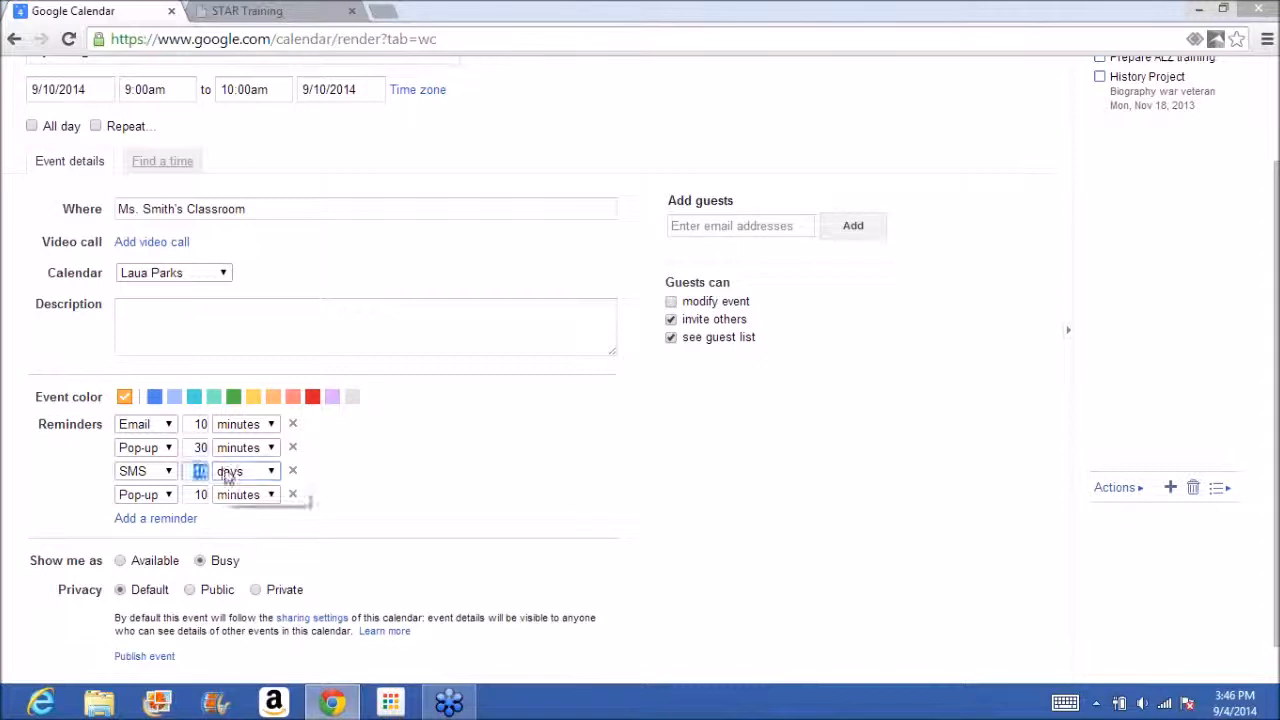
pyautogui.write('2')
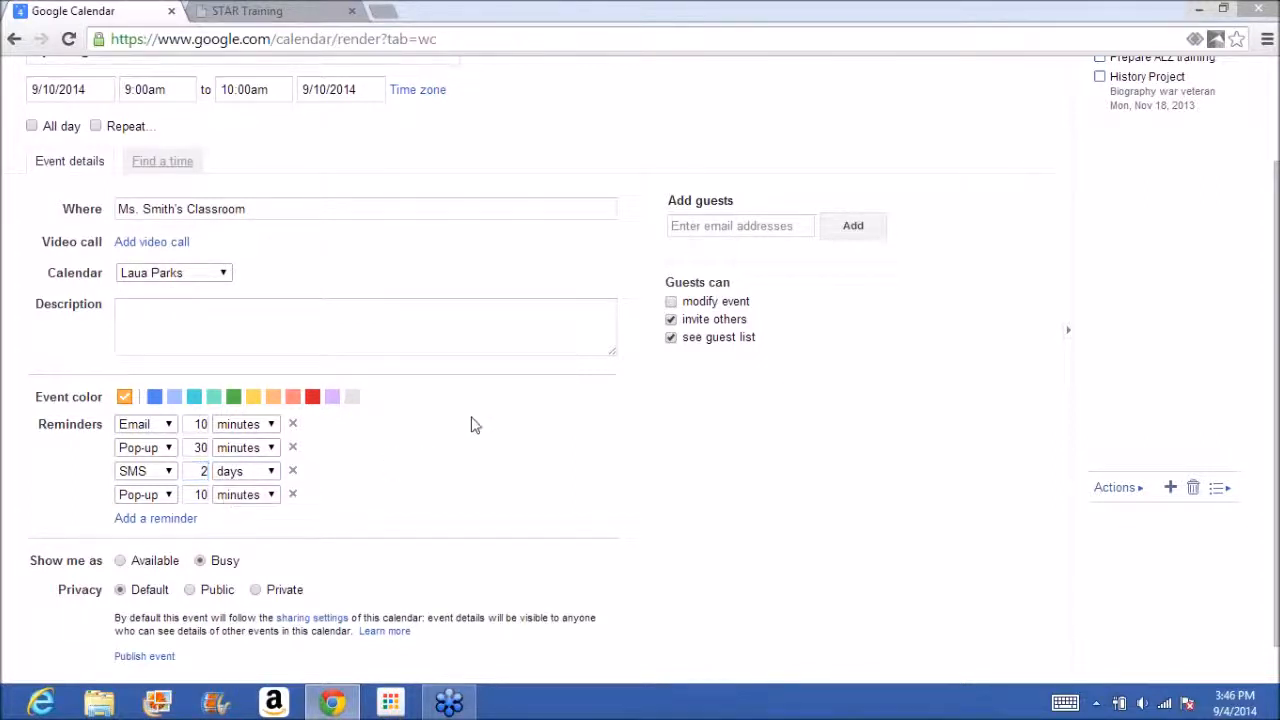
pyautogui.moveTo(1276, 445); pyautogui.dragTo(1268, 350)
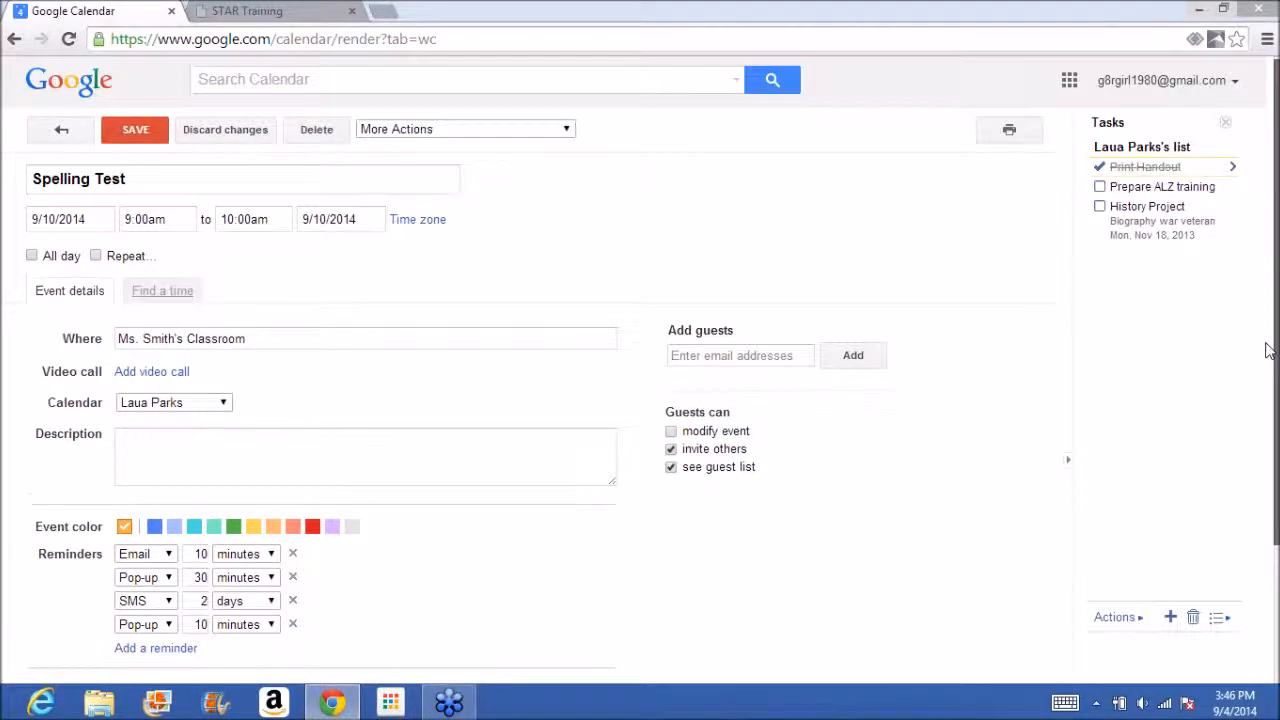
pyautogui.click(152, 131)
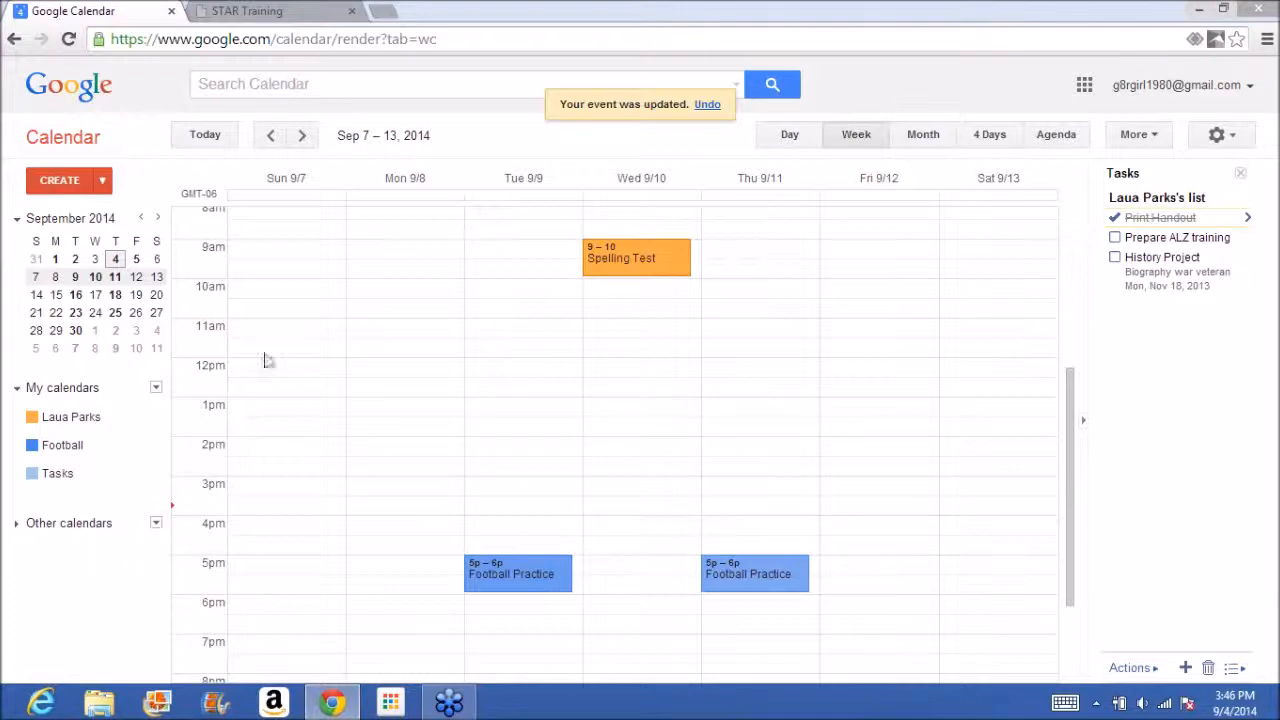
# Look at the main calendar's settings, including its sharing and notification options, and return to the Google home page.
pyautogui.click(156, 419)
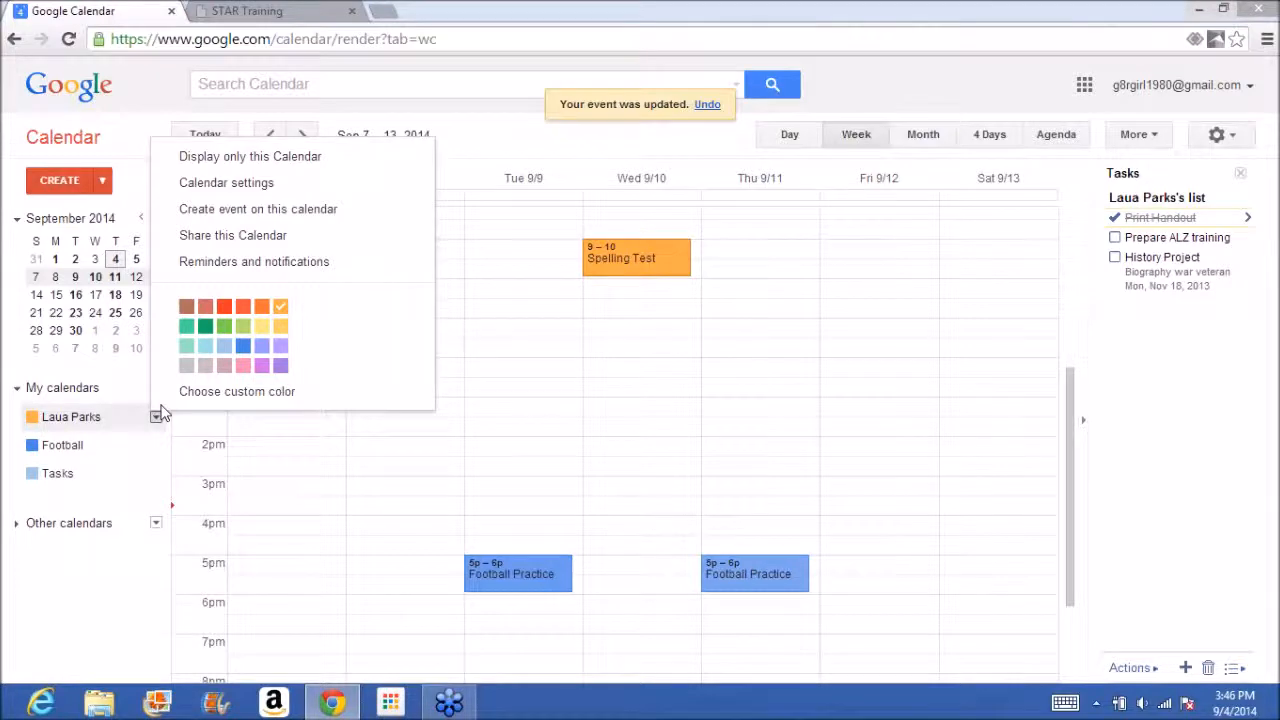
pyautogui.click(245, 190)
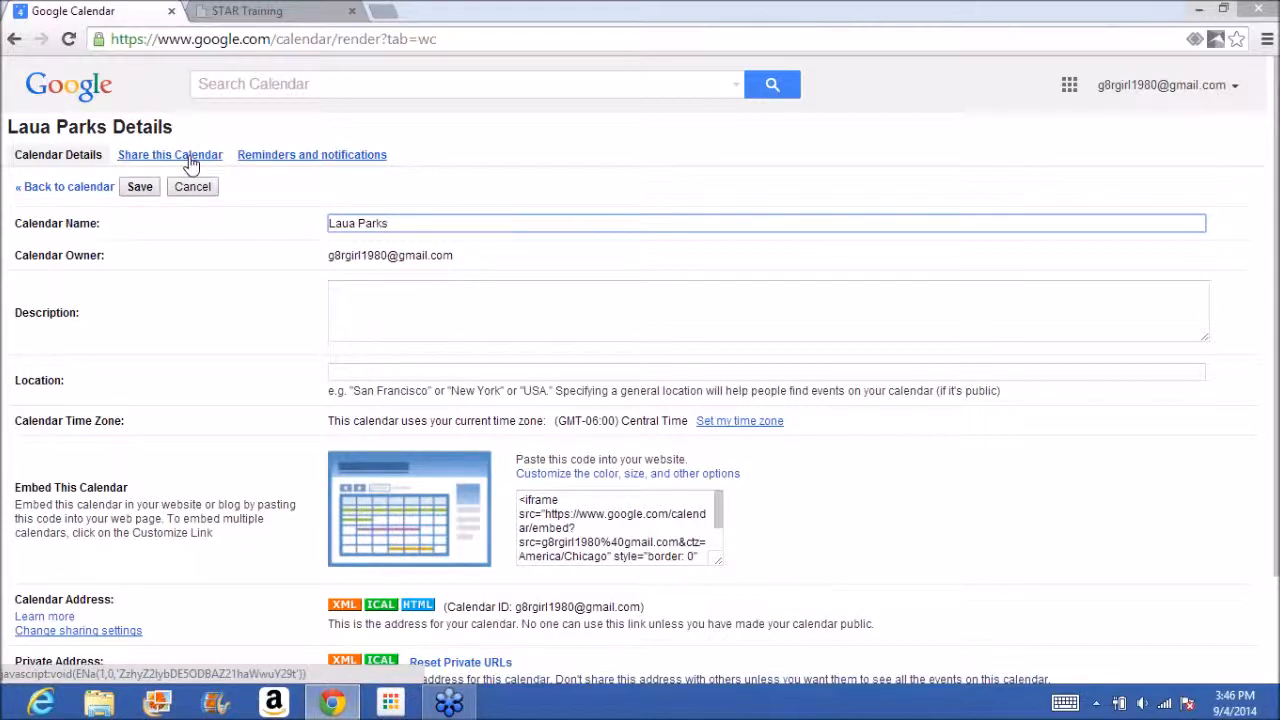
pyautogui.click(14, 40)
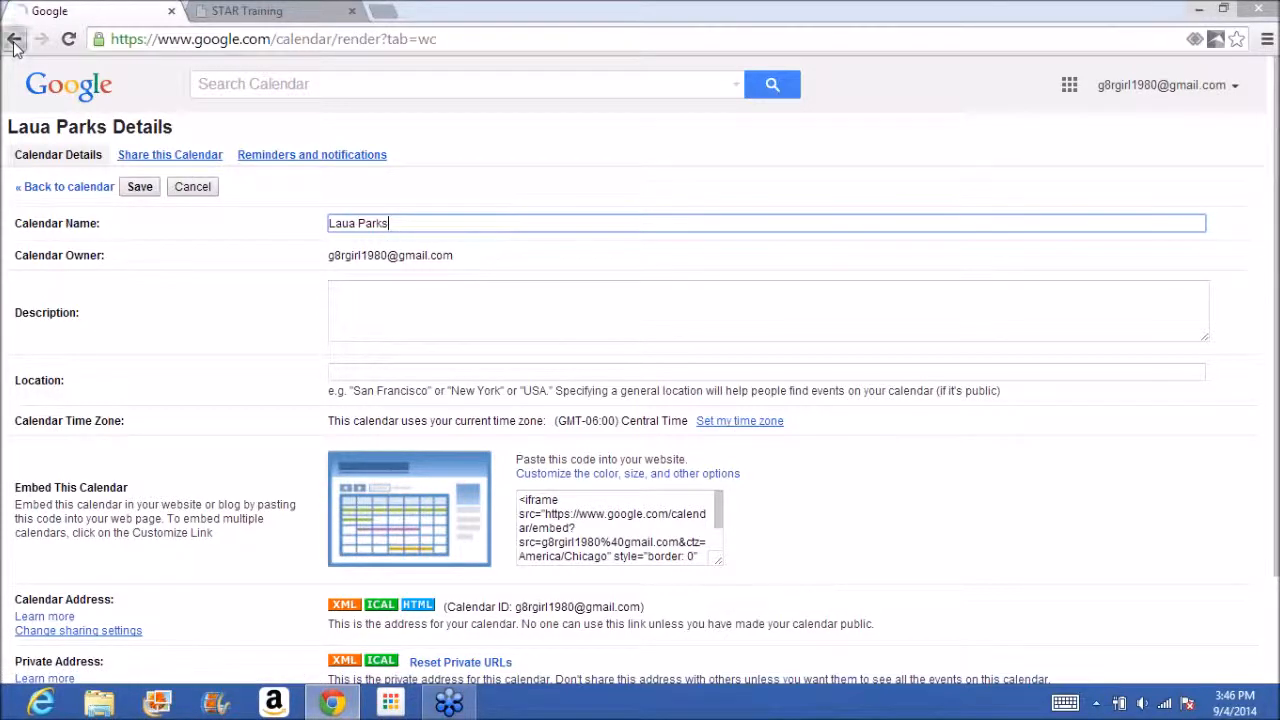
# Go to Google Calendar and open the Spelling Test event on September 10 for editing.
pyautogui.click(1085, 86)
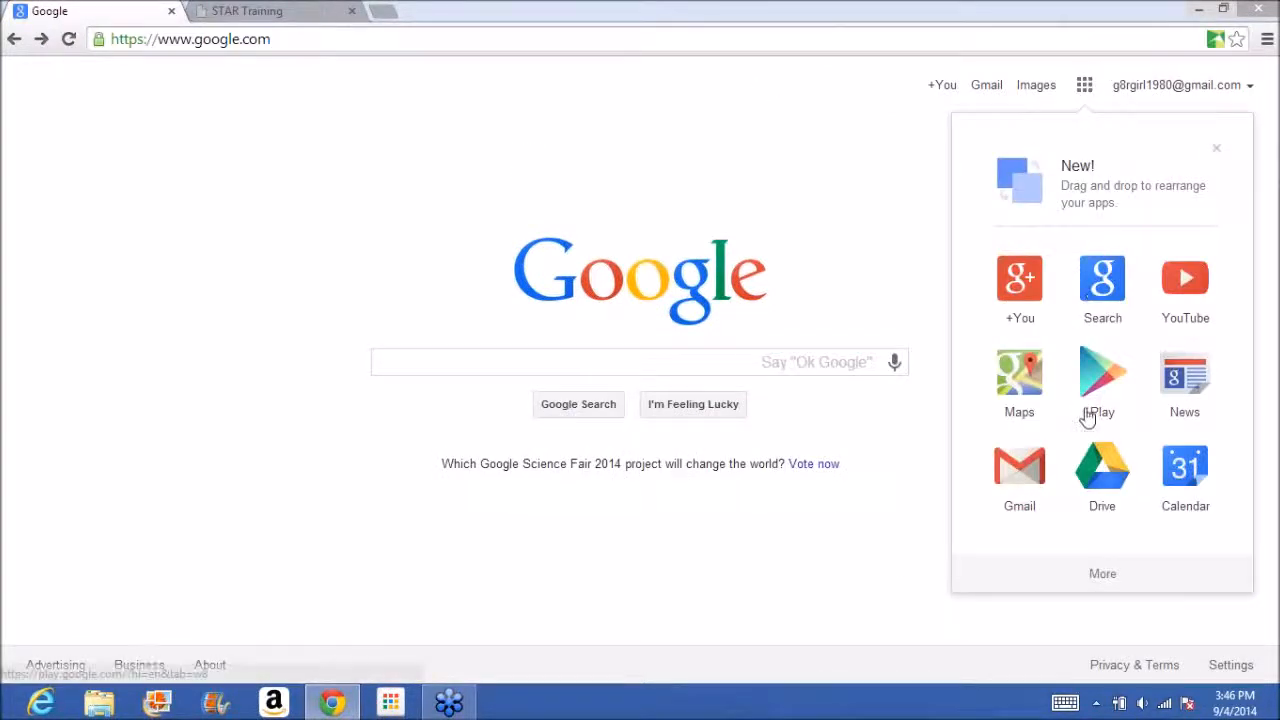
pyautogui.click(1185, 472)
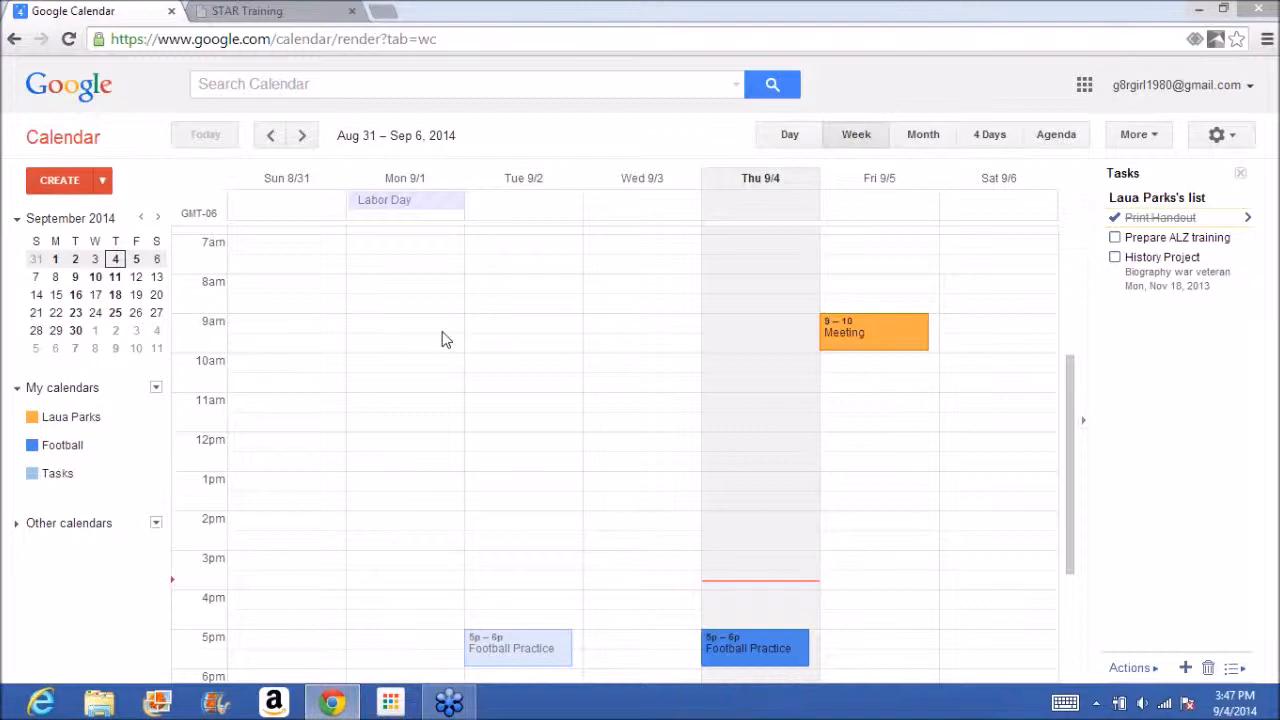
pyautogui.click(92, 278)
pyautogui.click(686, 258)
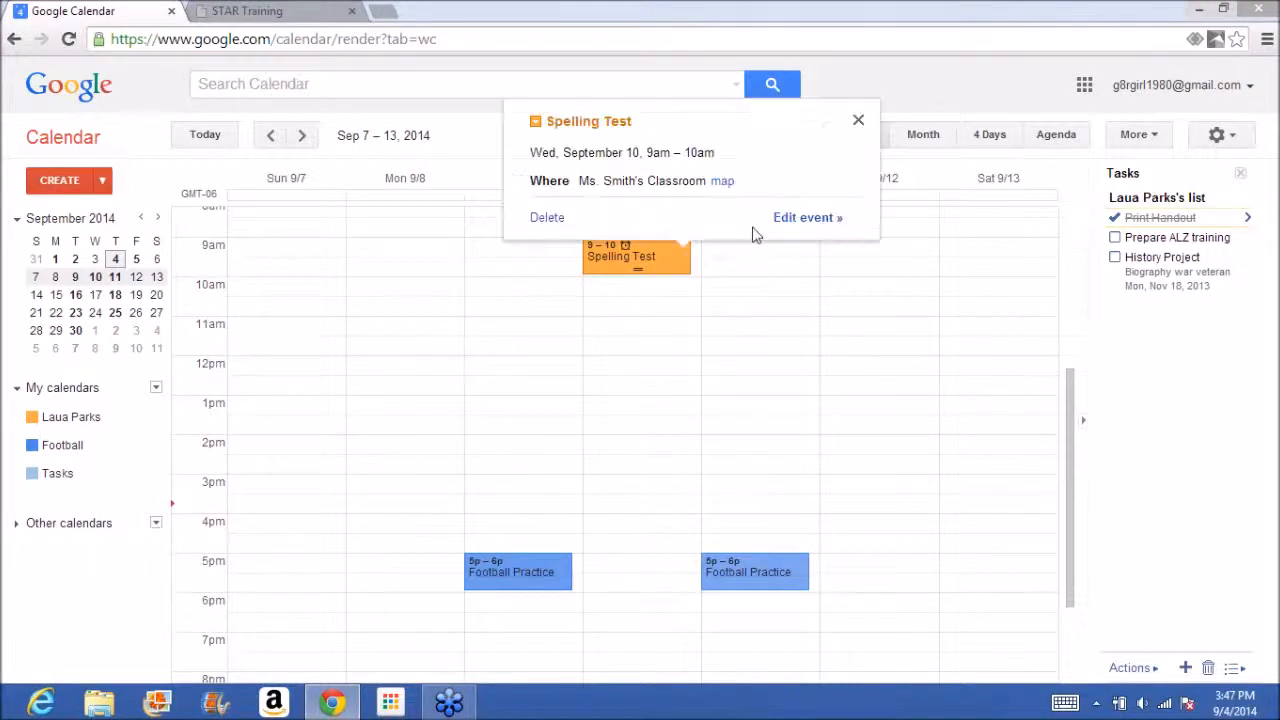
pyautogui.click(808, 218)
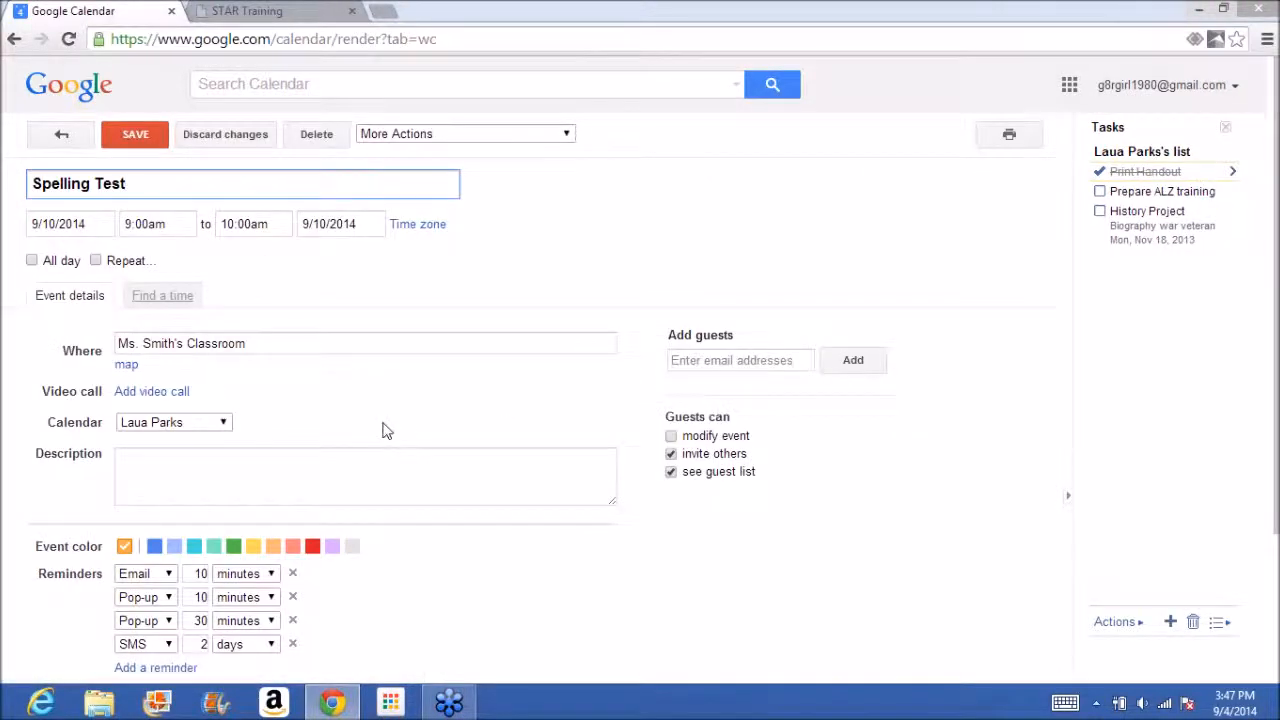
# Enter the spelling words Thomas, Edison, Lightbulb and Electricity on separate lines in the Spelling Test event's description.
pyautogui.click(354, 478)
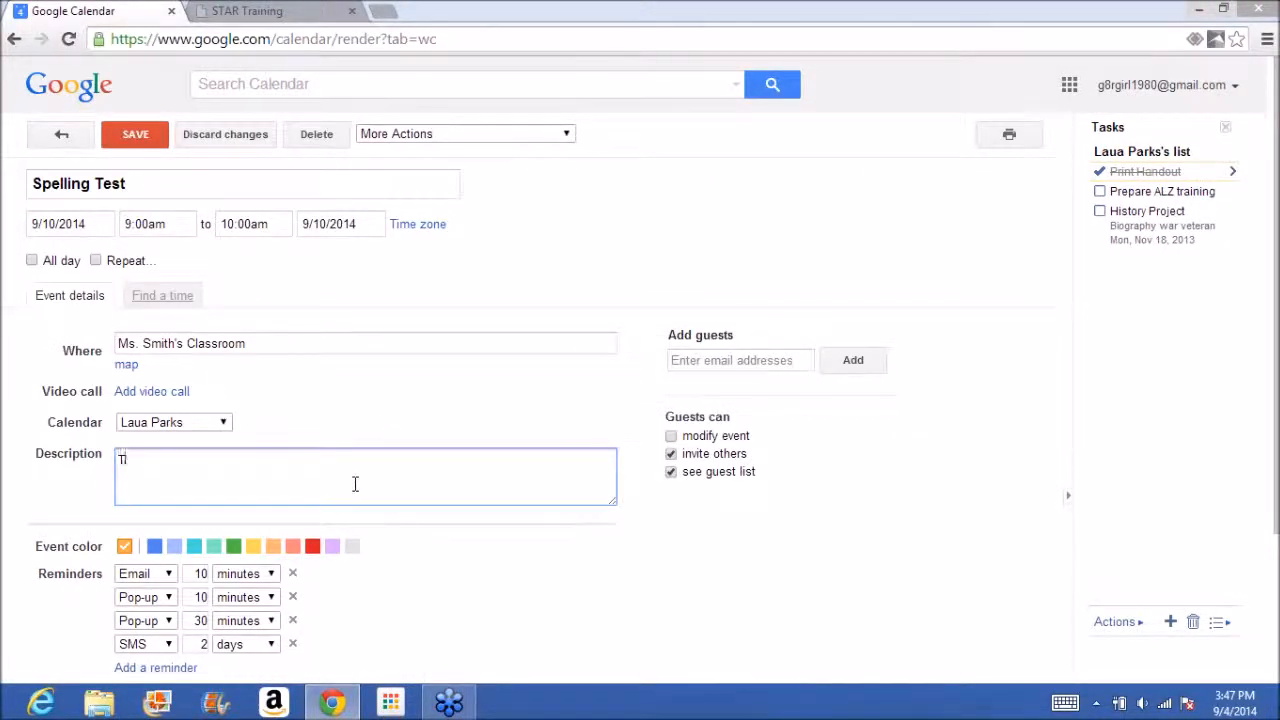
pyautogui.write('Thomas')
pyautogui.press('Return')
pyautogui.write('Edison')
pyautogui.press('Return')
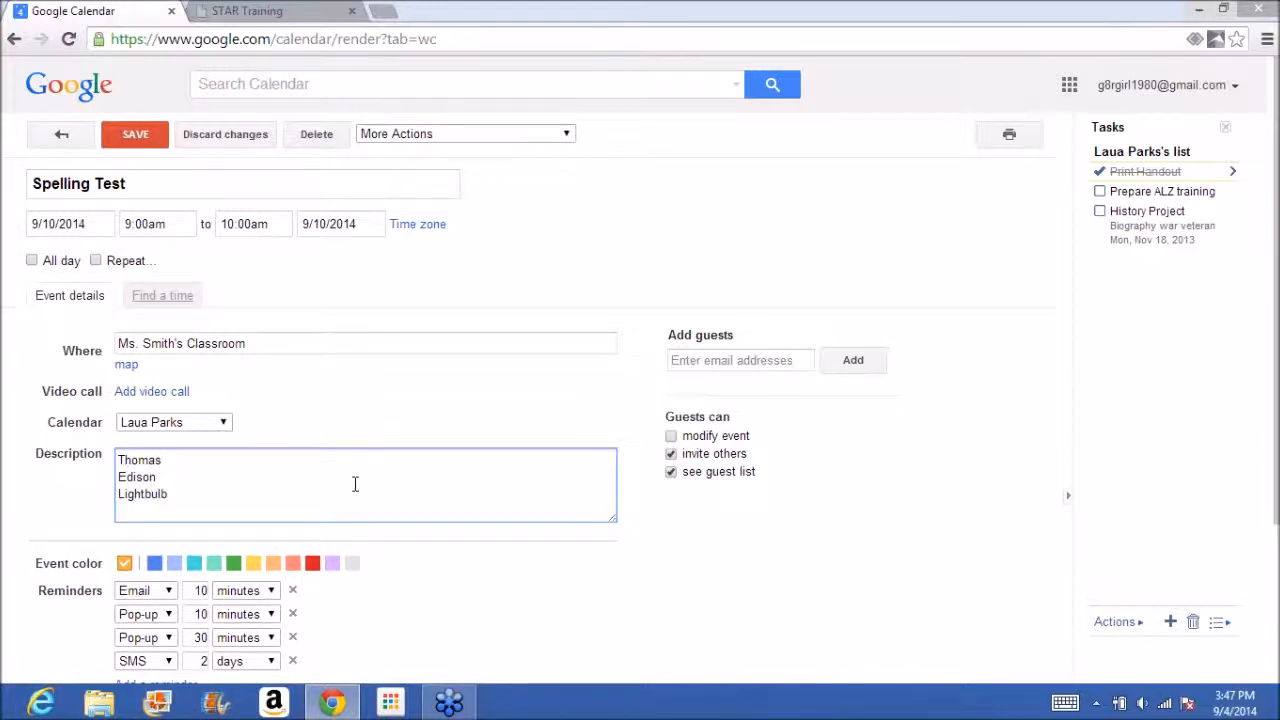
pyautogui.write('Electricity')
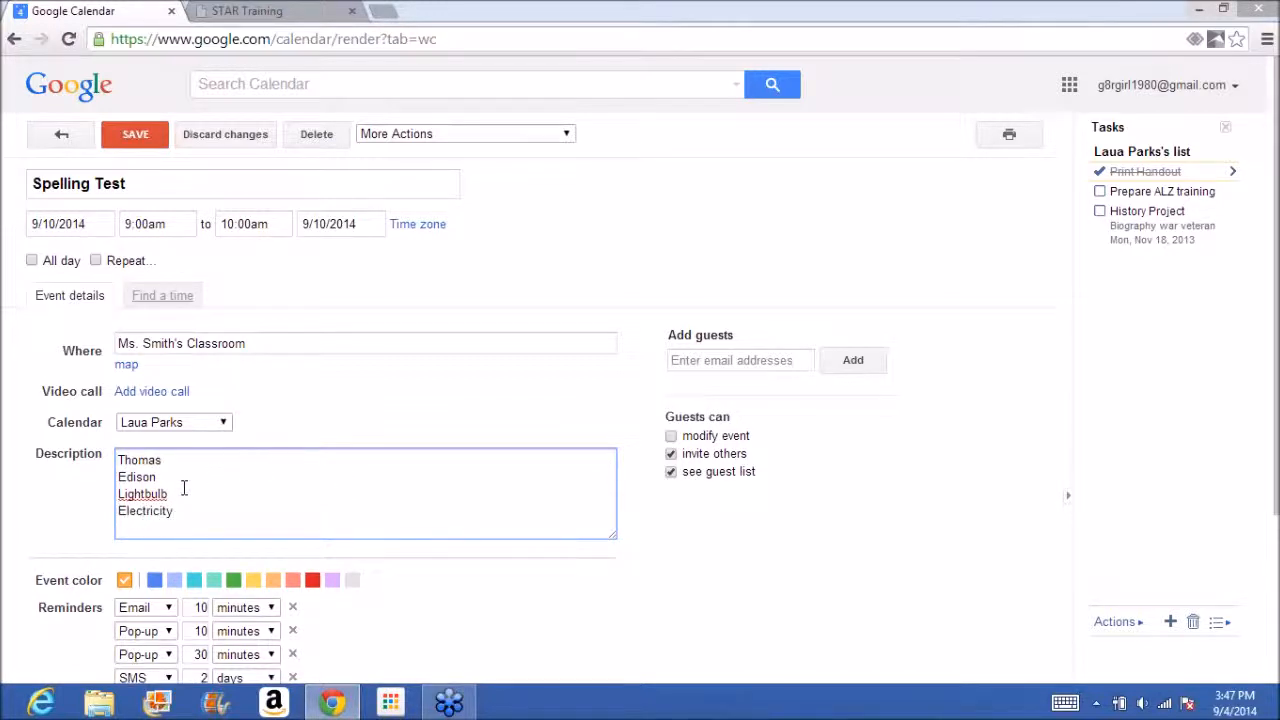
# Correct the third spelling word to the suggested "Light bulb" and save the event.
pyautogui.rightClick(148, 498)
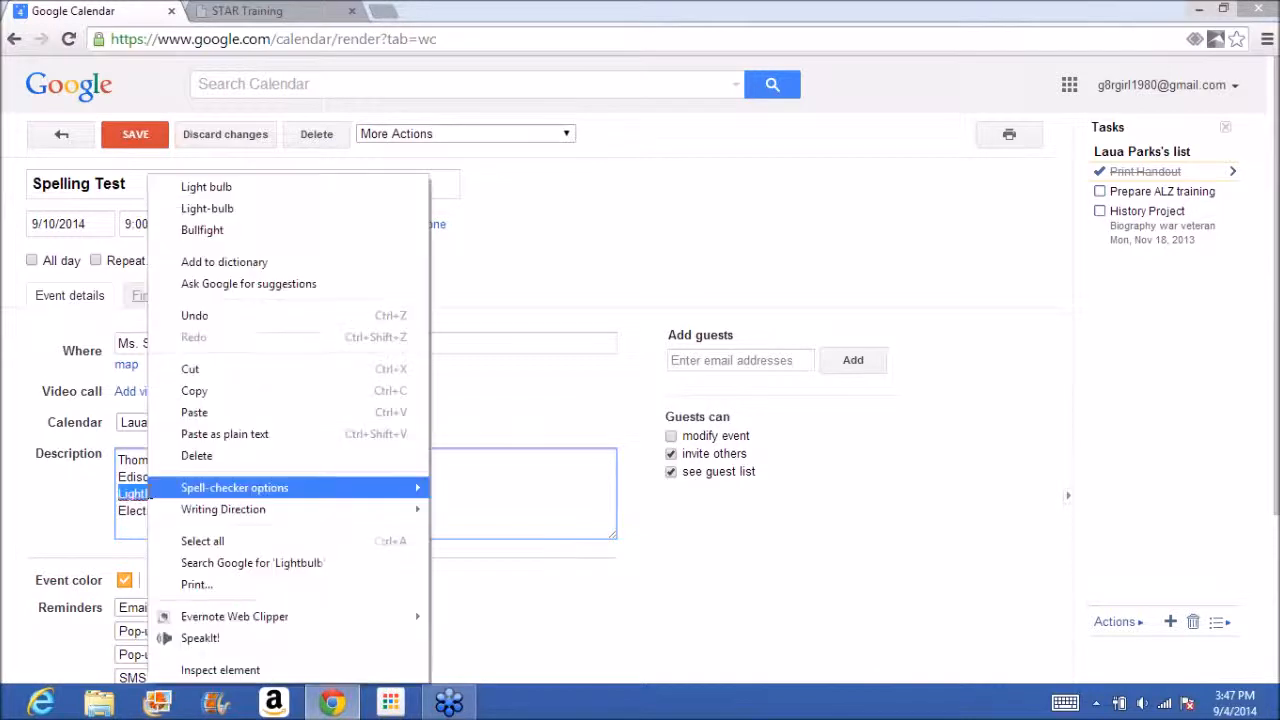
pyautogui.click(206, 187)
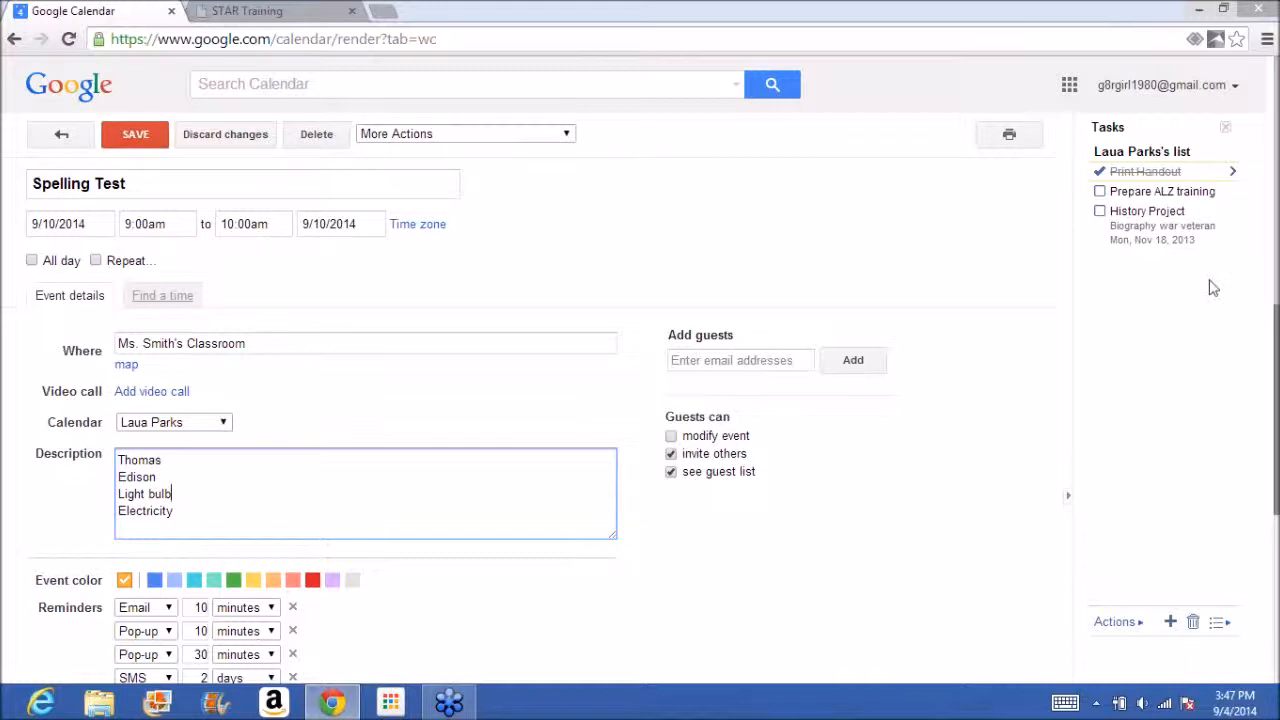
pyautogui.click(150, 139)
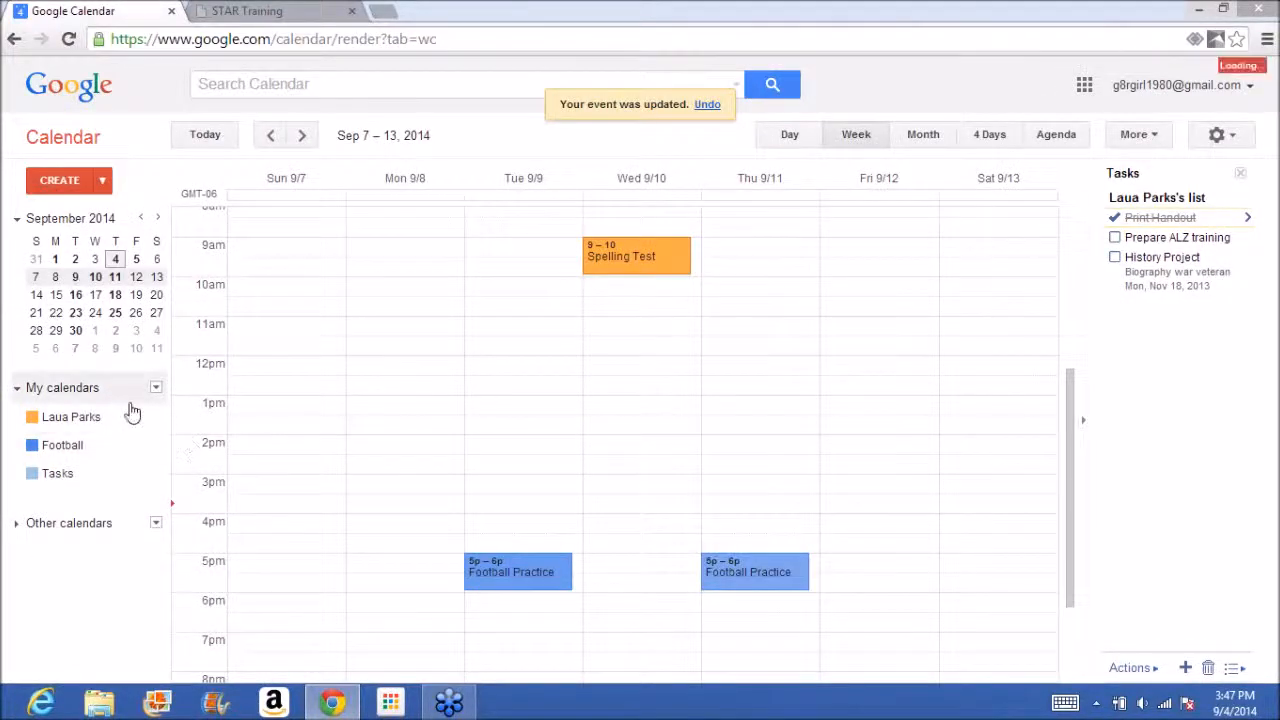
# Share the main calendar with another person by entering their e-mail address with the "See all event details" permission.
pyautogui.click(156, 418)
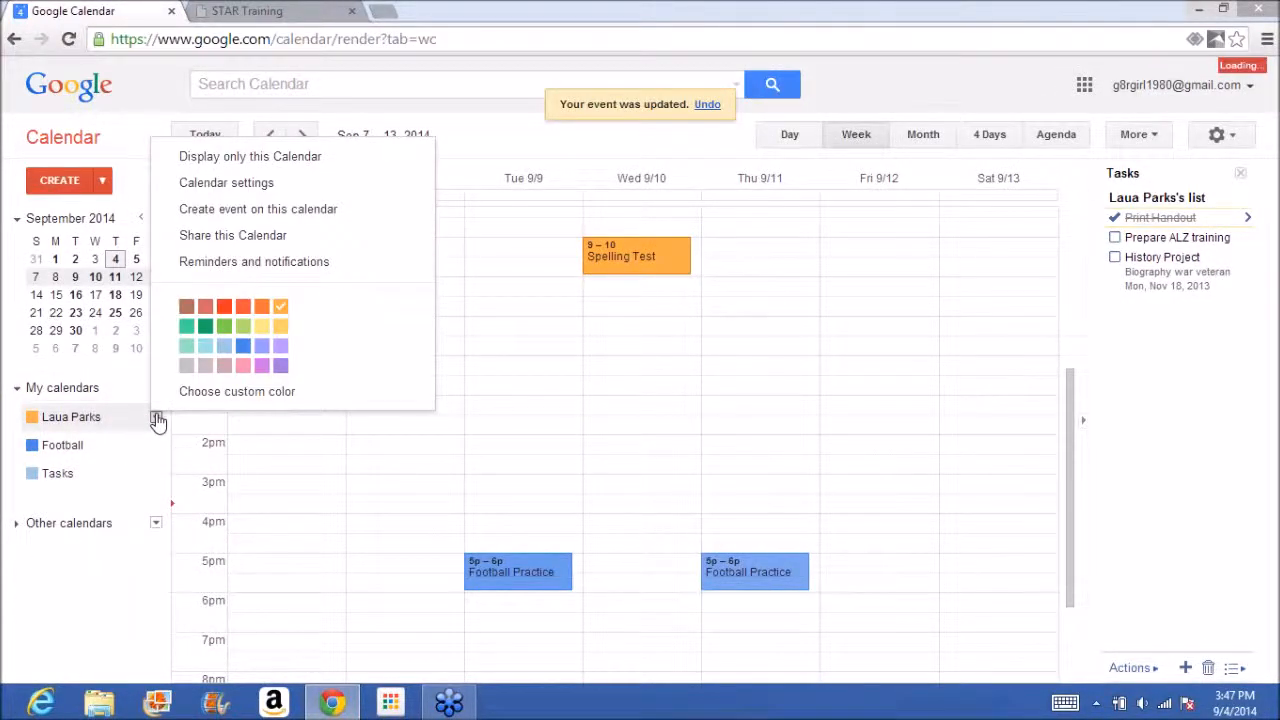
pyautogui.click(288, 235)
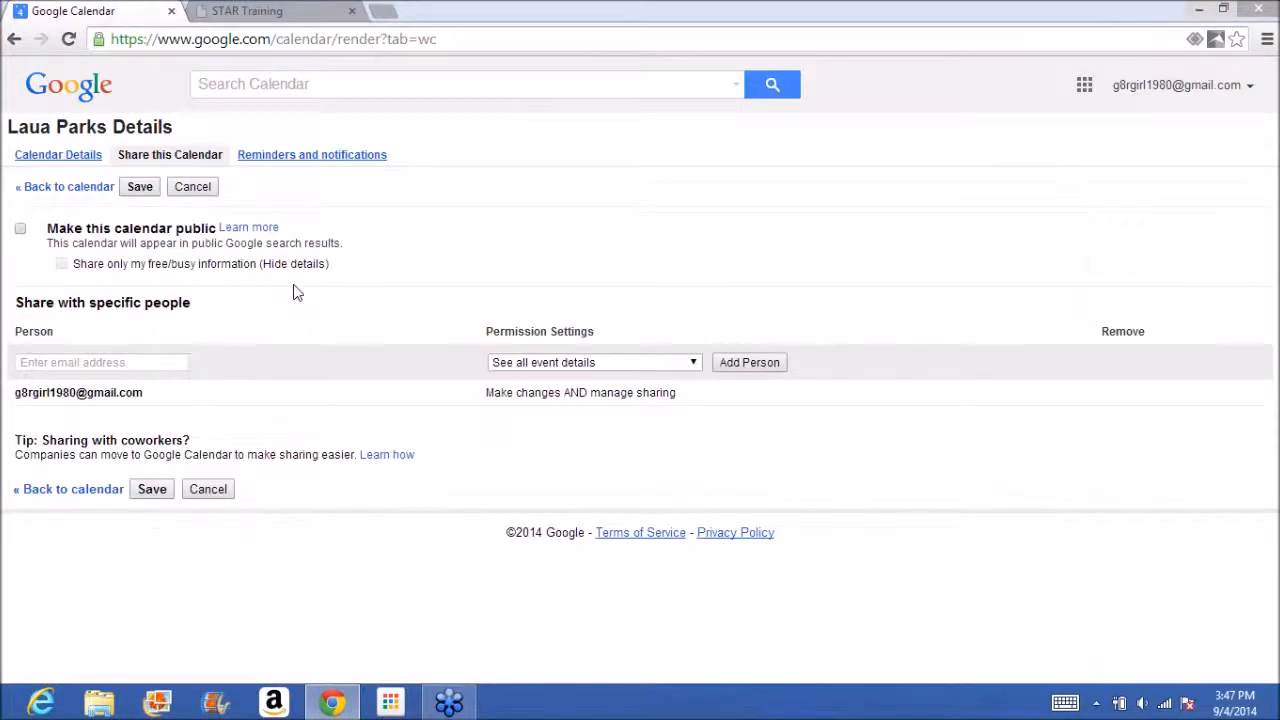
pyautogui.click(155, 364)
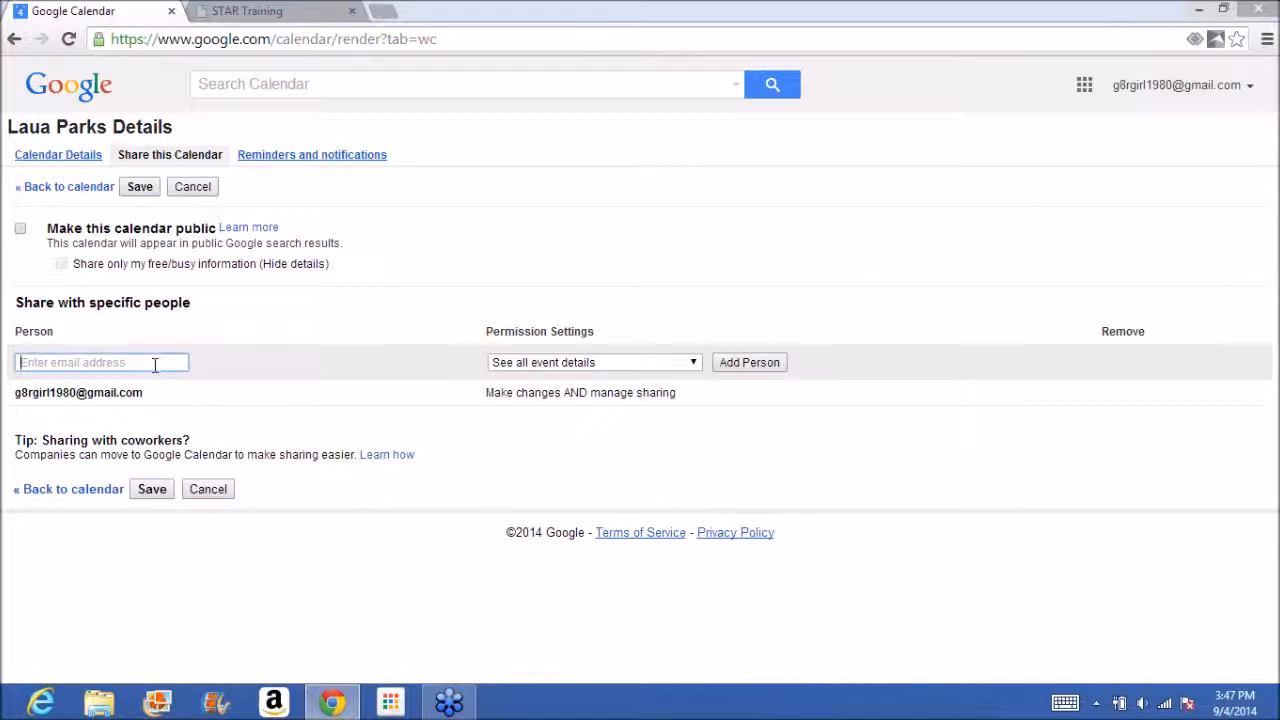
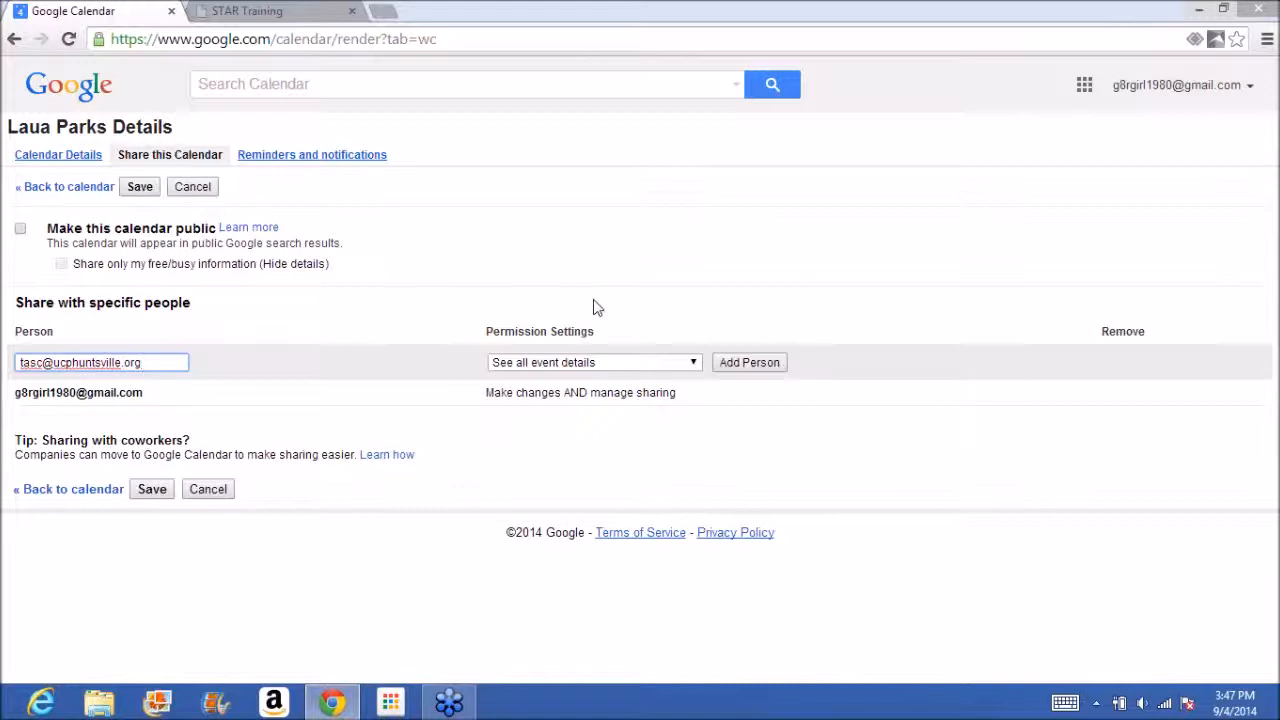
pyautogui.click(690, 363)
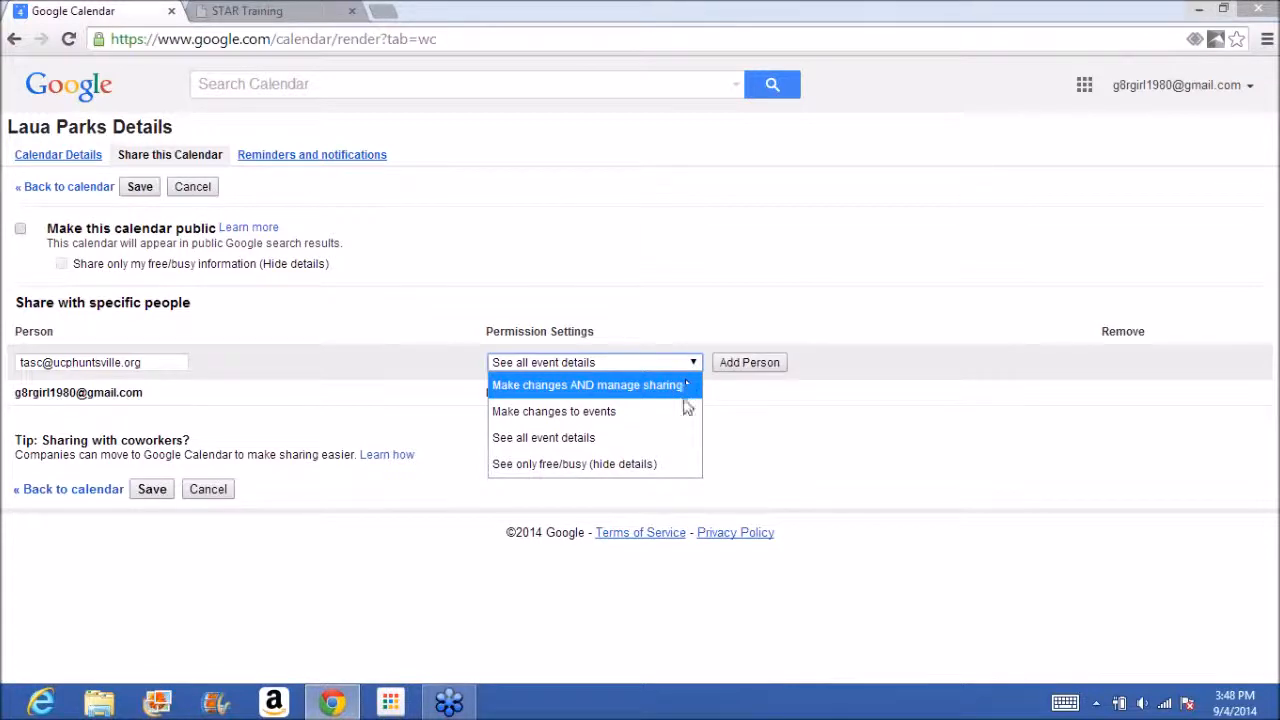
pyautogui.click(672, 441)
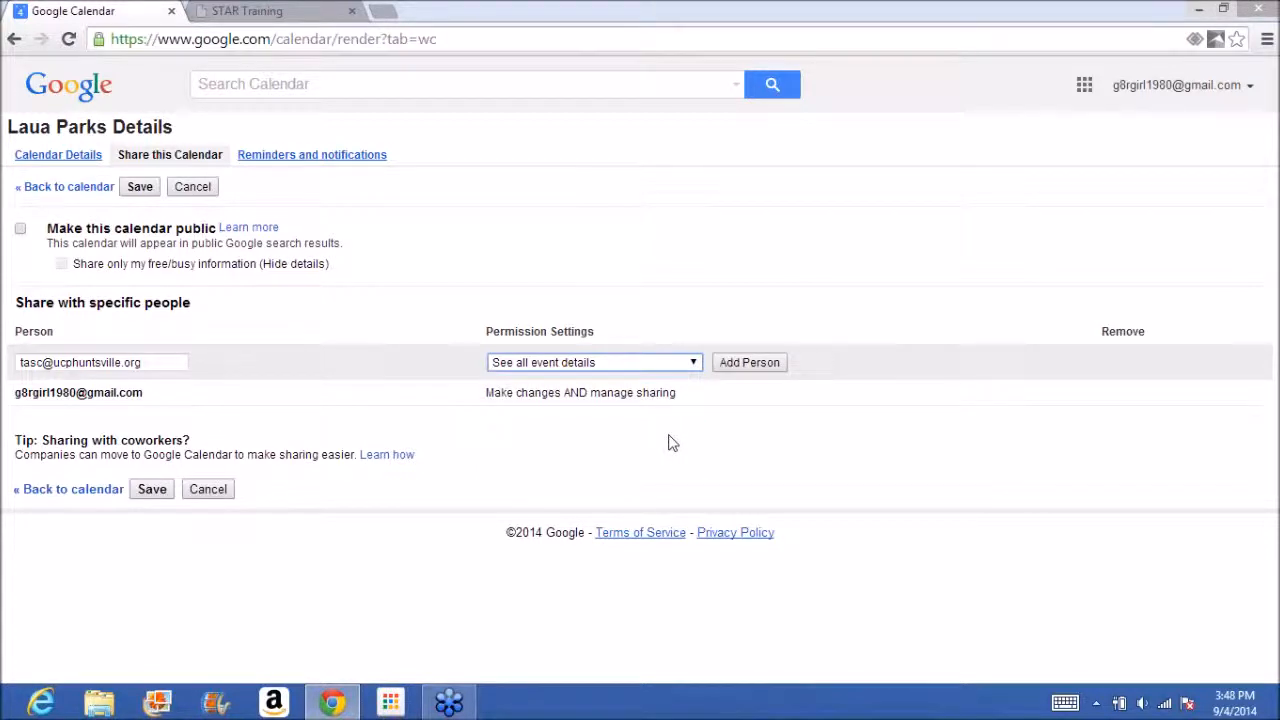
pyautogui.click(749, 363)
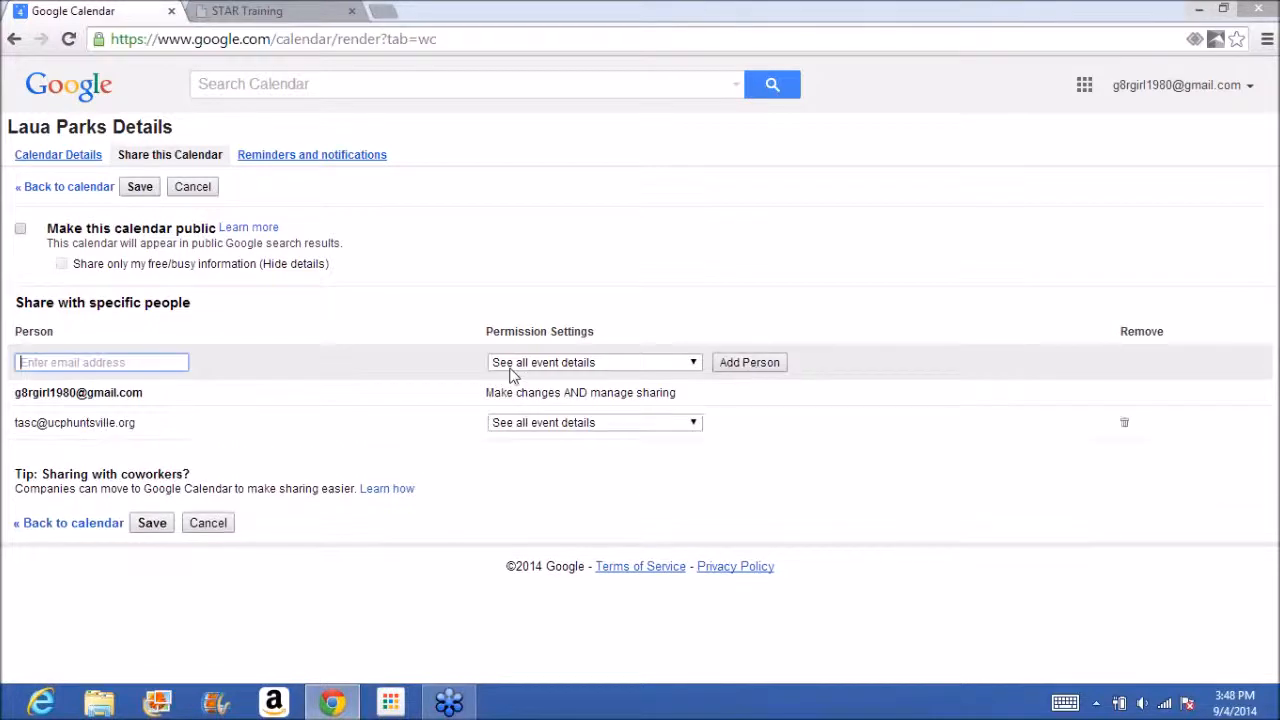
# Make the main calendar public, save the sharing settings, and invite the added person to use Google Calendar.
pyautogui.click(22, 231)
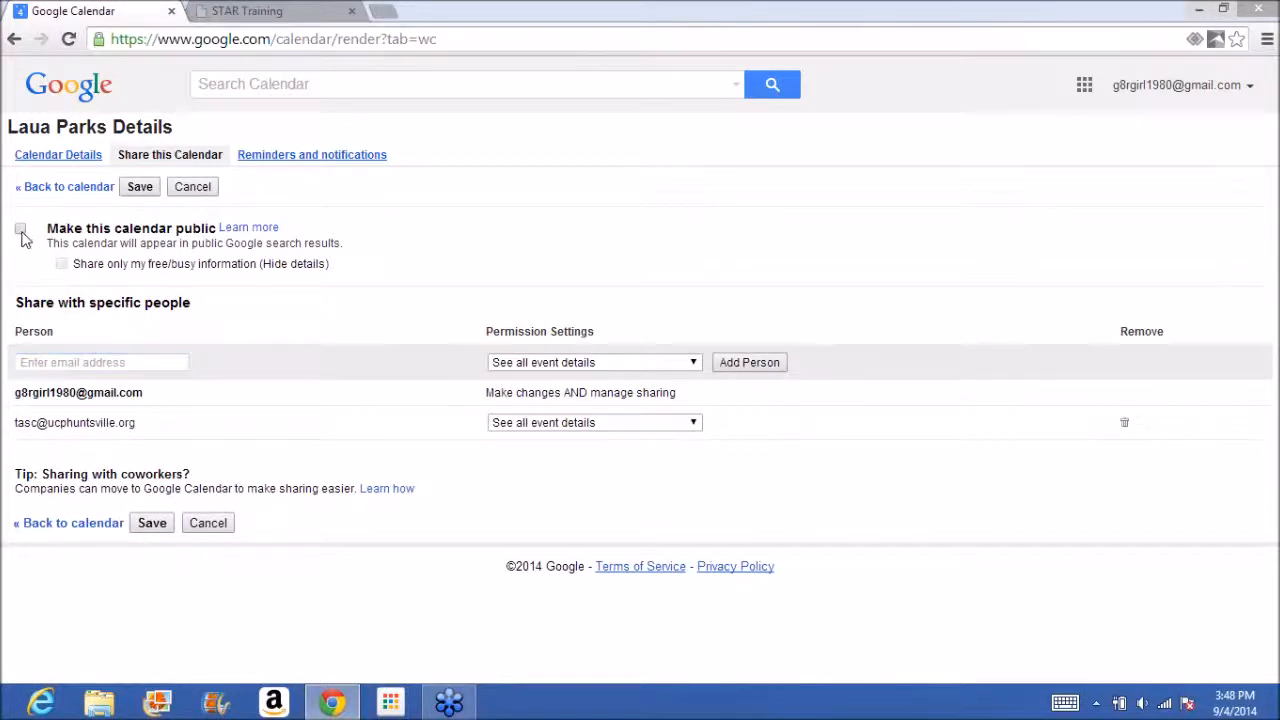
pyautogui.click(251, 231)
pyautogui.click(155, 530)
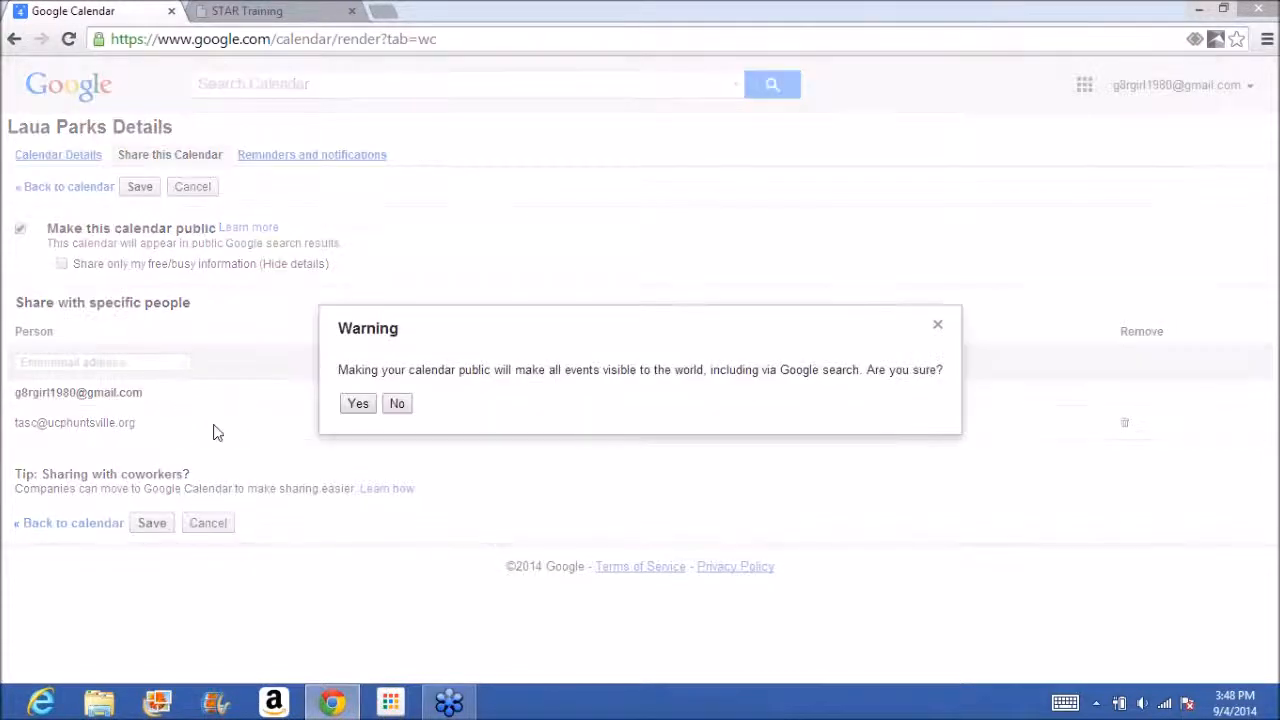
pyautogui.click(356, 407)
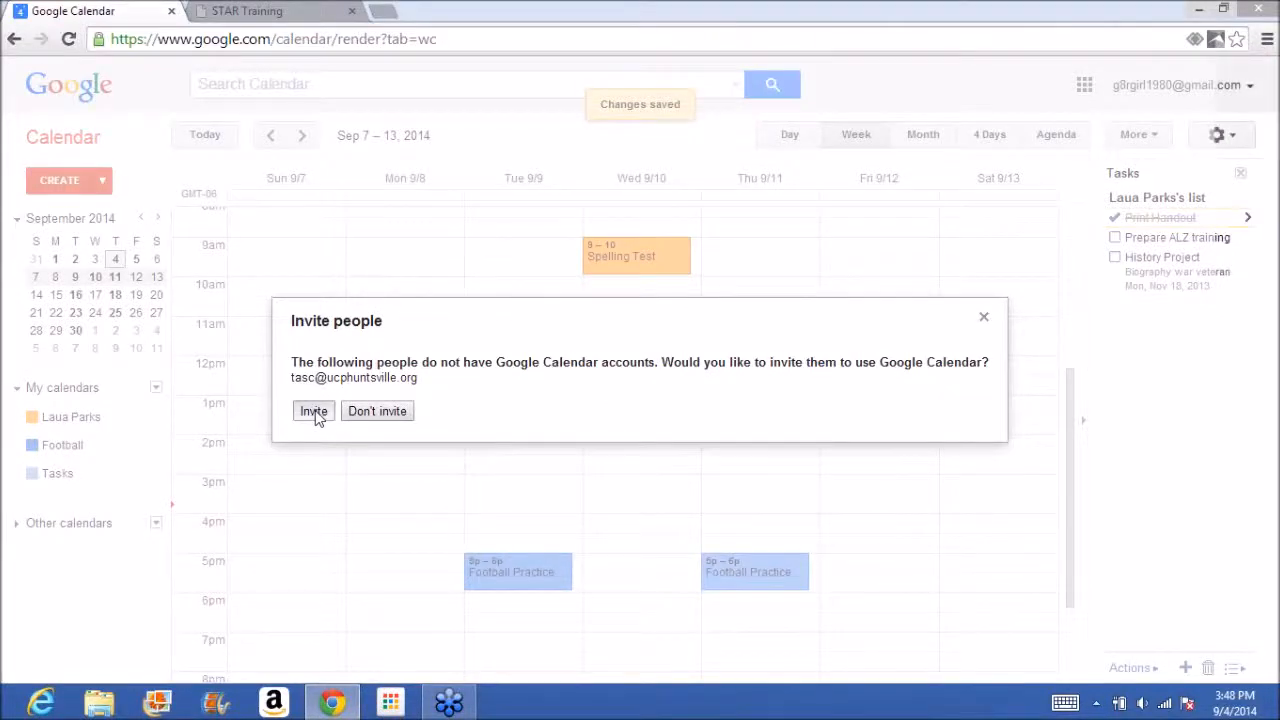
pyautogui.click(313, 412)
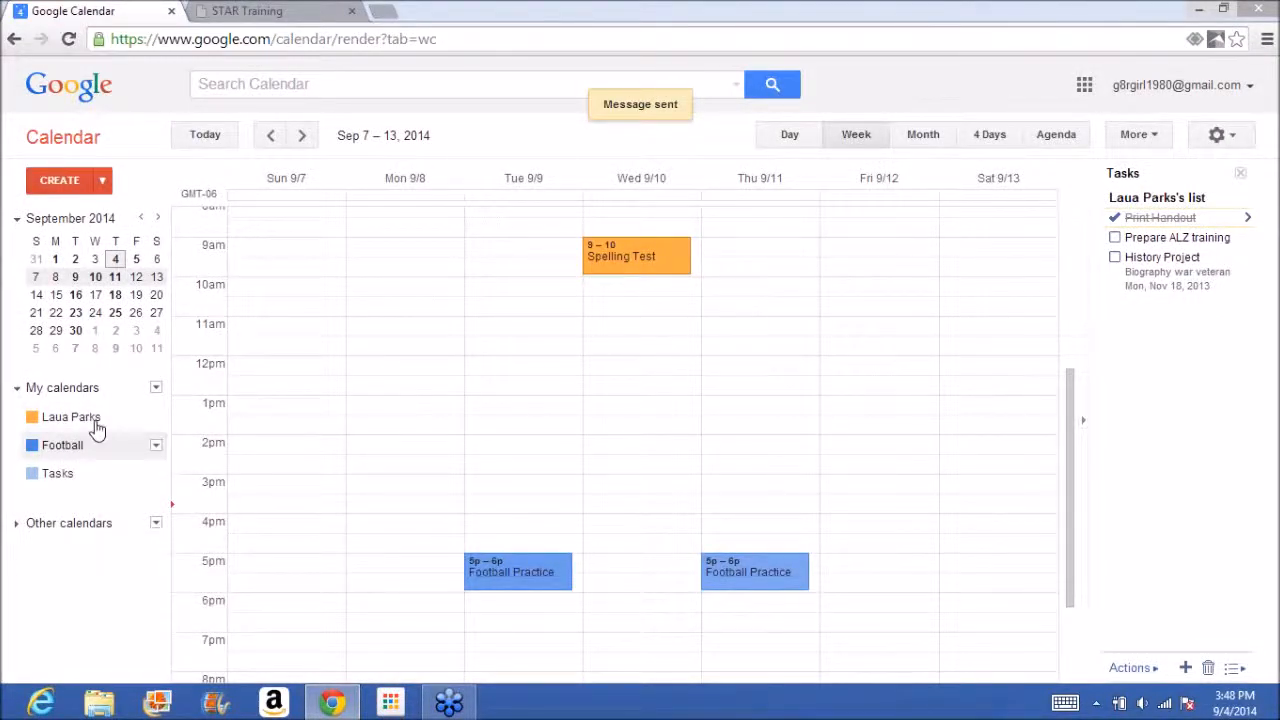
# Review the main calendar's sharing settings and calendar details, and return to the week view.
pyautogui.click(156, 417)
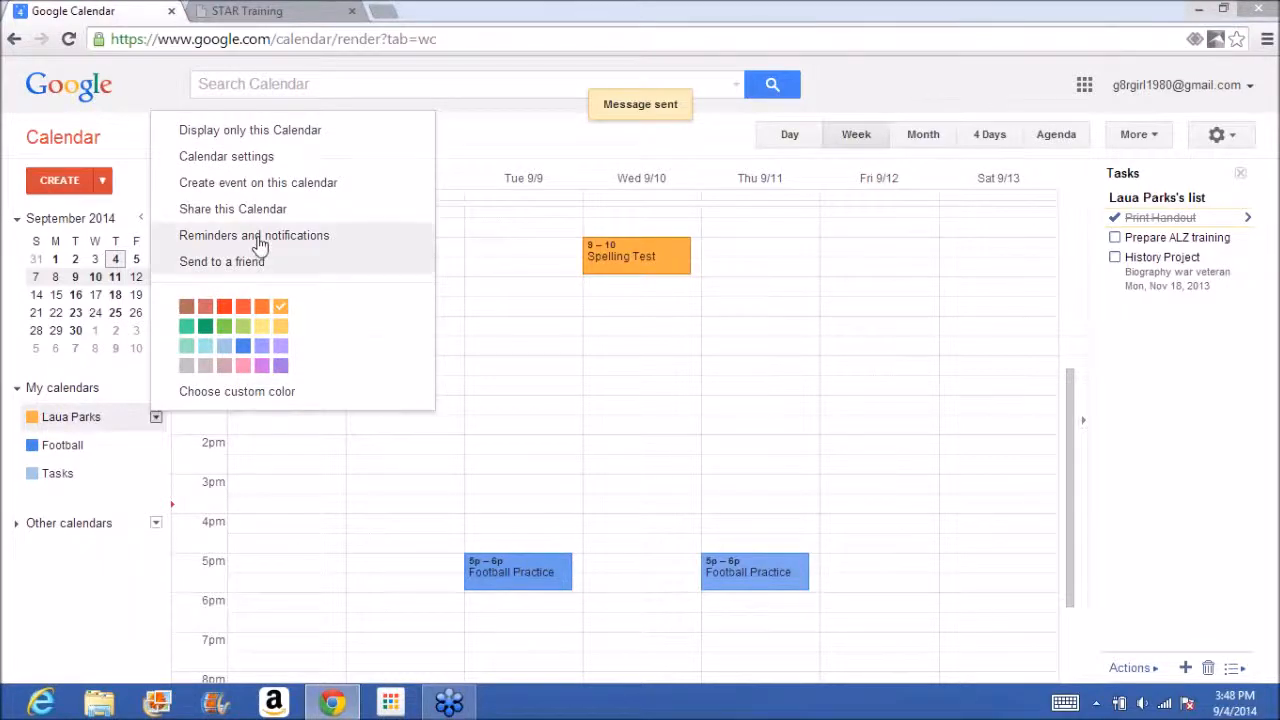
pyautogui.click(286, 214)
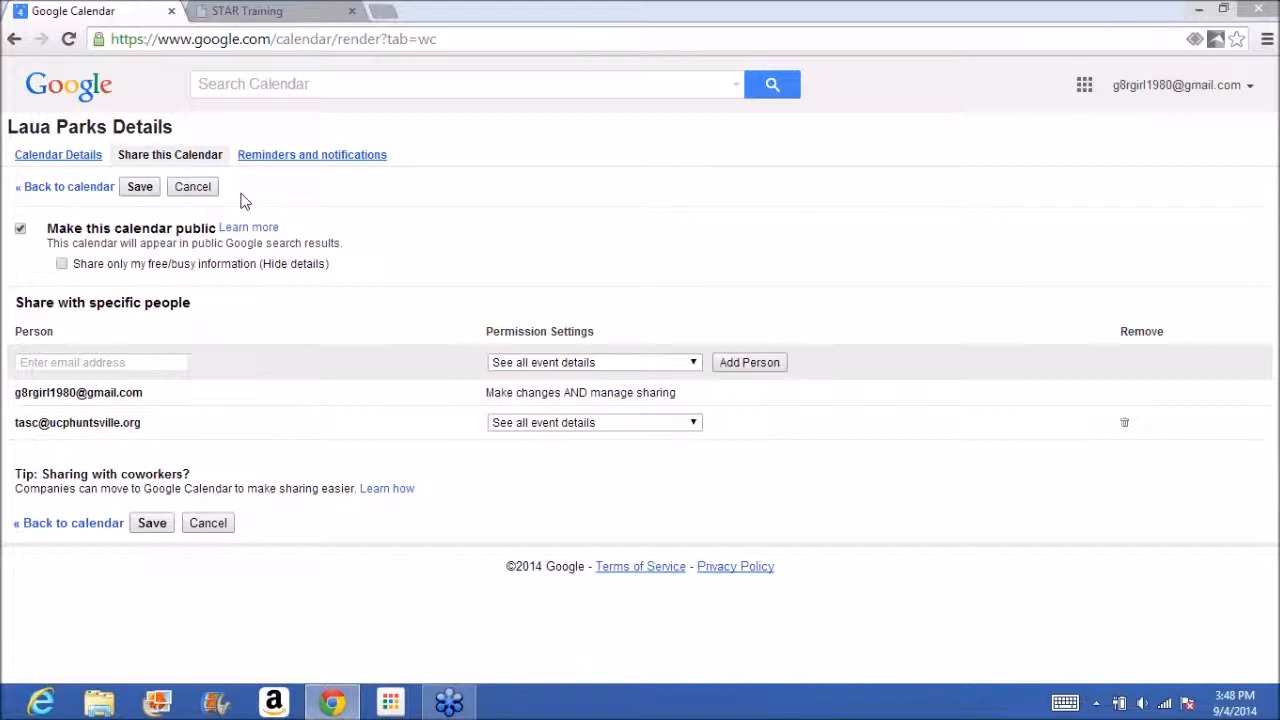
pyautogui.click(98, 157)
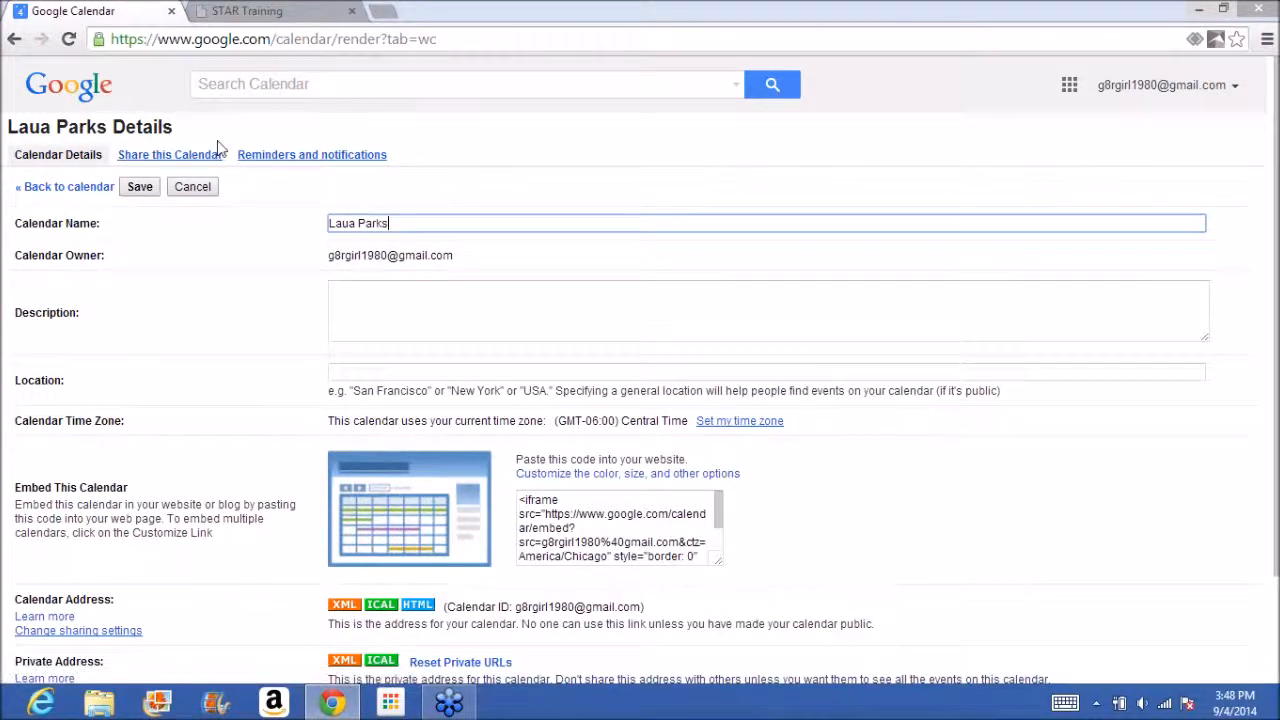
pyautogui.click(141, 187)
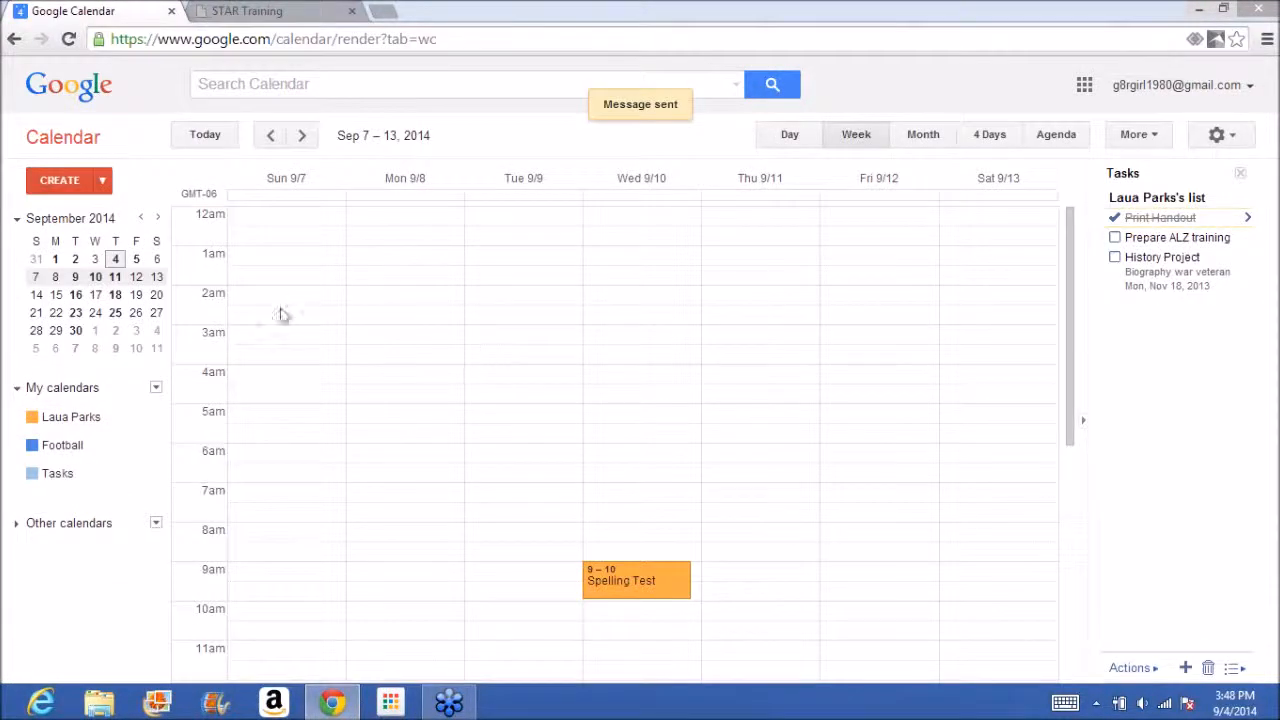
# Create a "Dentist Appt" event on Monday, September 15, from 10am to 11am in the main calendar.
pyautogui.click(58, 298)
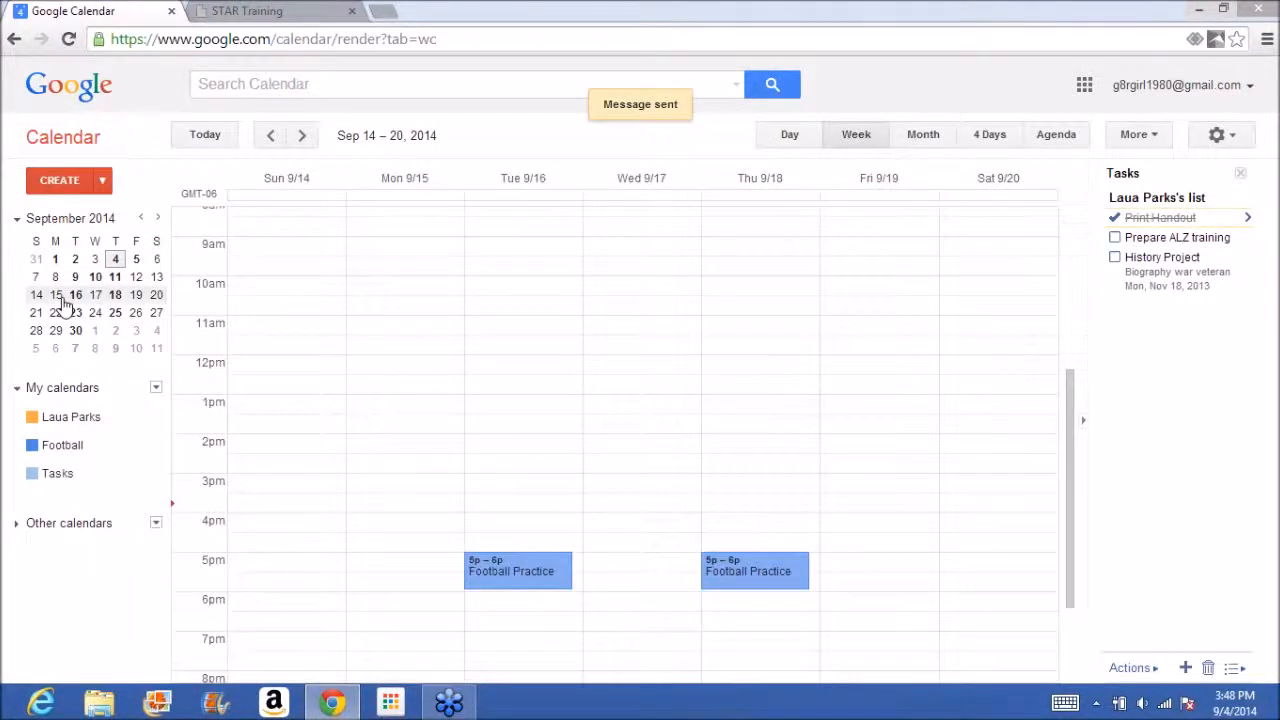
pyautogui.click(391, 303)
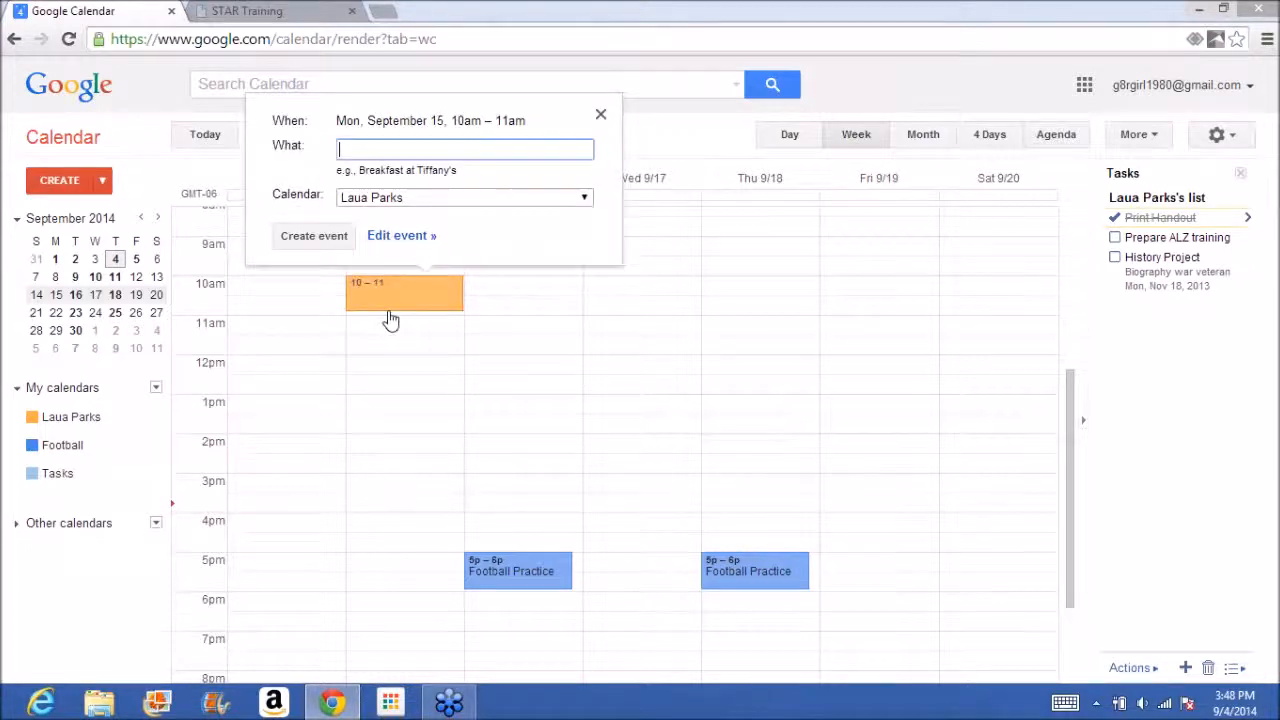
pyautogui.write('Dentist Appt')
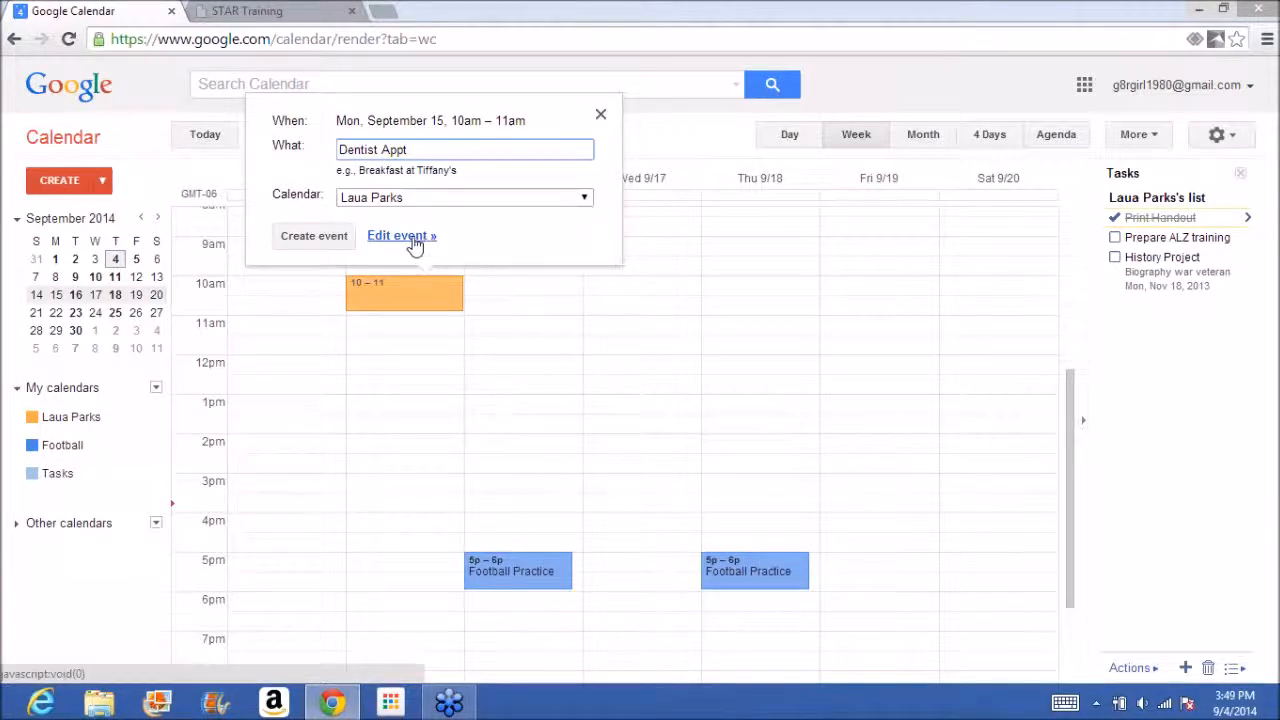
pyautogui.click(346, 238)
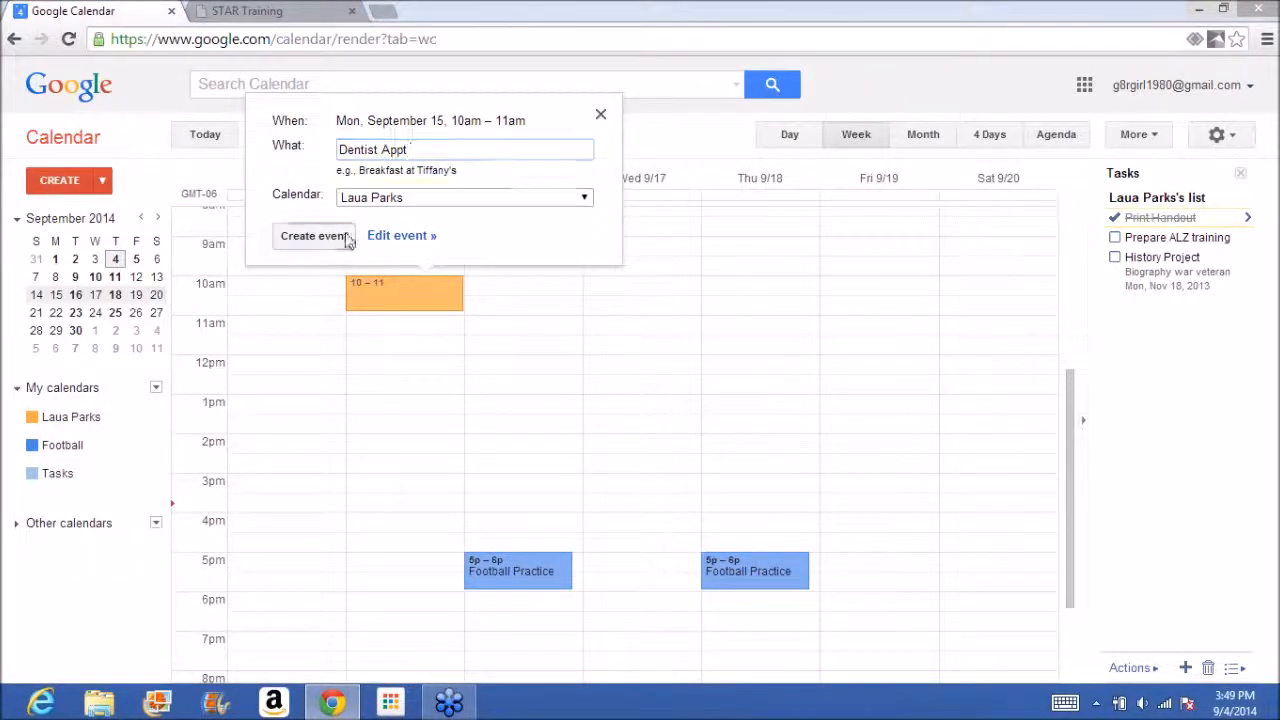
# Open the Dentist Appt event for editing and set its location to the first suggested street address for the entered house number.
pyautogui.click(448, 298)
pyautogui.click(567, 256)
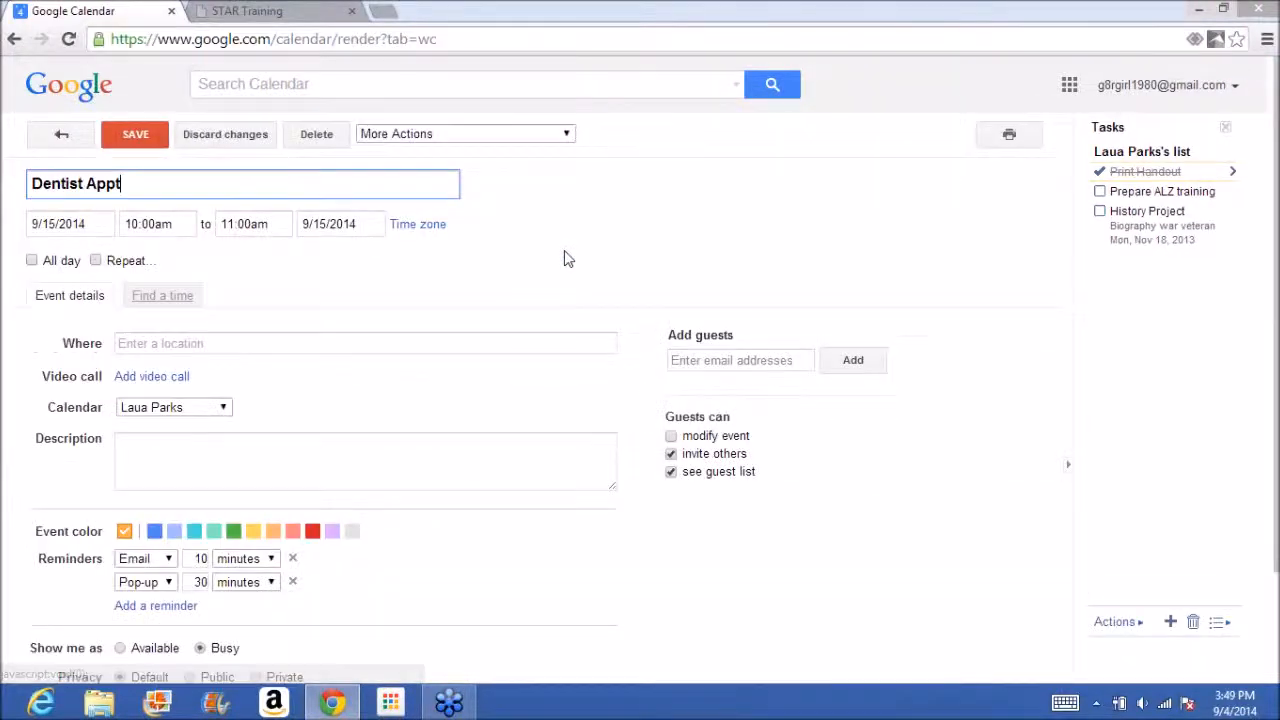
pyautogui.click(279, 342)
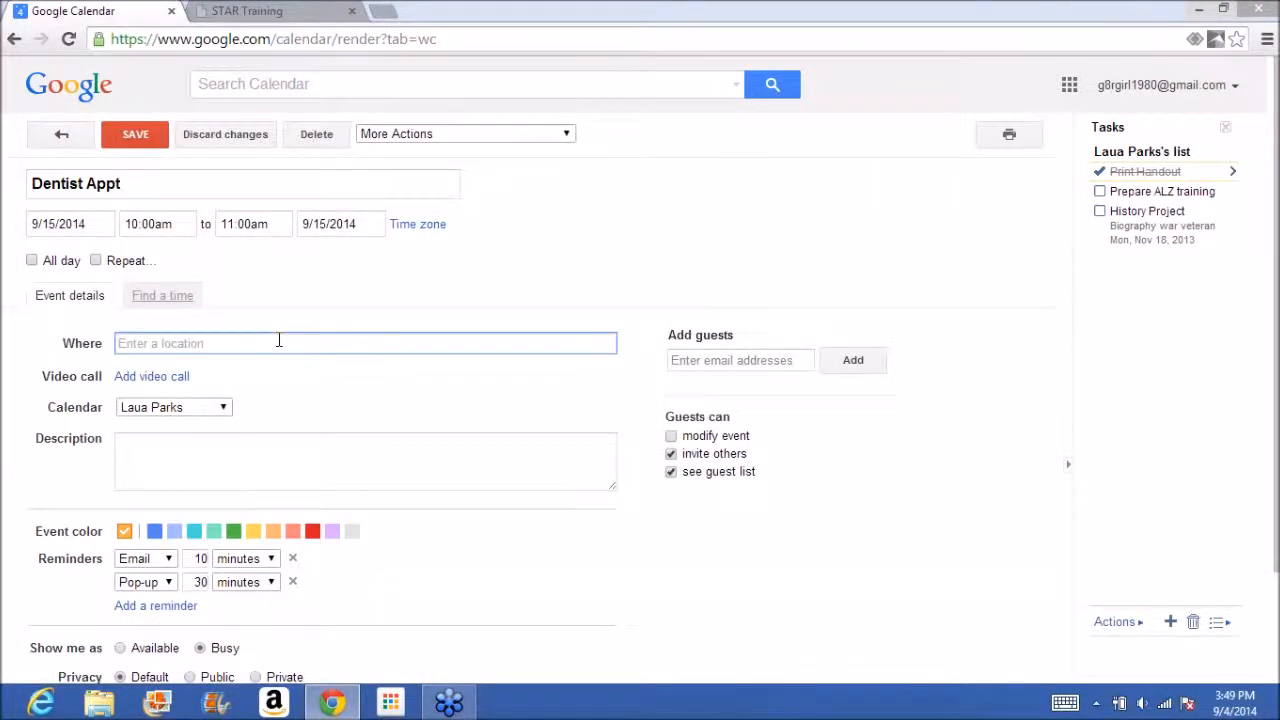
pyautogui.write('Den')
pyautogui.press('BackSpace')
pyautogui.press('BackSpace')
pyautogui.press('BackSpace')
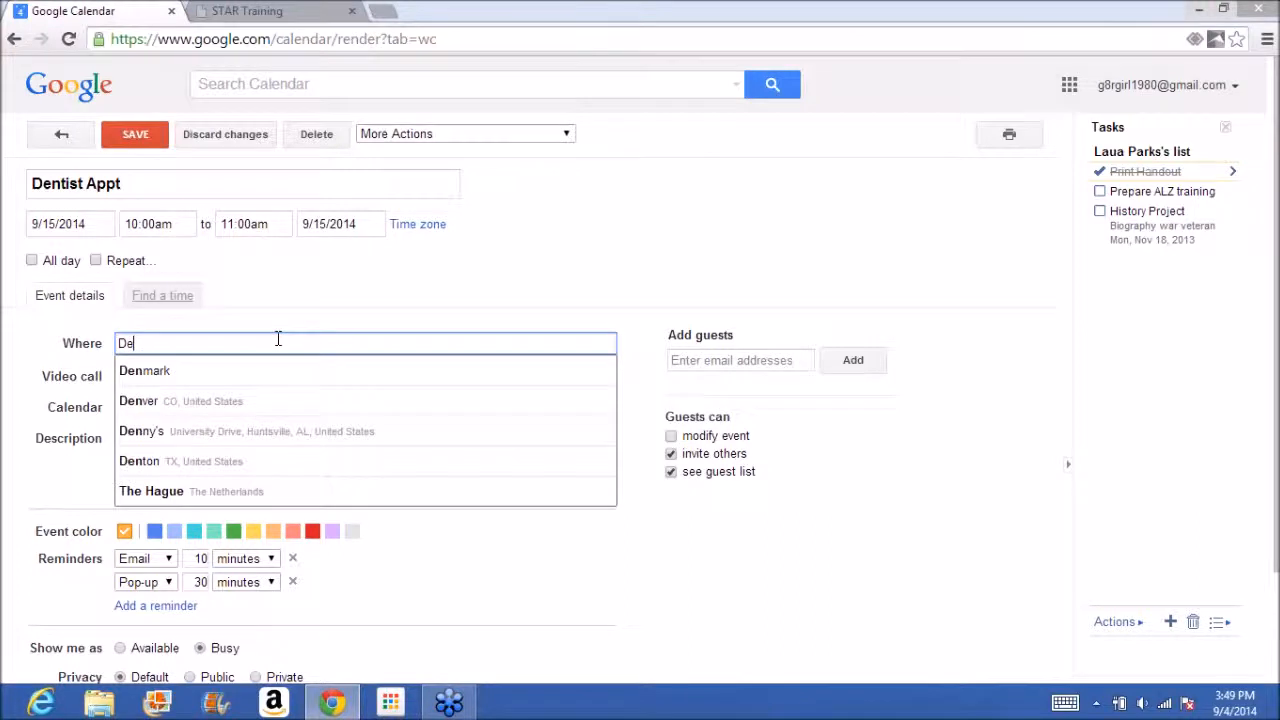
pyautogui.write('1856')
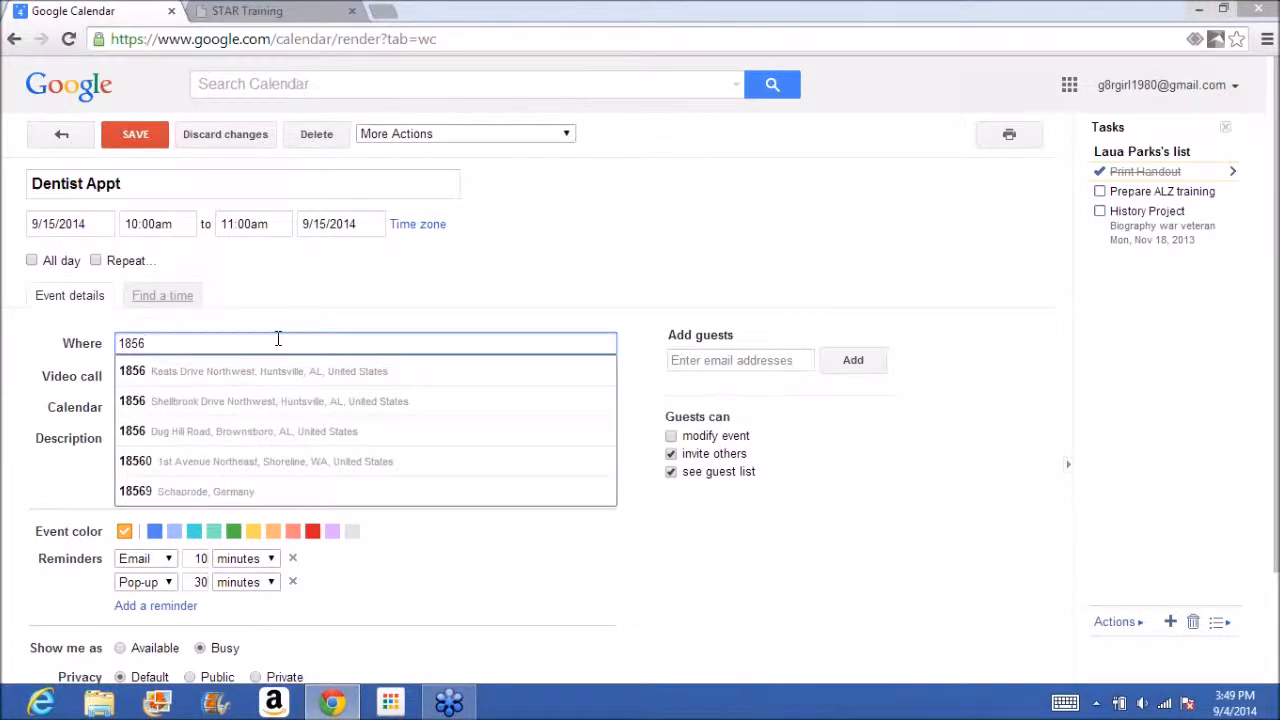
pyautogui.press('Down')
pyautogui.press('Return')
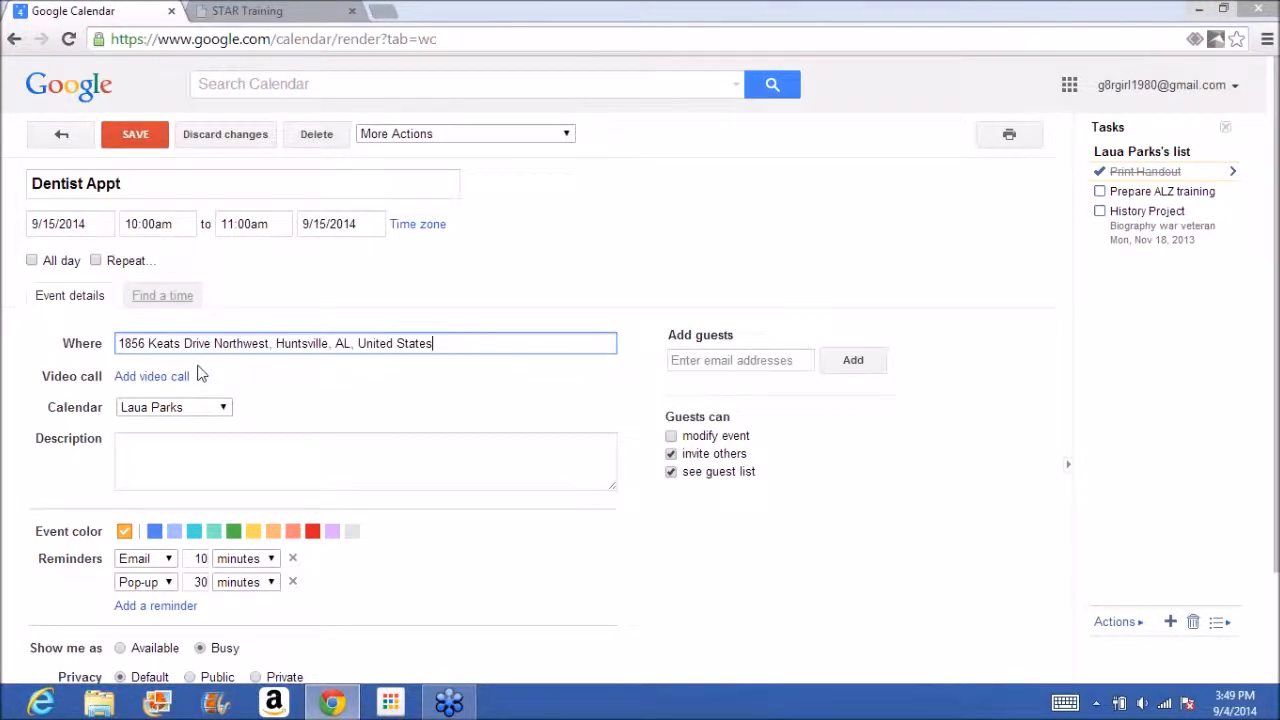
# Save the Dentist Appt event and open its location in Google Maps from the event details.
pyautogui.click(130, 136)
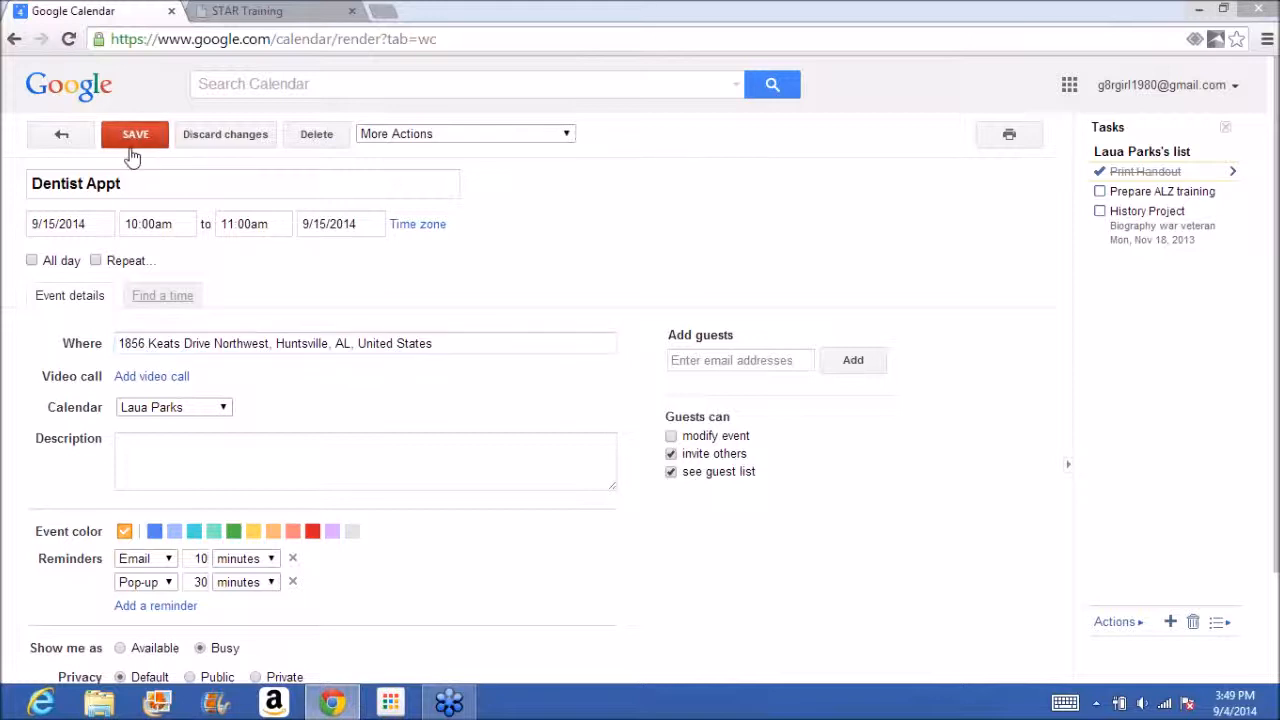
pyautogui.click(445, 298)
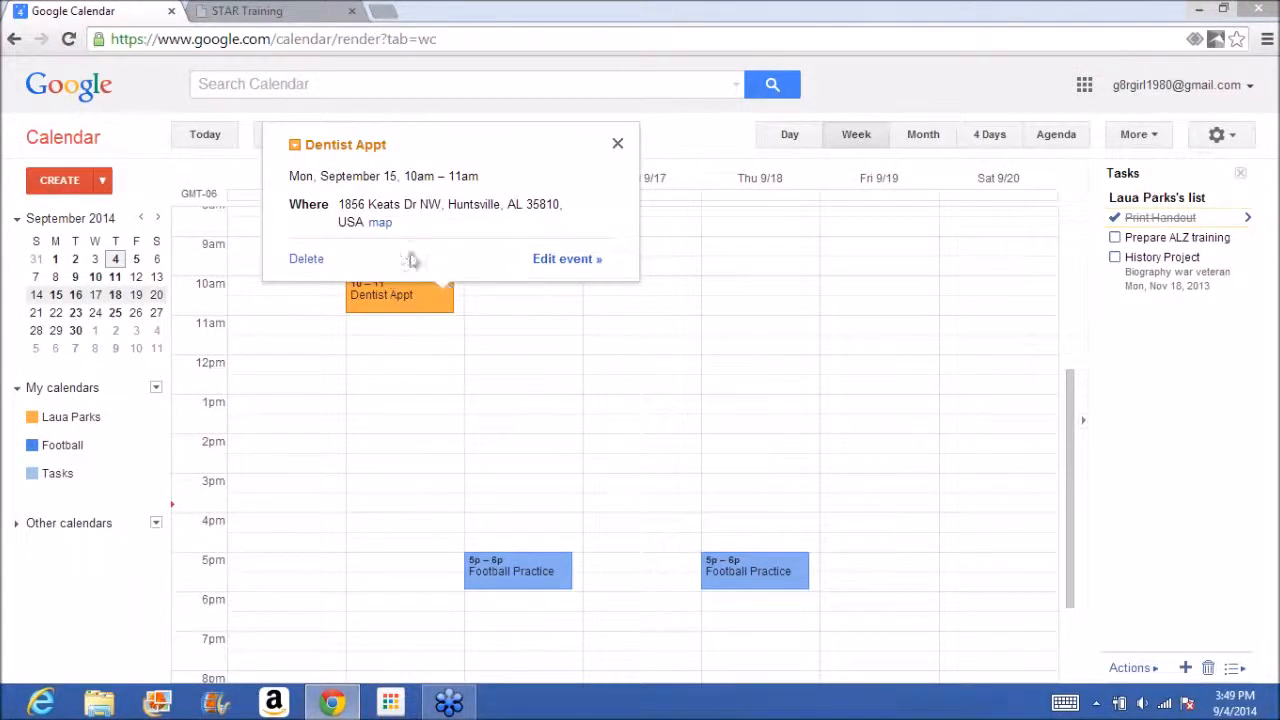
pyautogui.click(384, 224)
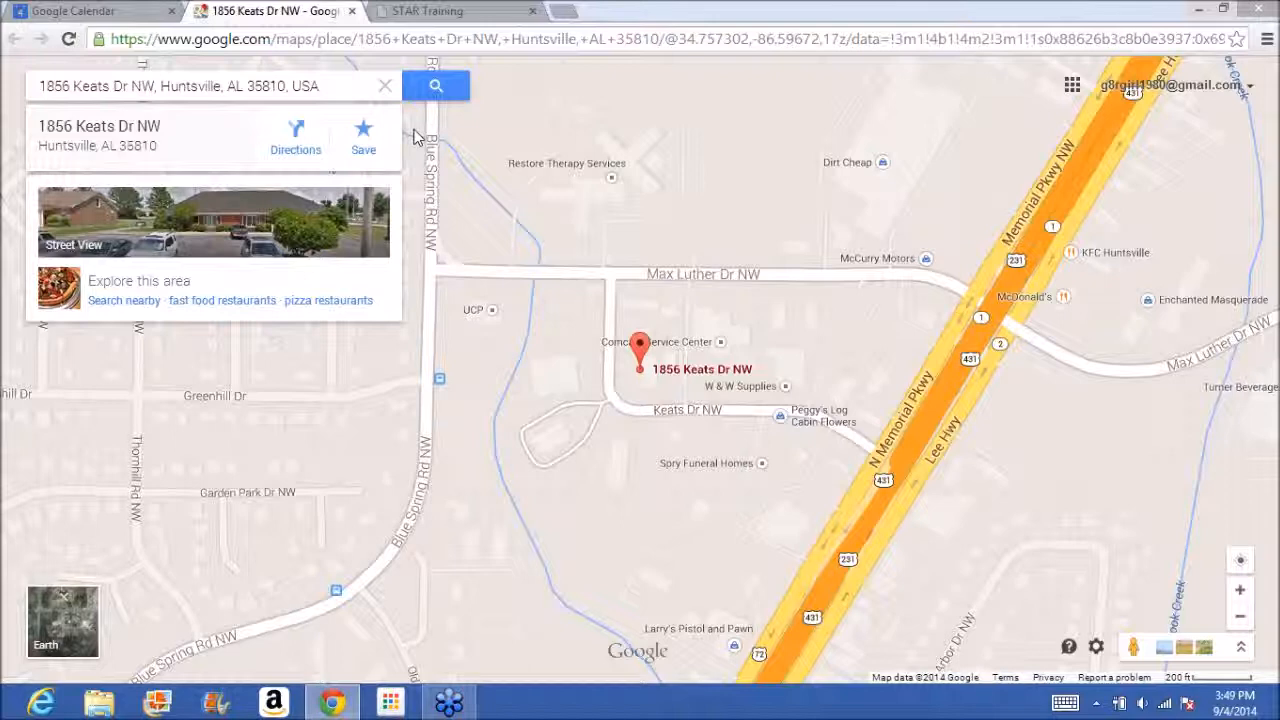
# Close the map and STAR Training tabs and dismiss the Dentist Appt details in the calendar.
pyautogui.click(386, 87)
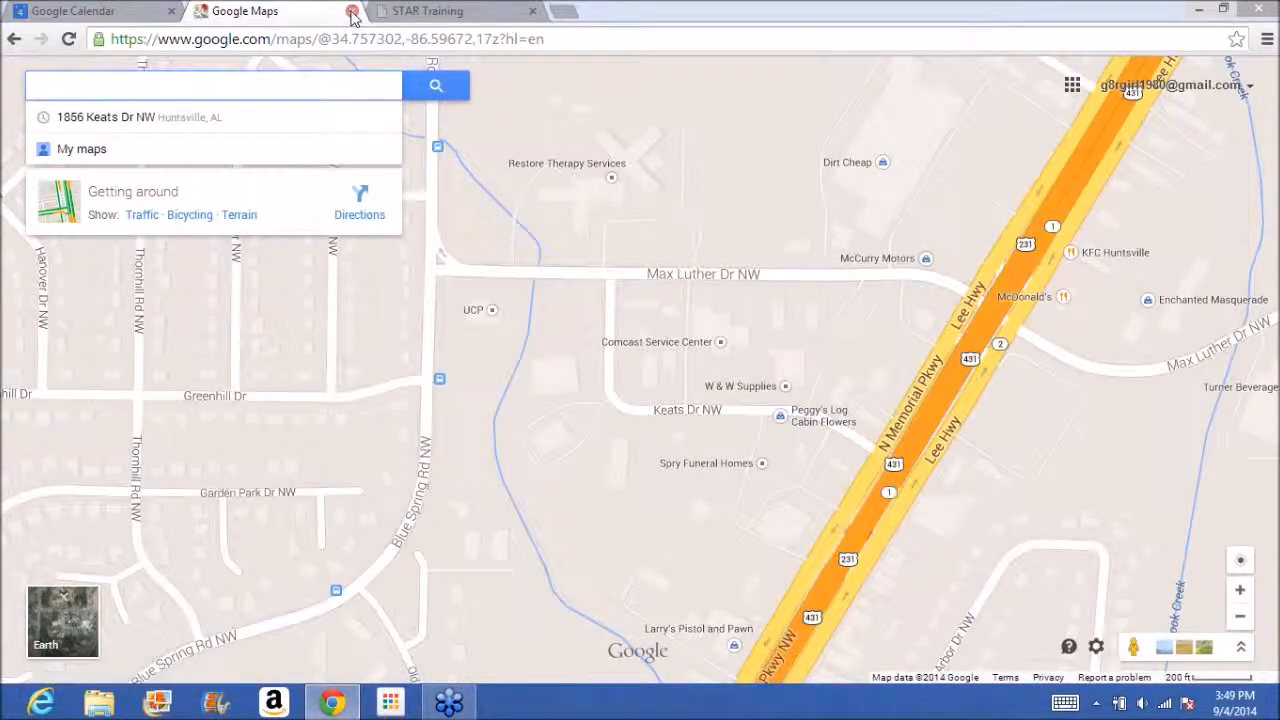
pyautogui.click(351, 11)
pyautogui.click(270, 11)
pyautogui.click(351, 11)
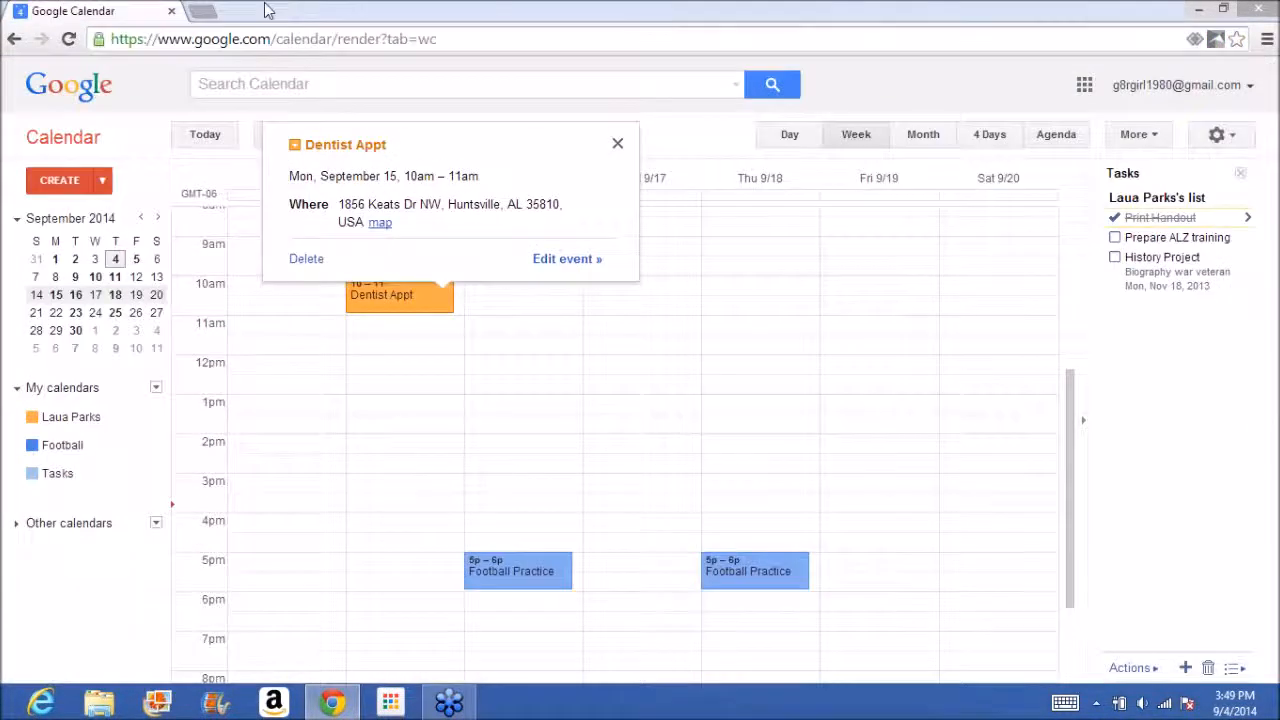
pyautogui.click(618, 145)
# Switch to Google Drive, create a new text document, and collapse the Texthelp toolbar.
pyautogui.click(1083, 88)
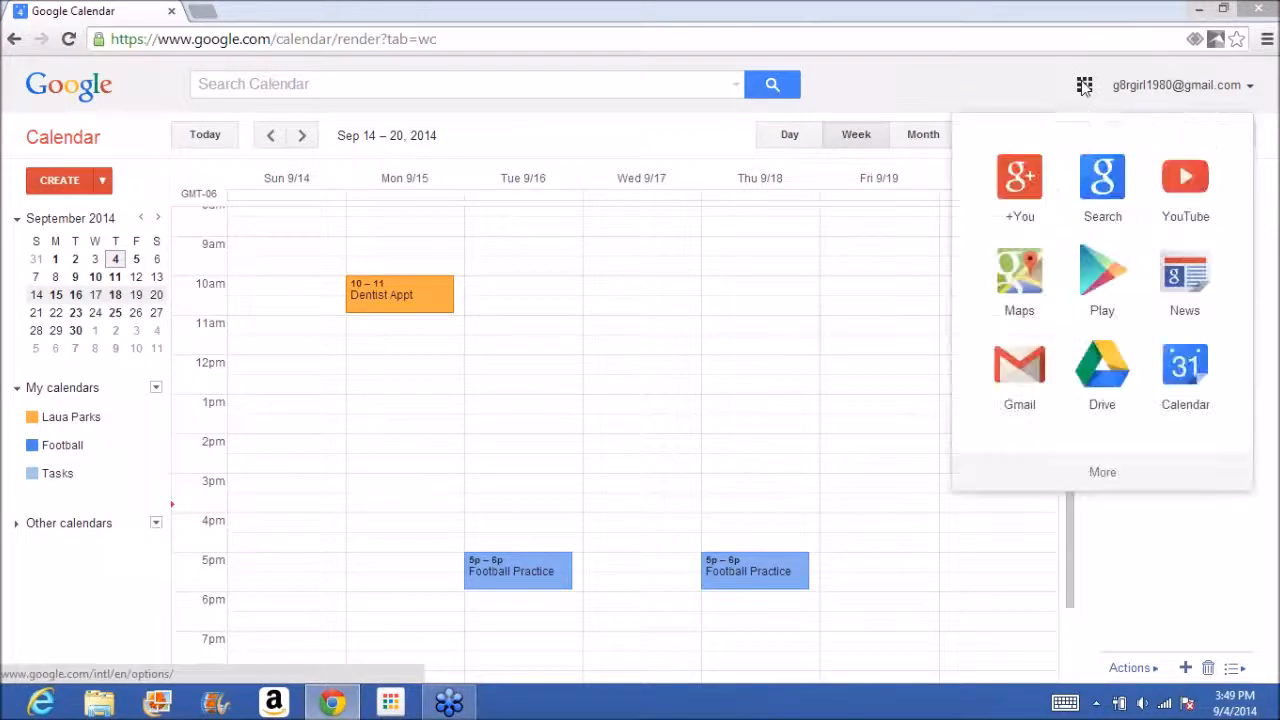
pyautogui.click(1102, 392)
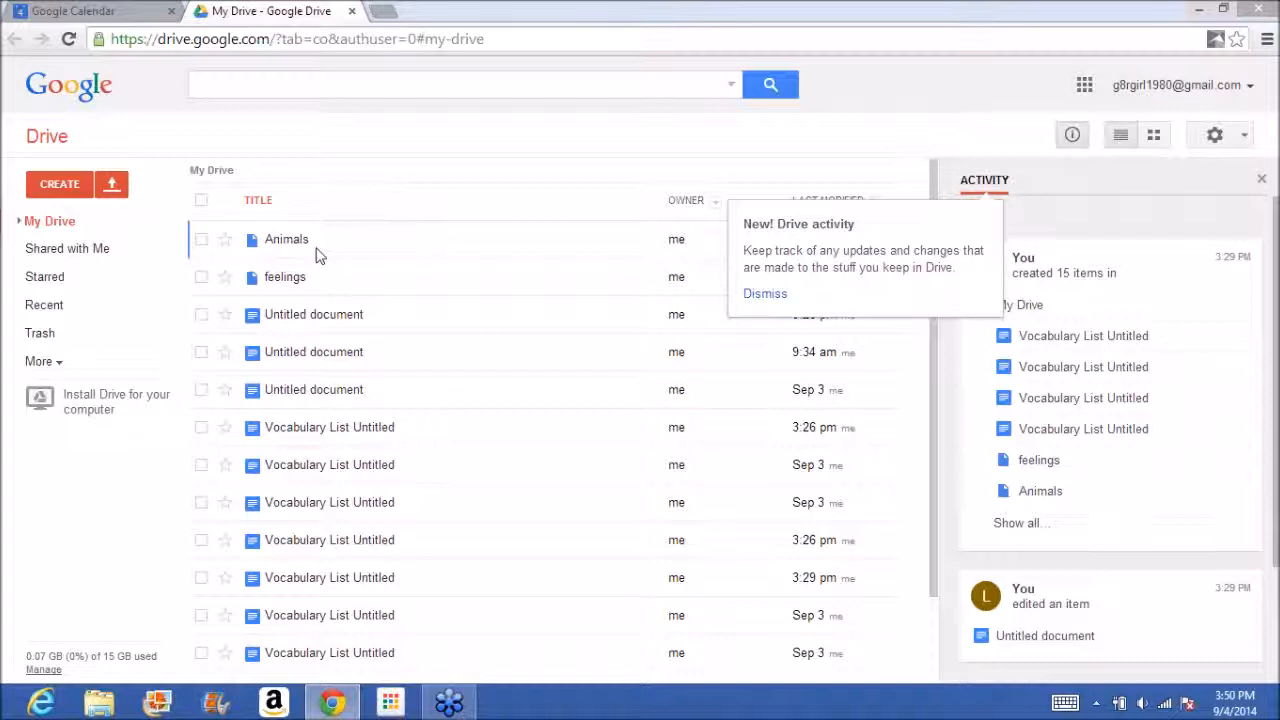
pyautogui.click(62, 185)
pyautogui.click(89, 274)
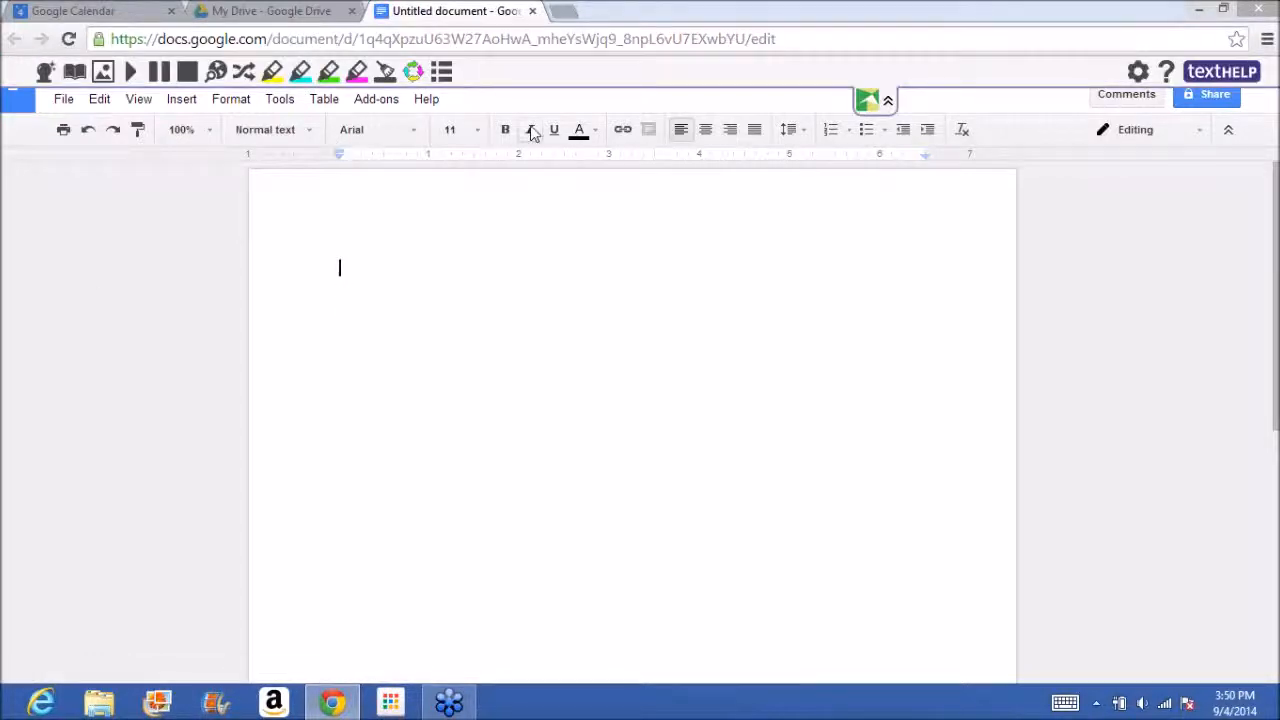
pyautogui.click(891, 104)
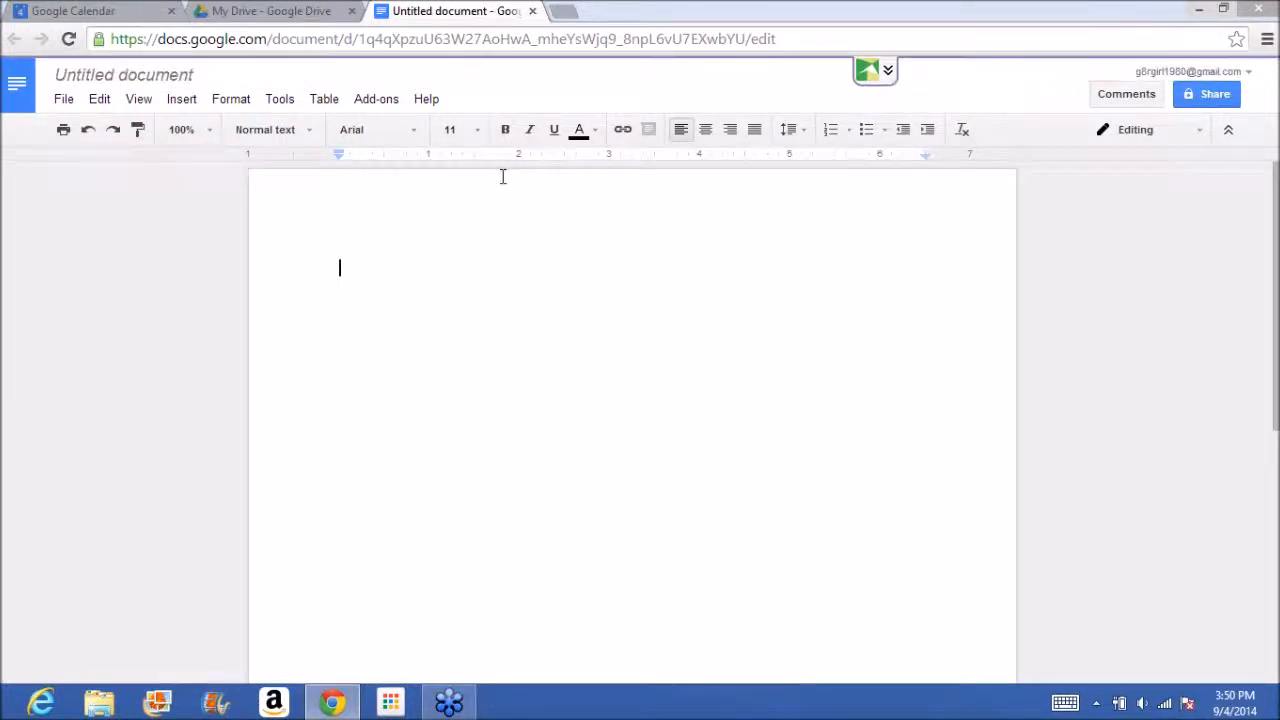
# Add an automatic substitution in the document preferences that replaces "te" with "Thomas Edison".
pyautogui.click(280, 100)
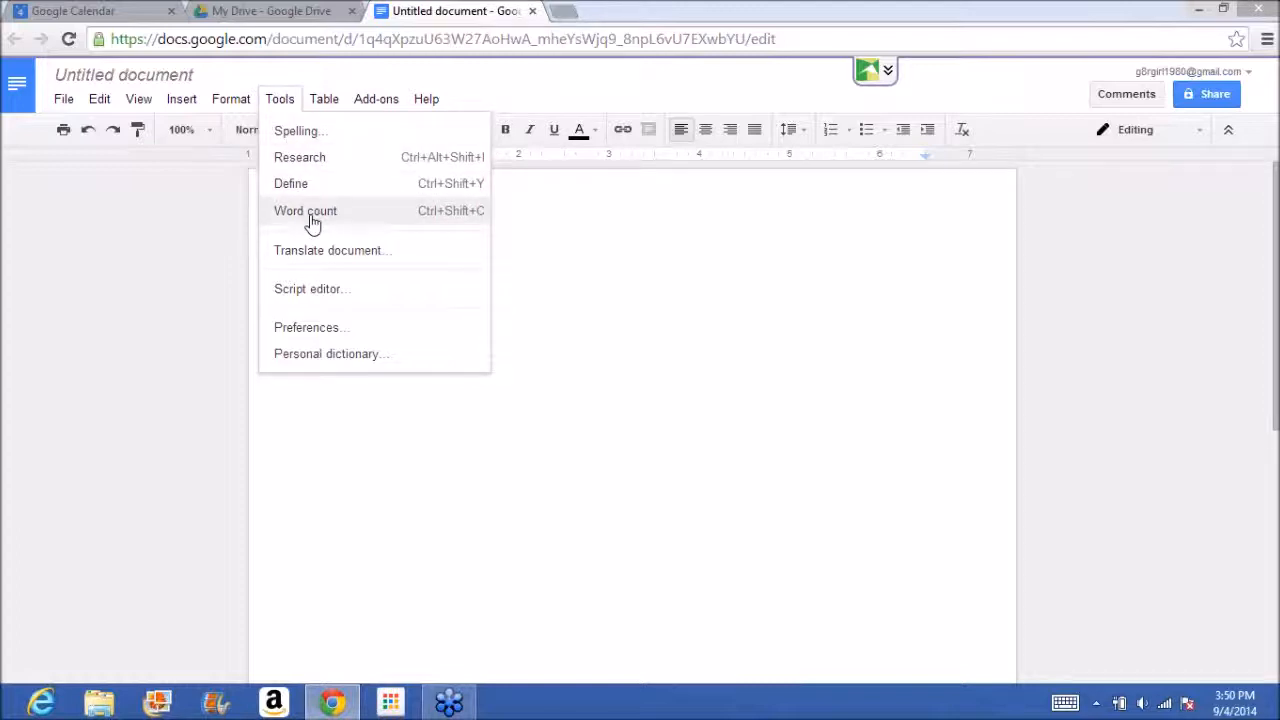
pyautogui.click(358, 326)
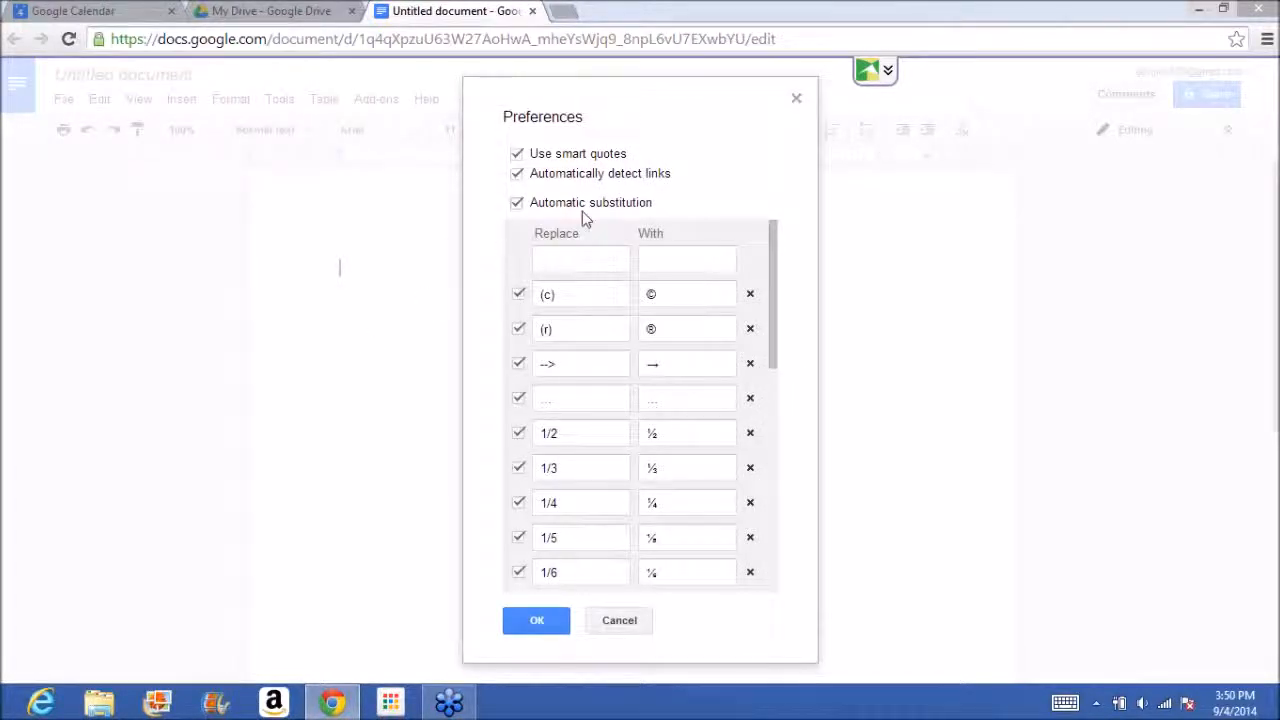
pyautogui.click(587, 252)
pyautogui.write('te')
pyautogui.press('Tab')
pyautogui.write('Th')
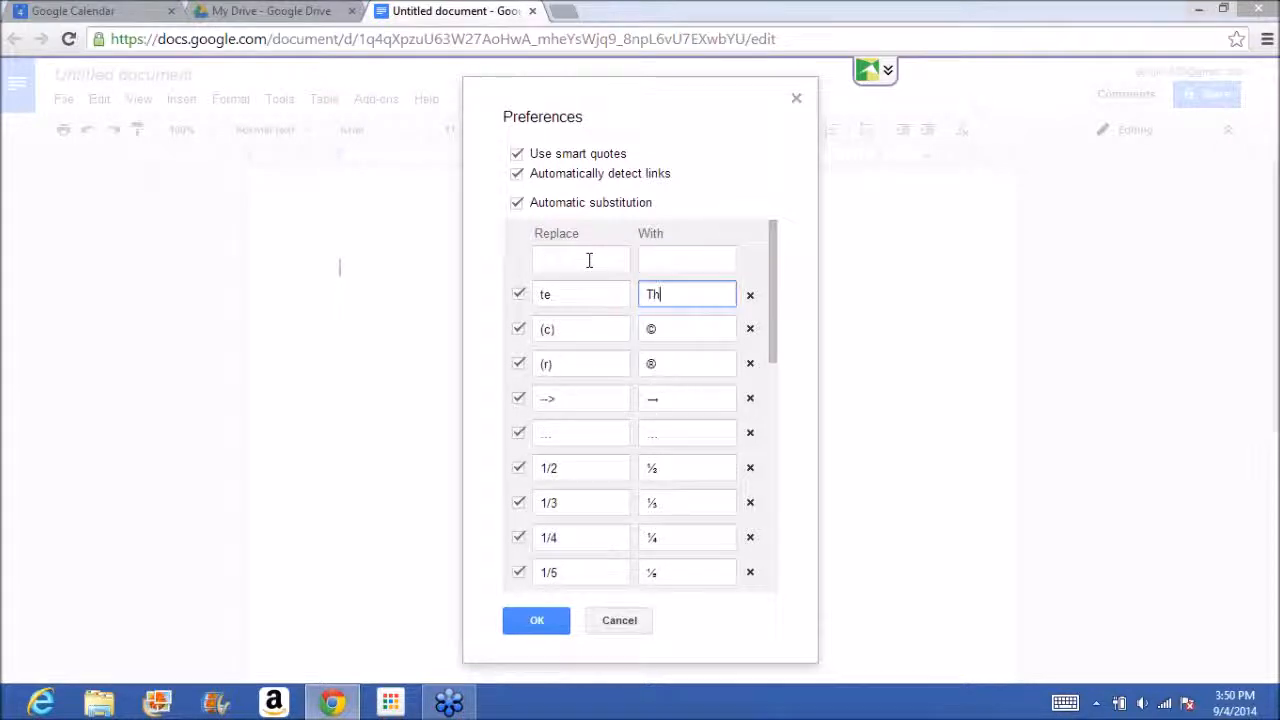
pyautogui.write('omas Edison')
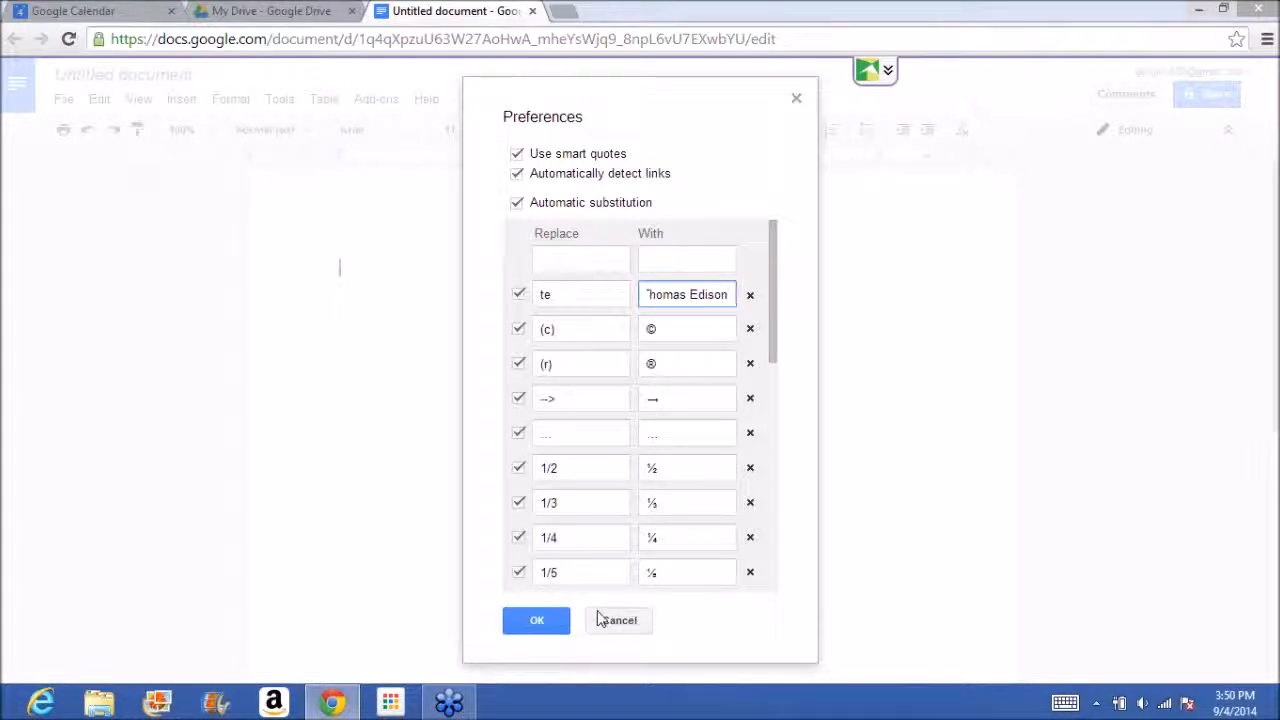
pyautogui.click(558, 620)
# Write "thomas edison was an inventor." using the "te" shortcut for the name, and start a new line.
pyautogui.write('thomas edison wa')
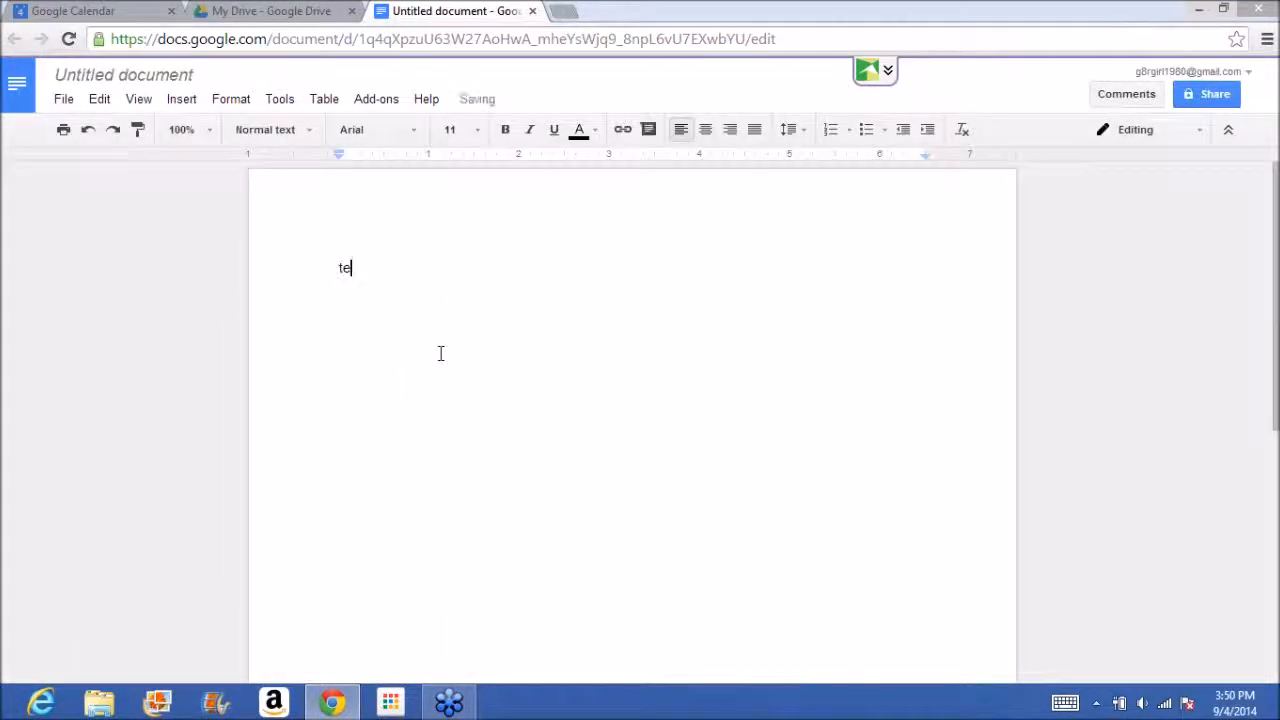
pyautogui.write('s an inv')
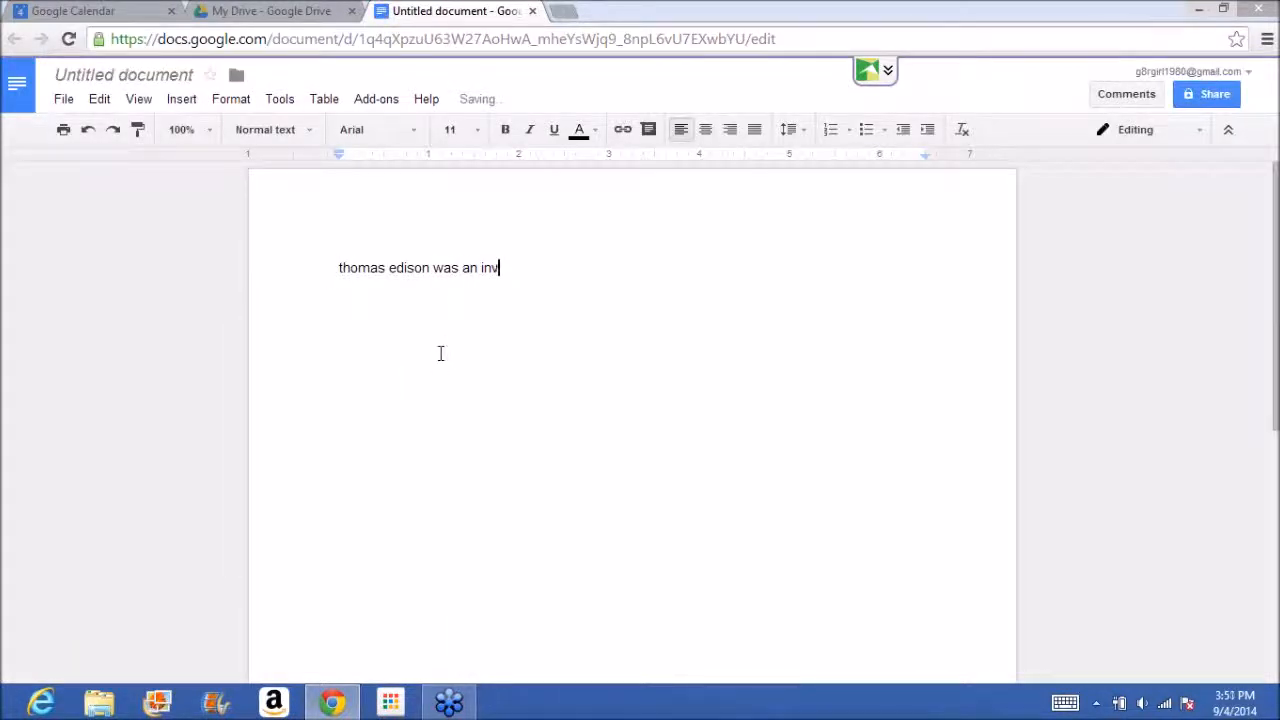
pyautogui.write('entor.')
pyautogui.press('Return')
# Run the spelling check and write "thier" below the sentence, correcting it to "their".
pyautogui.click(560, 263)
pyautogui.press('Down')
pyautogui.write('the')
pyautogui.click(287, 104)
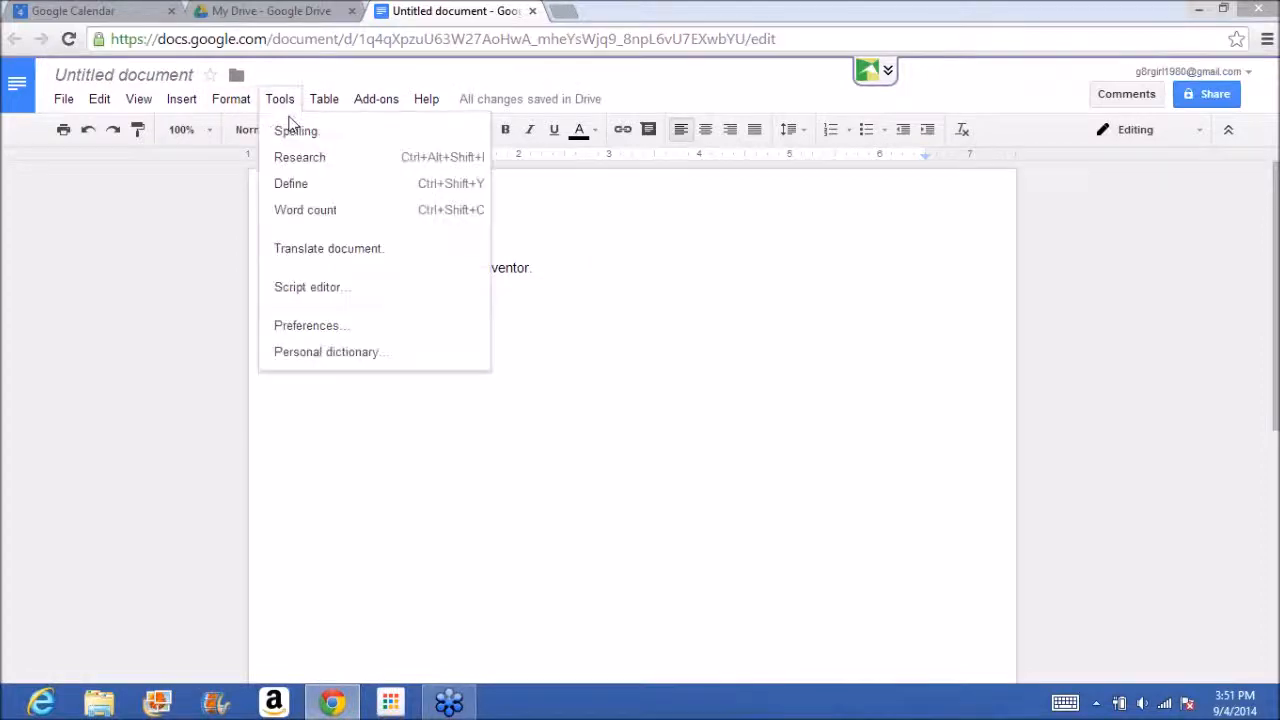
pyautogui.click(292, 131)
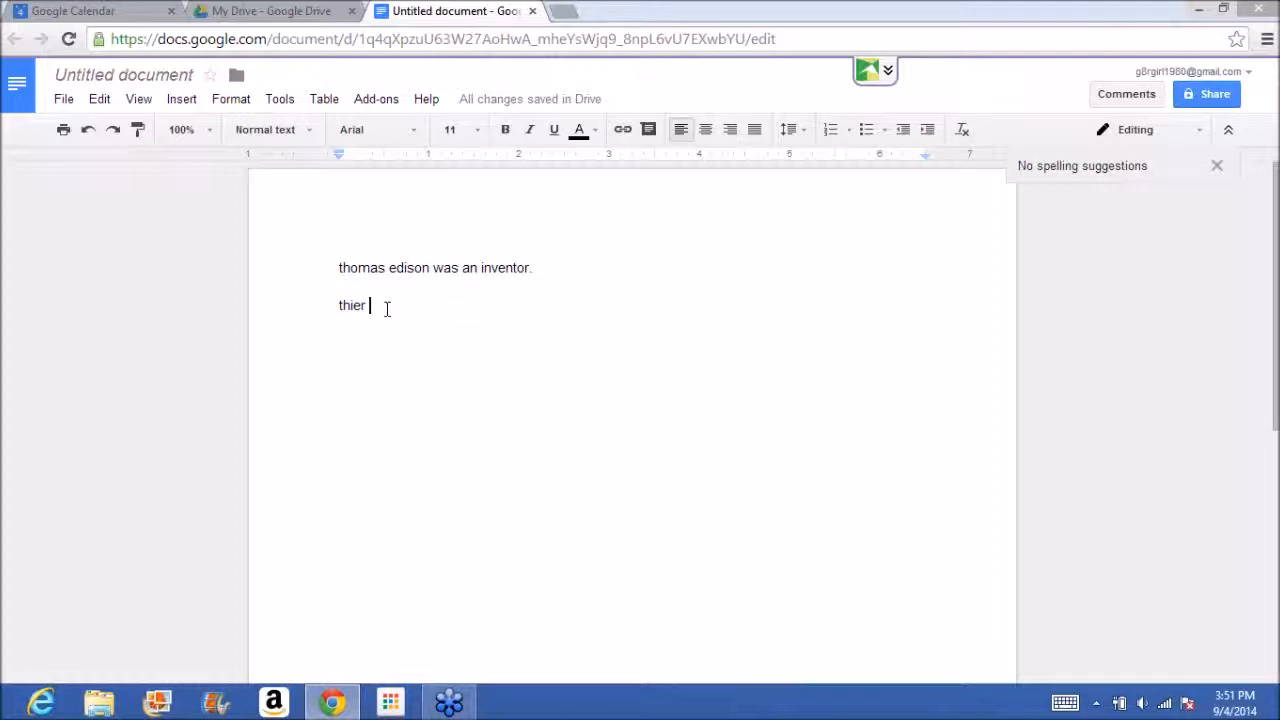
pyautogui.press('BackSpace')
pyautogui.press('BackSpace')
pyautogui.press('BackSpace')
pyautogui.write('eir')
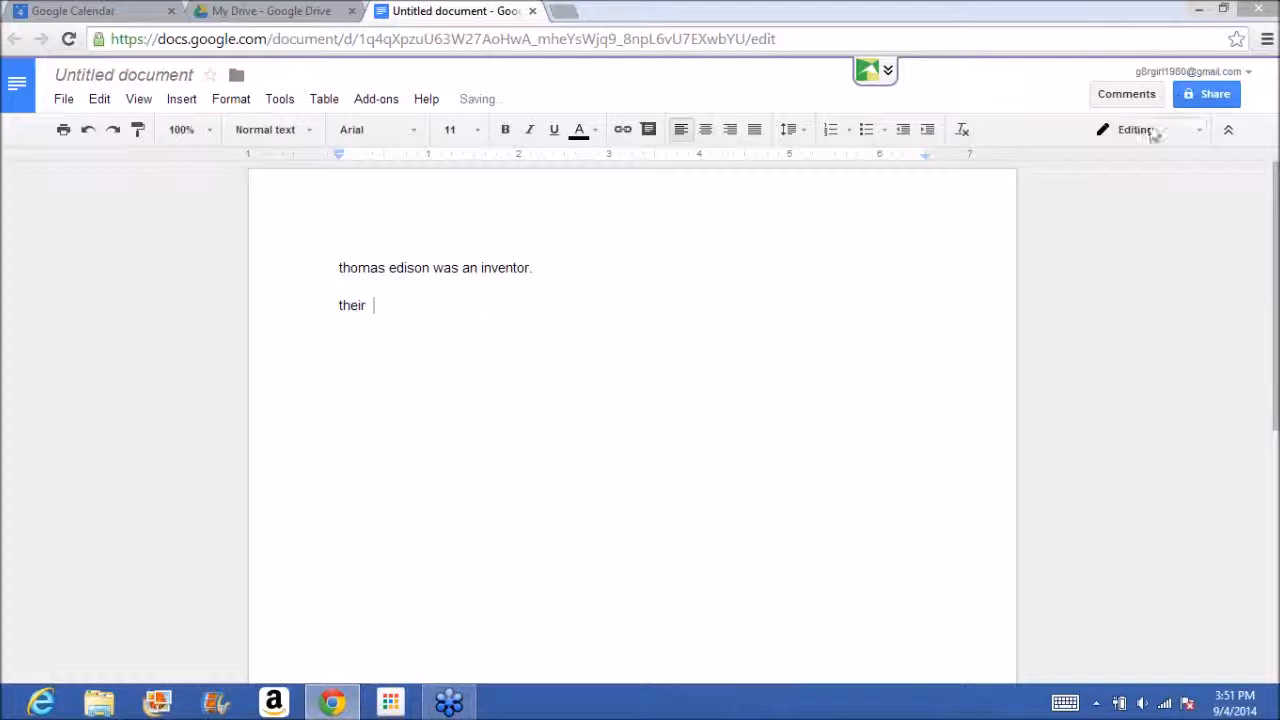
# Write the misspelled word "importnt" on a new line below "their".
pyautogui.press('Return')
pyautogui.write('importa')
pyautogui.press('BackSpace')
pyautogui.write('nt')
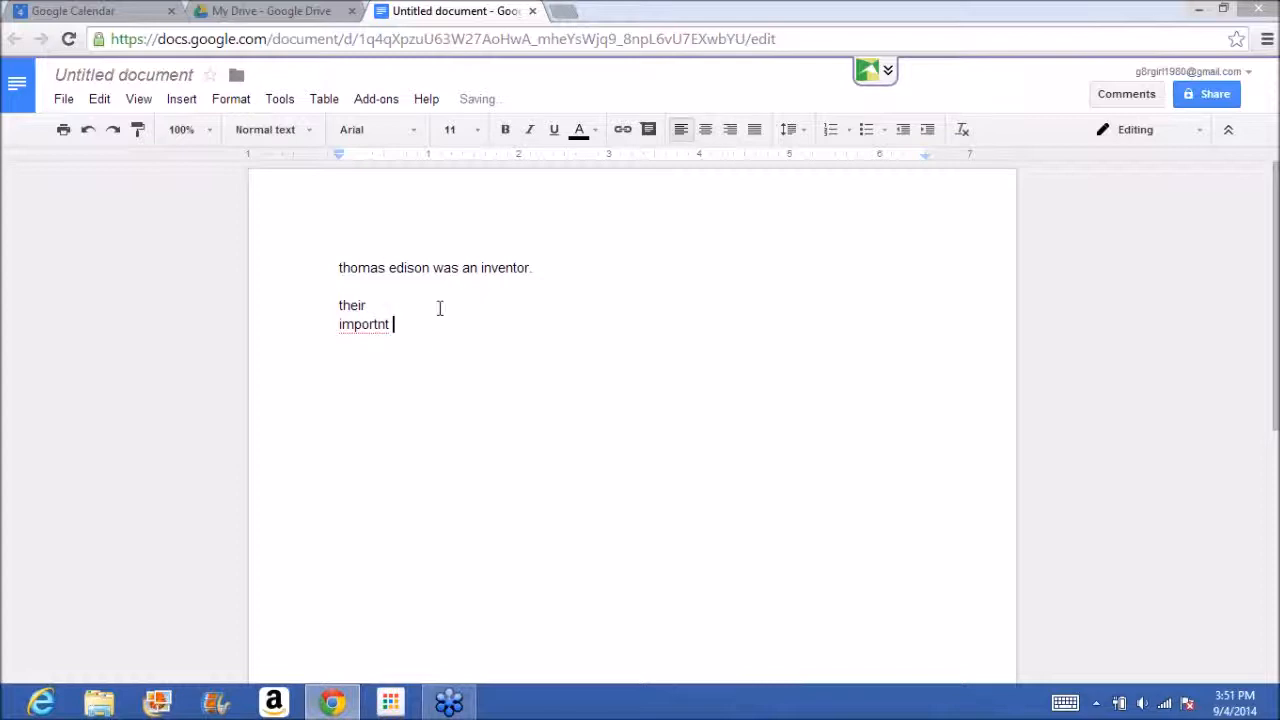
# Add an automatic substitution in the document preferences that replaces "importnt" with "important".
pyautogui.click(358, 306)
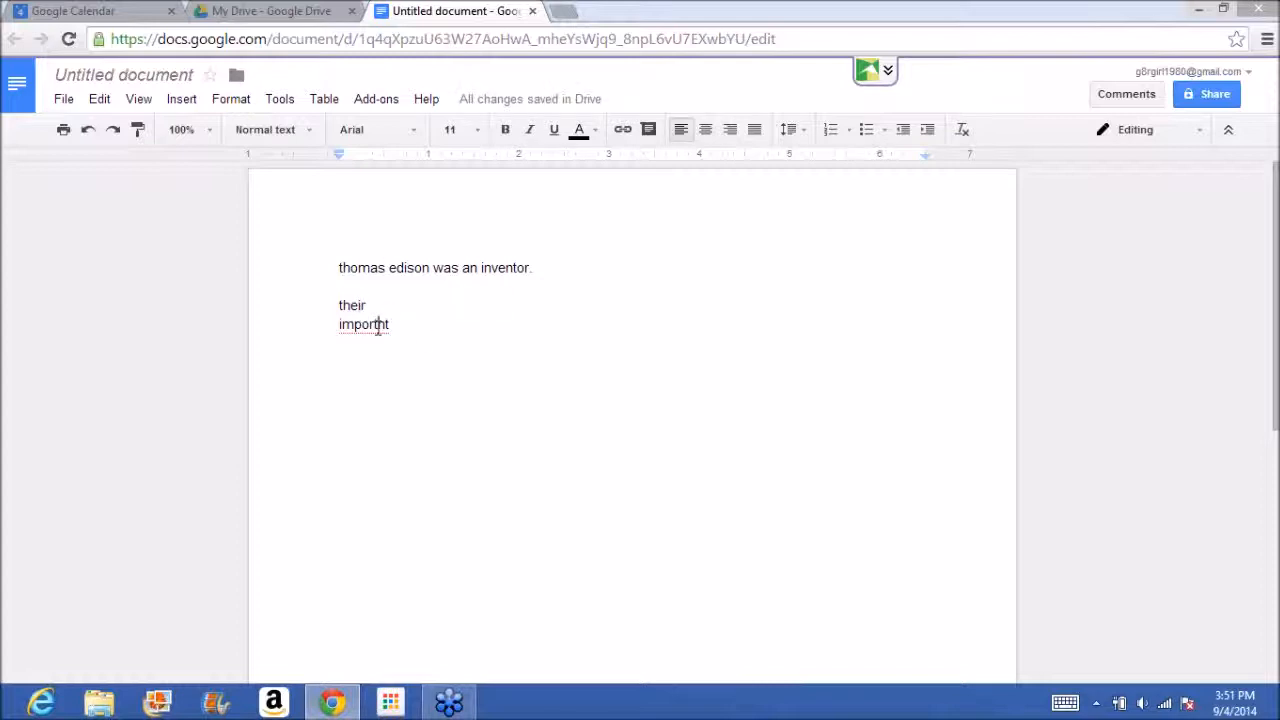
pyautogui.click(378, 325)
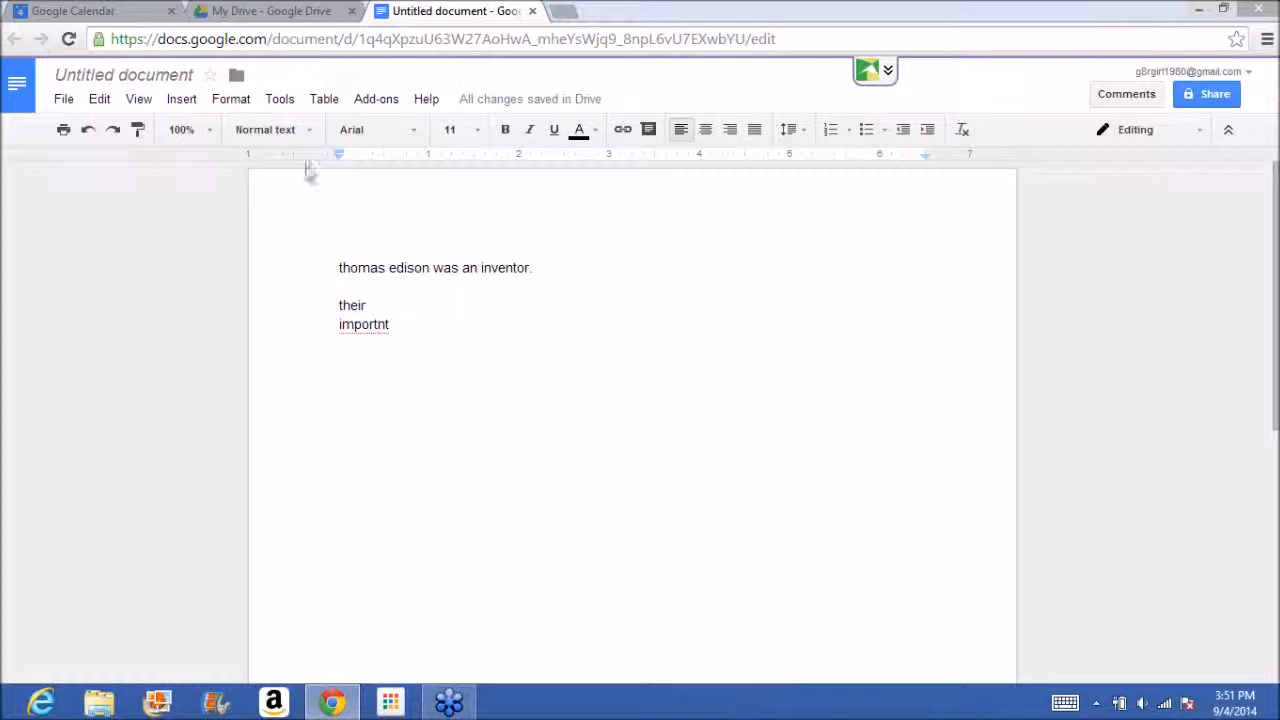
pyautogui.click(284, 100)
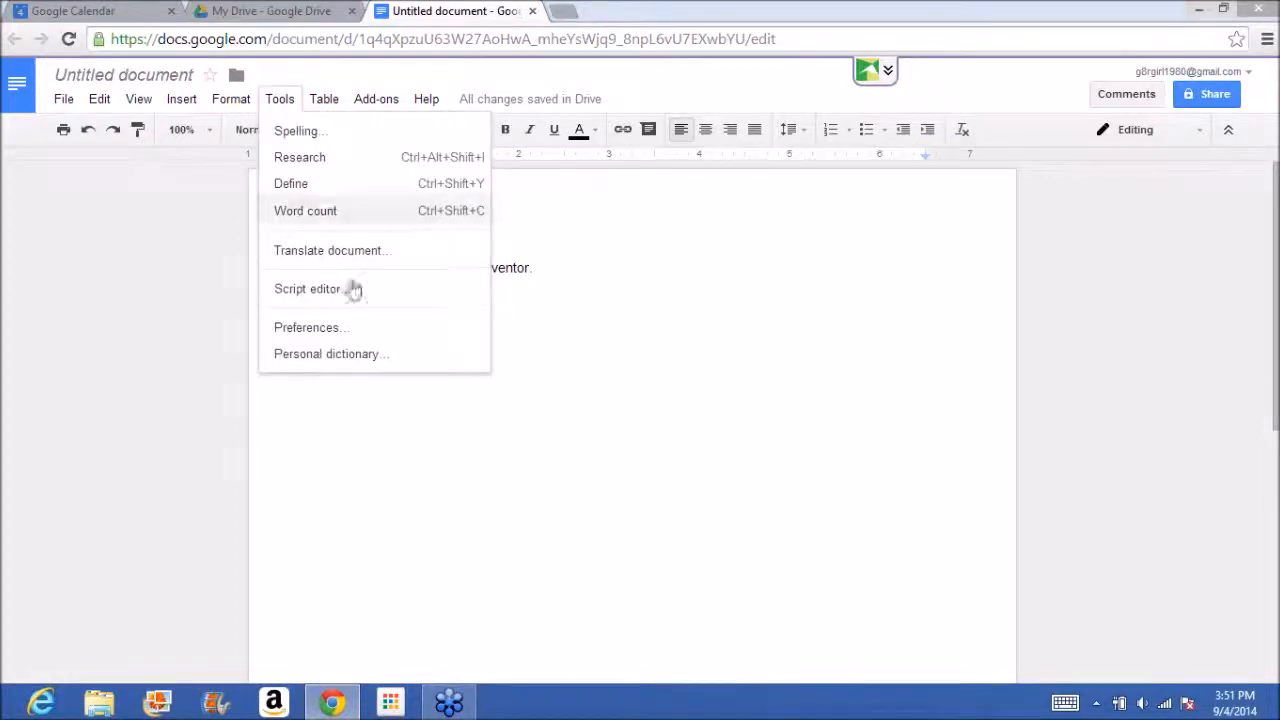
pyautogui.click(323, 334)
pyautogui.click(594, 265)
pyautogui.write('importnt')
pyautogui.press('Tab')
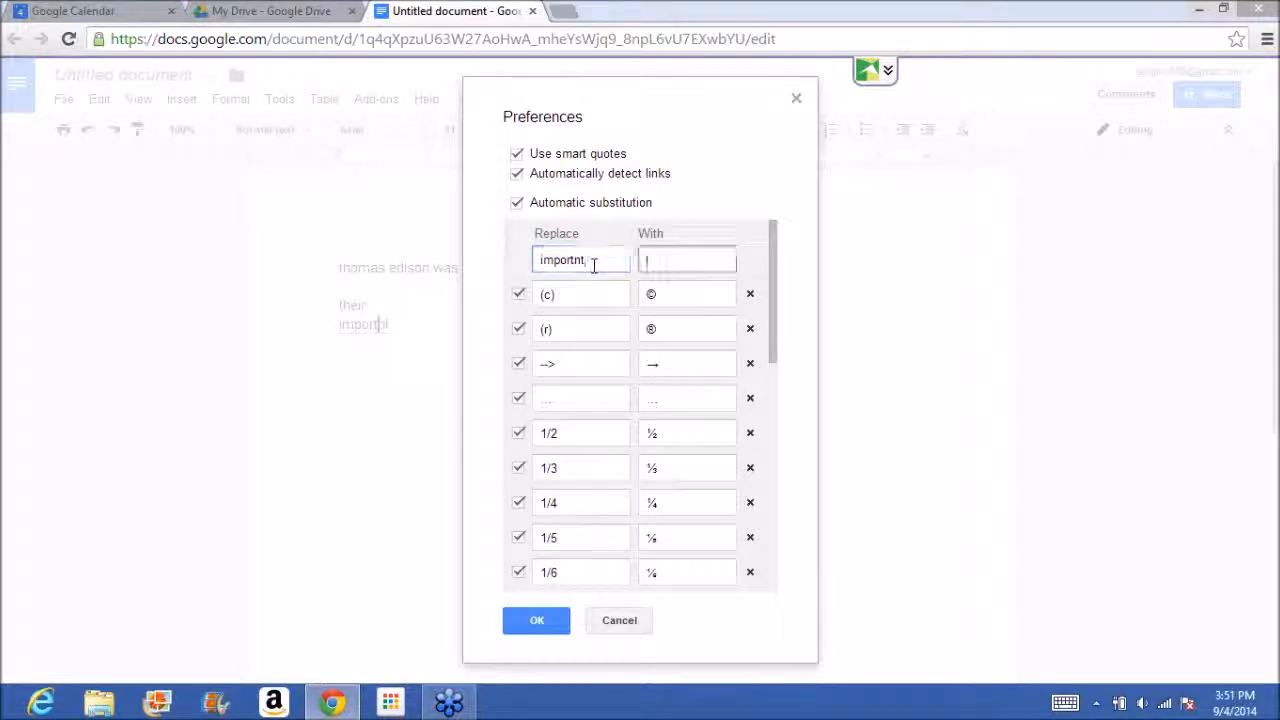
pyautogui.write('imor')
pyautogui.press('BackSpace')
pyautogui.press('BackSpace')
pyautogui.write('portant')
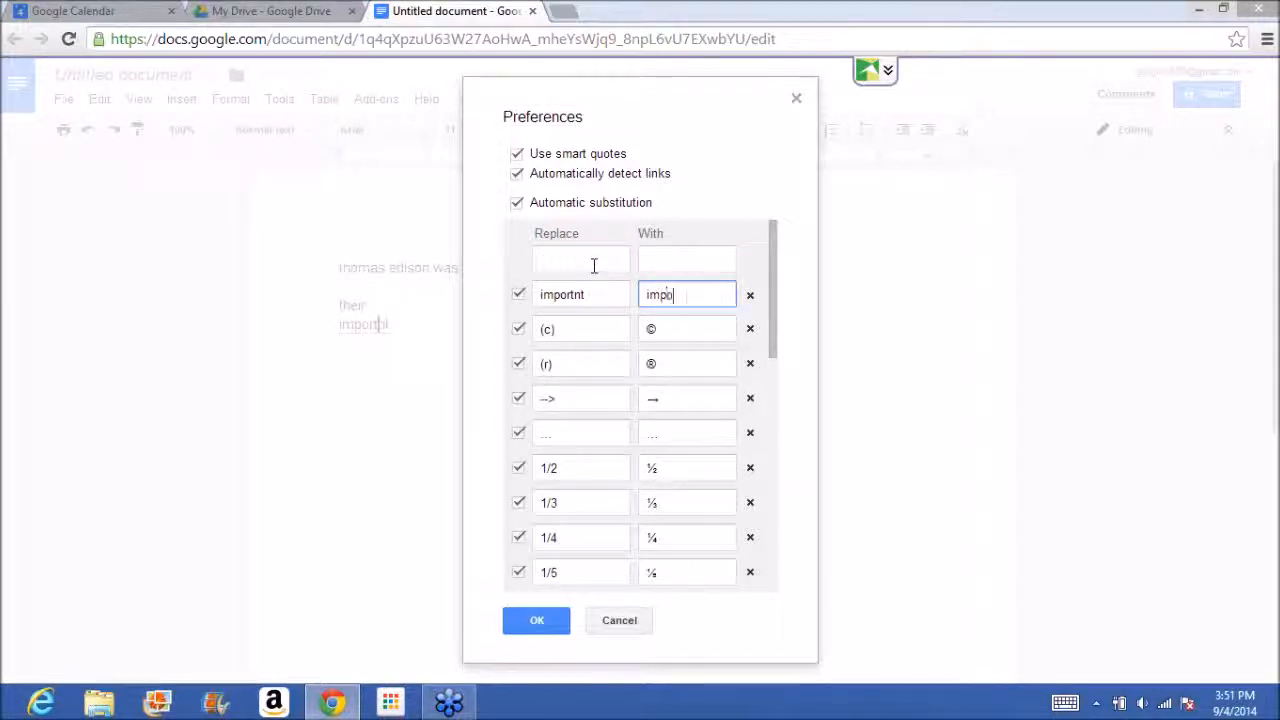
pyautogui.click(534, 620)
# Correct the misspelled word below "their" to "important".
pyautogui.press('BackSpace')
pyautogui.press('BackSpace')
pyautogui.write('ant')
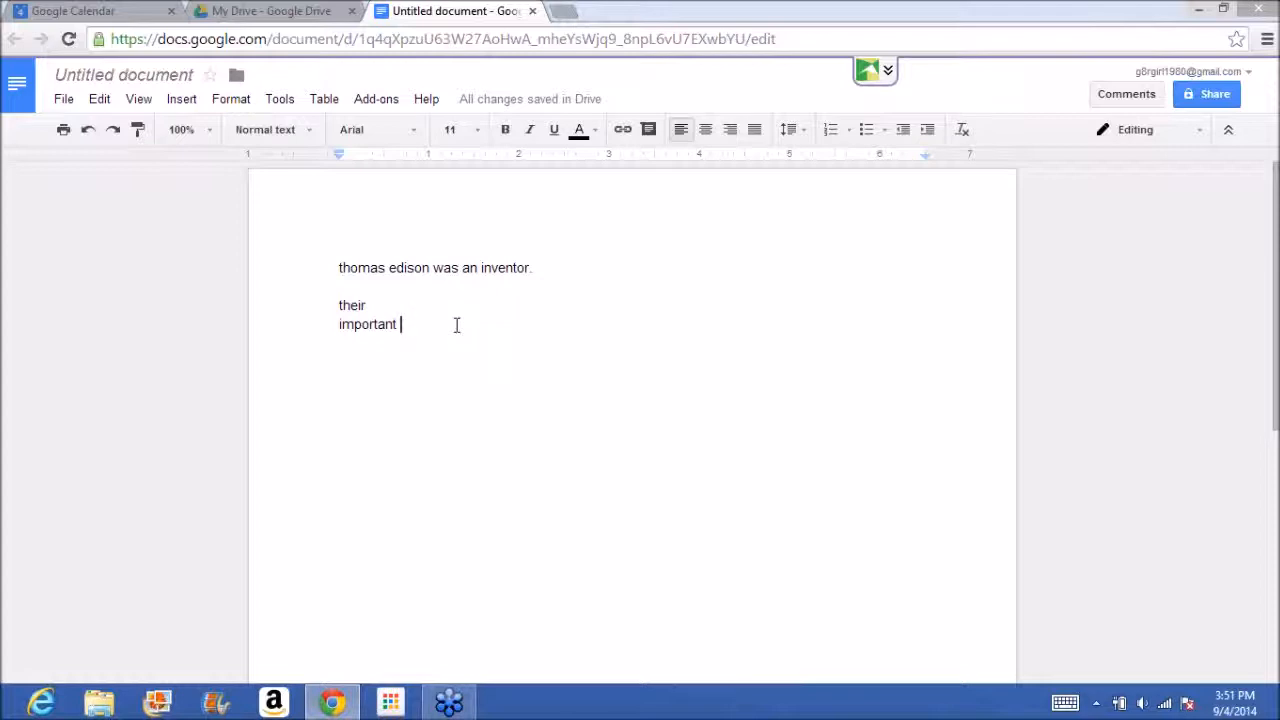
# Browse the gallery of add-ons available for the document and close it.
pyautogui.click(280, 98)
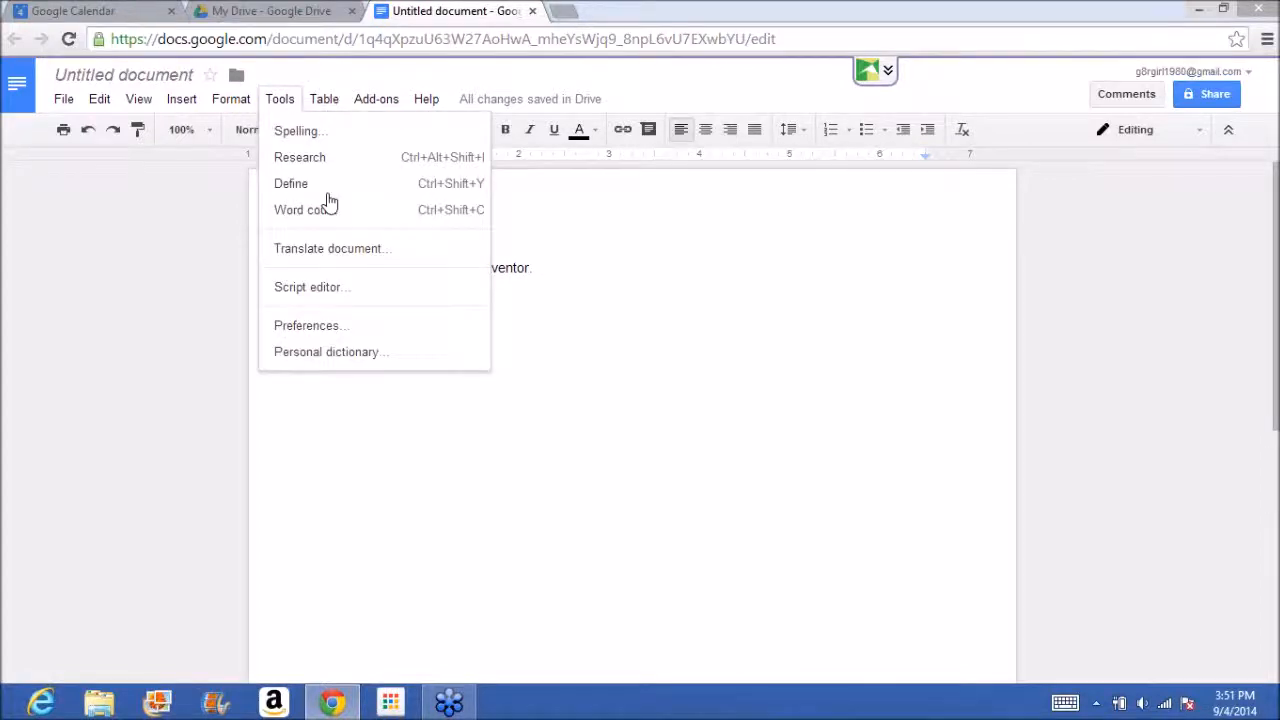
pyautogui.click(627, 388)
pyautogui.click(281, 100)
pyautogui.moveTo(316, 106)
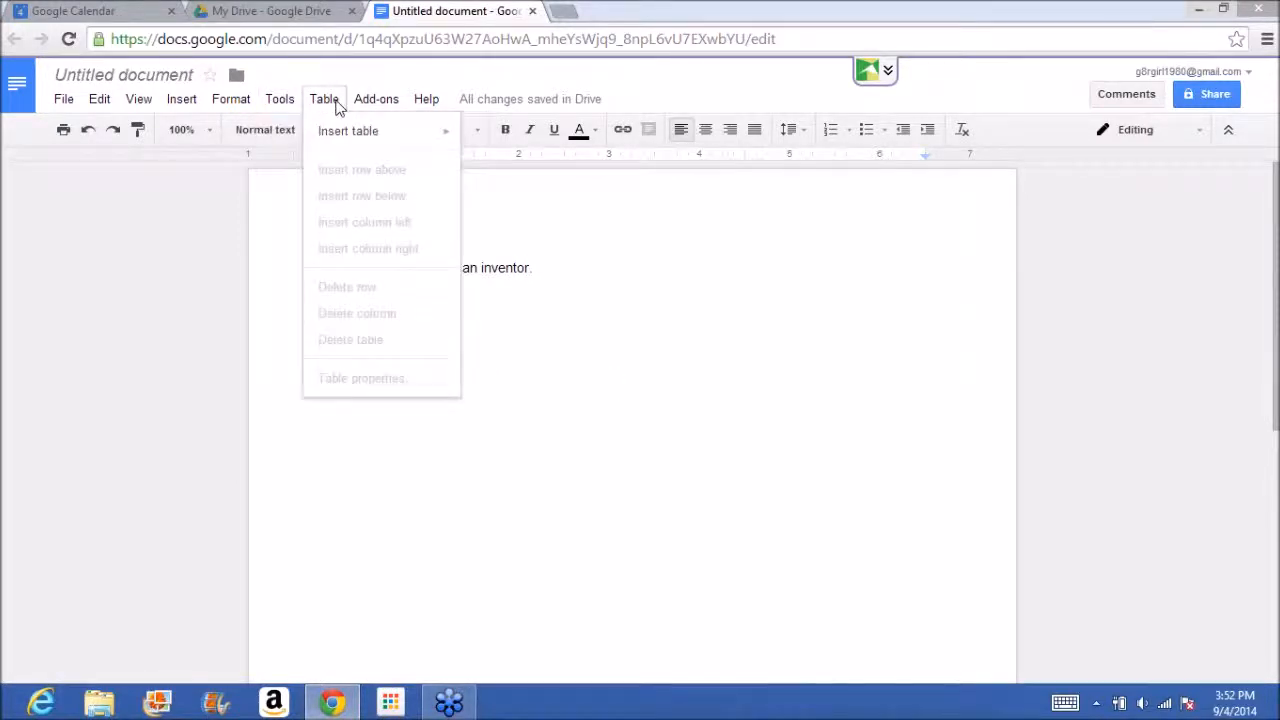
pyautogui.moveTo(358, 104)
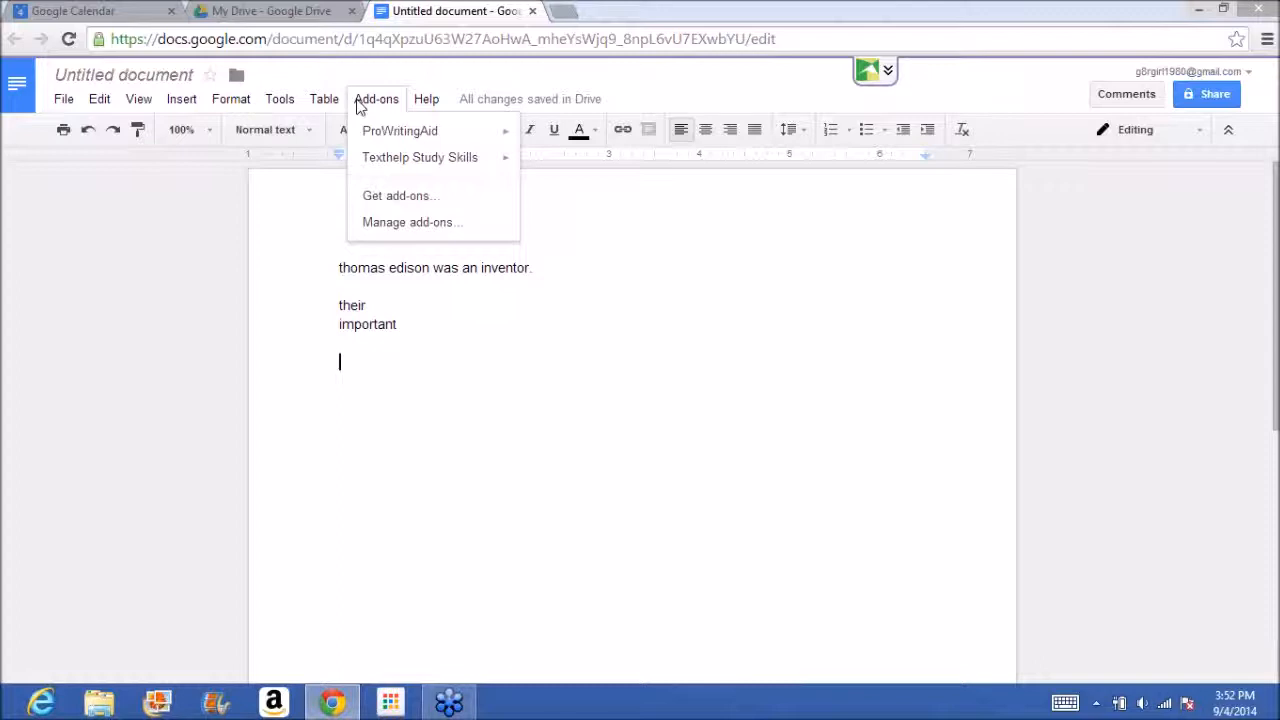
pyautogui.click(421, 199)
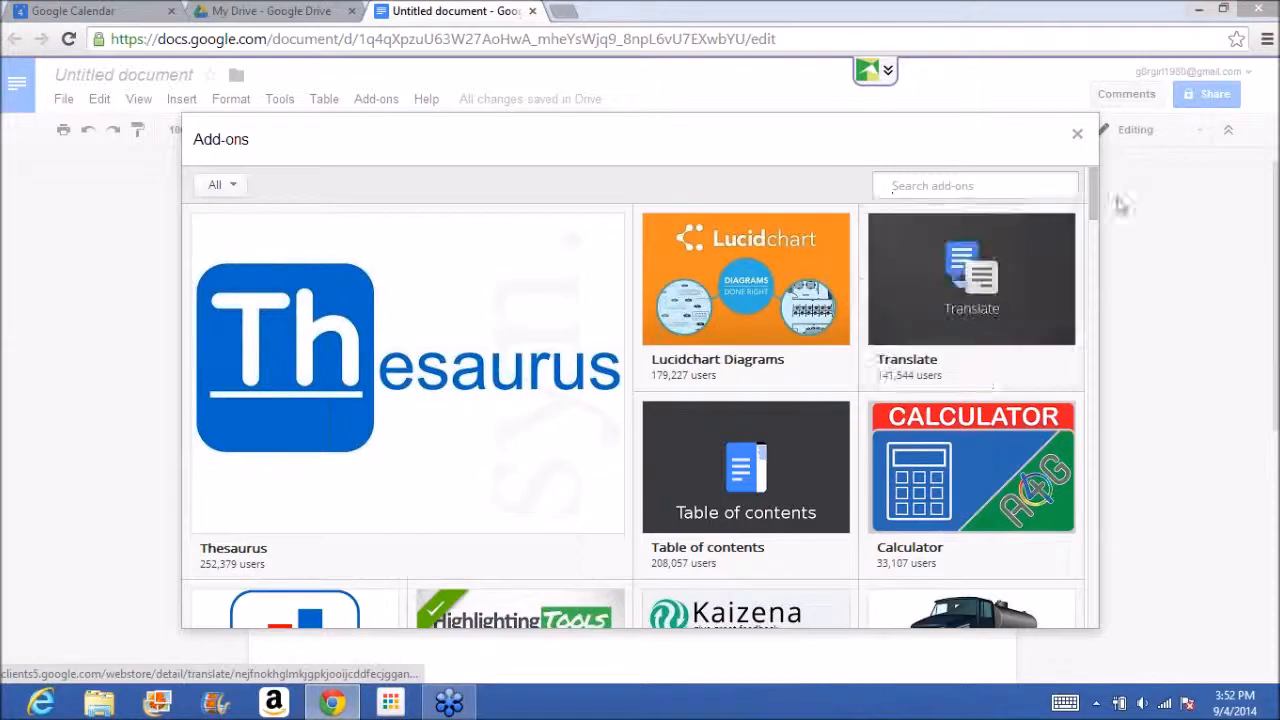
pyautogui.moveTo(1093, 207); pyautogui.dragTo(1080, 591)
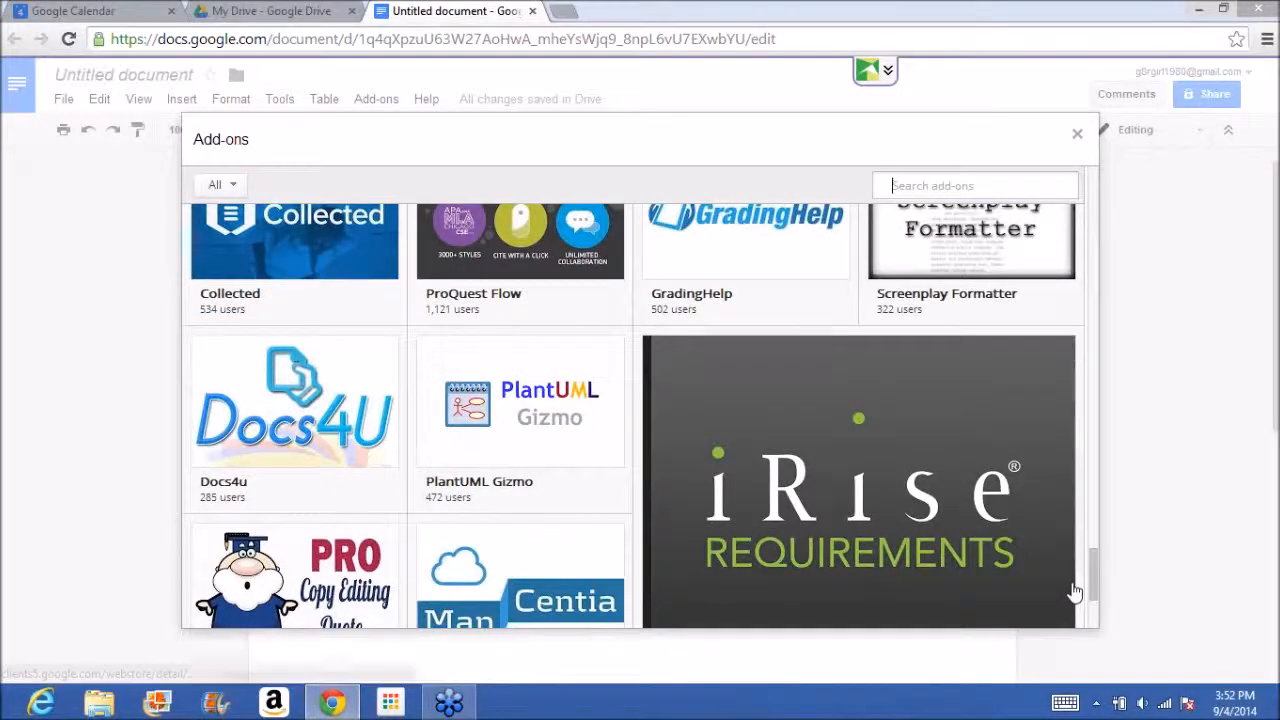
pyautogui.click(1078, 134)
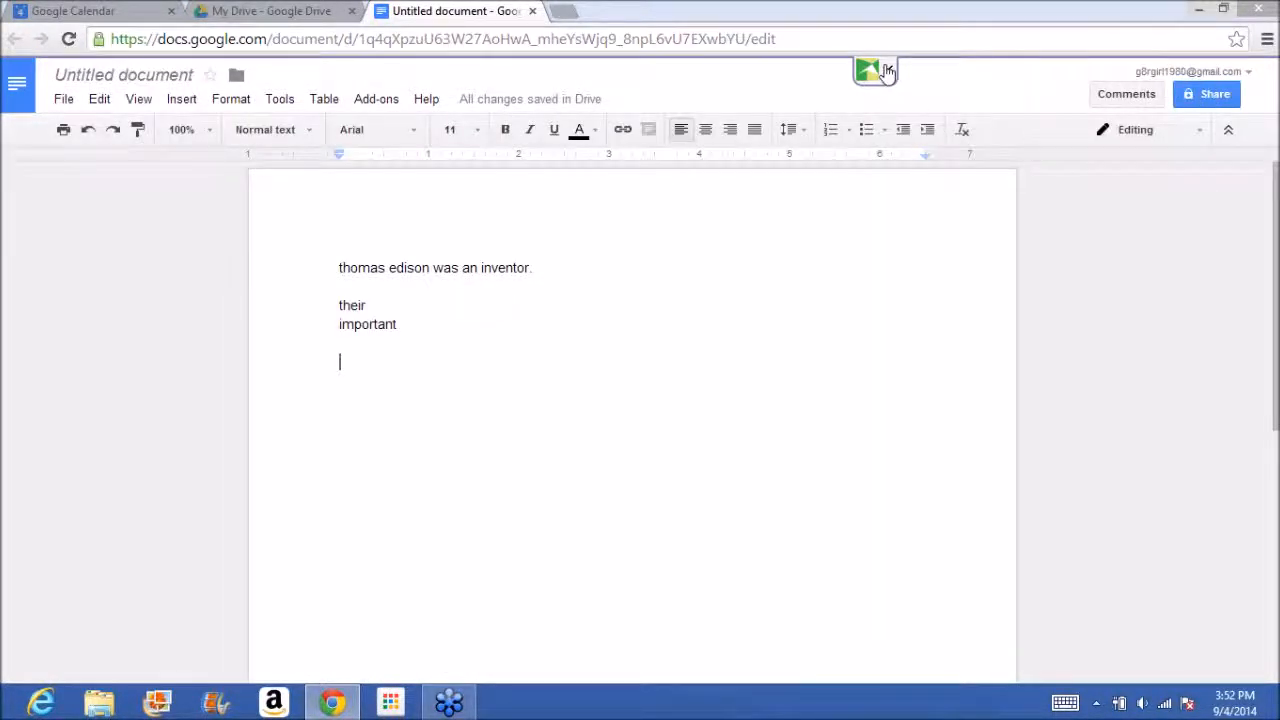
# Turn on Texthelp word prediction and rework the lines below the first sentence into "their It he" followed by a new line.
pyautogui.click(887, 72)
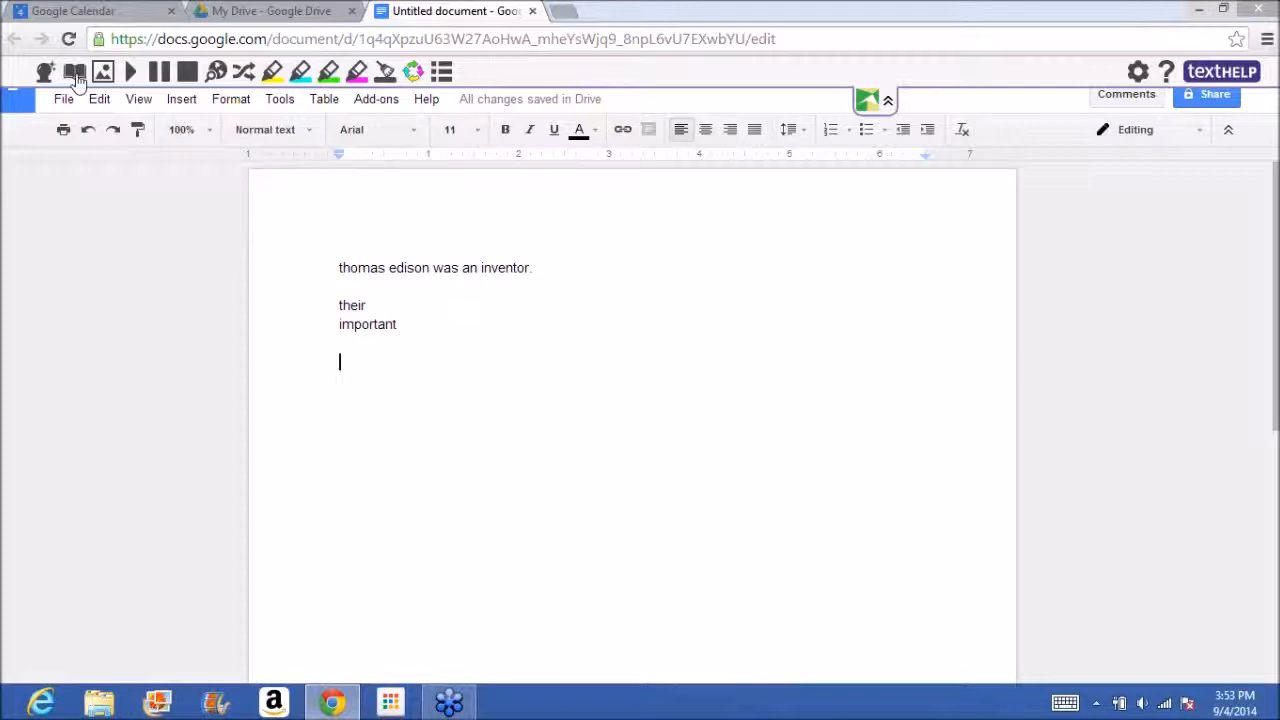
pyautogui.click(46, 74)
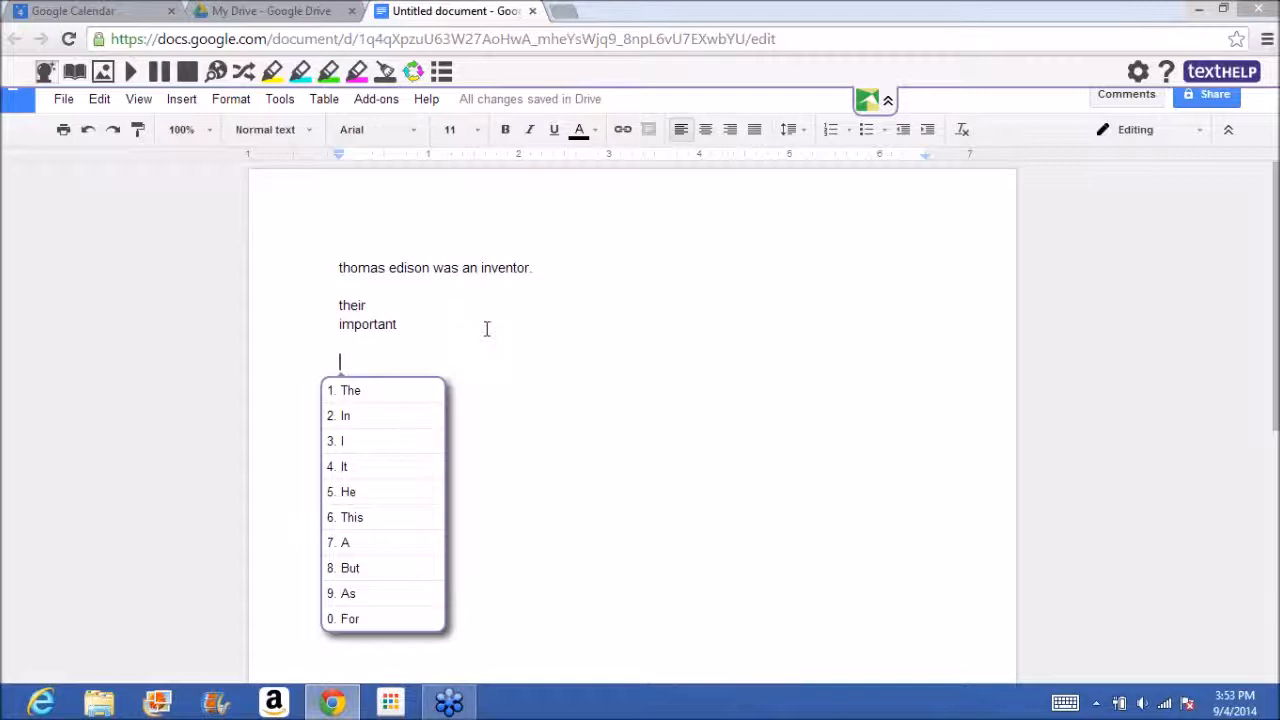
pyautogui.write('1')
pyautogui.press('BackSpace')
pyautogui.press('BackSpace')
pyautogui.press('BackSpace')
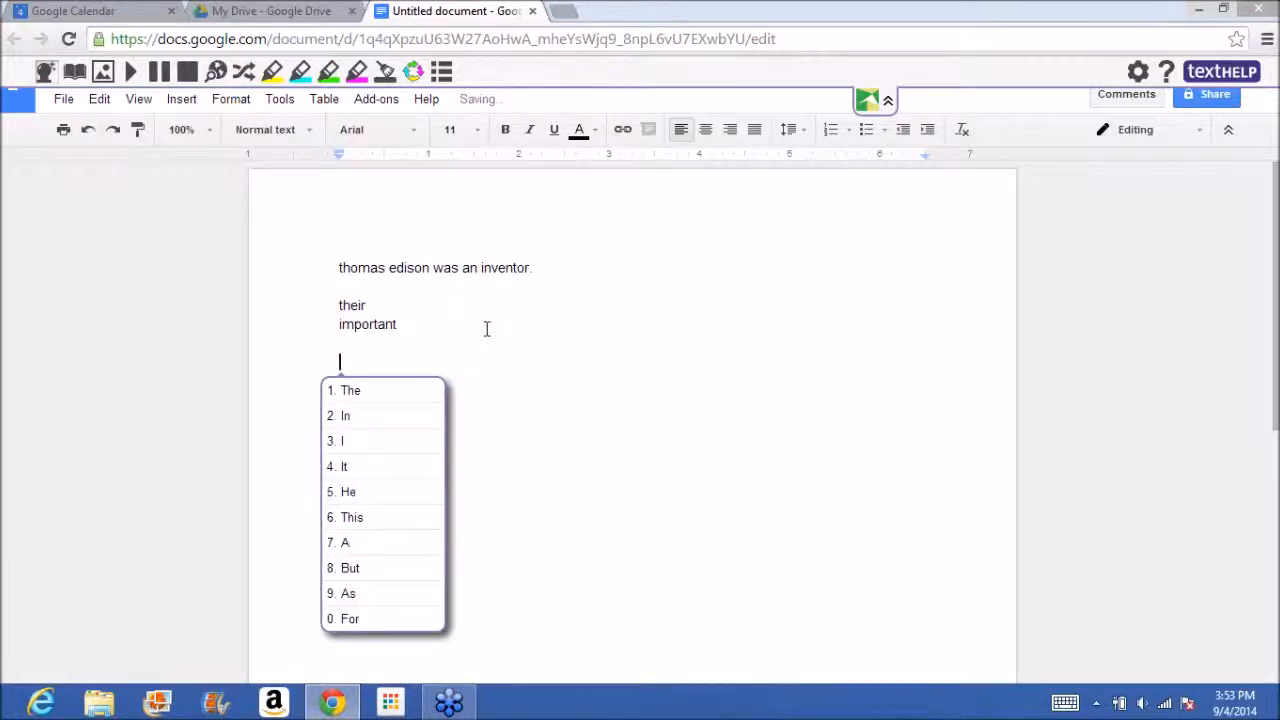
pyautogui.write('he')
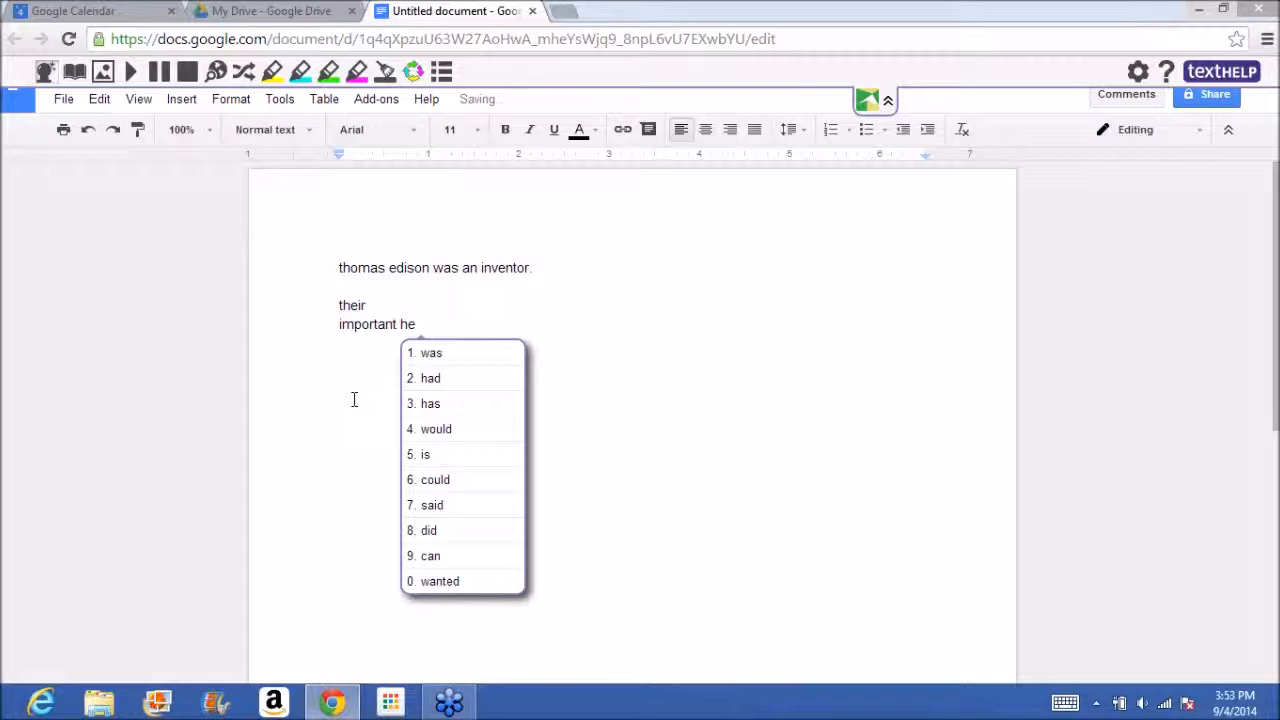
pyautogui.press('Home')
pyautogui.click(337, 413)
pyautogui.press('End')
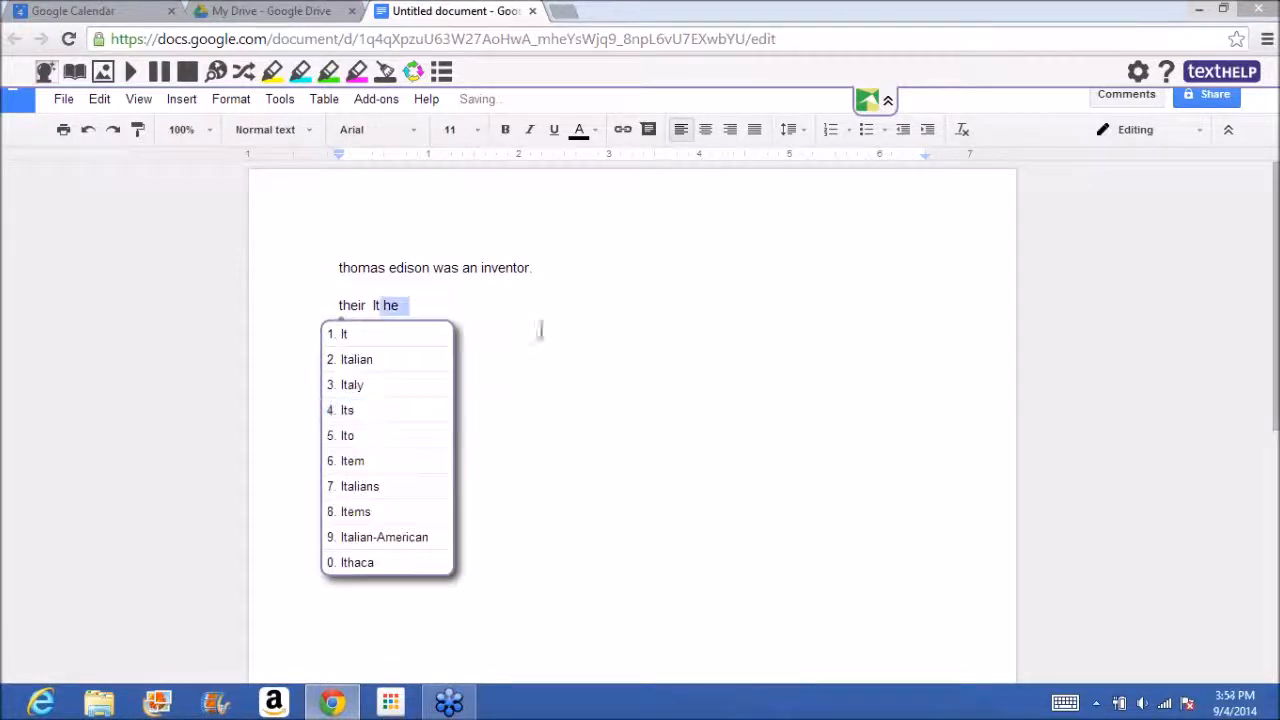
pyautogui.press('Return')
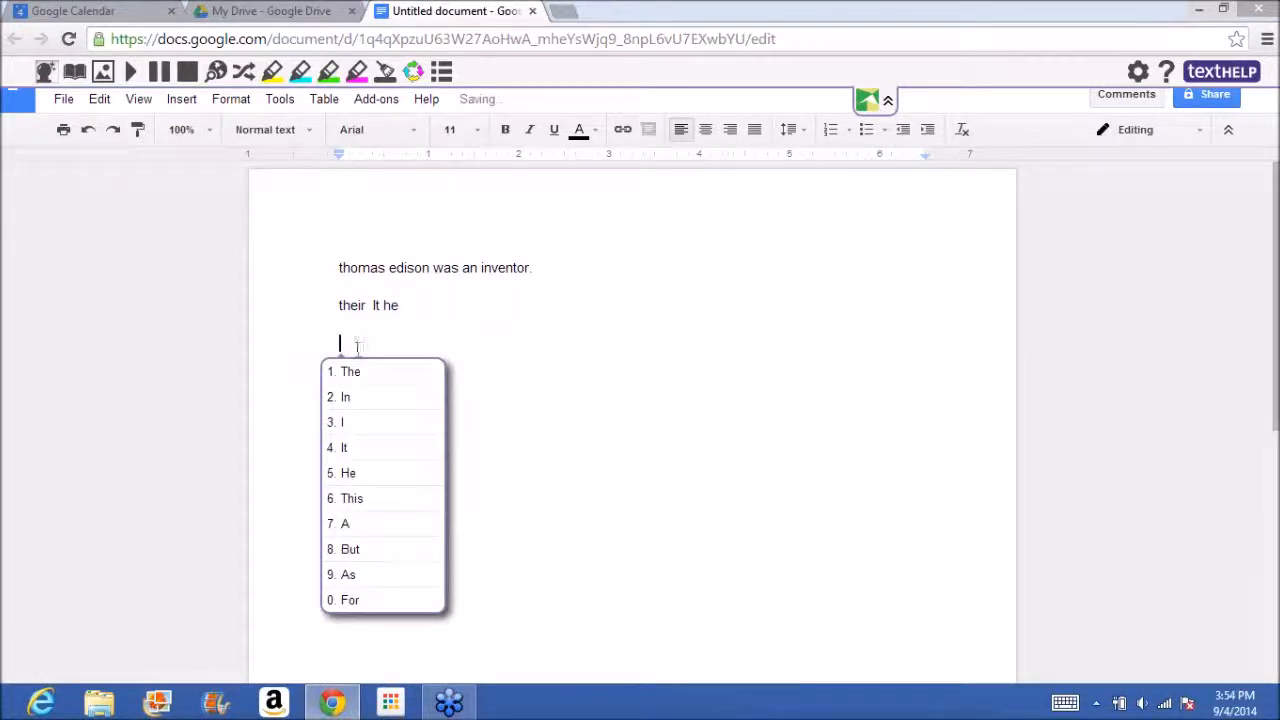
# Write "The question I get" on the new line using predicted words, and turn word prediction off.
pyautogui.click(363, 374)
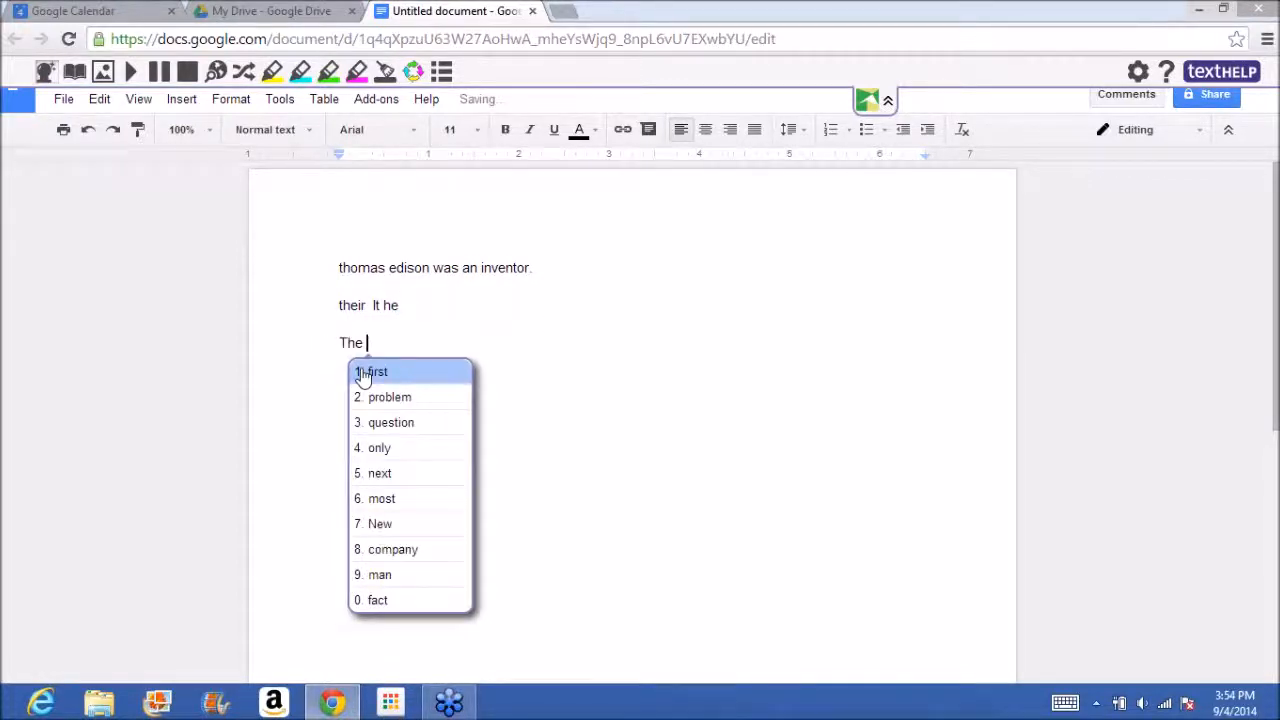
pyautogui.click(409, 424)
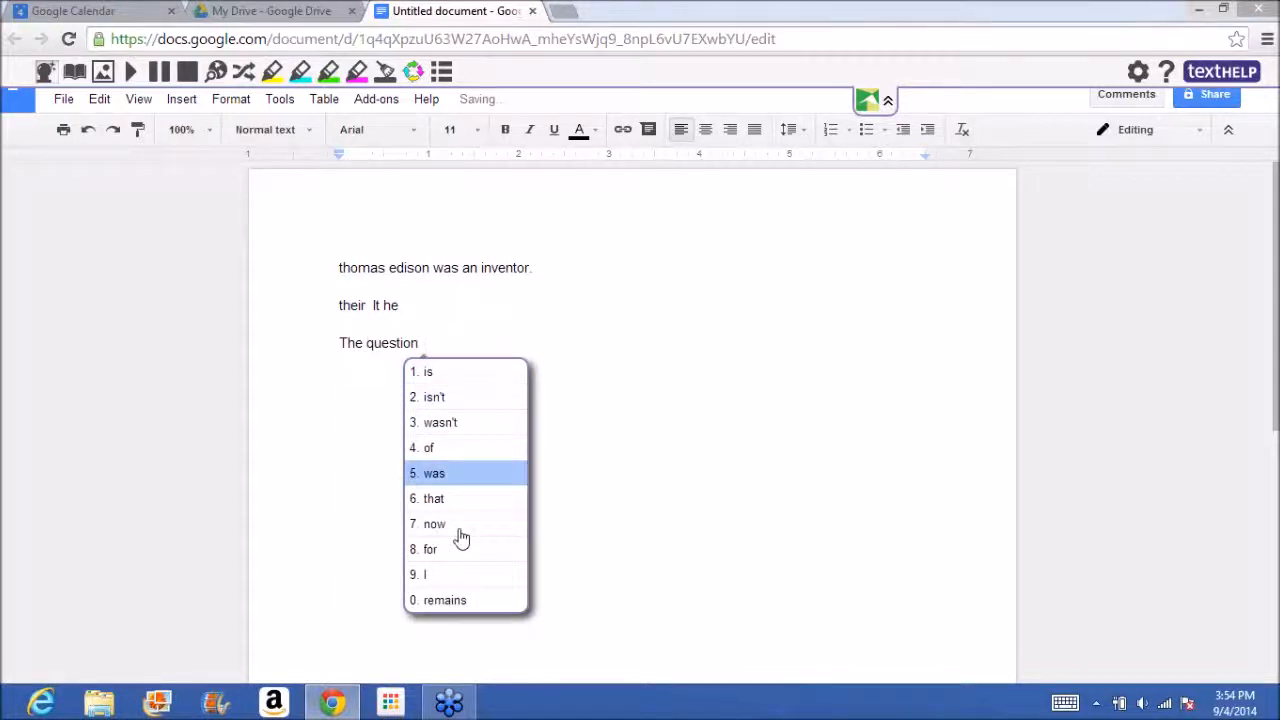
pyautogui.click(424, 574)
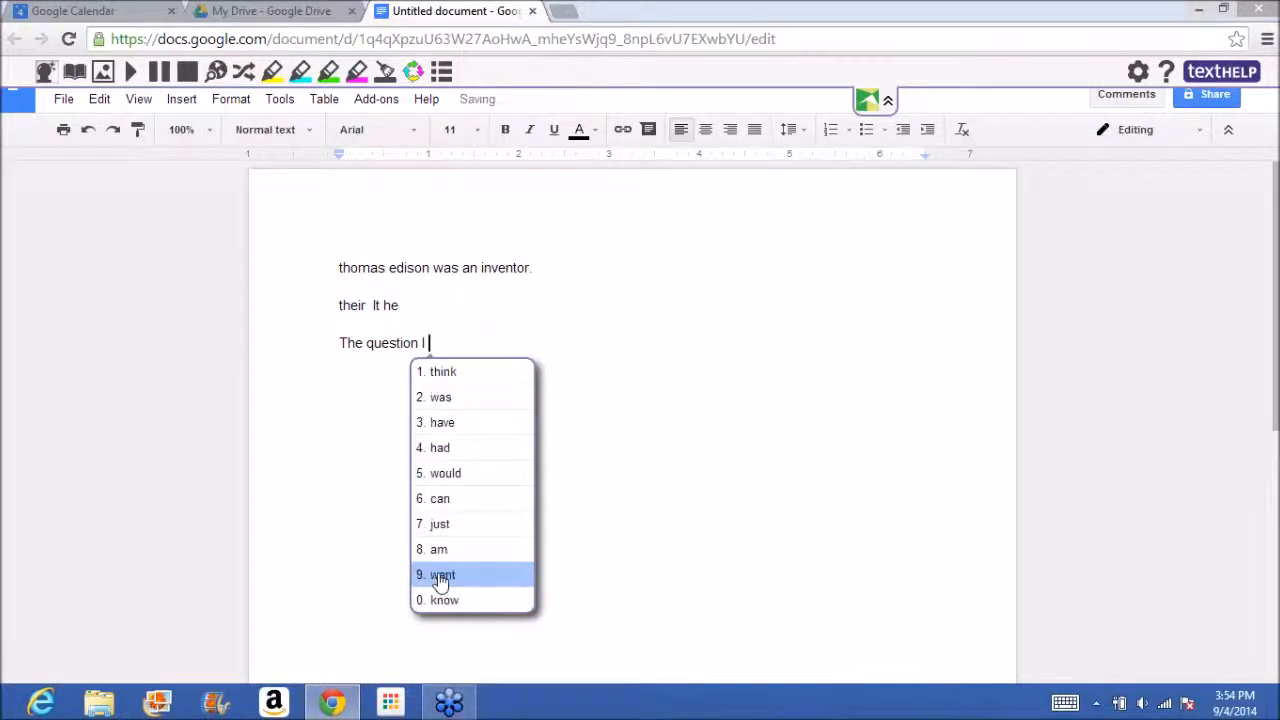
pyautogui.write('ge')
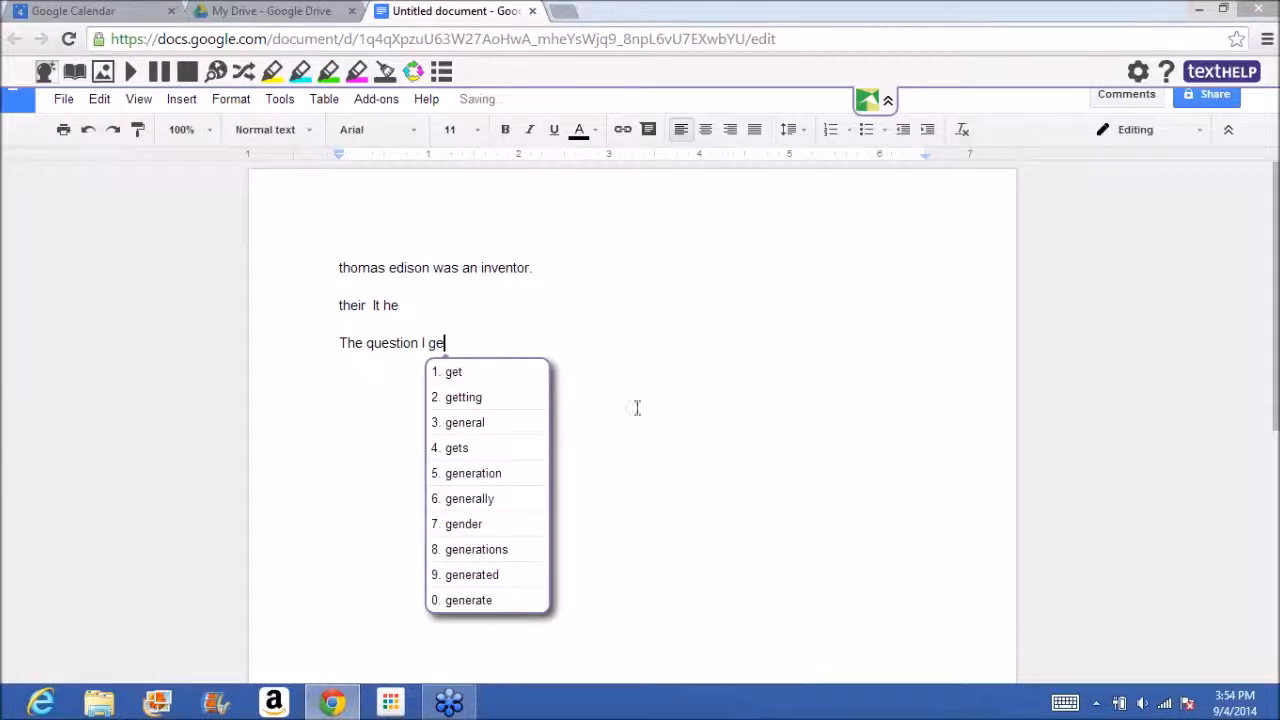
pyautogui.click(511, 380)
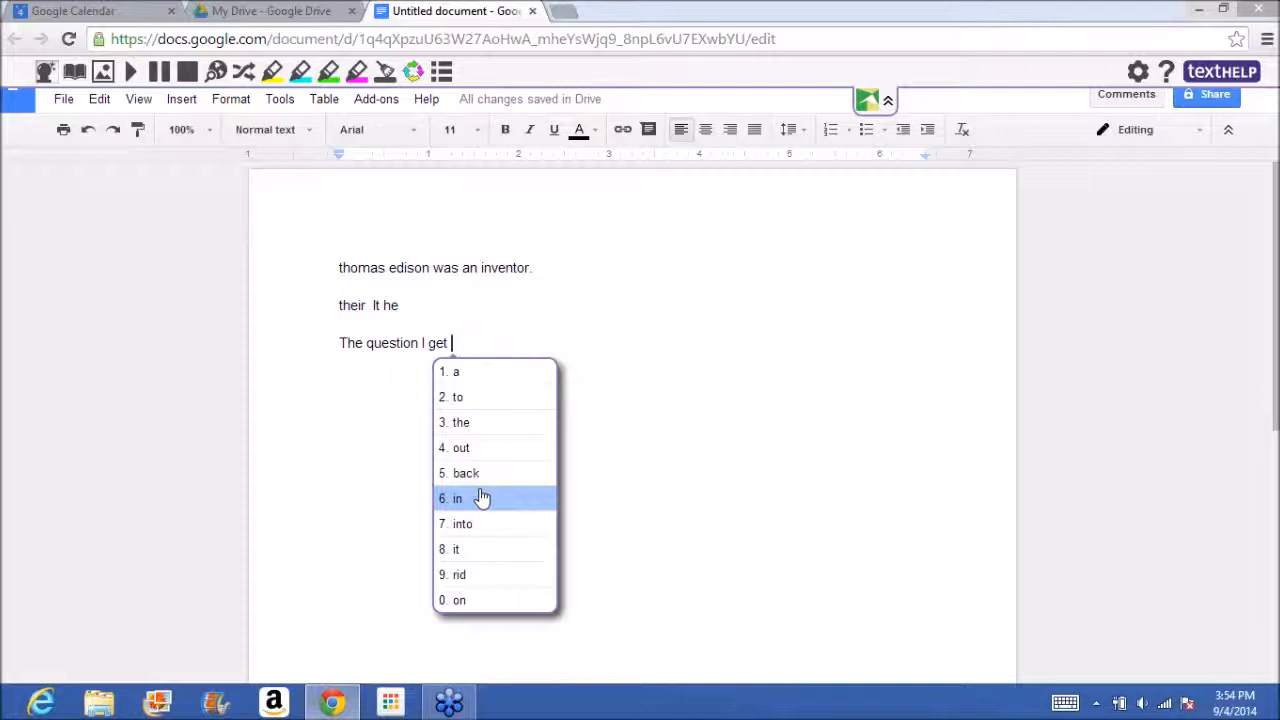
pyautogui.click(426, 322)
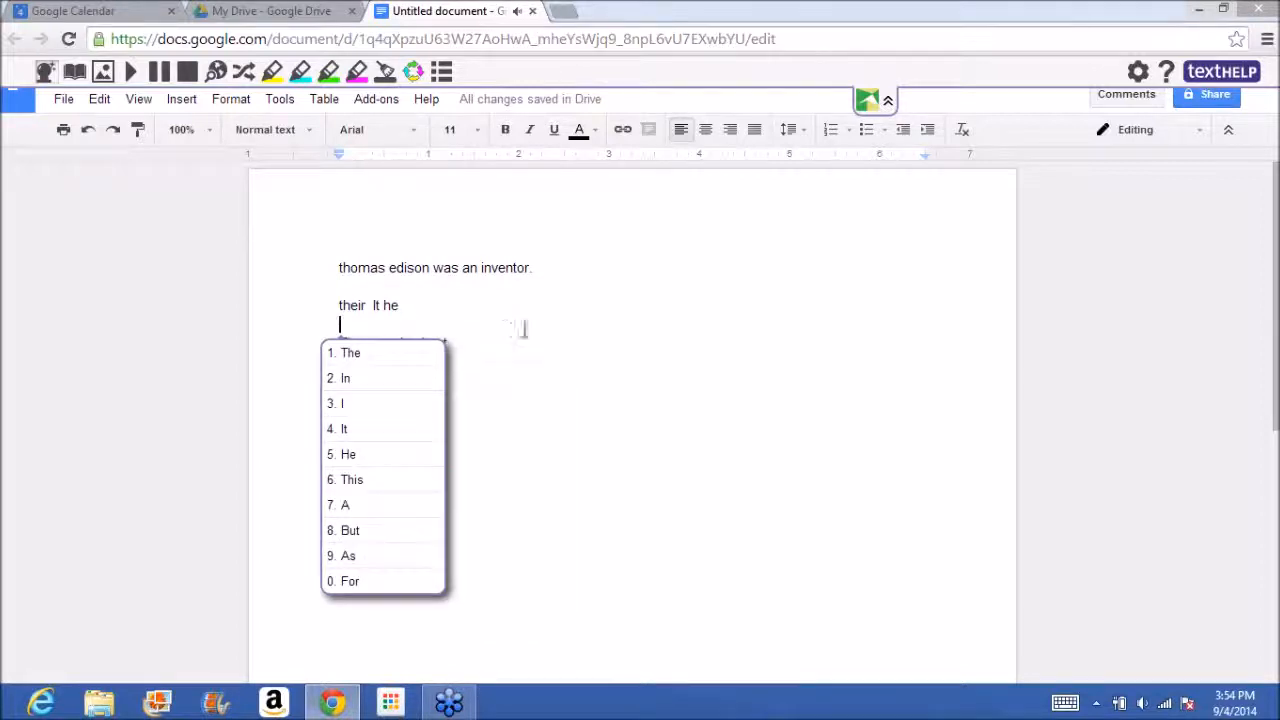
pyautogui.click(47, 77)
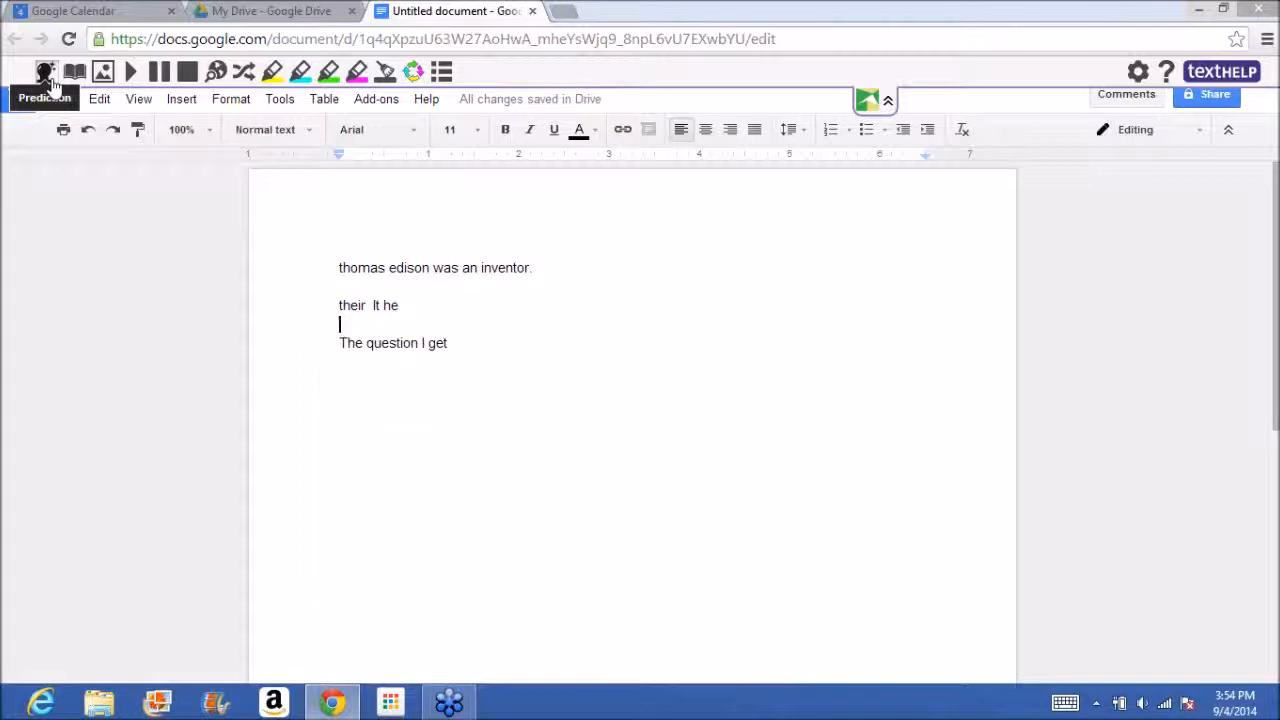
# Search the add-ons gallery for "texthelp", close it and place the cursor after "The question I get".
pyautogui.click(386, 101)
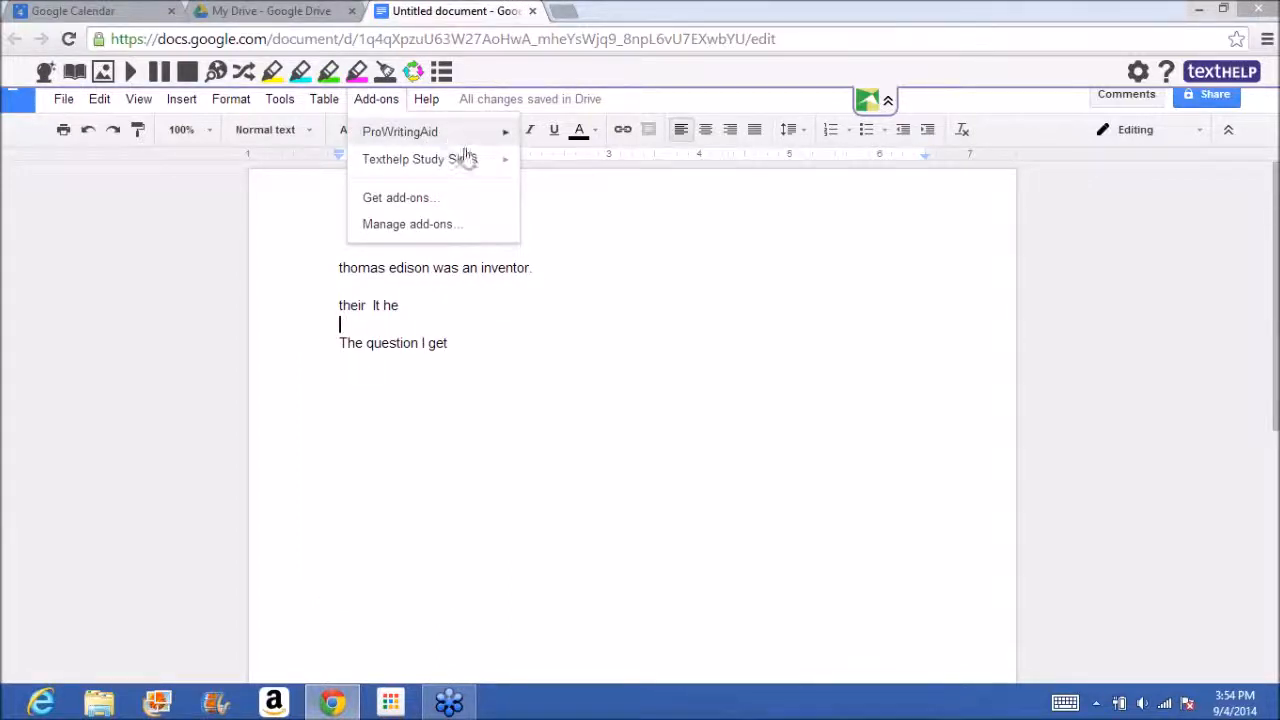
pyautogui.moveTo(466, 157)
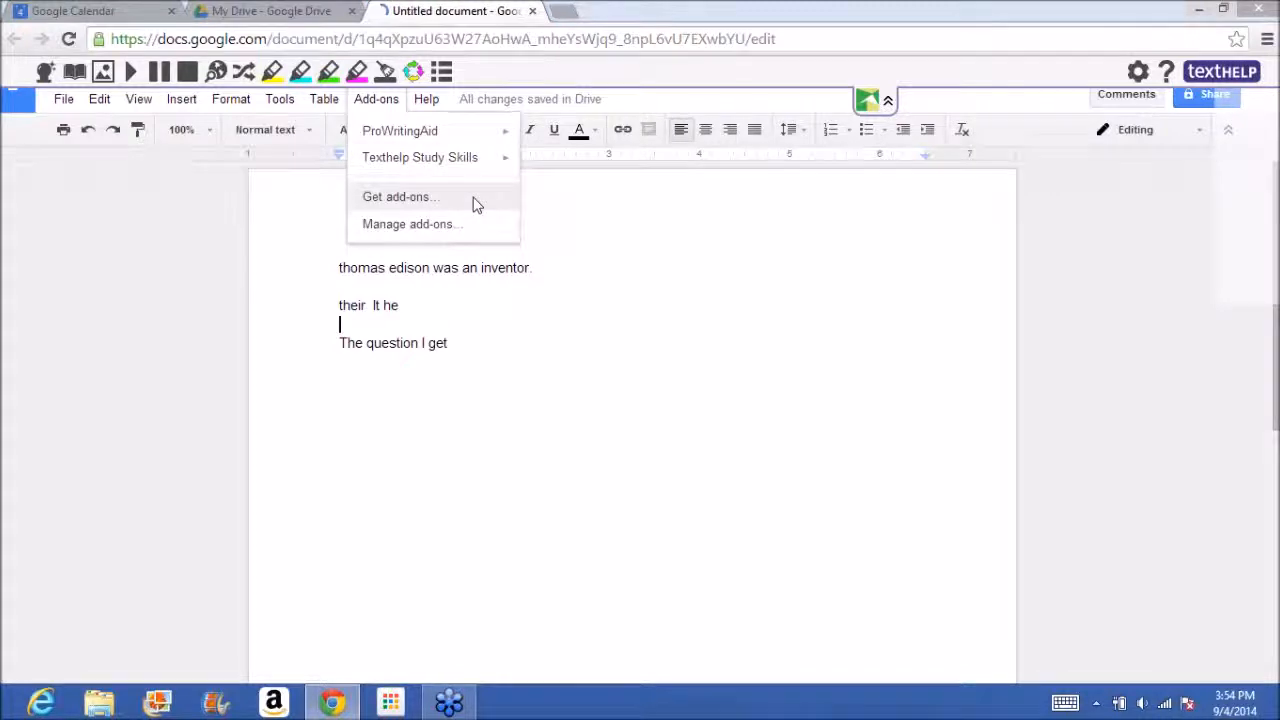
pyautogui.click(475, 200)
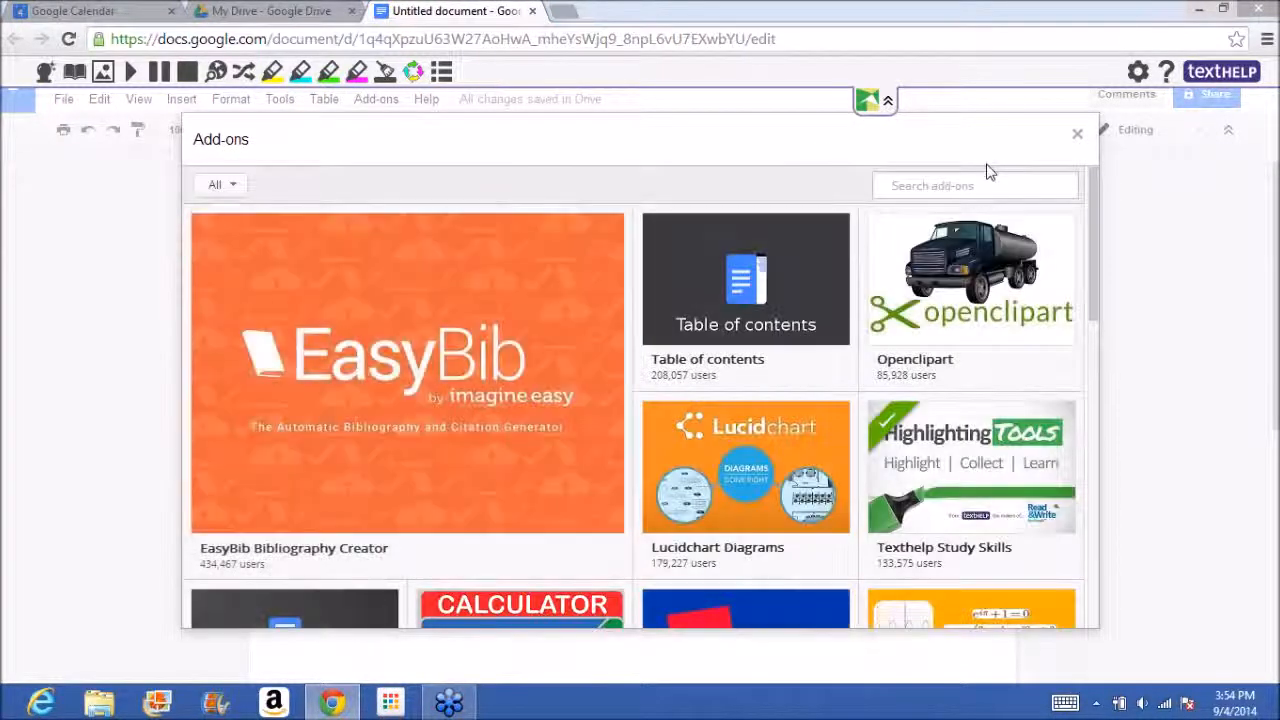
pyautogui.write('text')
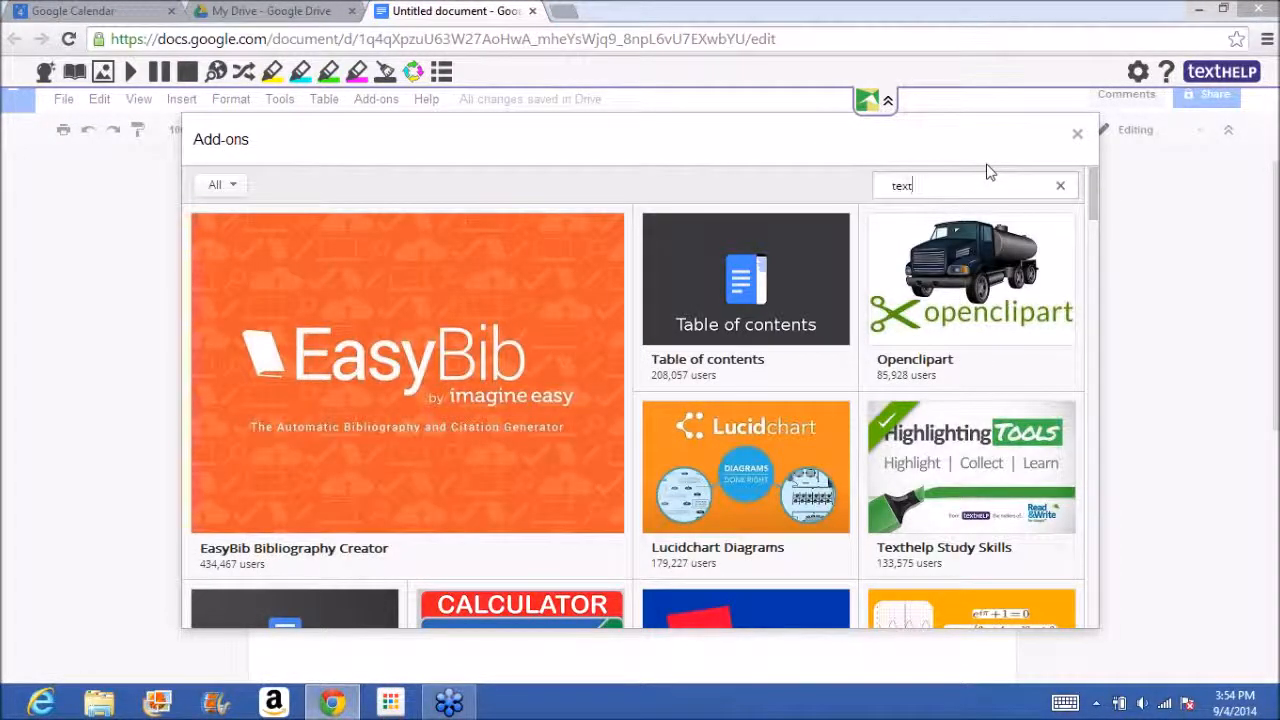
pyautogui.write('help')
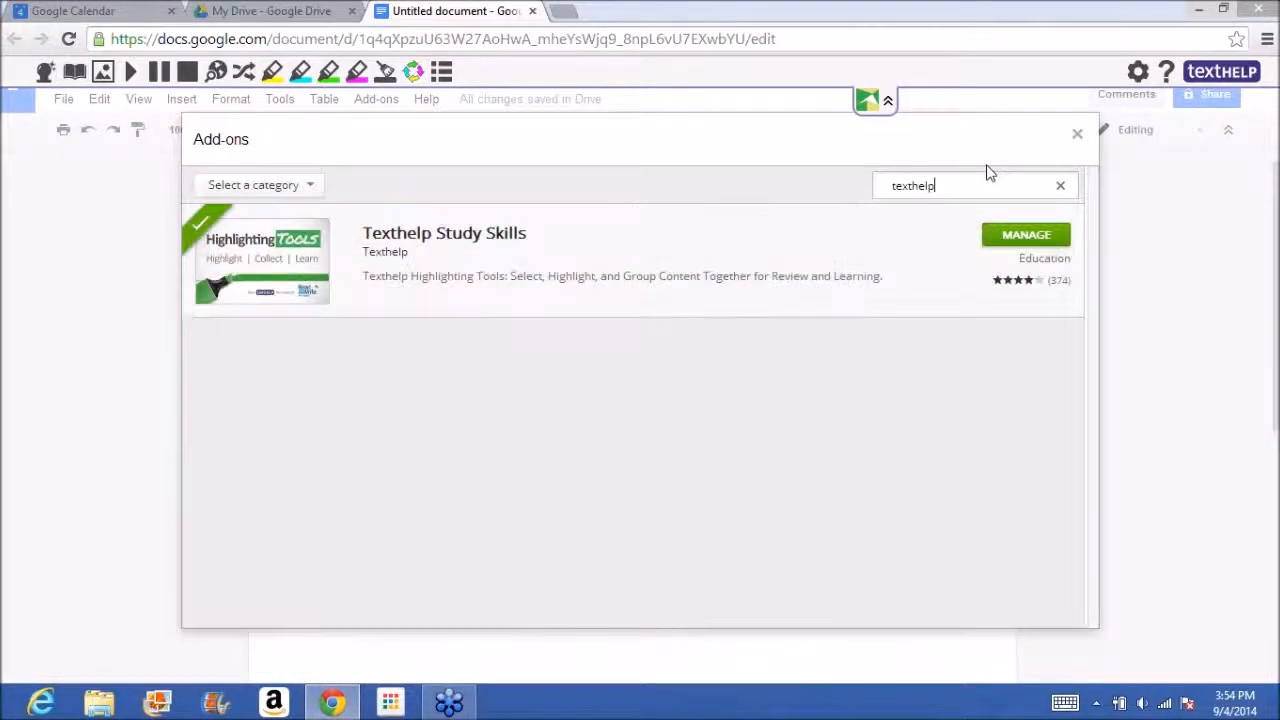
pyautogui.click(1077, 134)
pyautogui.click(523, 346)
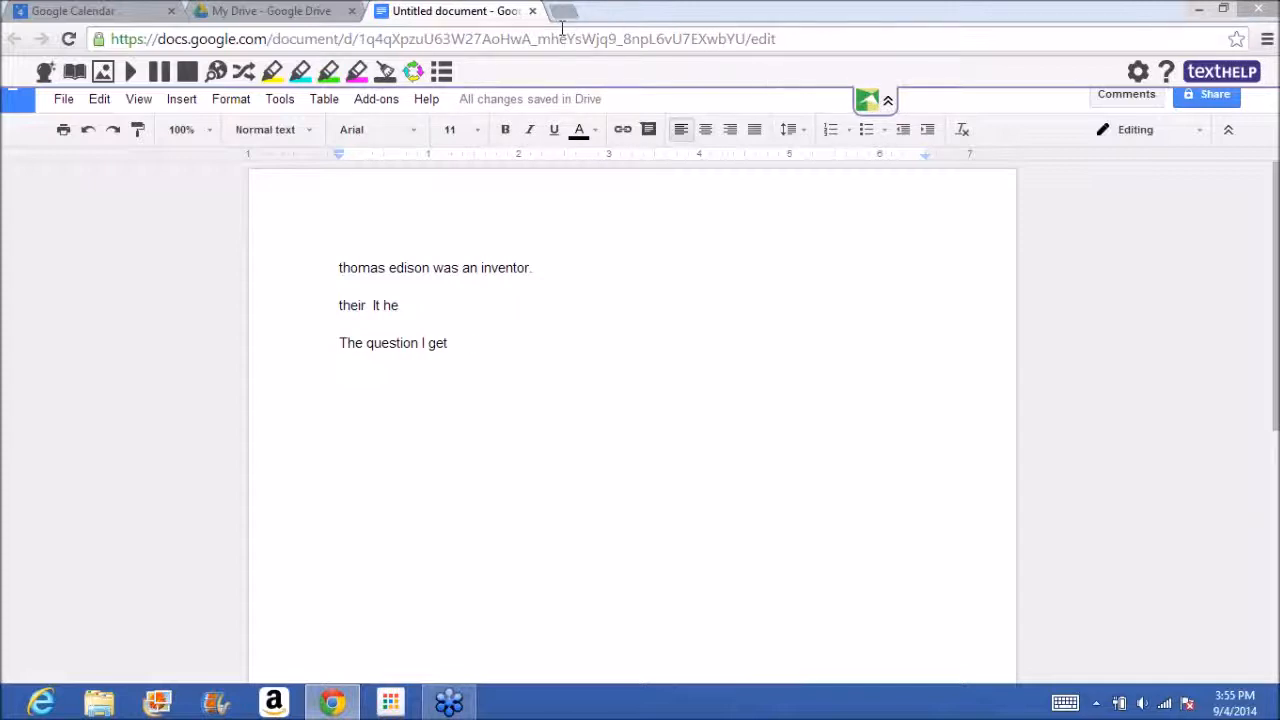
pyautogui.click(379, 102)
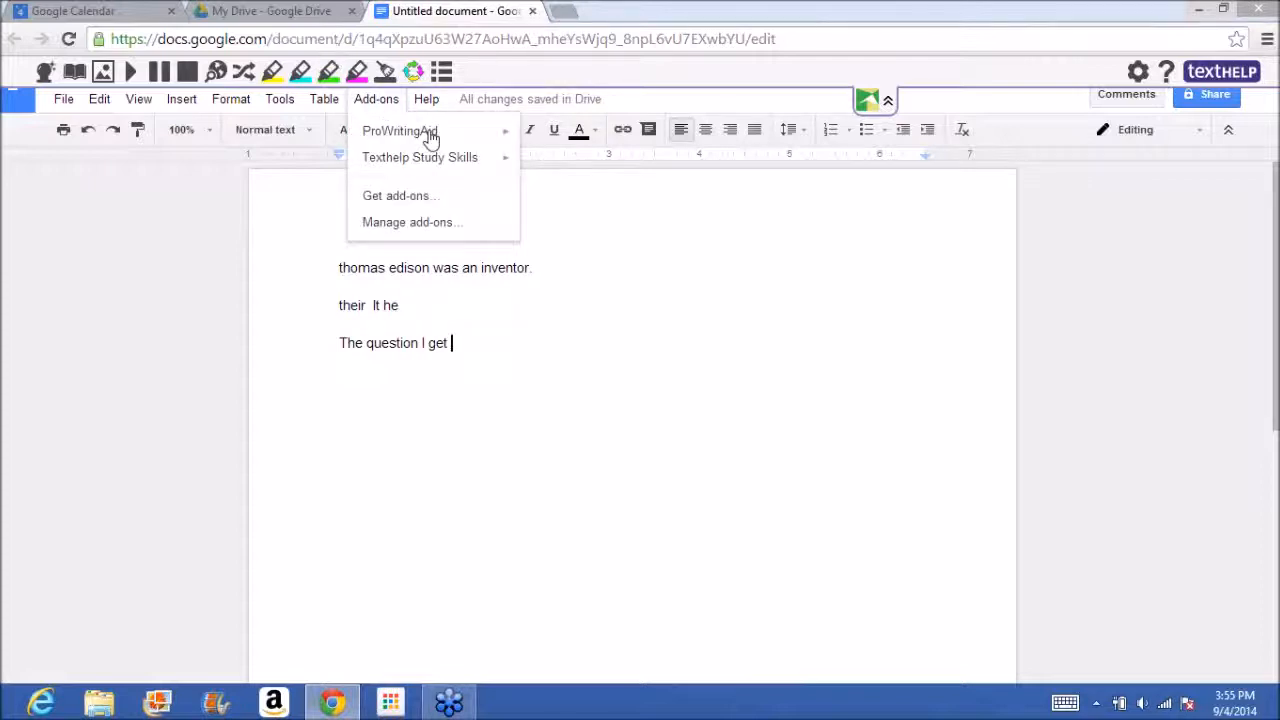
pyautogui.moveTo(431, 137)
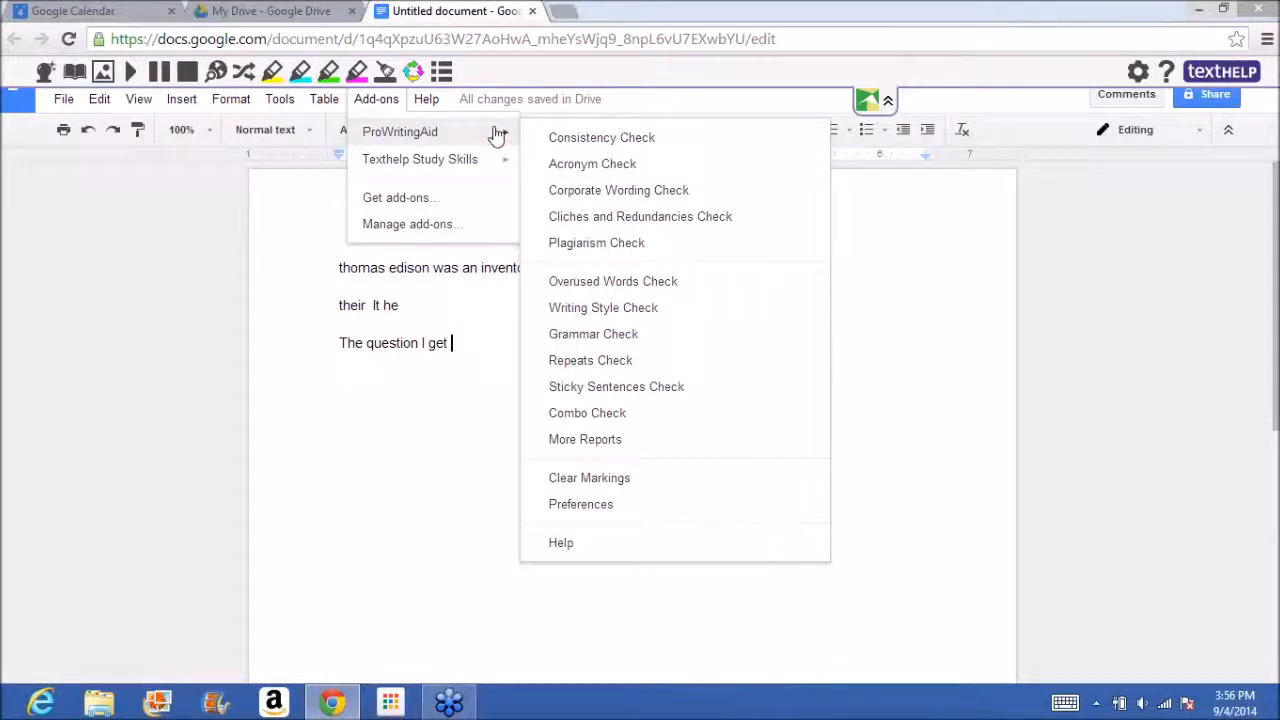
pyautogui.click(1264, 46)
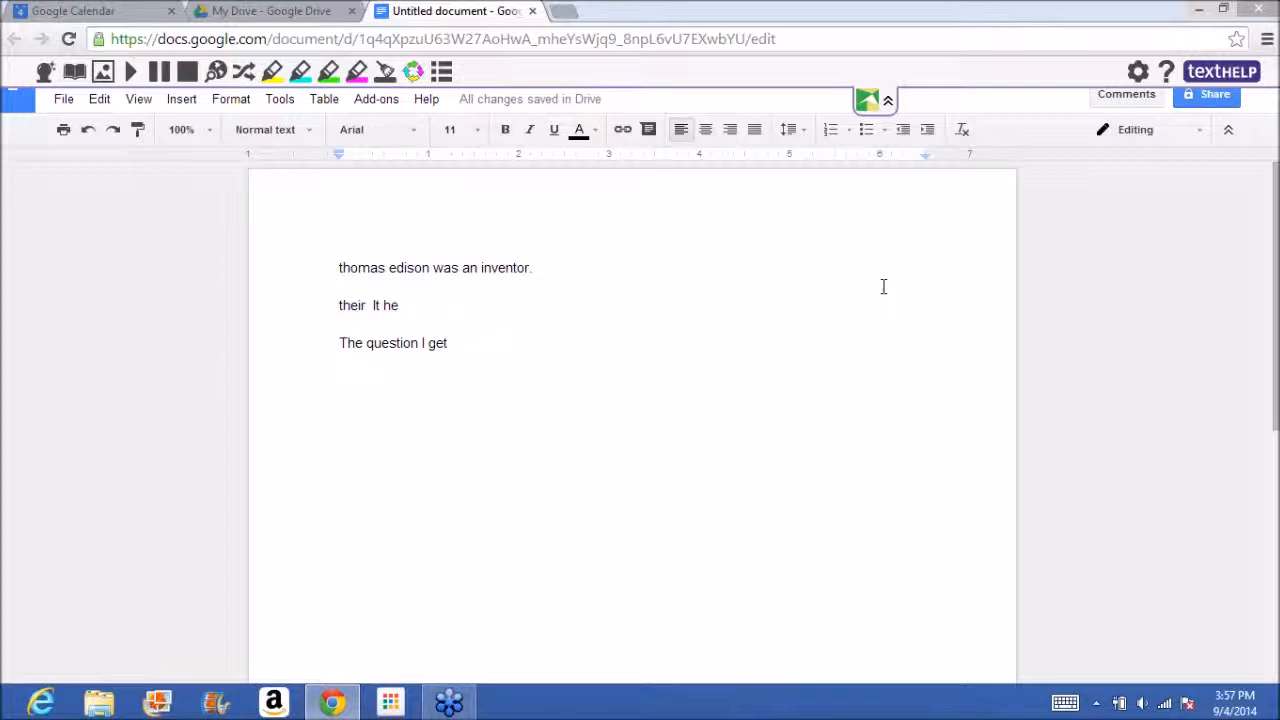
# Search the web for "chrome web store" and open the Chrome Web Store from the results.
pyautogui.click(580, 42)
pyautogui.write('chrom')
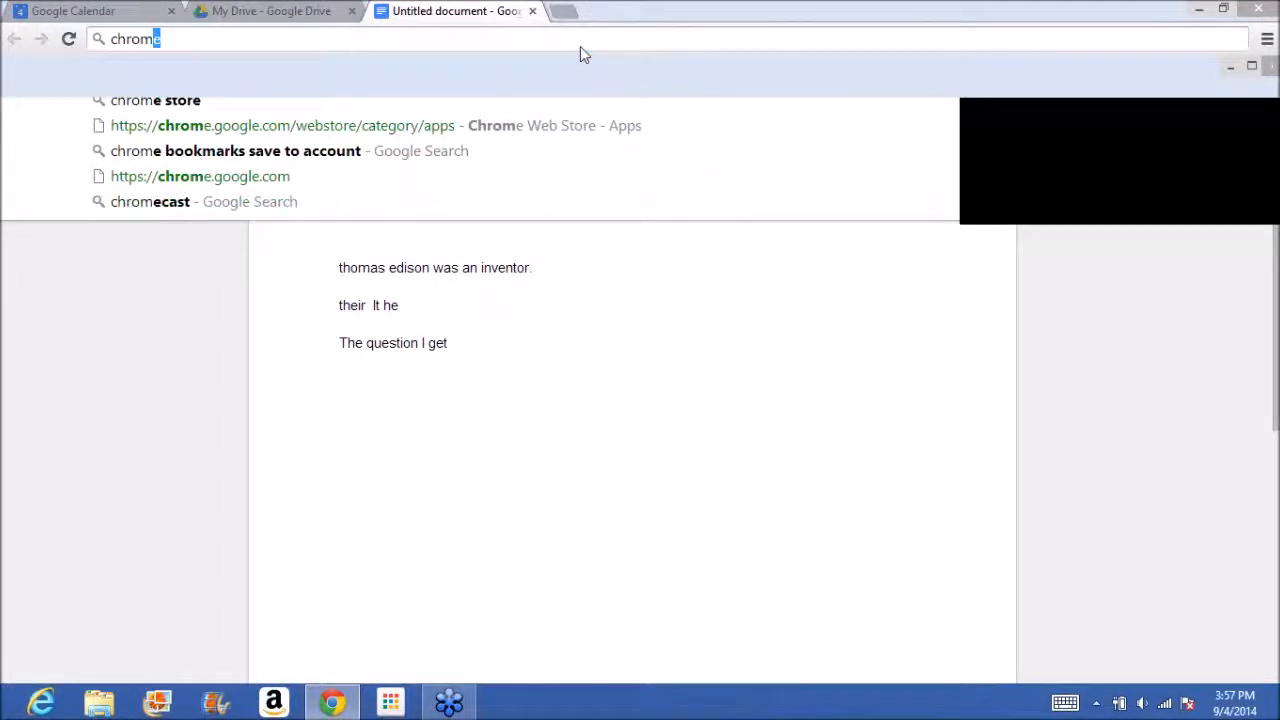
pyautogui.write('e web store')
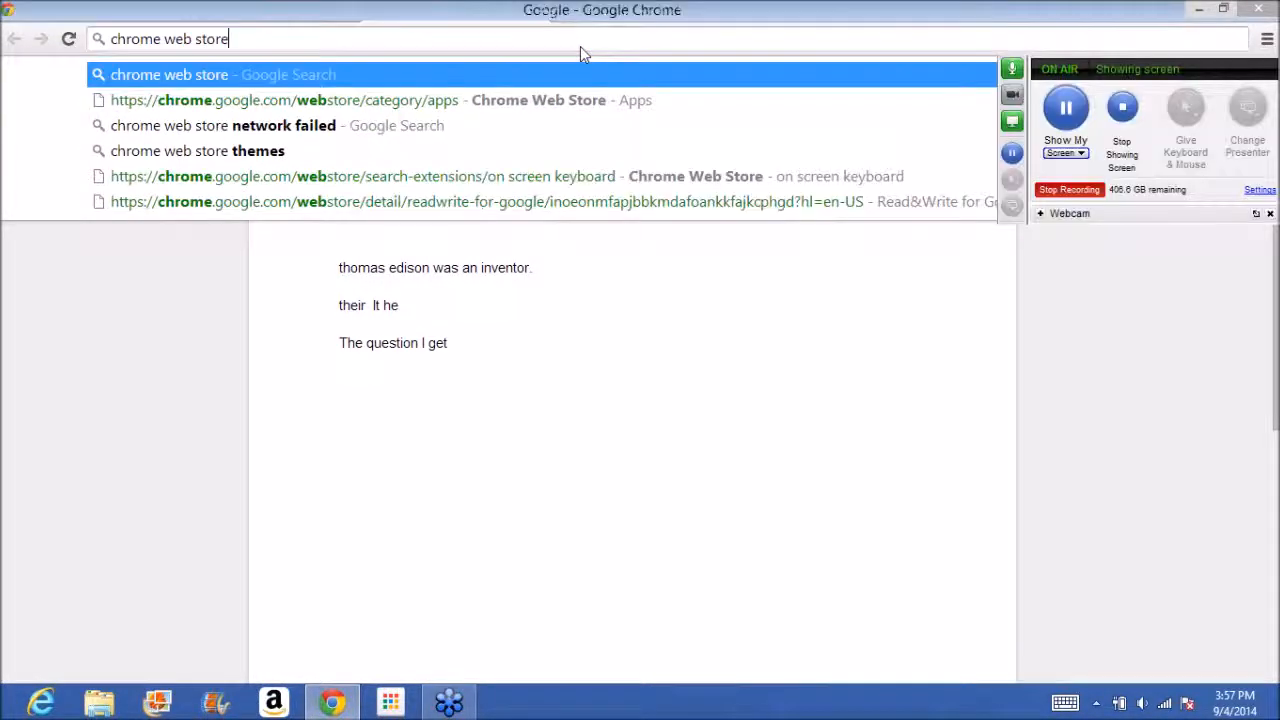
pyautogui.press('Return')
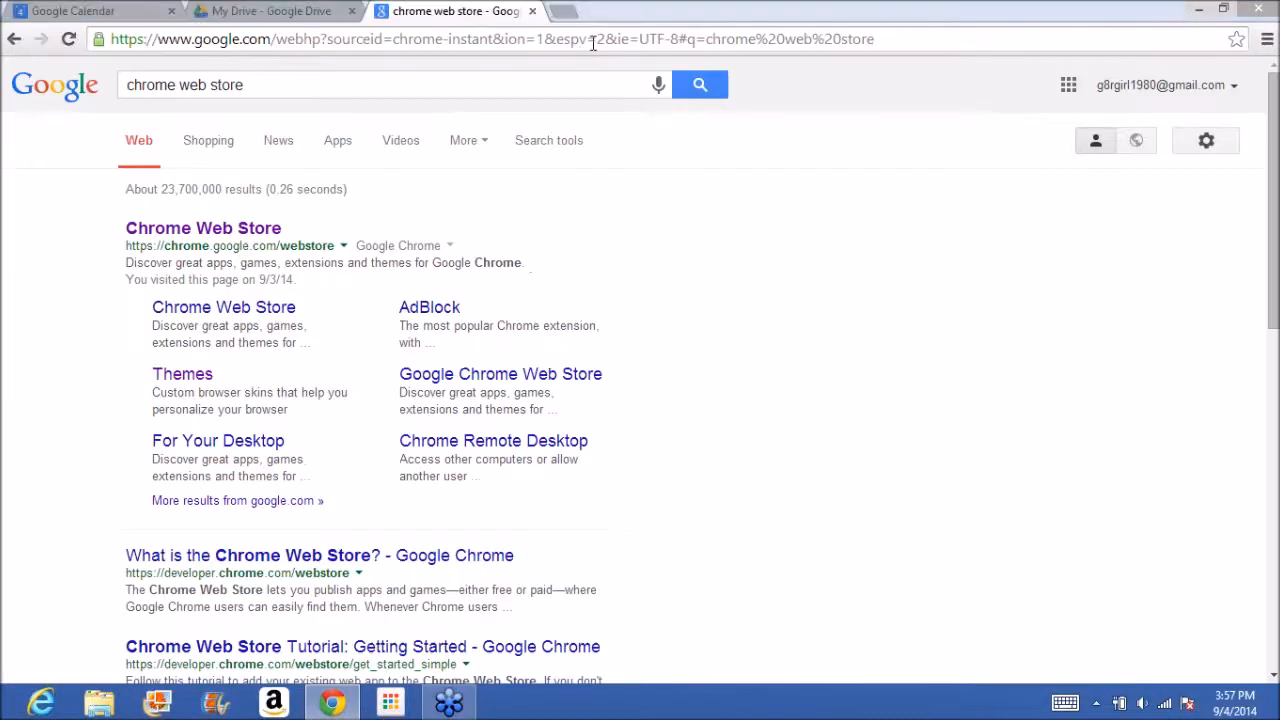
pyautogui.click(245, 230)
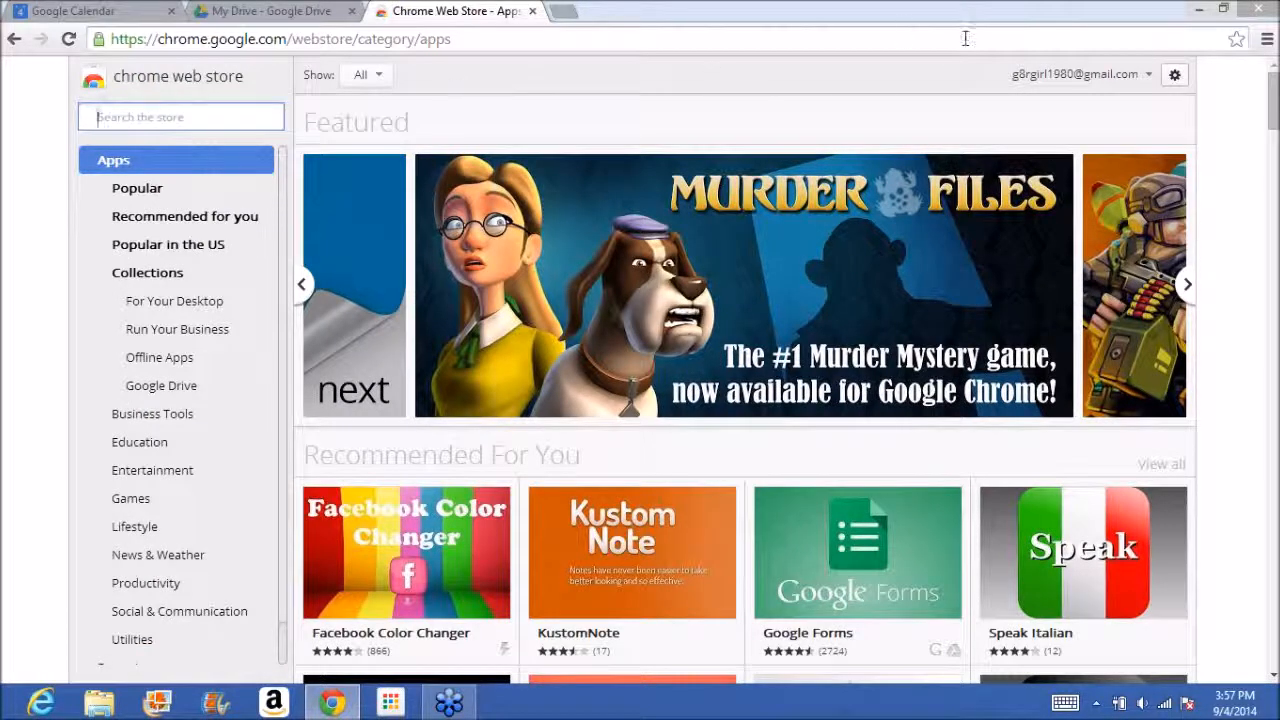
pyautogui.click(1008, 45)
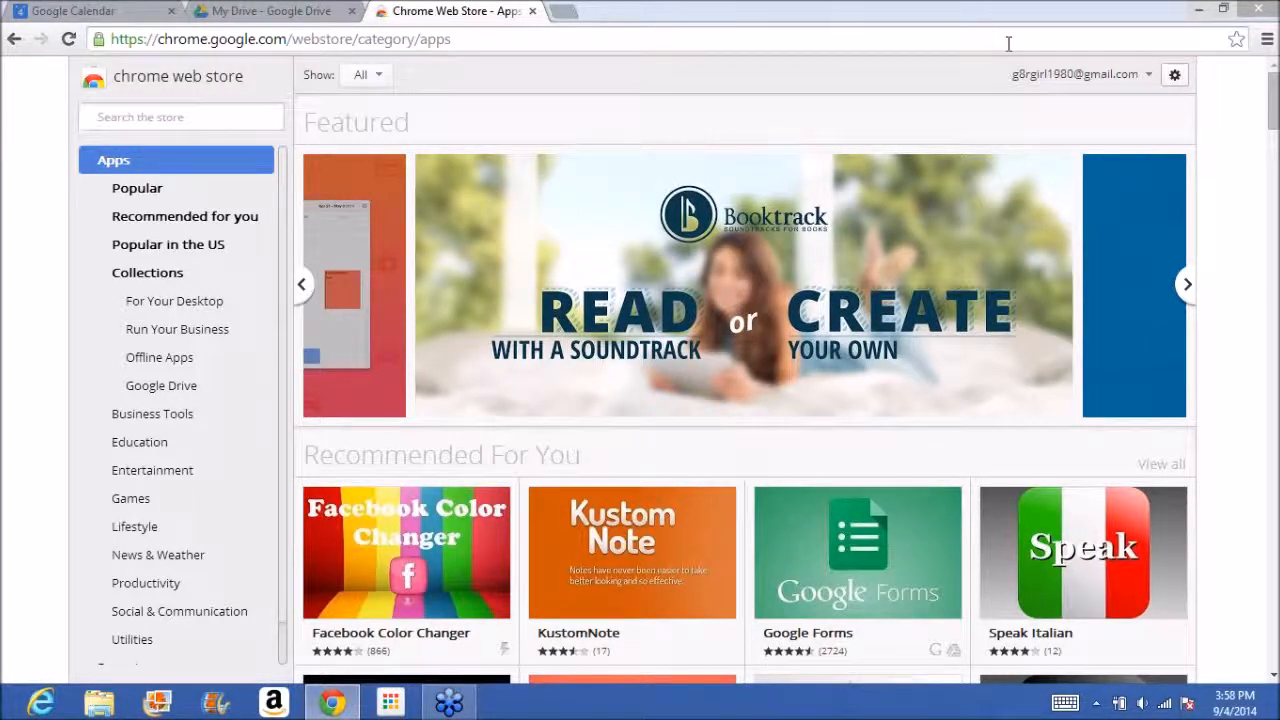
# Search the store for "khan academy" using the suggested term.
pyautogui.click(224, 110)
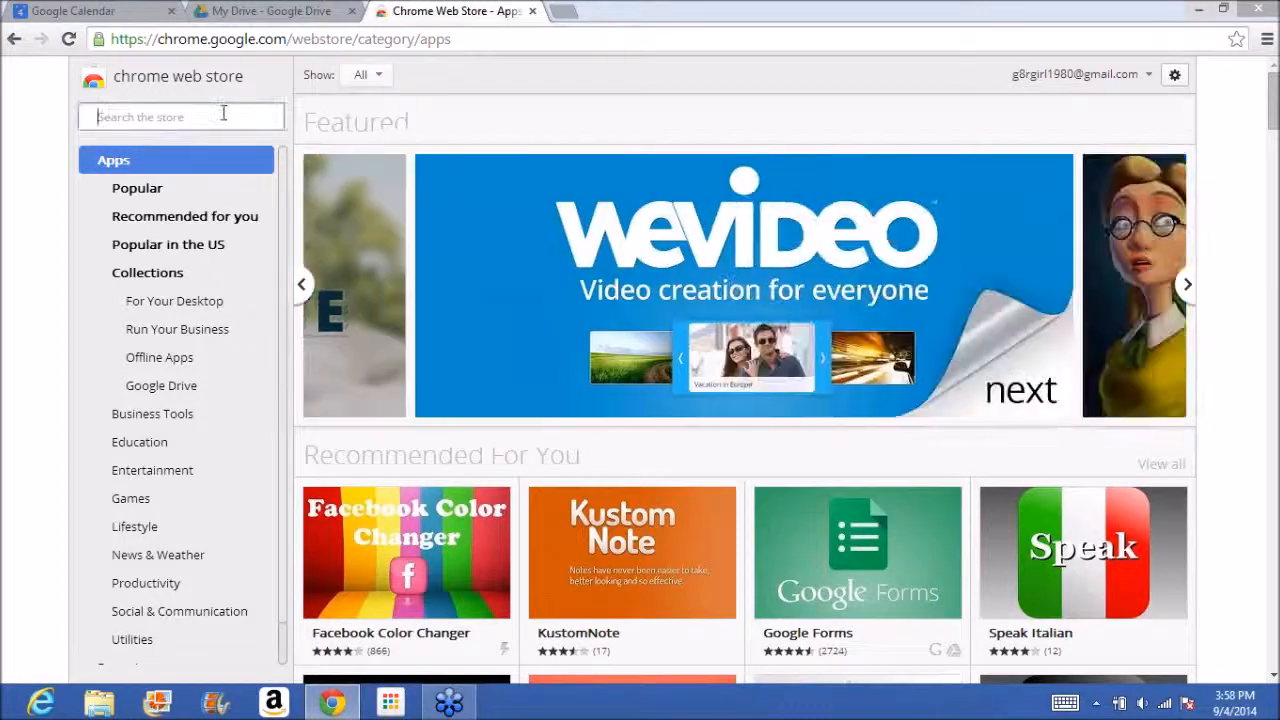
pyautogui.write('khan')
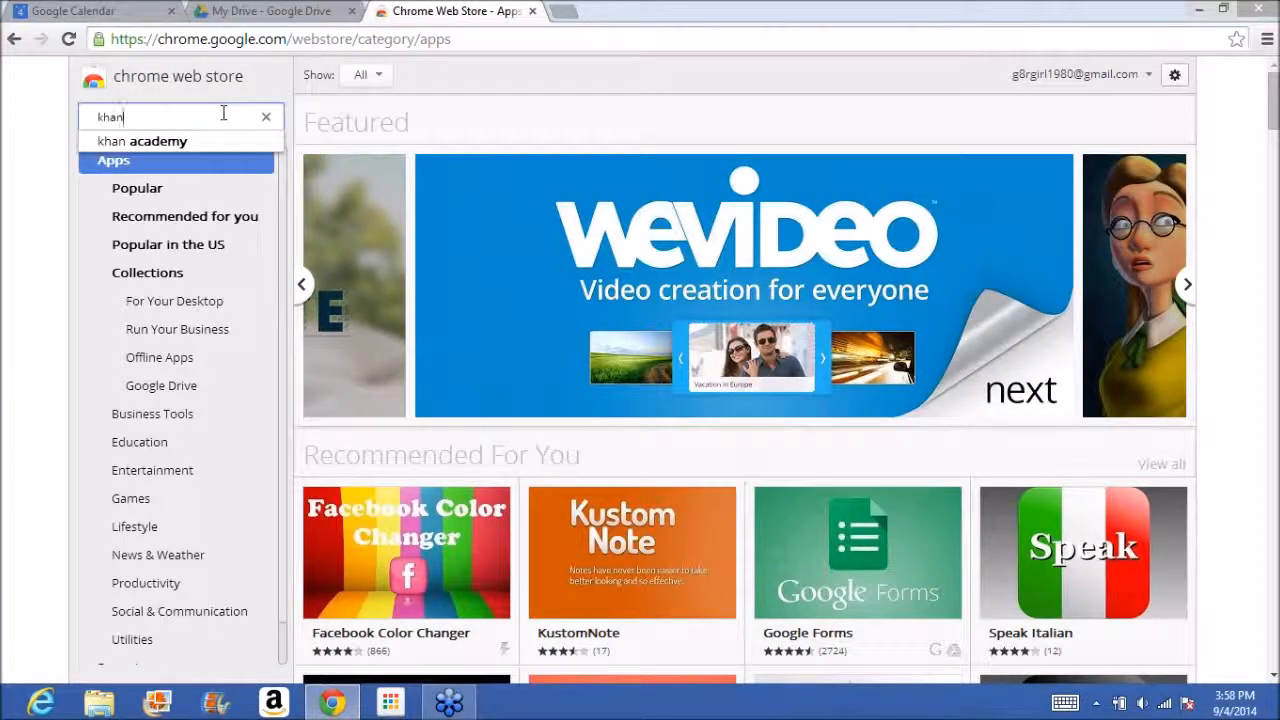
pyautogui.press('Down')
pyautogui.press('Return')
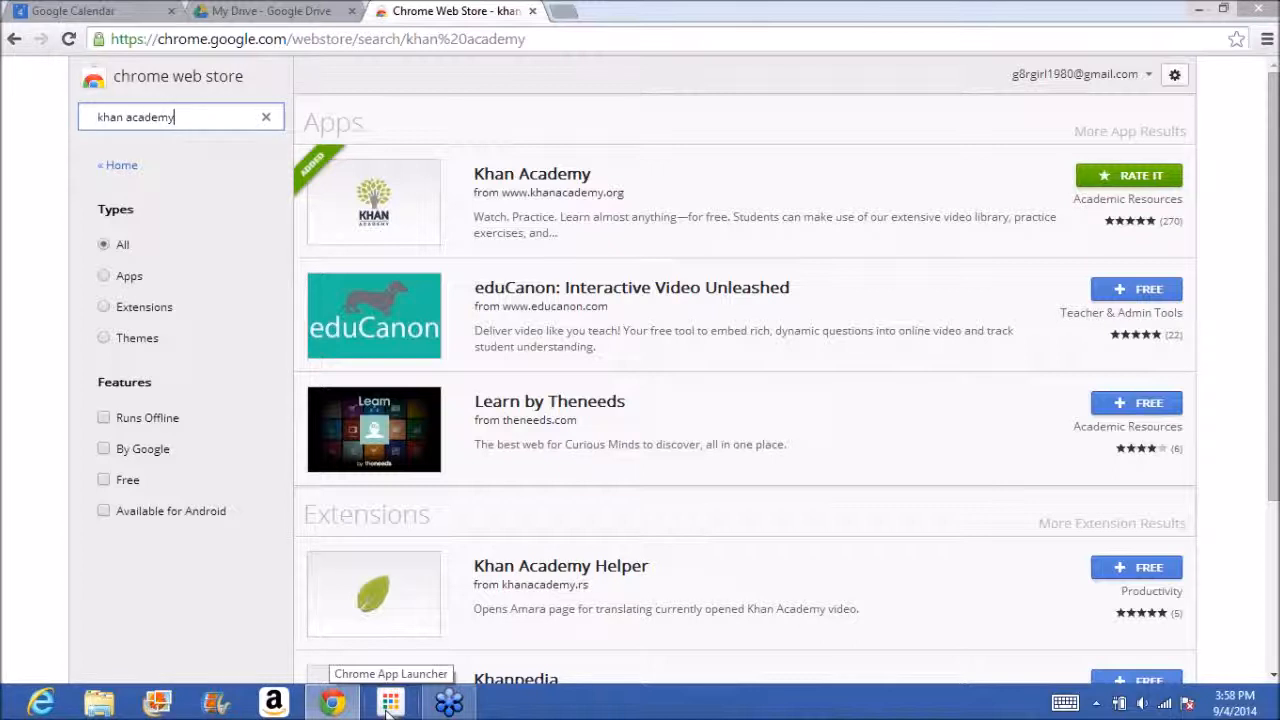
# Open the Khan Academy app from the Chrome App Launcher and close its page again.
pyautogui.click(388, 705)
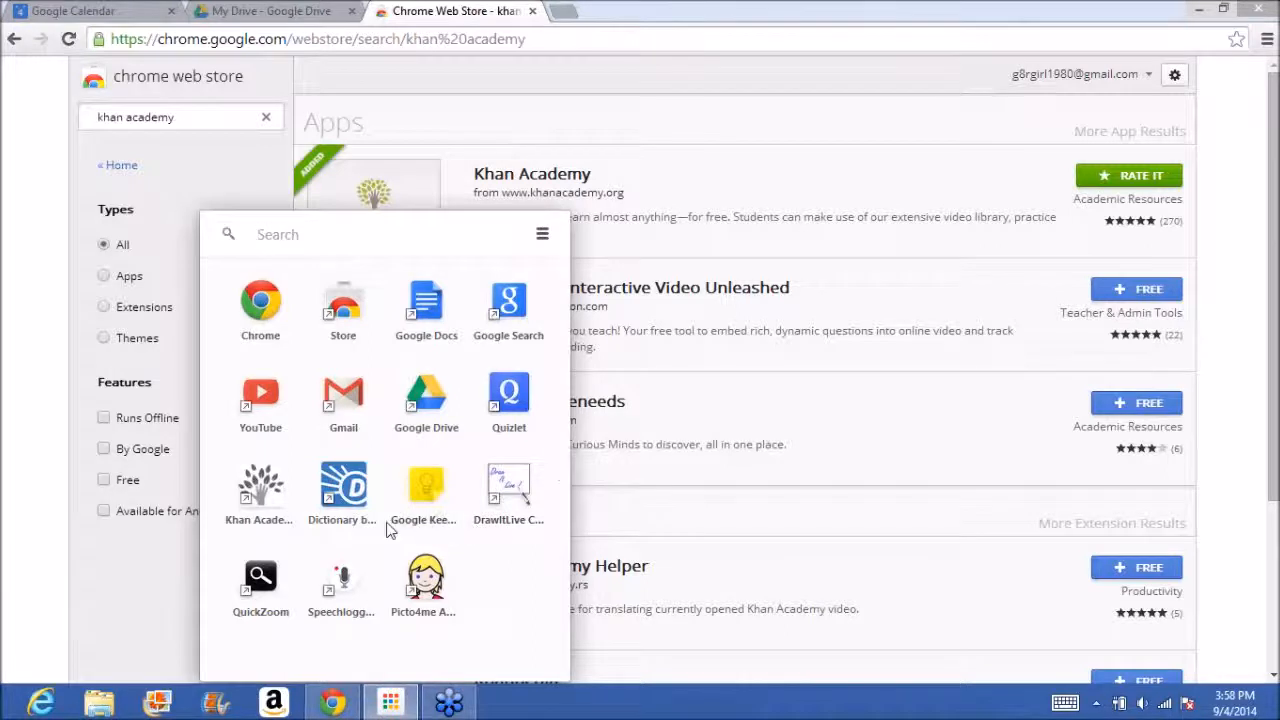
pyautogui.click(267, 502)
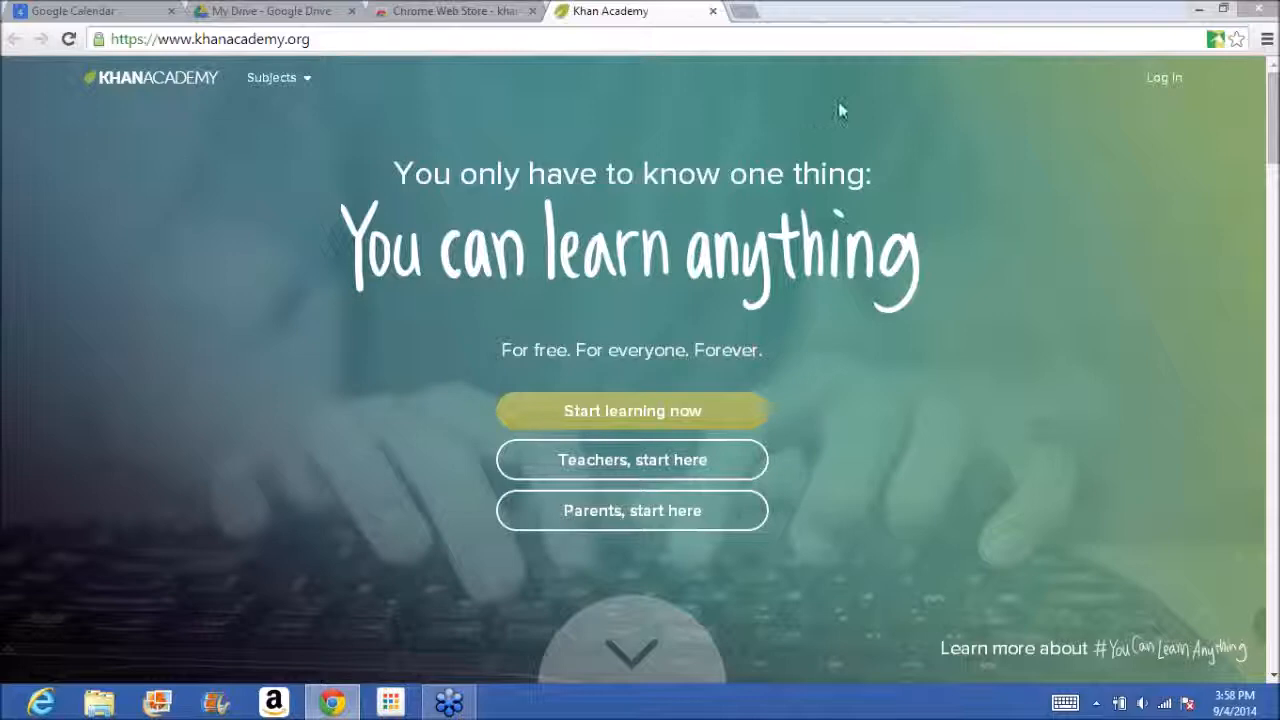
pyautogui.click(713, 12)
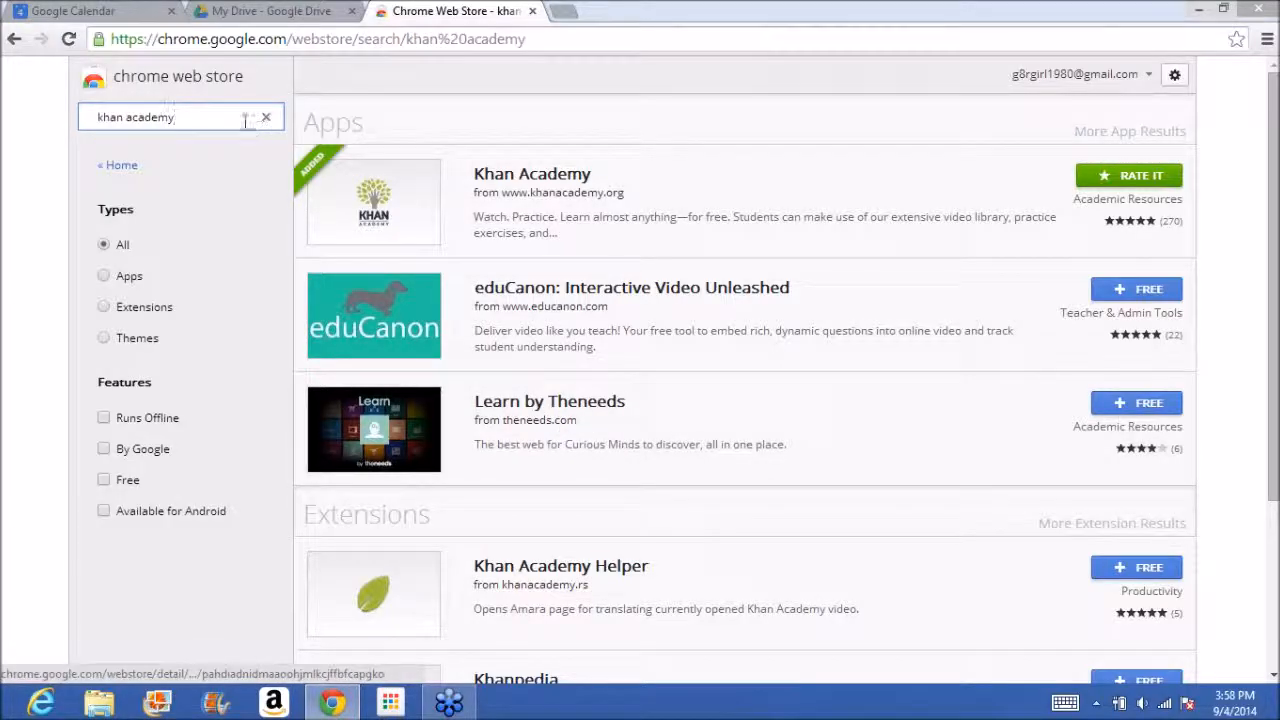
# Search the store for "flashcard" and browse the expanded list of app results.
pyautogui.moveTo(229, 119); pyautogui.dragTo(12, 116)
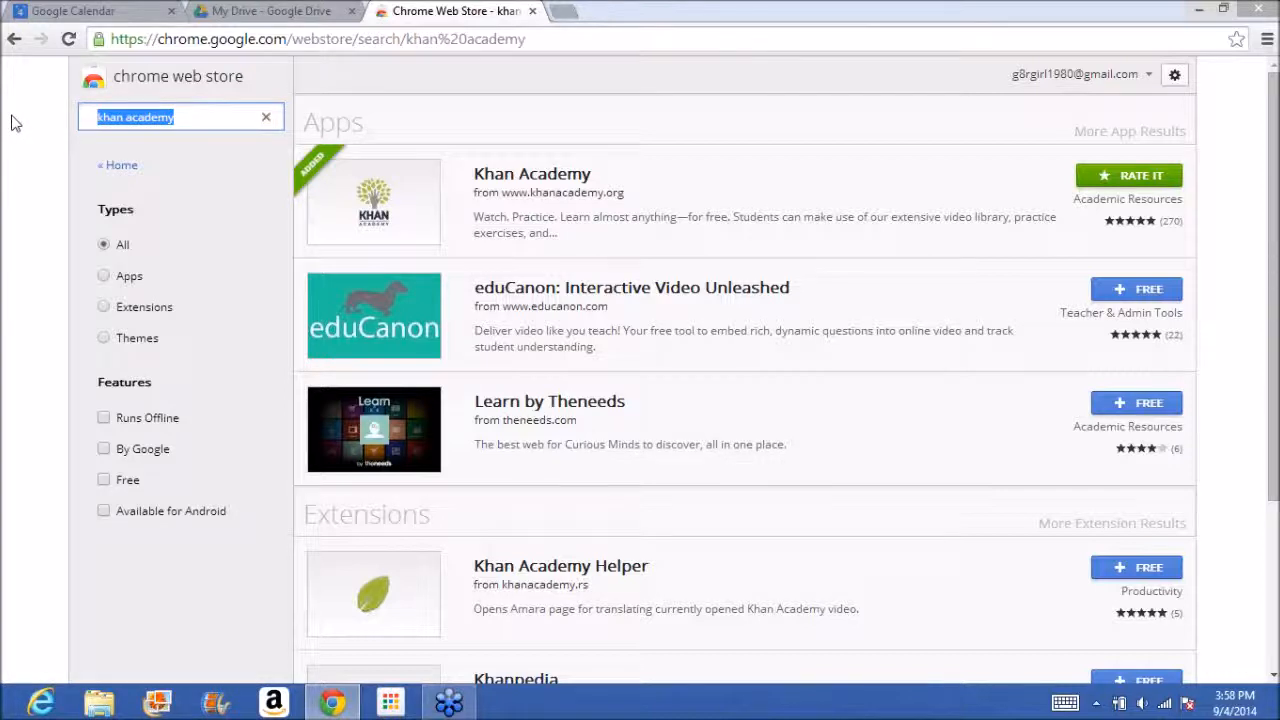
pyautogui.write('f')
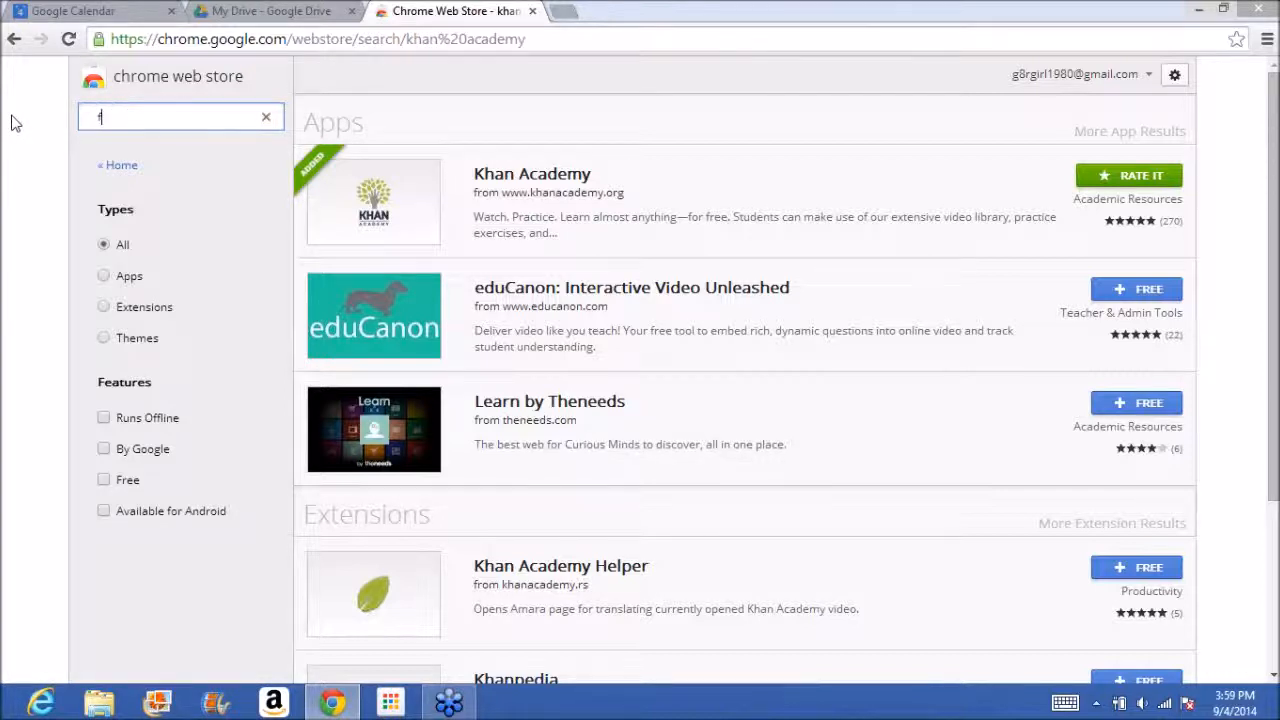
pyautogui.write('lashcard')
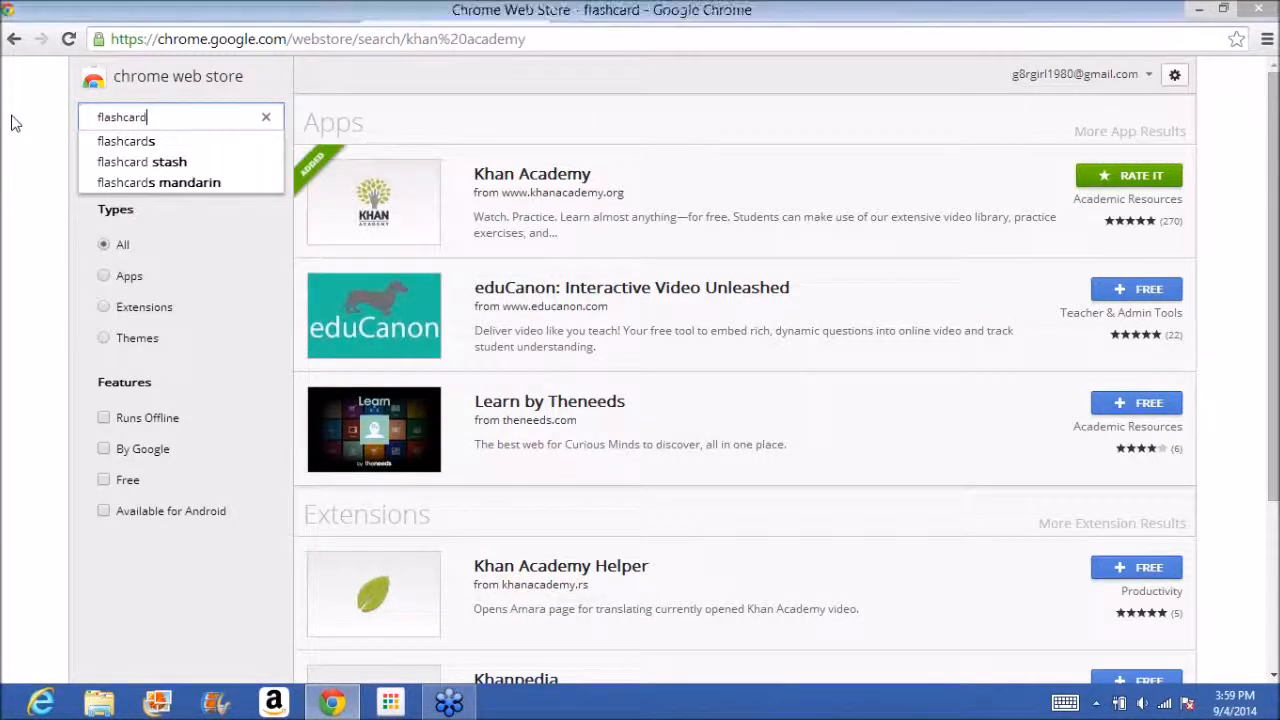
pyautogui.press('Return')
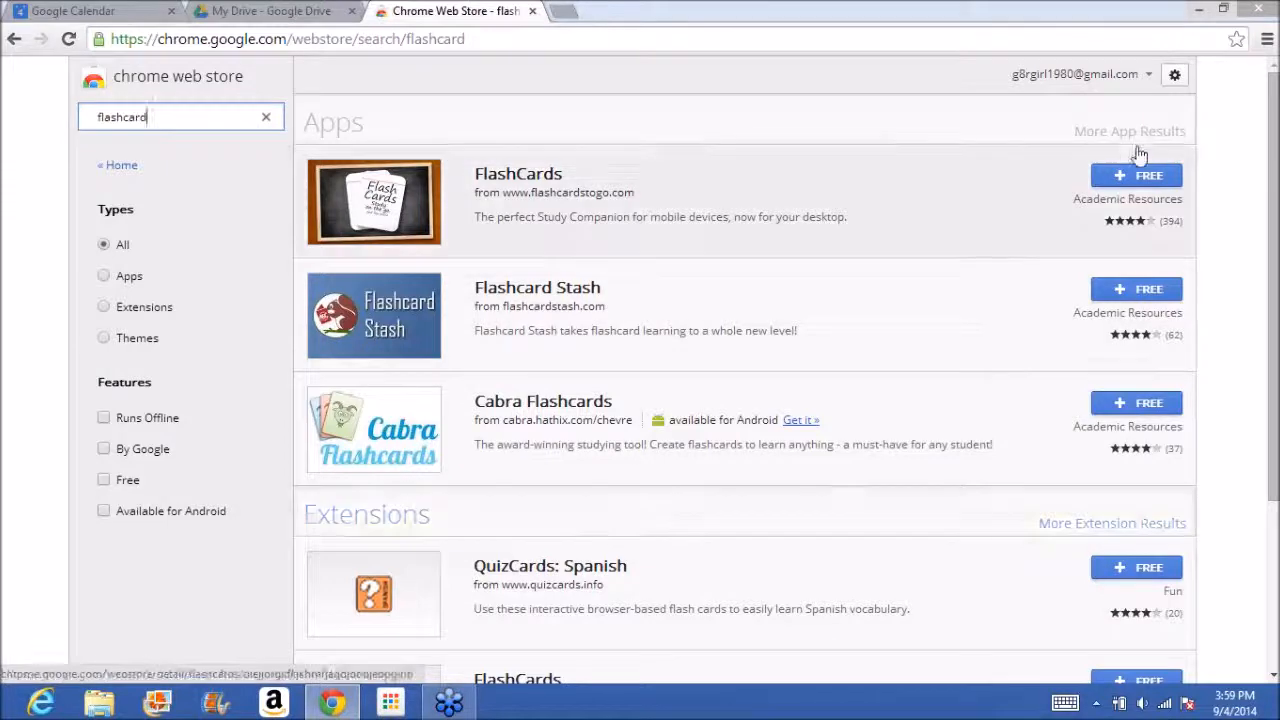
pyautogui.click(1136, 141)
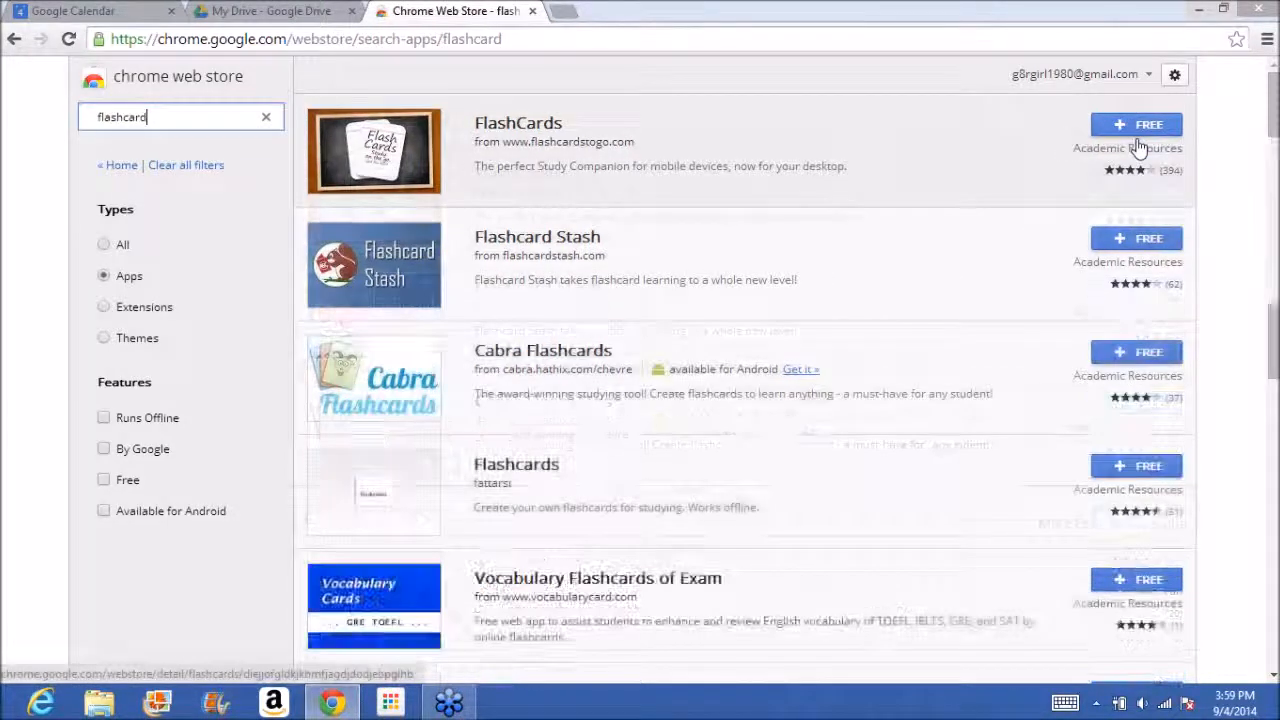
pyautogui.click(1273, 305)
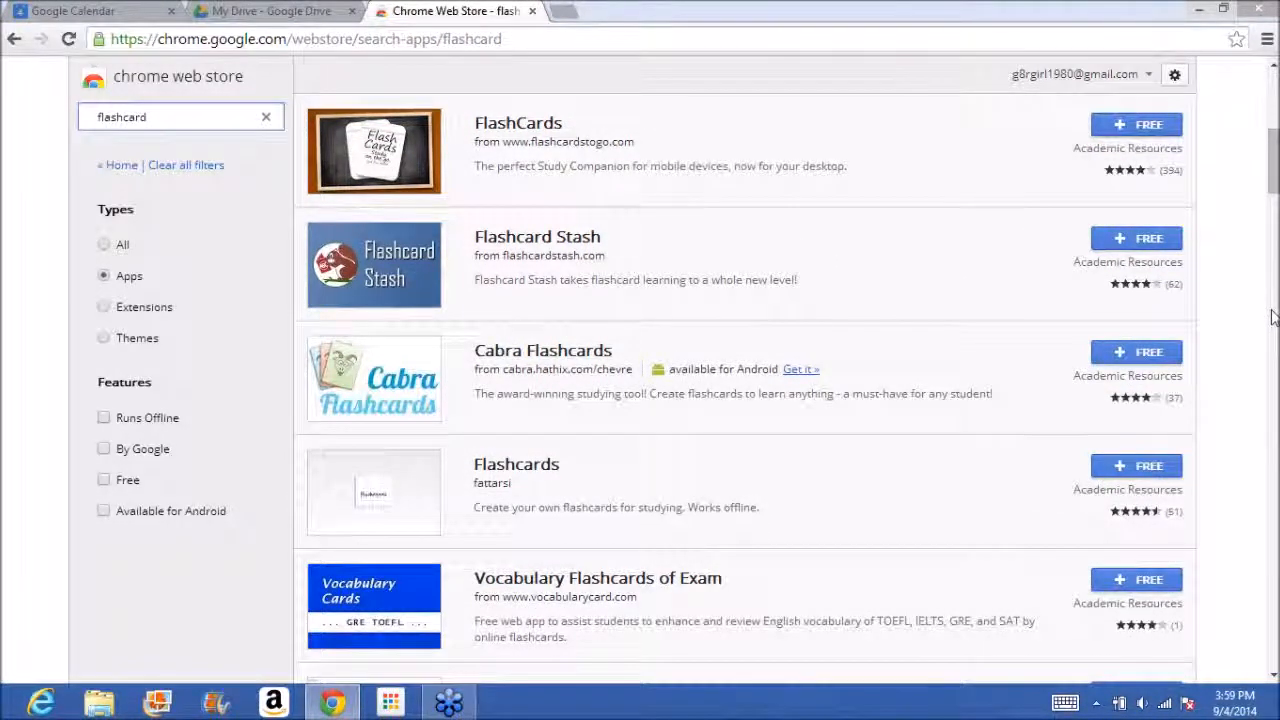
pyautogui.click(1273, 317)
pyautogui.click(1274, 341)
pyautogui.click(1276, 363)
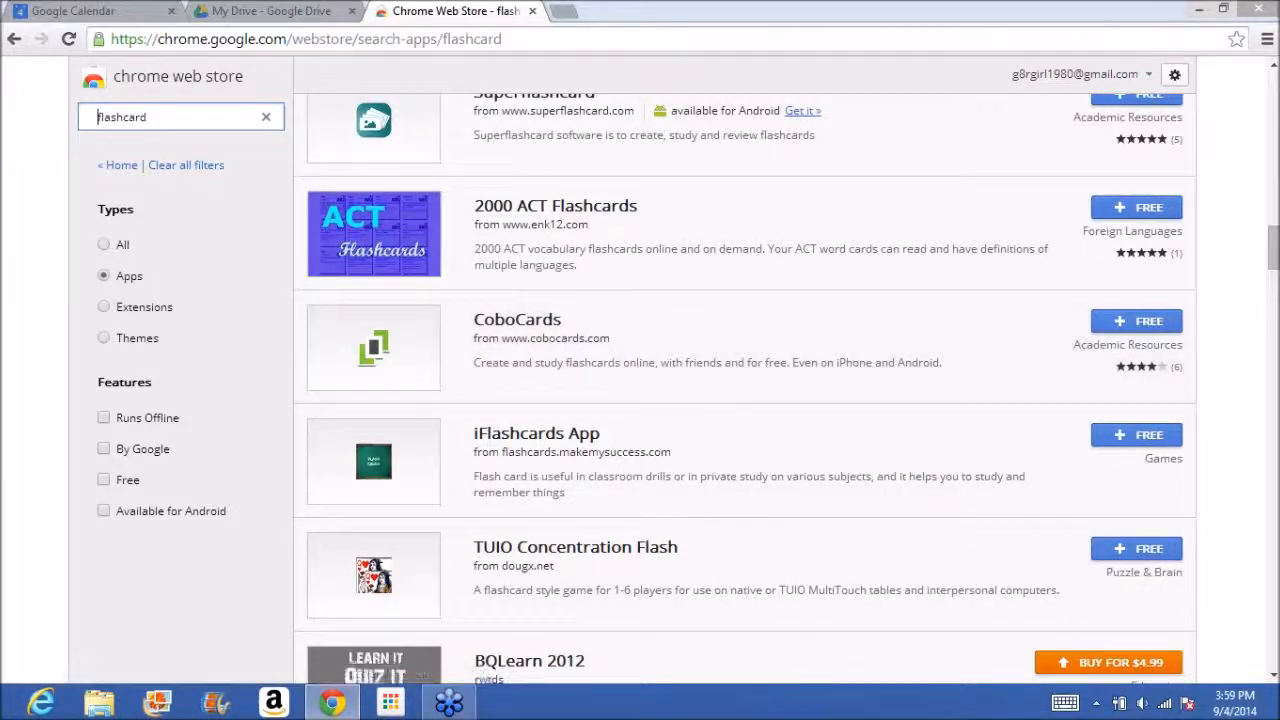
pyautogui.click(1274, 285)
pyautogui.moveTo(1274, 285); pyautogui.dragTo(1268, 91)
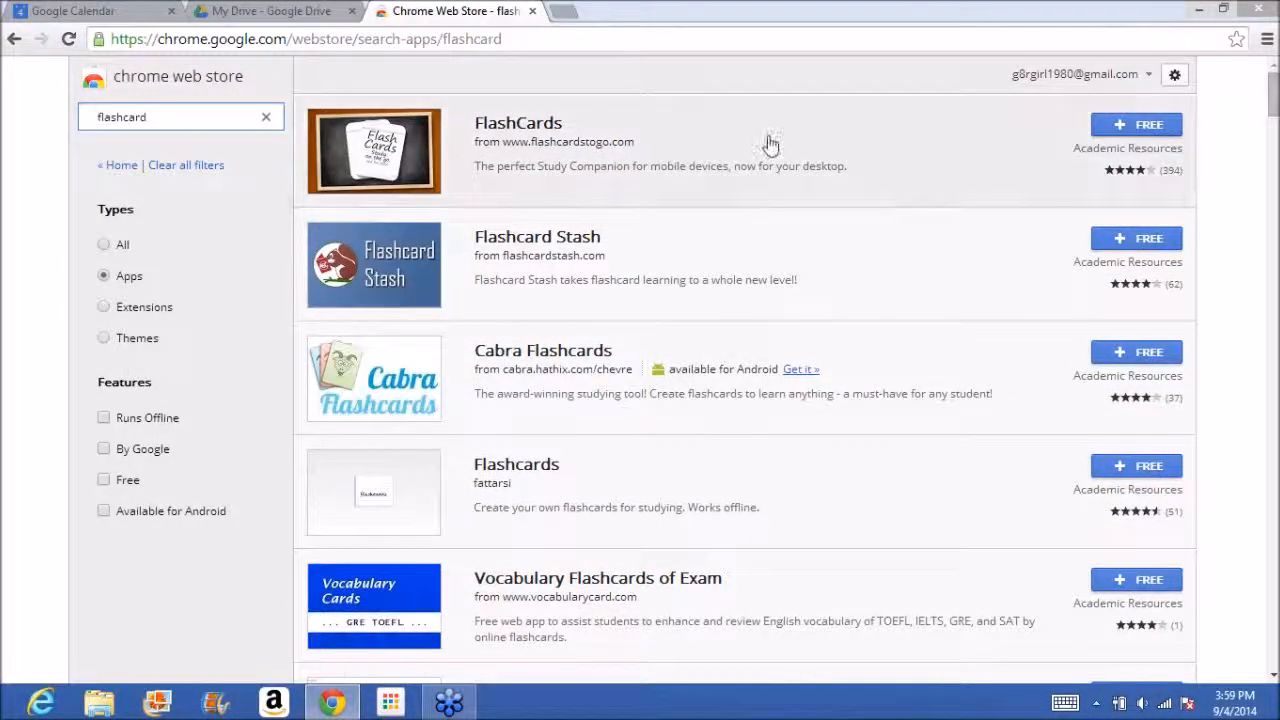
# Open the FlashCards app listing and look through its overview, details, reviews and related apps.
pyautogui.click(548, 126)
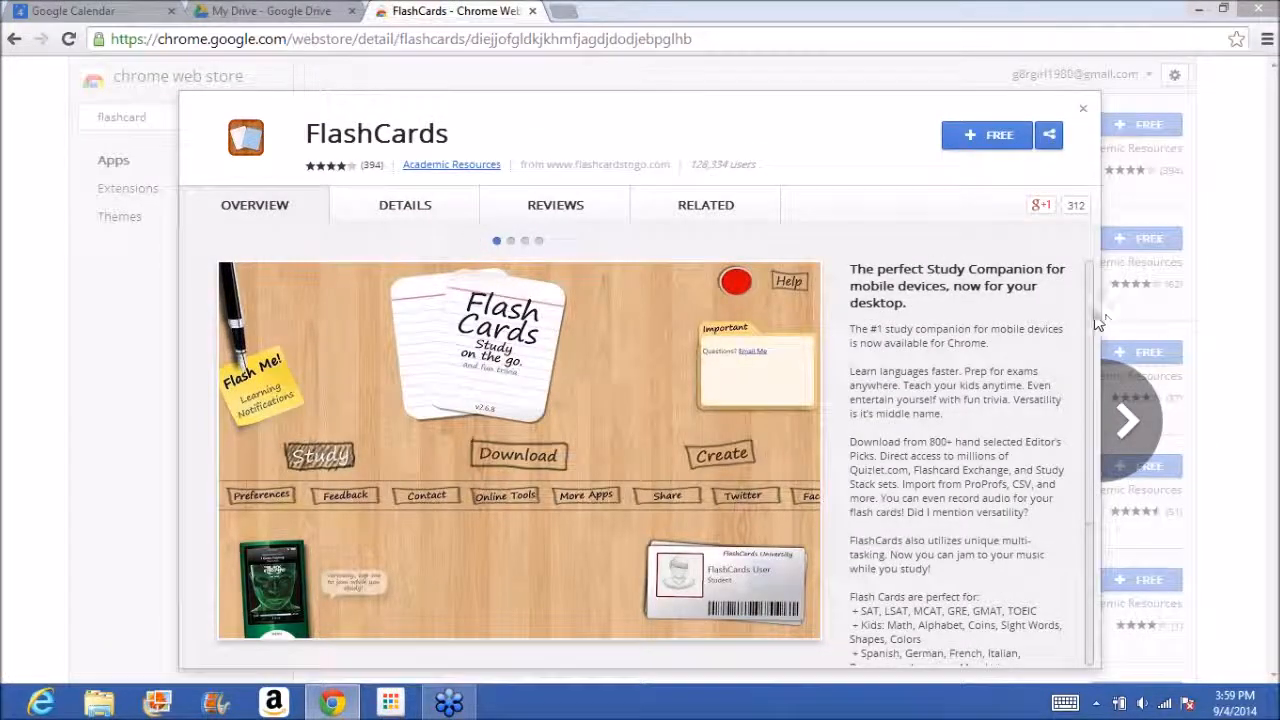
pyautogui.scroll(-2, 1080, 354)
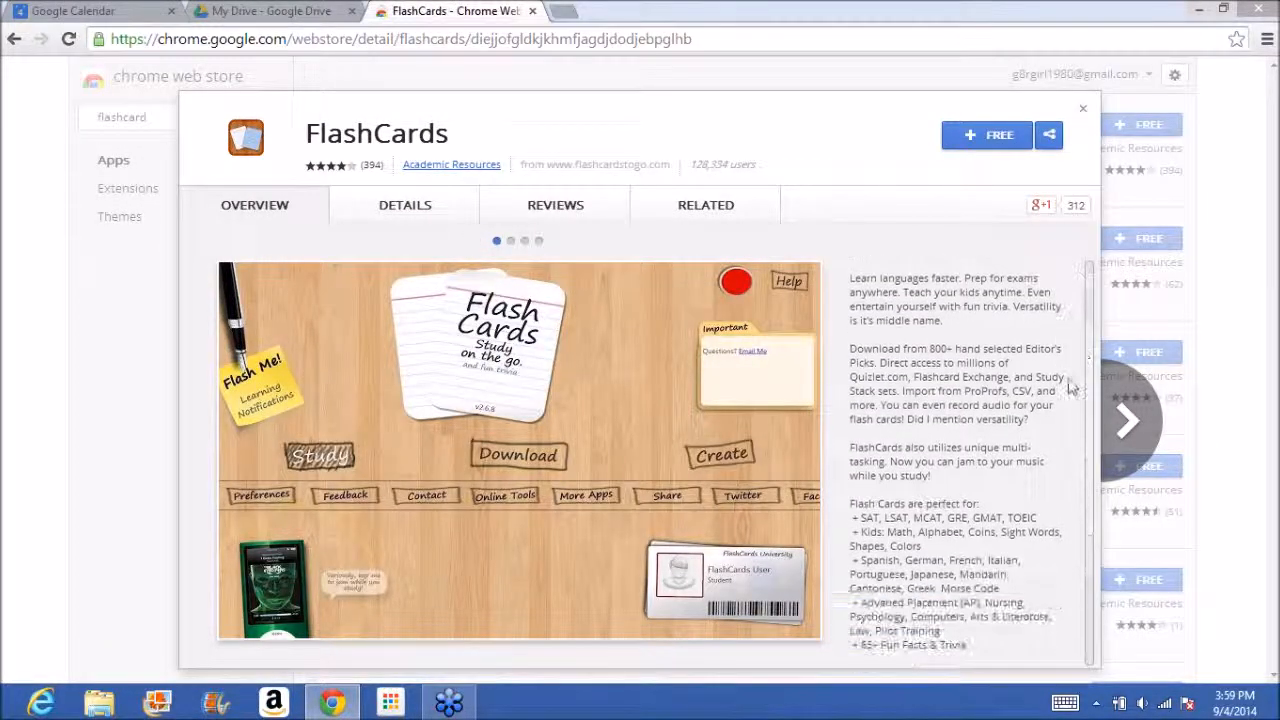
pyautogui.click(423, 206)
pyautogui.click(530, 215)
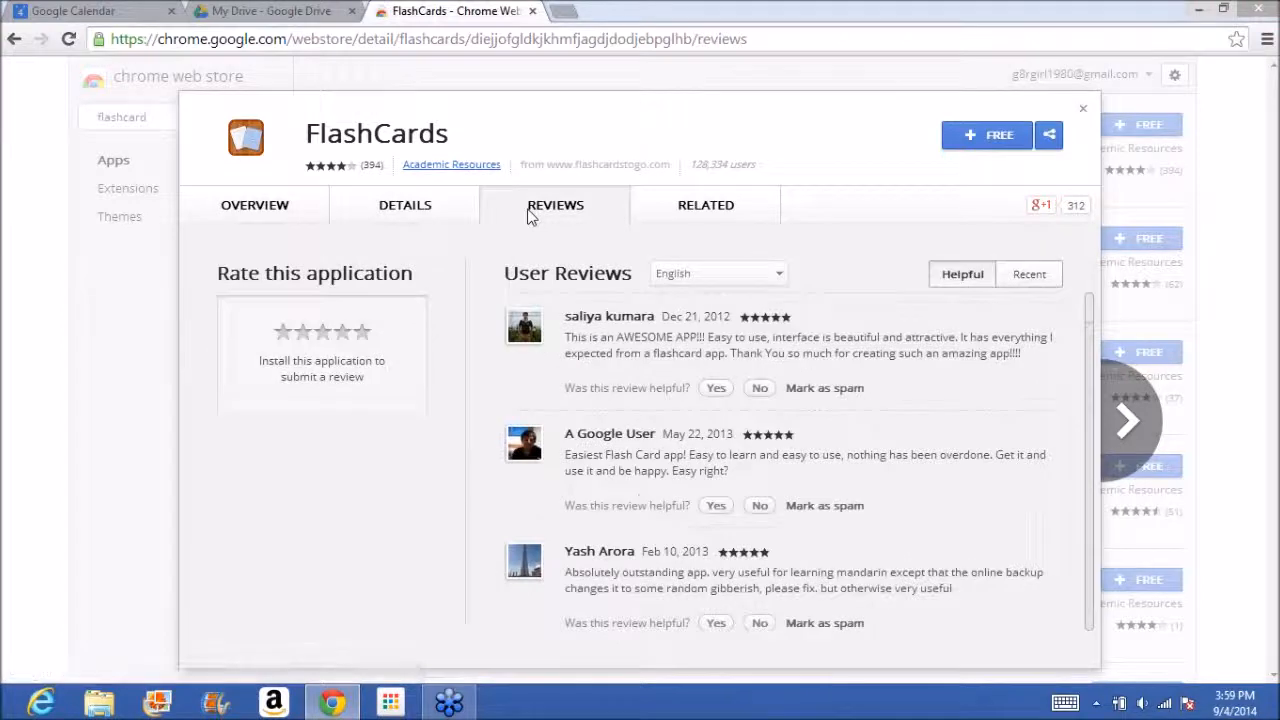
pyautogui.click(697, 212)
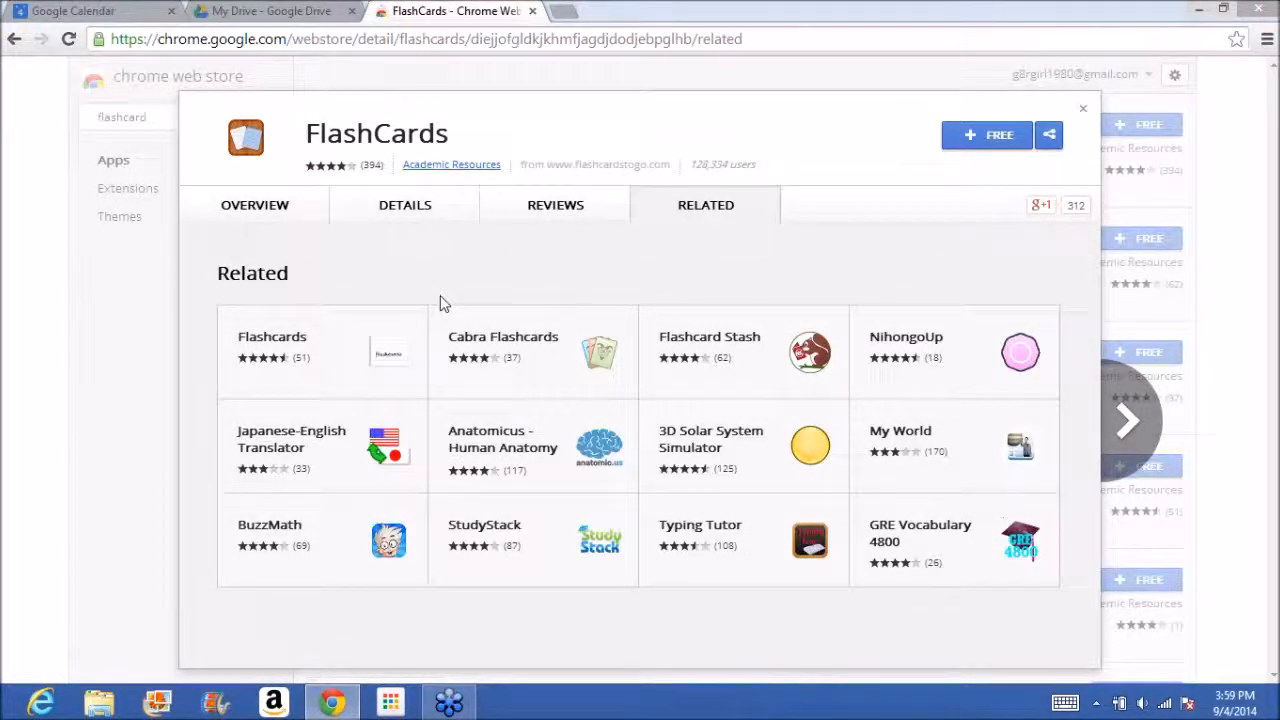
# Open StudyStack from the related apps and add it to Chrome.
pyautogui.click(590, 550)
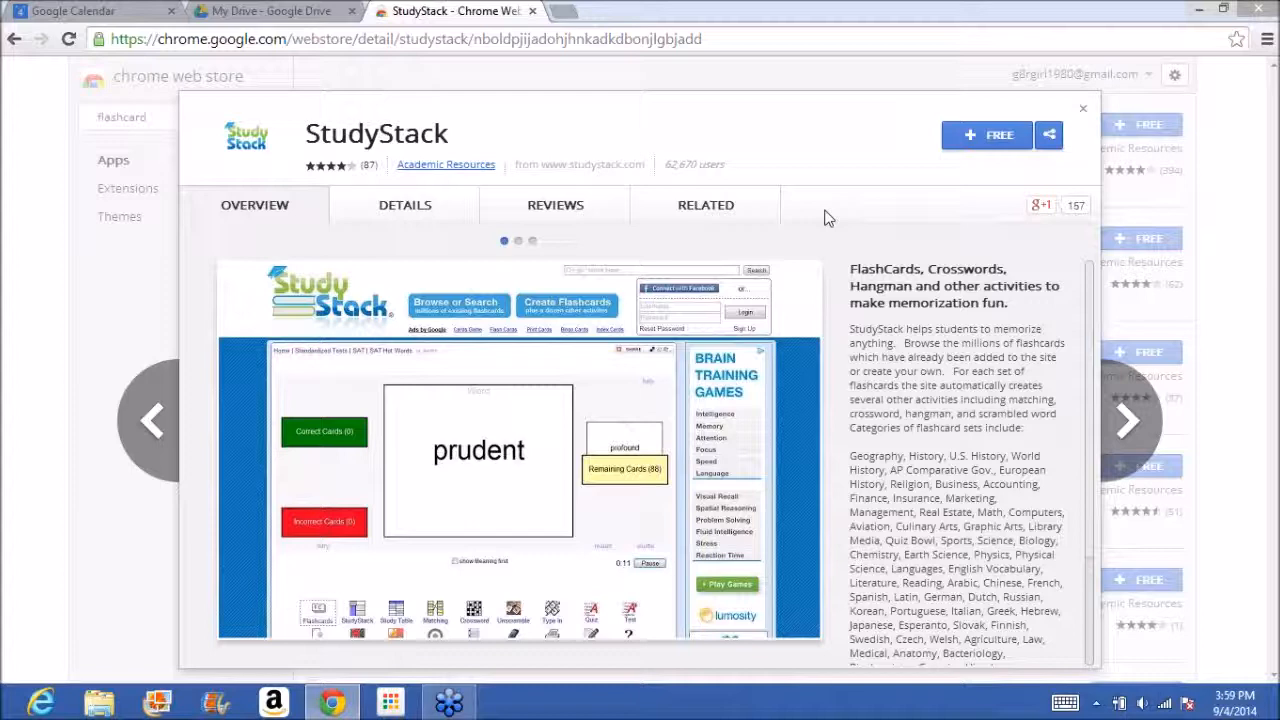
pyautogui.click(972, 142)
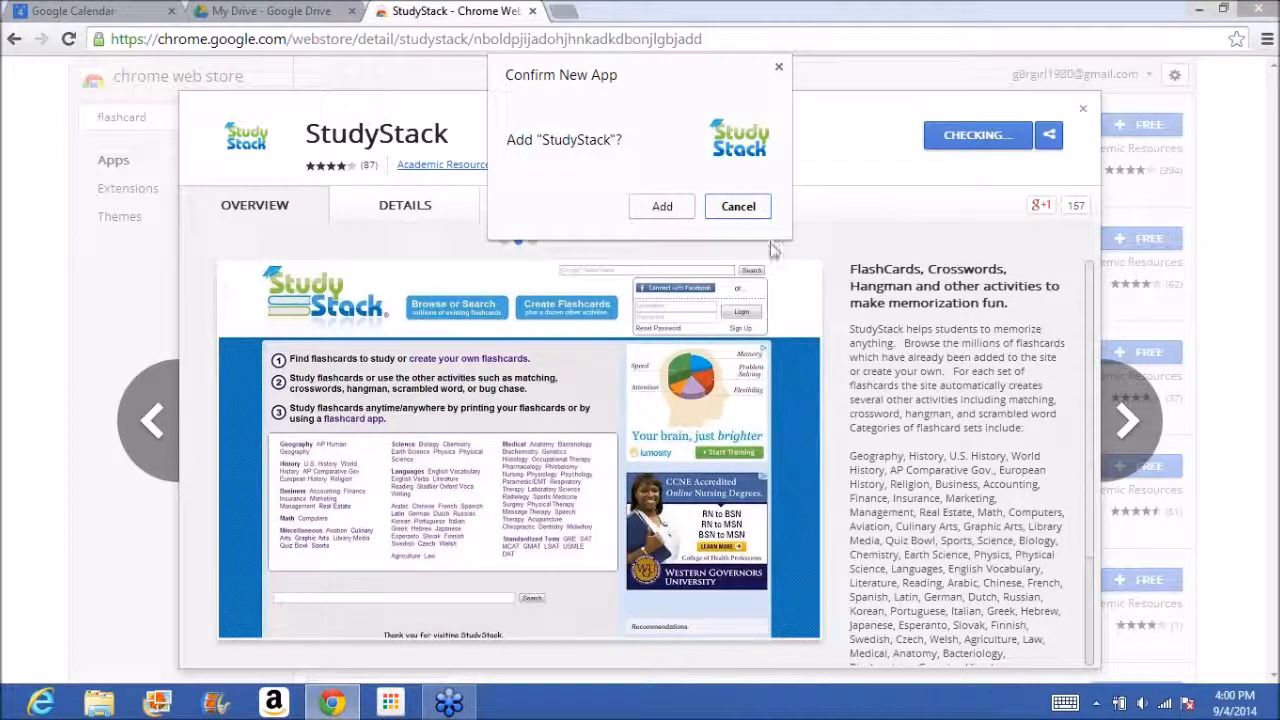
pyautogui.click(683, 212)
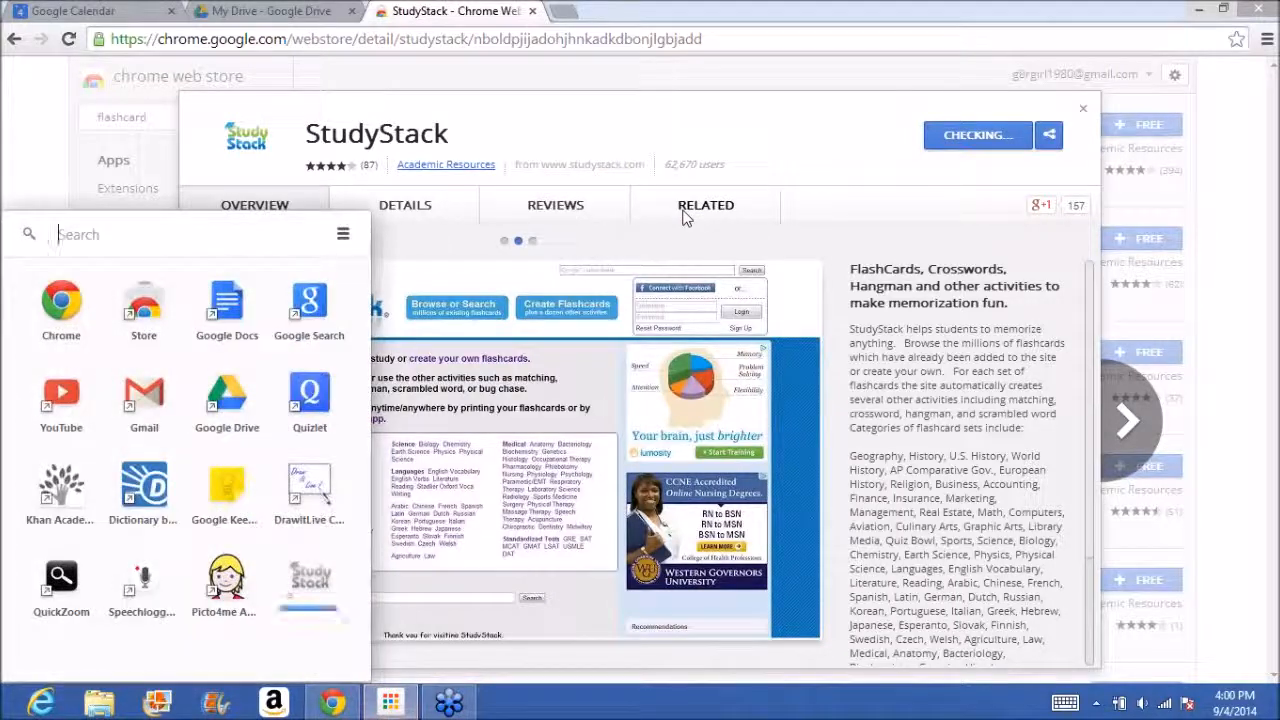
pyautogui.click(683, 212)
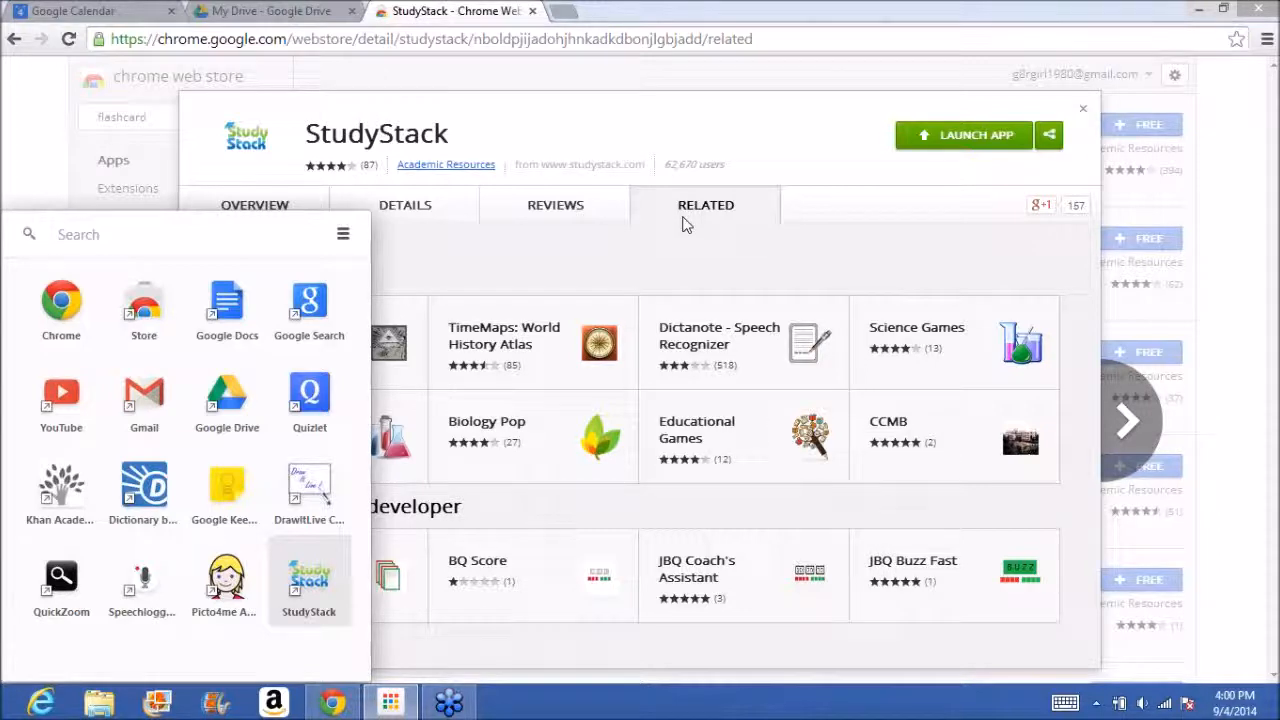
# Launch StudyStack, search it for "inventors" and filter the results to the U.S. History category.
pyautogui.click(320, 585)
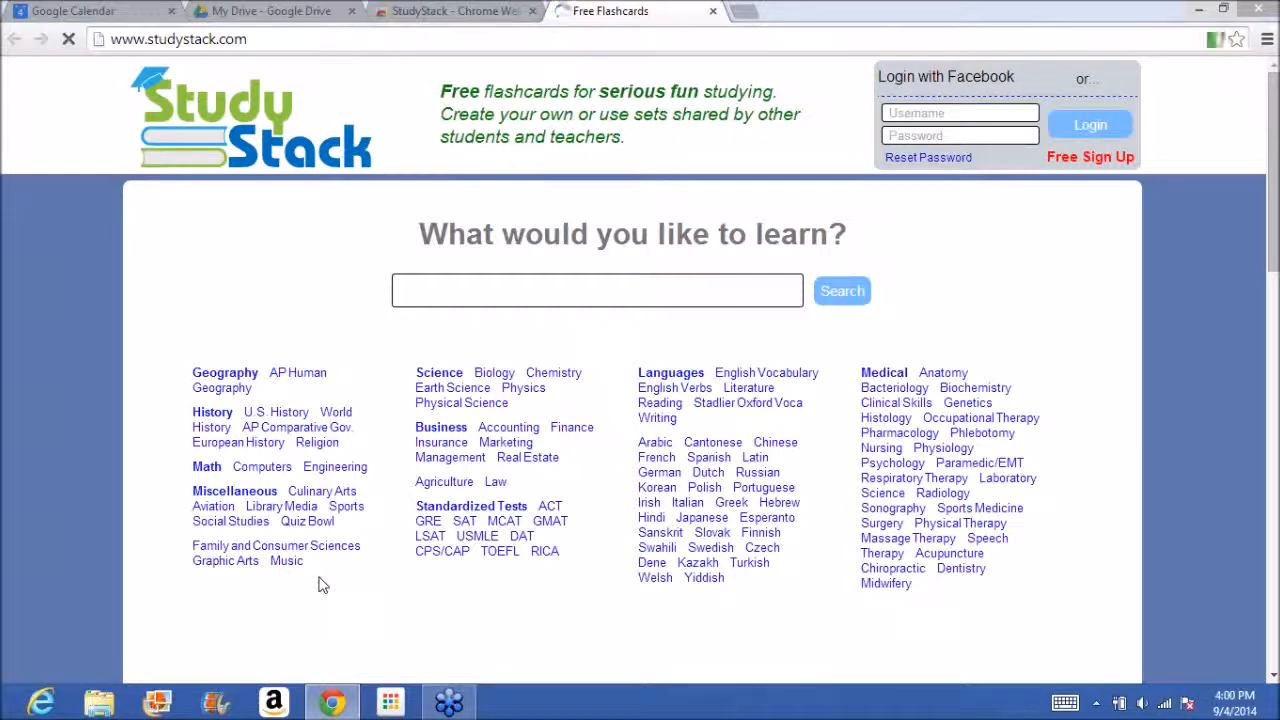
pyautogui.click(517, 283)
pyautogui.write('inventors')
pyautogui.press('Return')
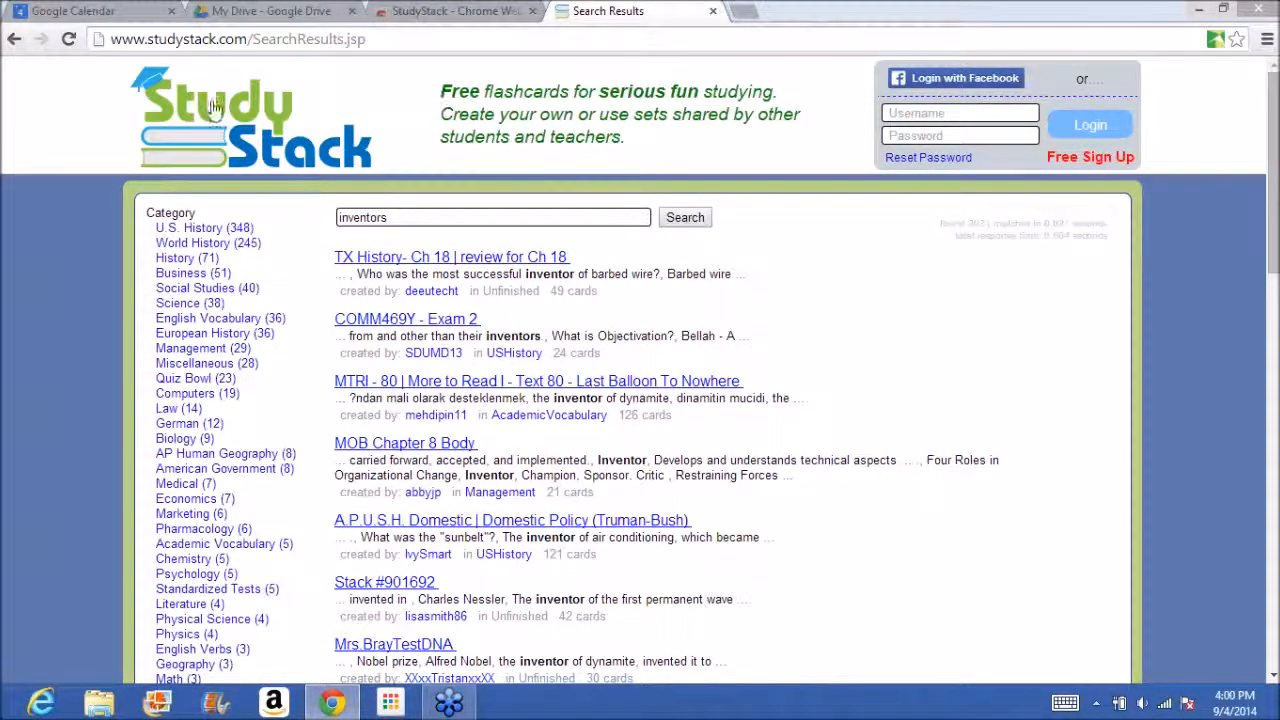
pyautogui.click(219, 227)
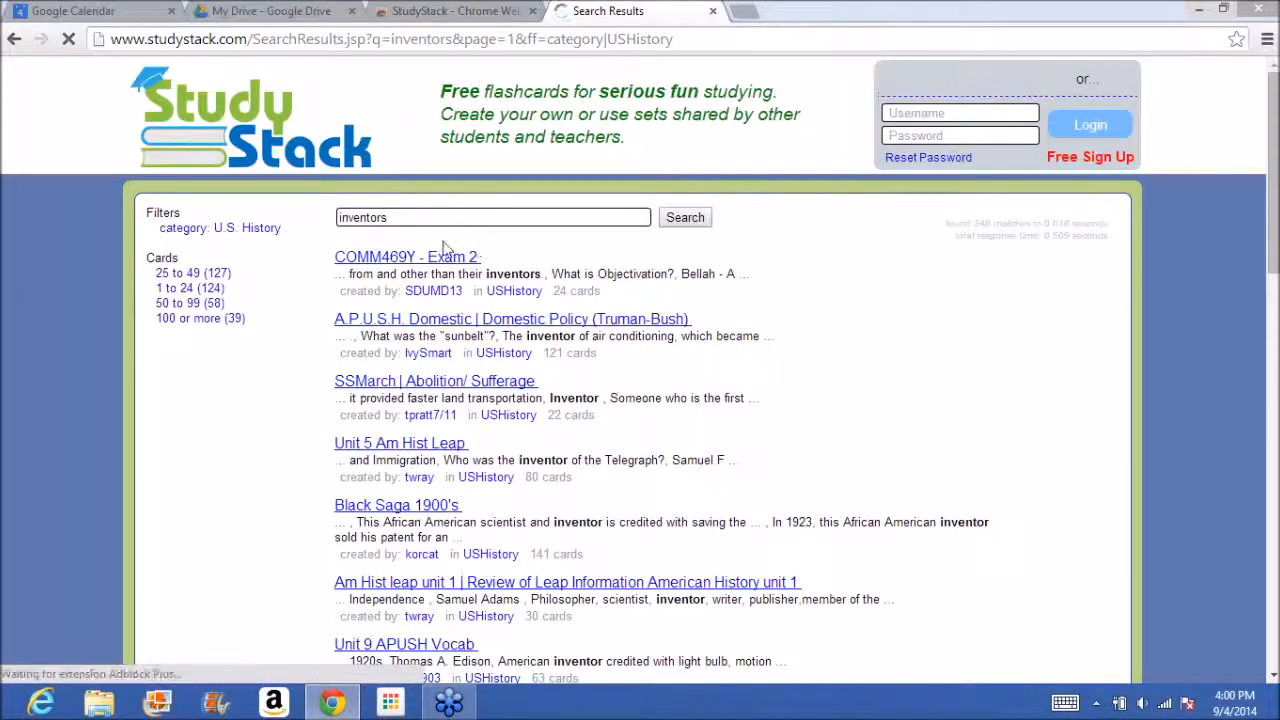
# Open the 1º TECHNO UNIT 1 flashcards from StudyStack's Engineering category, flip the Technology card both ways and close the page.
pyautogui.click(14, 40)
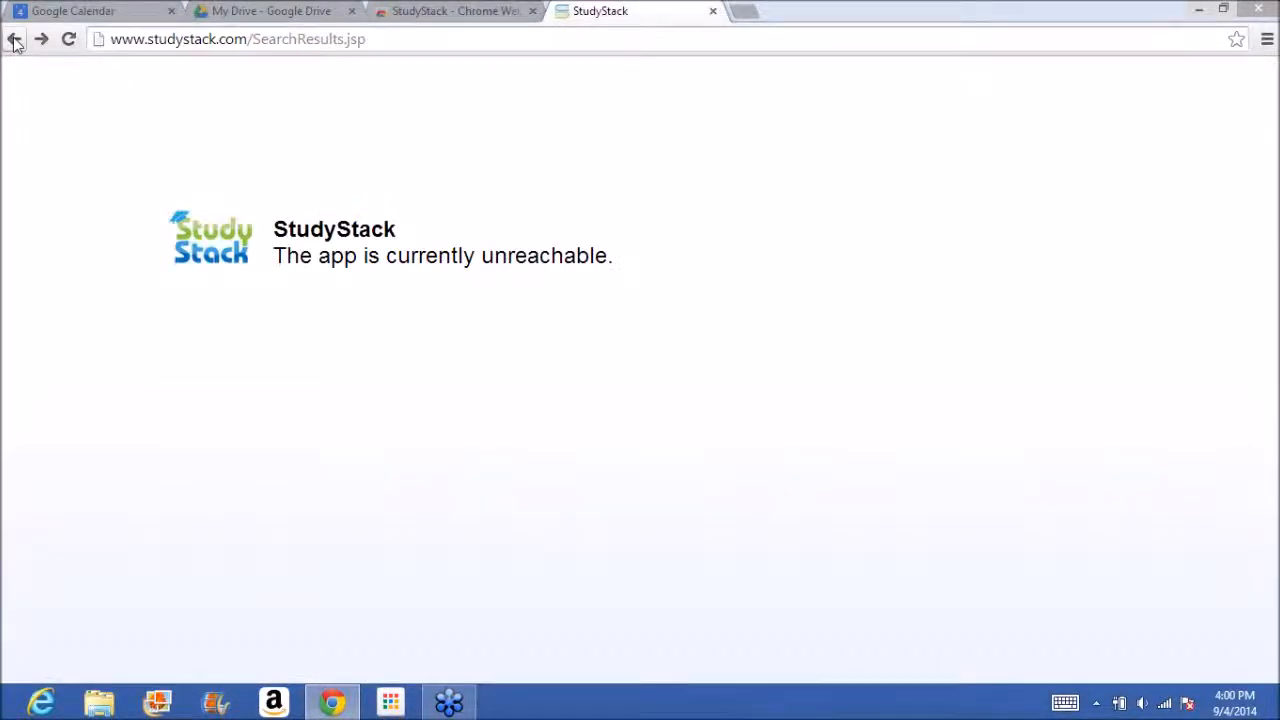
pyautogui.click(14, 40)
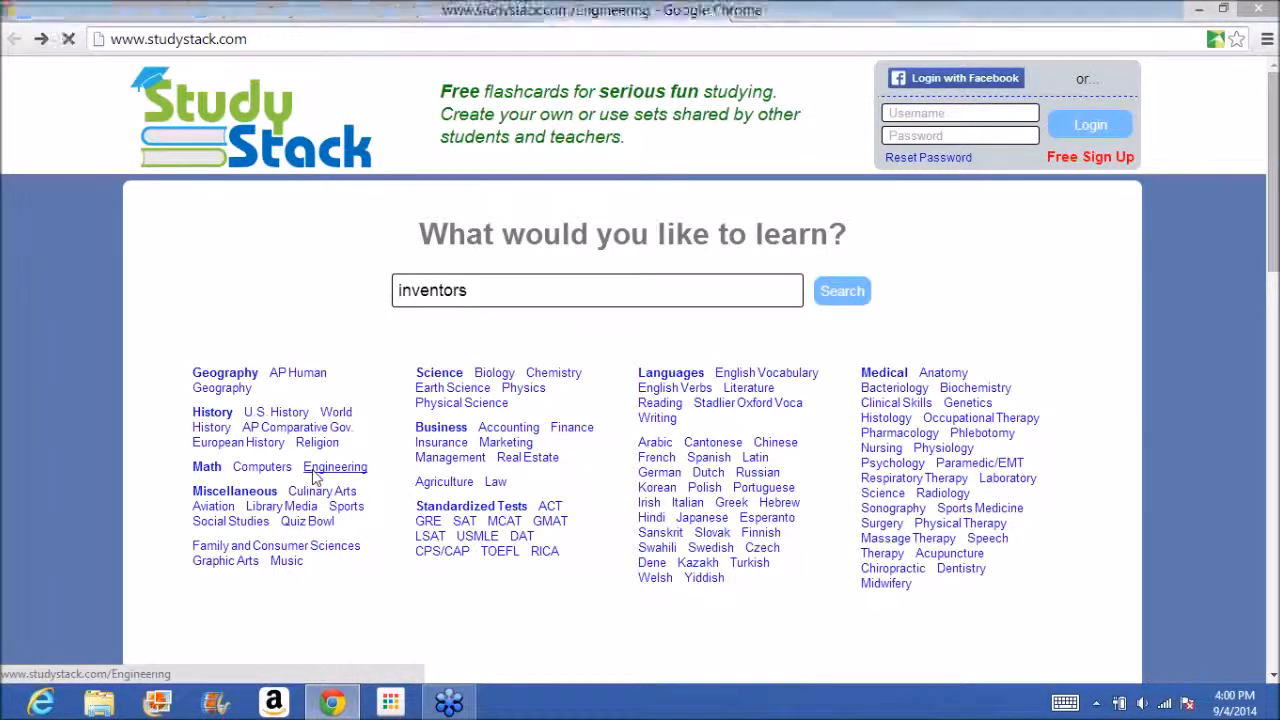
pyautogui.click(286, 357)
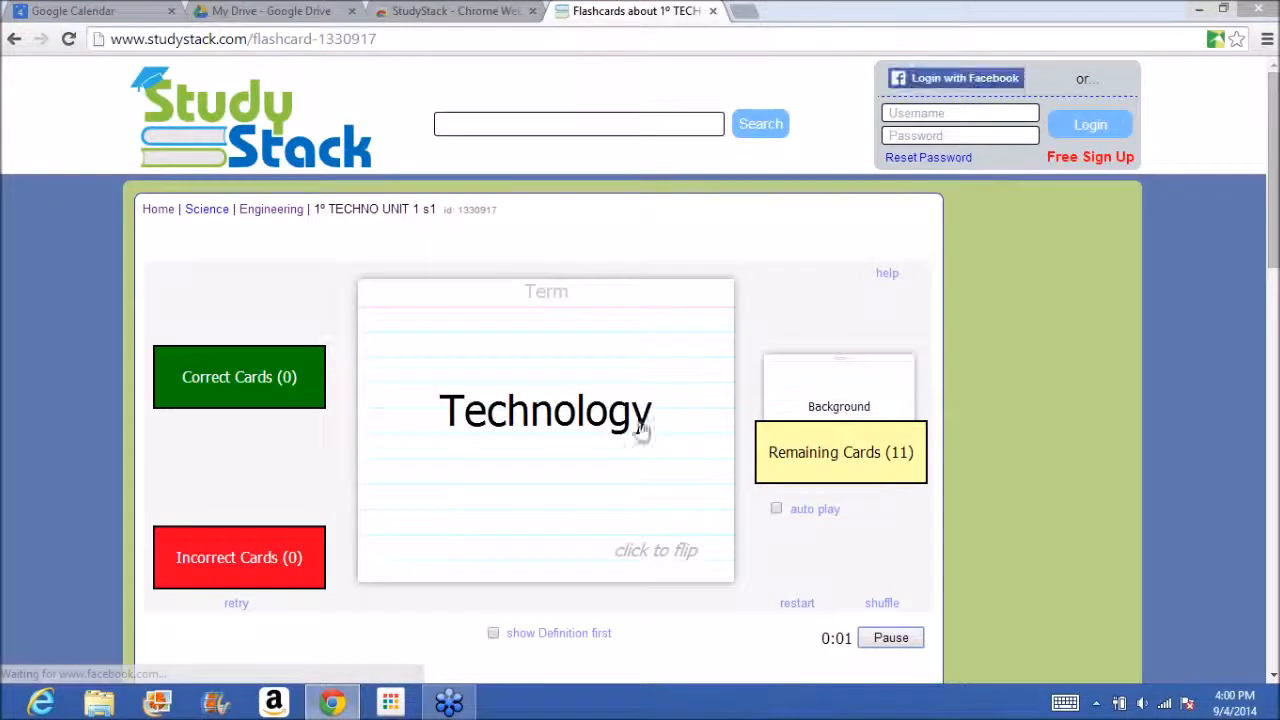
pyautogui.click(680, 556)
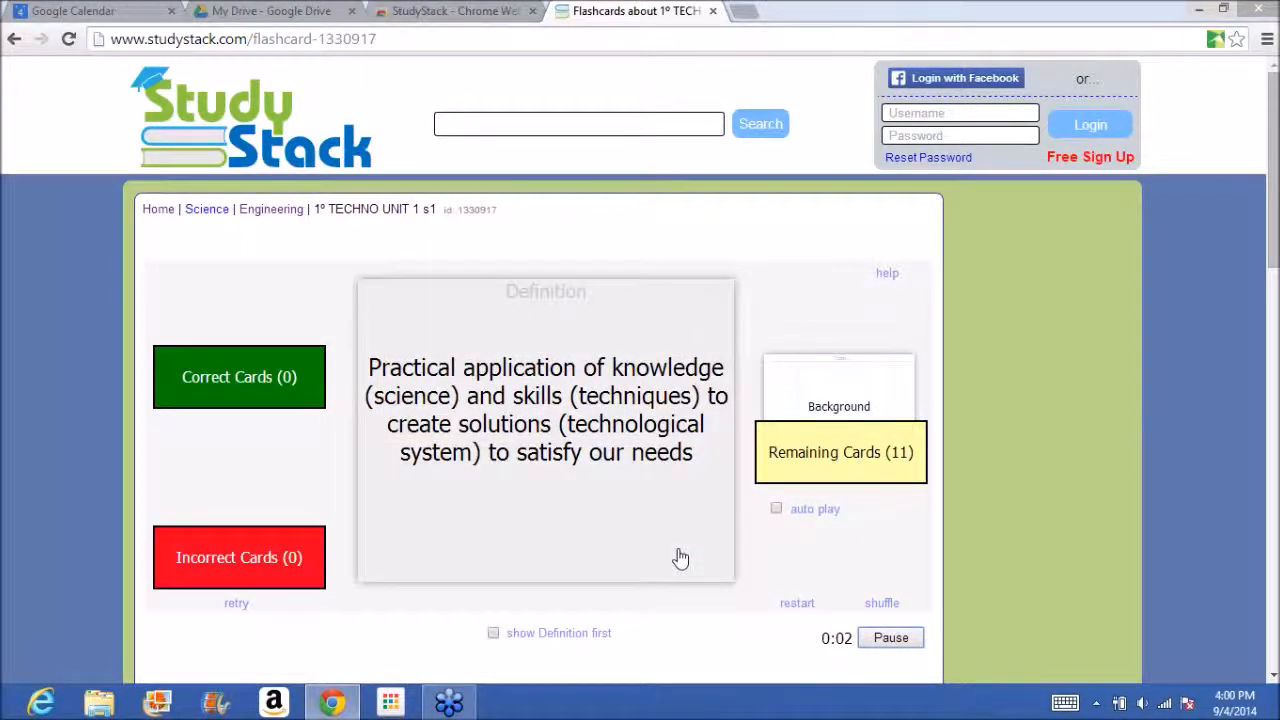
pyautogui.click(680, 557)
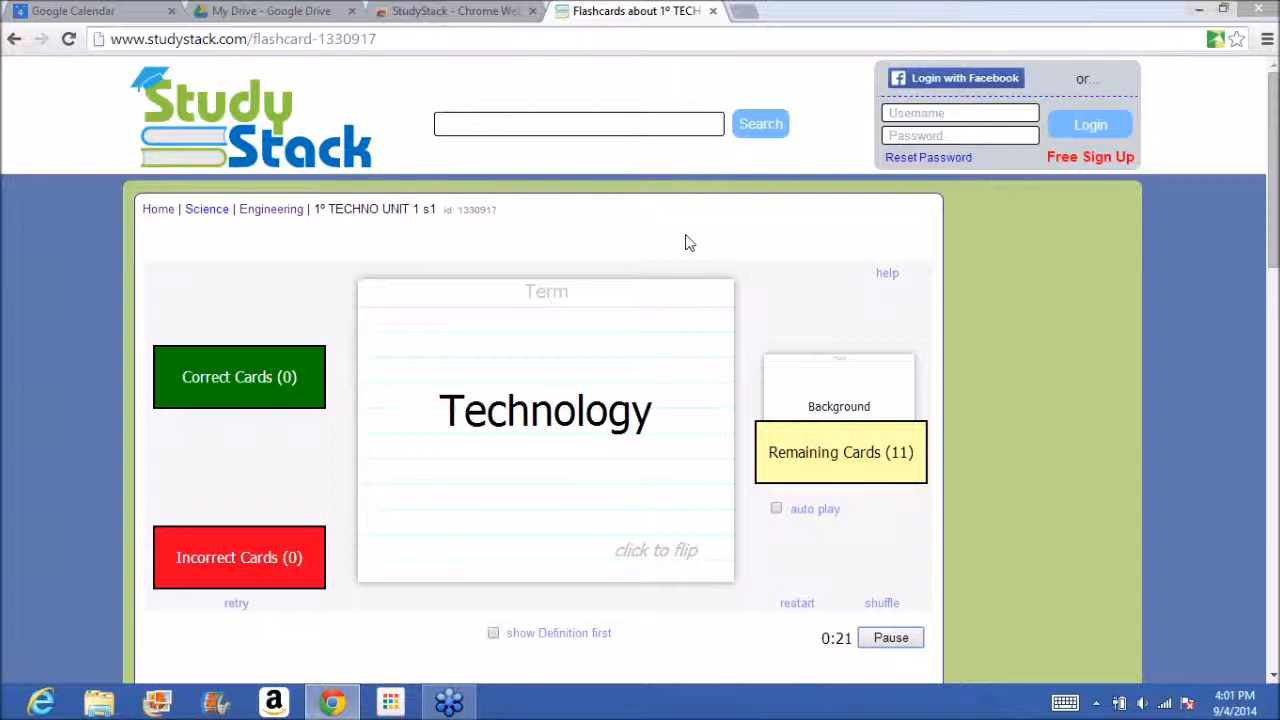
pyautogui.click(713, 11)
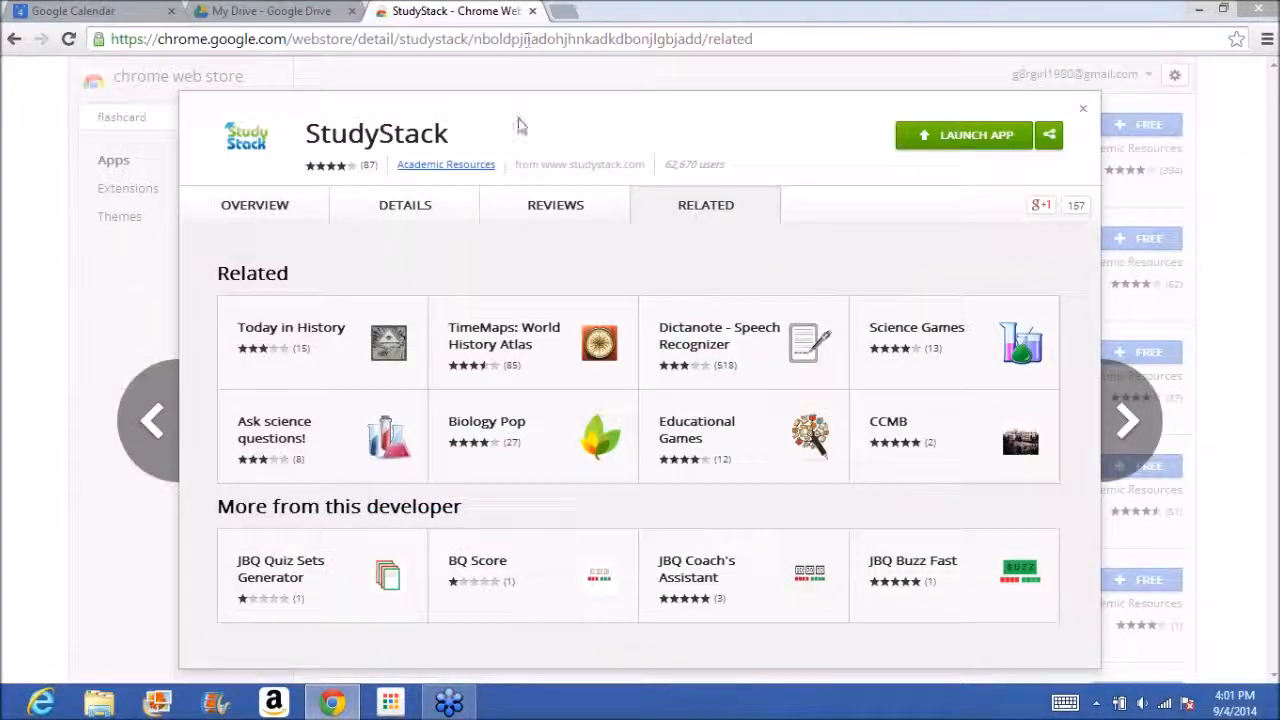
# Close the StudyStack listing and search the store's apps for "typing".
pyautogui.click(1083, 111)
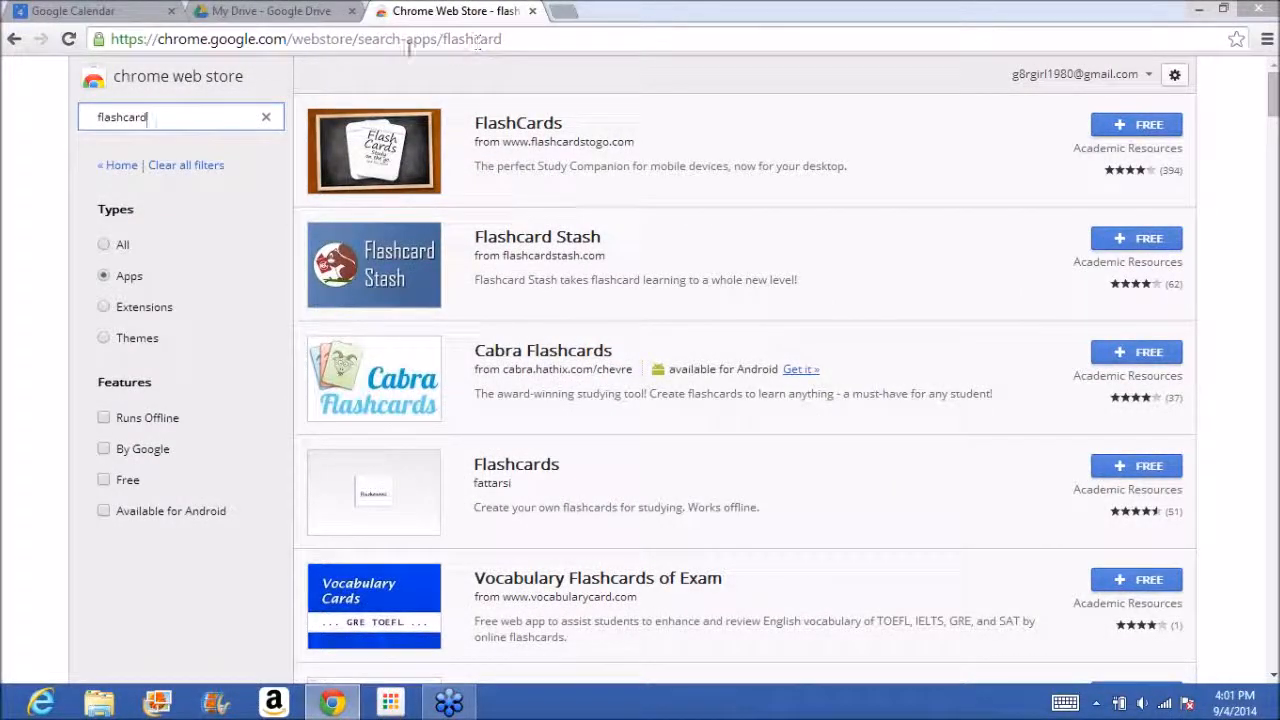
pyautogui.moveTo(226, 113); pyautogui.dragTo(40, 123)
pyautogui.write('t')
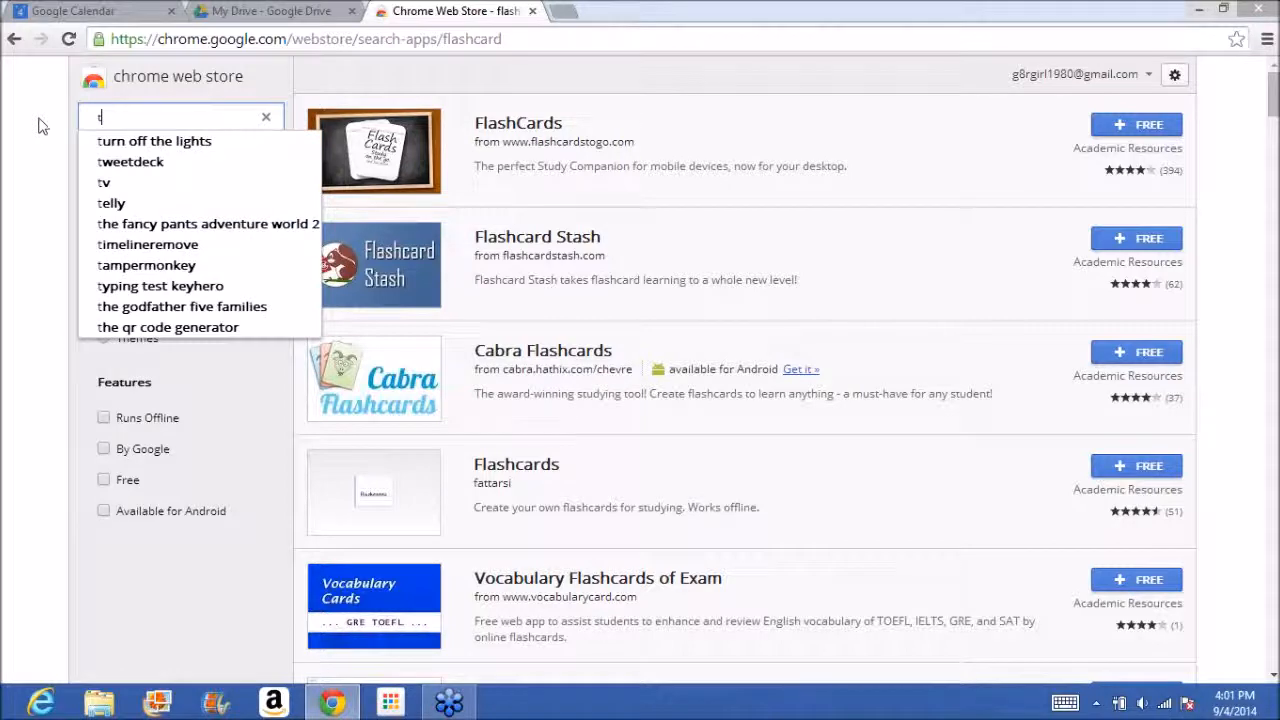
pyautogui.write('yping')
pyautogui.press('Return')
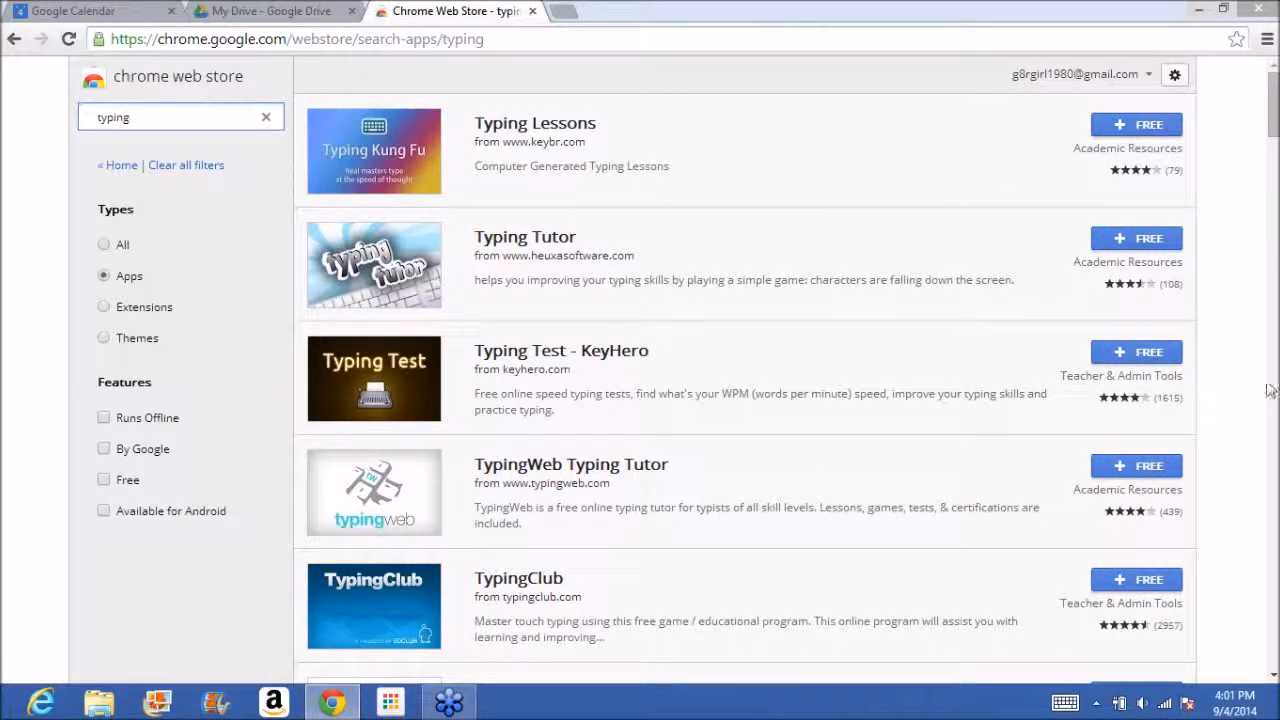
pyautogui.scroll(-5, 1270, 390)
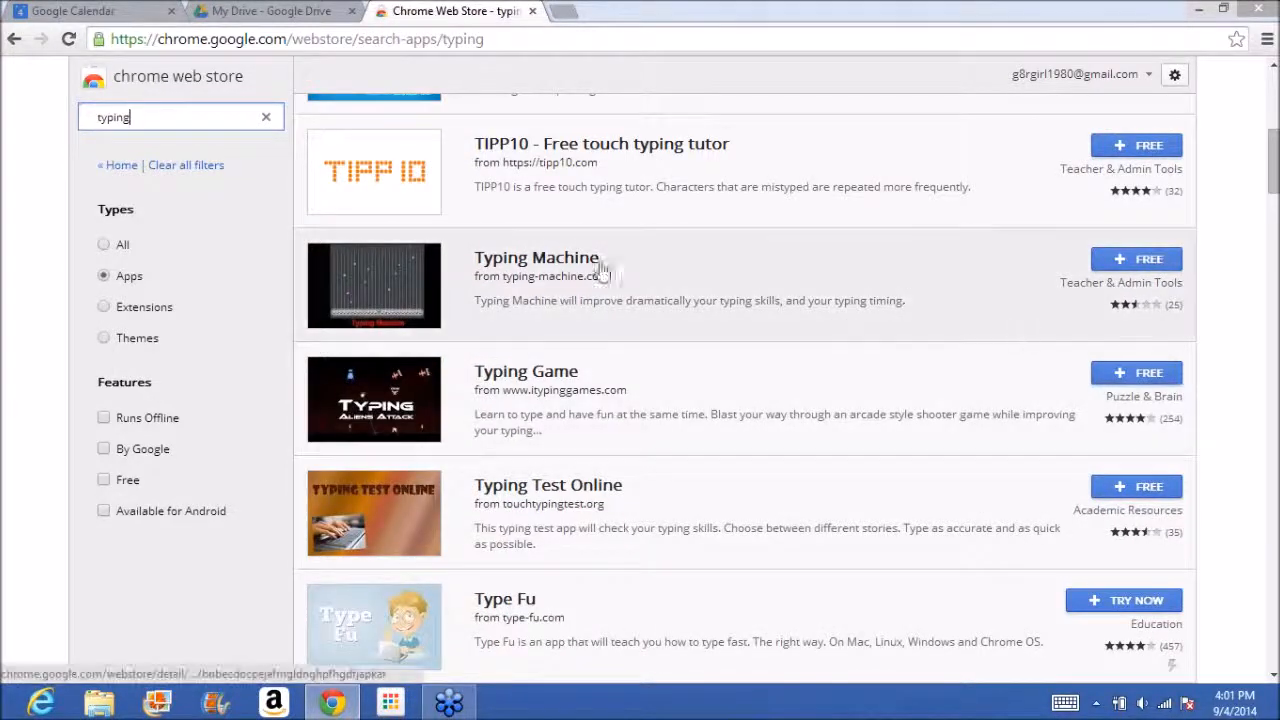
# Search the store's apps for "mind organizer".
pyautogui.moveTo(156, 117); pyautogui.dragTo(85, 117)
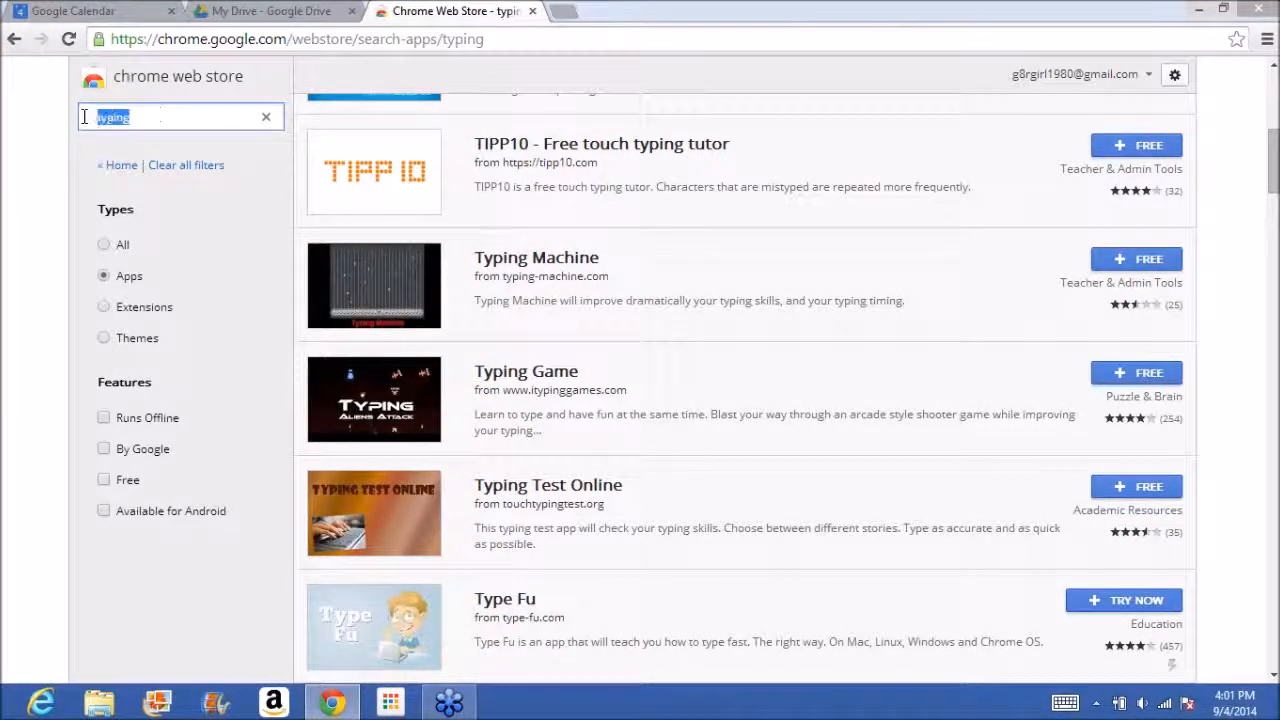
pyautogui.write('gra')
pyautogui.press('BackSpace')
pyautogui.press('BackSpace')
pyautogui.press('BackSpace')
pyautogui.write('mind o')
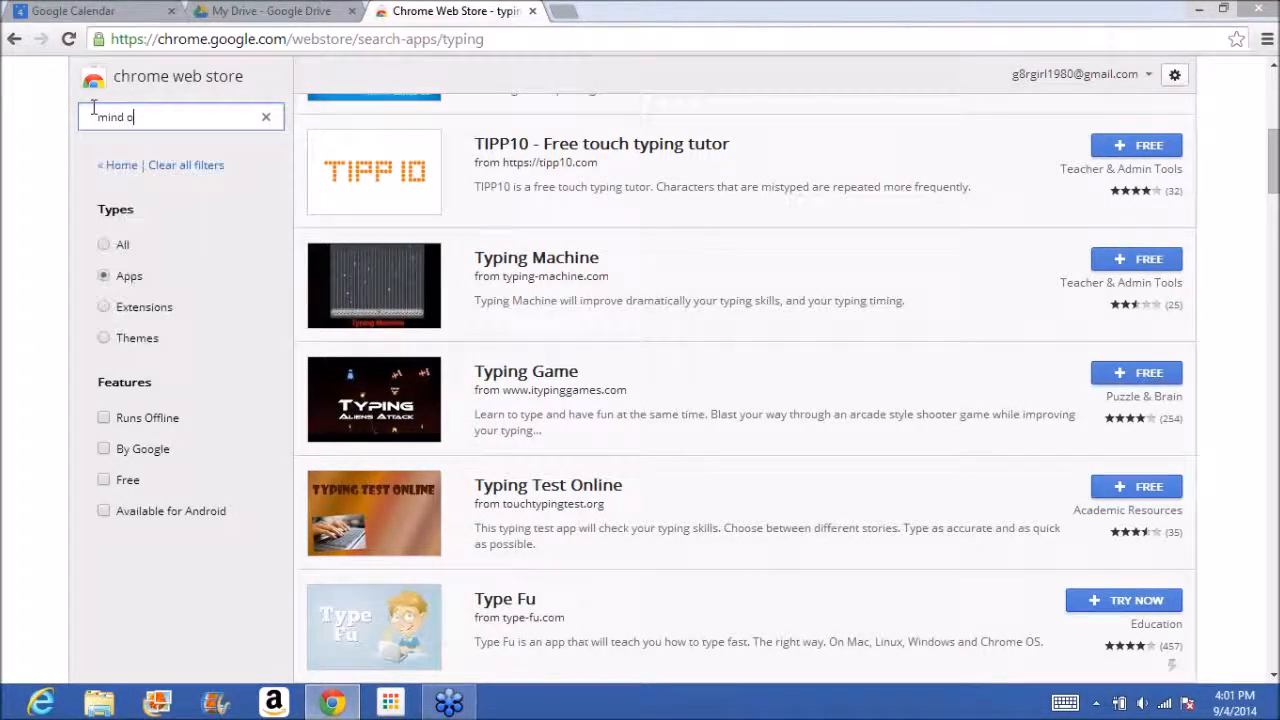
pyautogui.write('nizer')
pyautogui.press('Return')
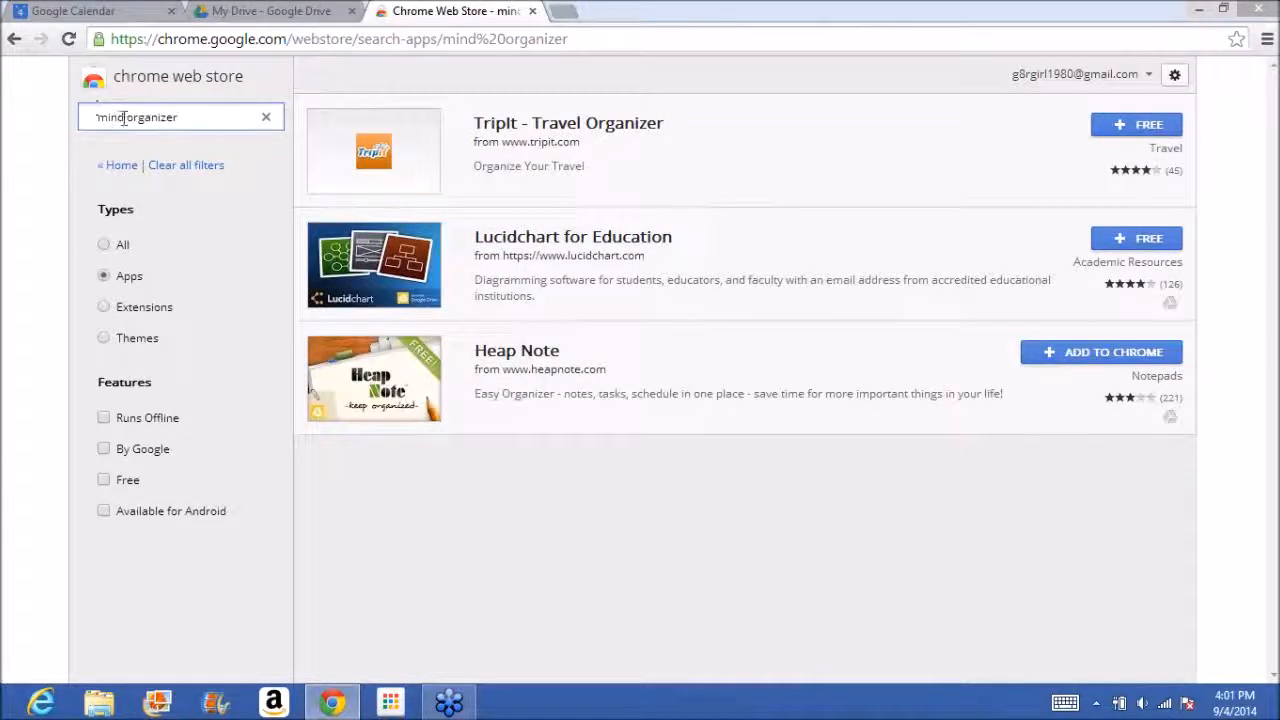
# Replace the store search with "mind mapping" and run it.
pyautogui.moveTo(180, 118); pyautogui.dragTo(15, 157)
pyautogui.write('m')
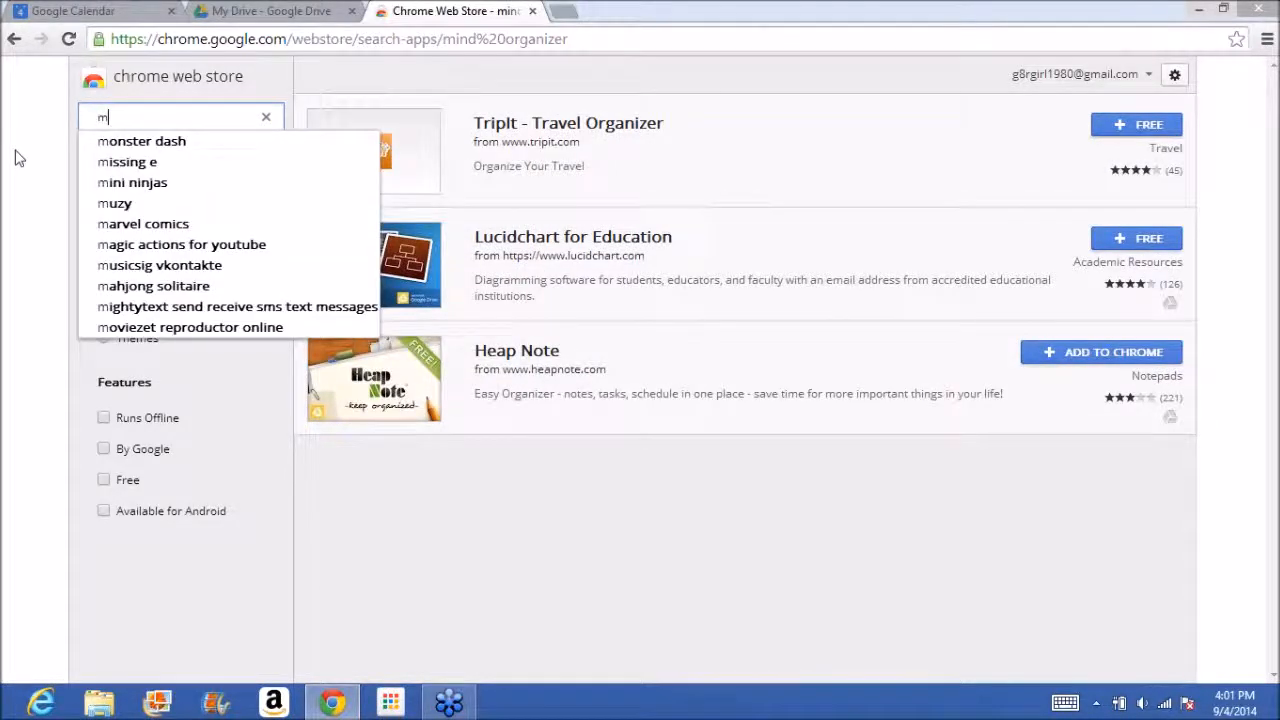
pyautogui.write('ind mappi')
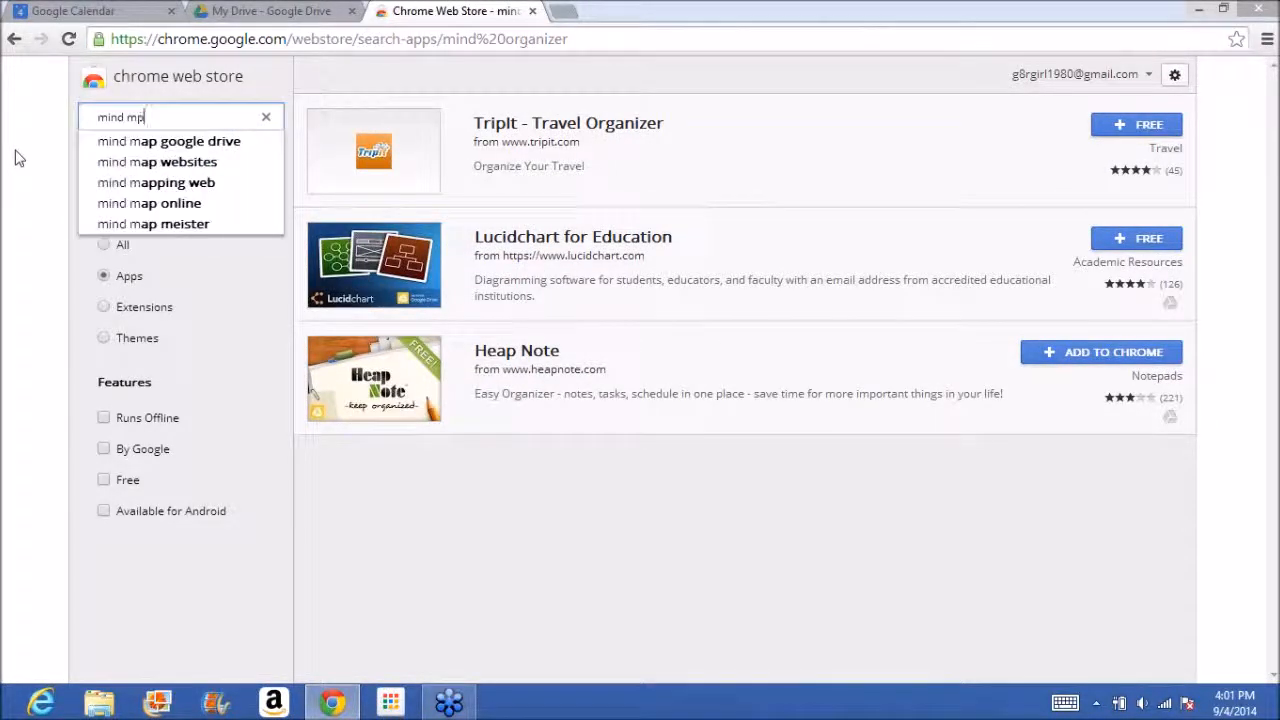
pyautogui.write('ng')
pyautogui.press('Return')
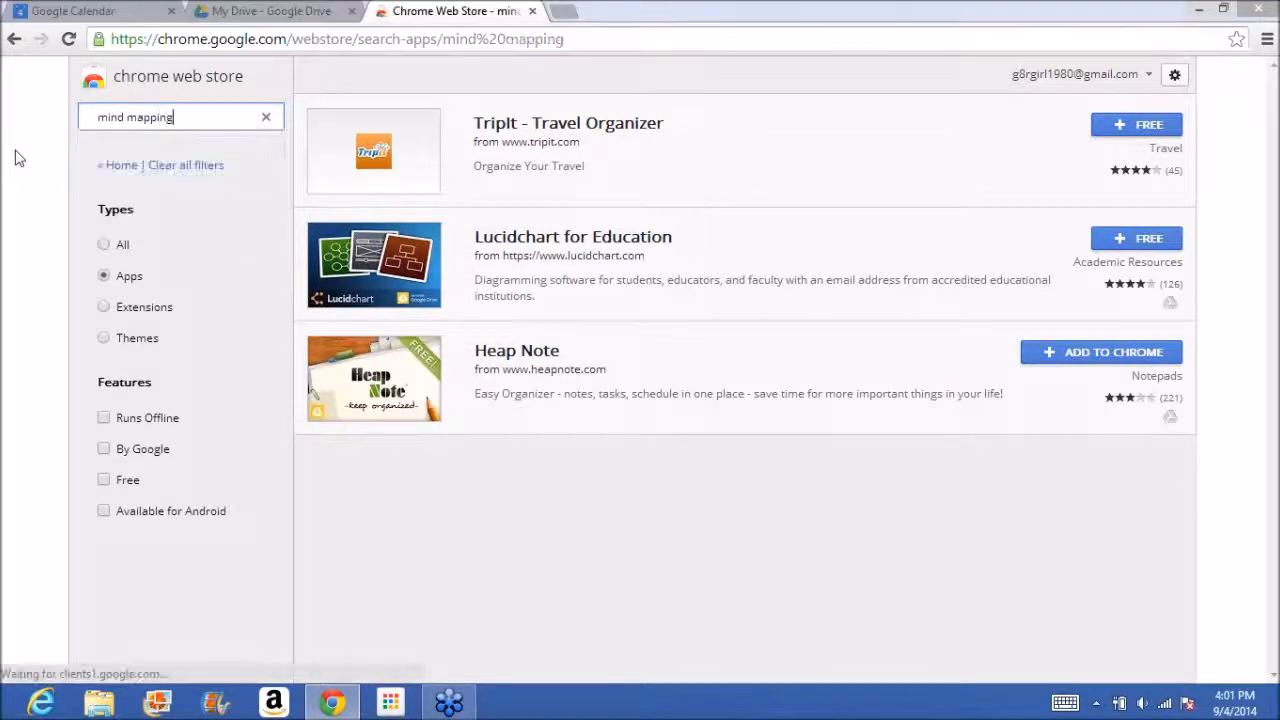
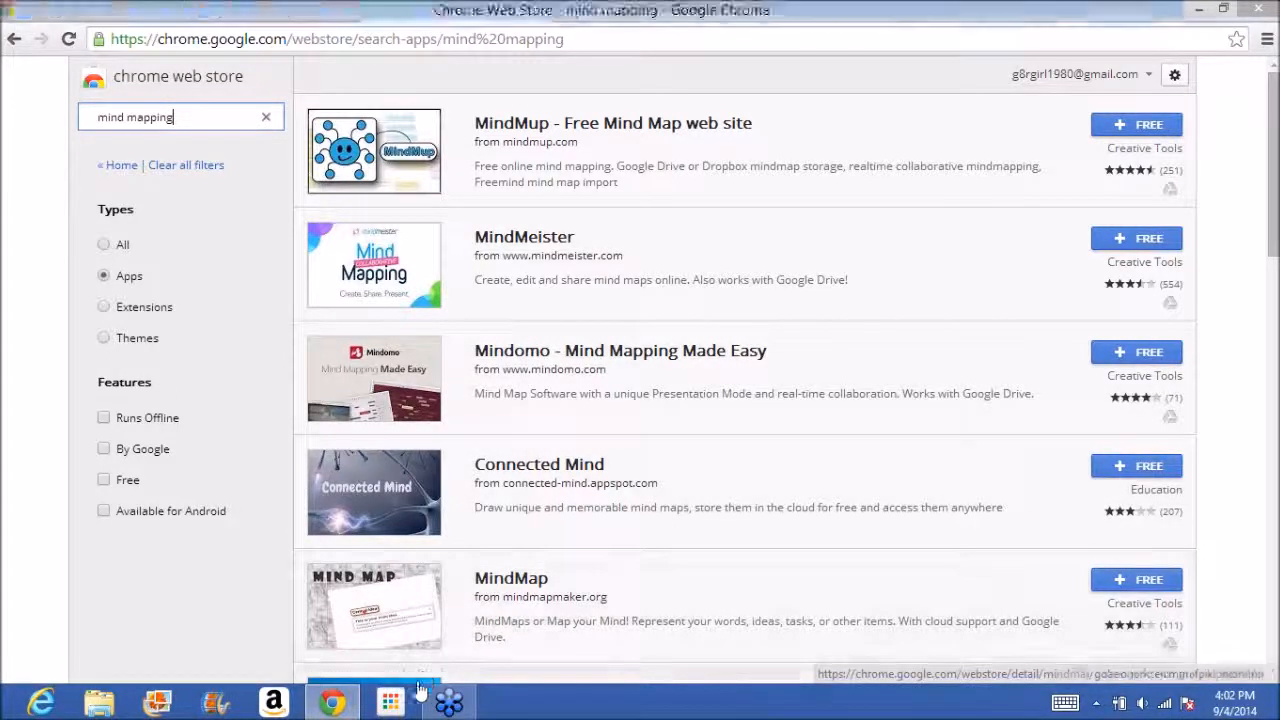
# Limit the store results to extensions and search for "text to speech".
pyautogui.click(398, 706)
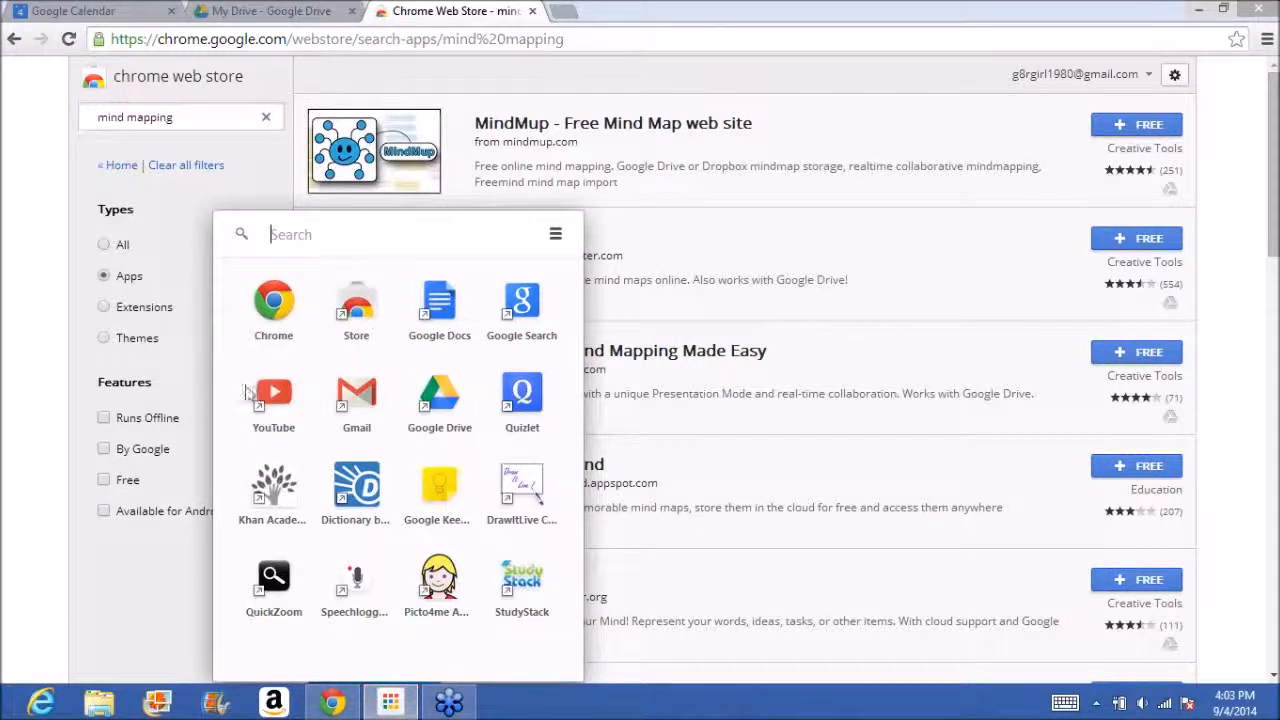
pyautogui.click(104, 309)
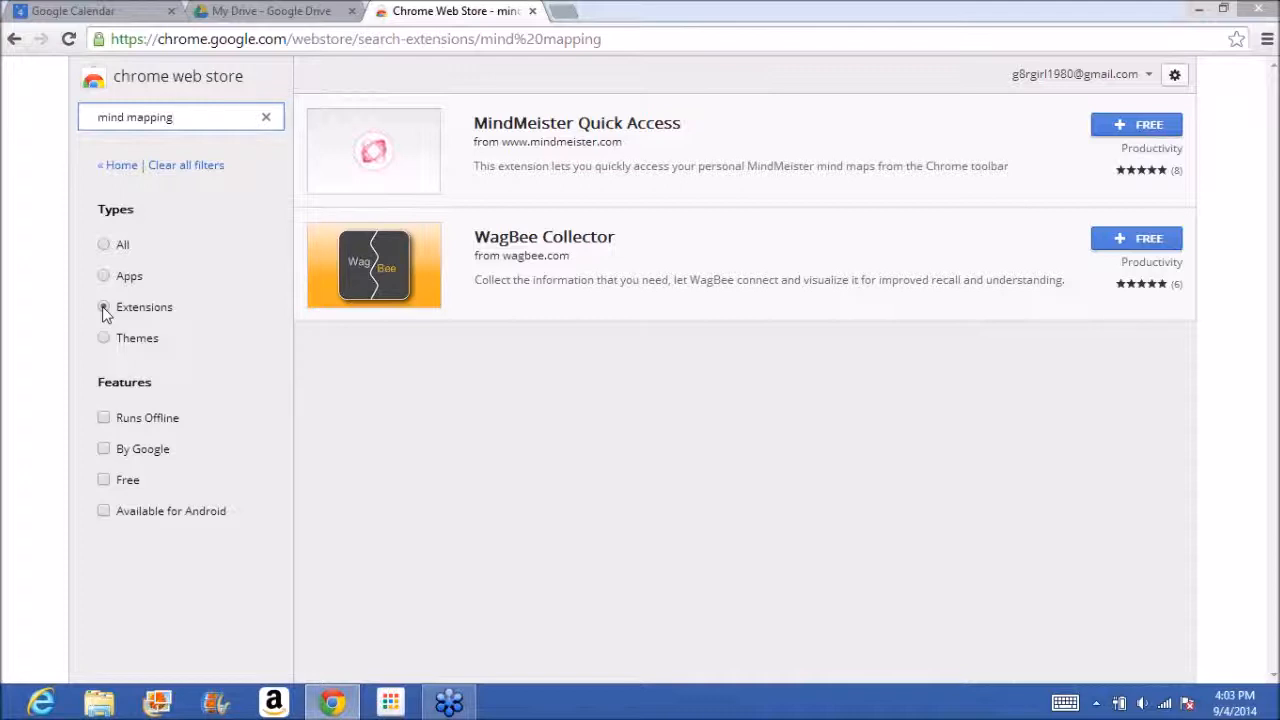
pyautogui.moveTo(192, 117); pyautogui.dragTo(63, 123)
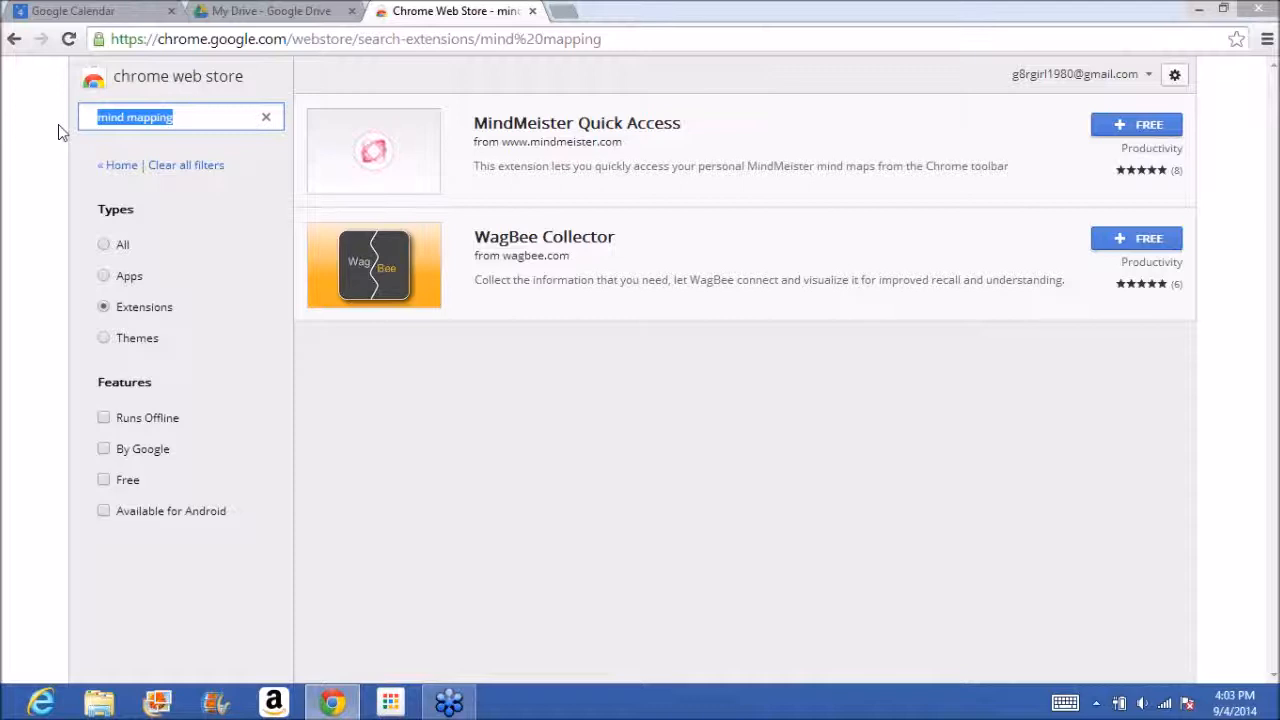
pyautogui.write('text')
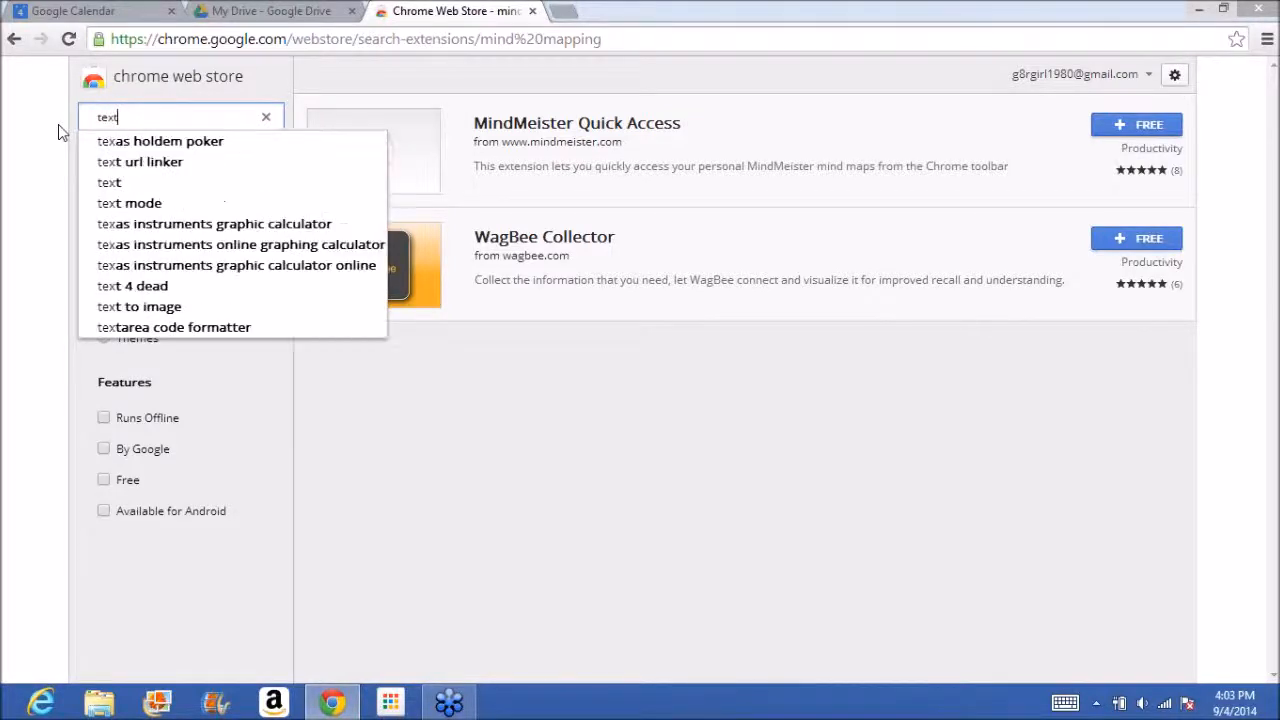
pyautogui.write(' to i')
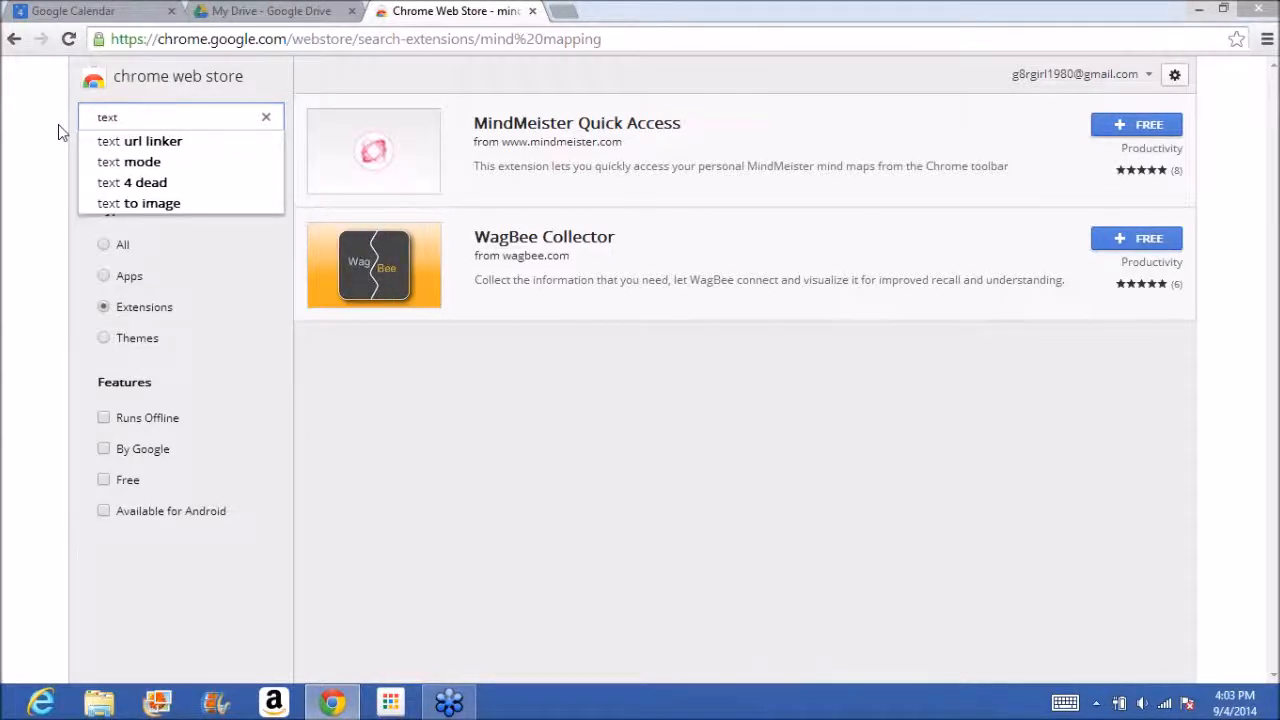
pyautogui.write('peech')
pyautogui.press('Return')
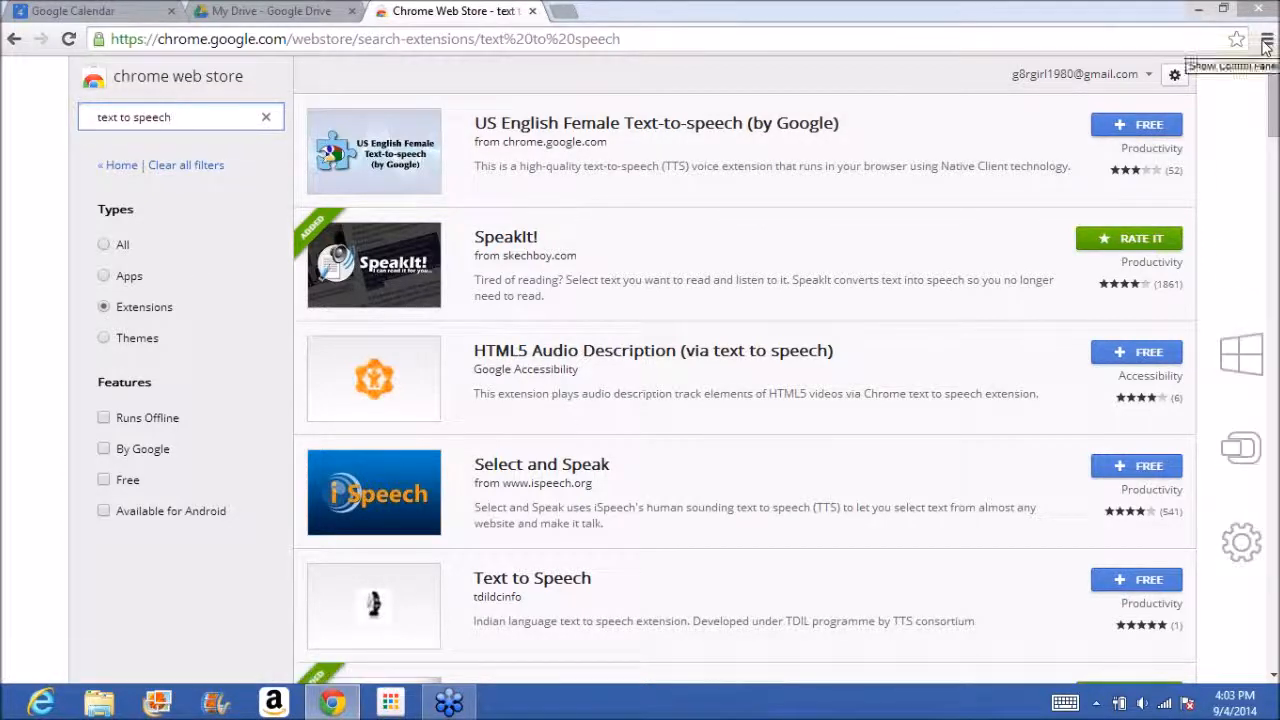
pyautogui.click(1014, 49)
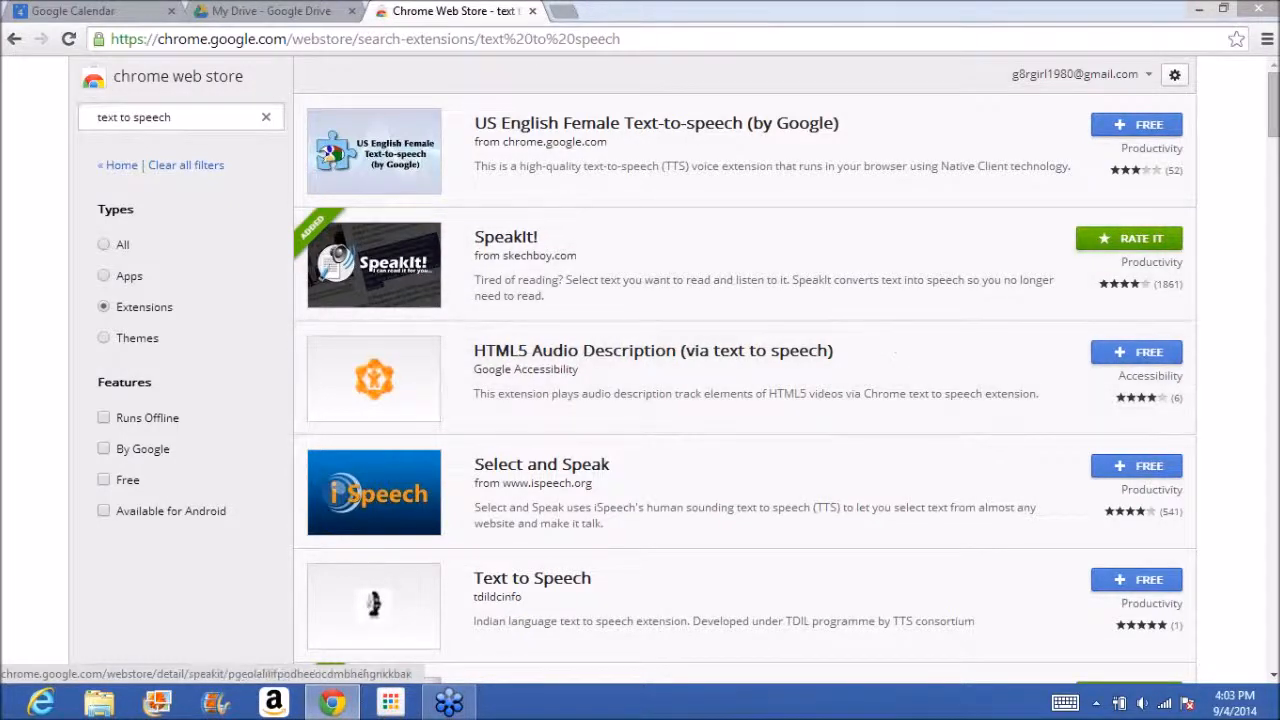
# Add the free Simple Highlighter extension from the text to speech results to Chrome.
pyautogui.scroll(-5, 323, 541)
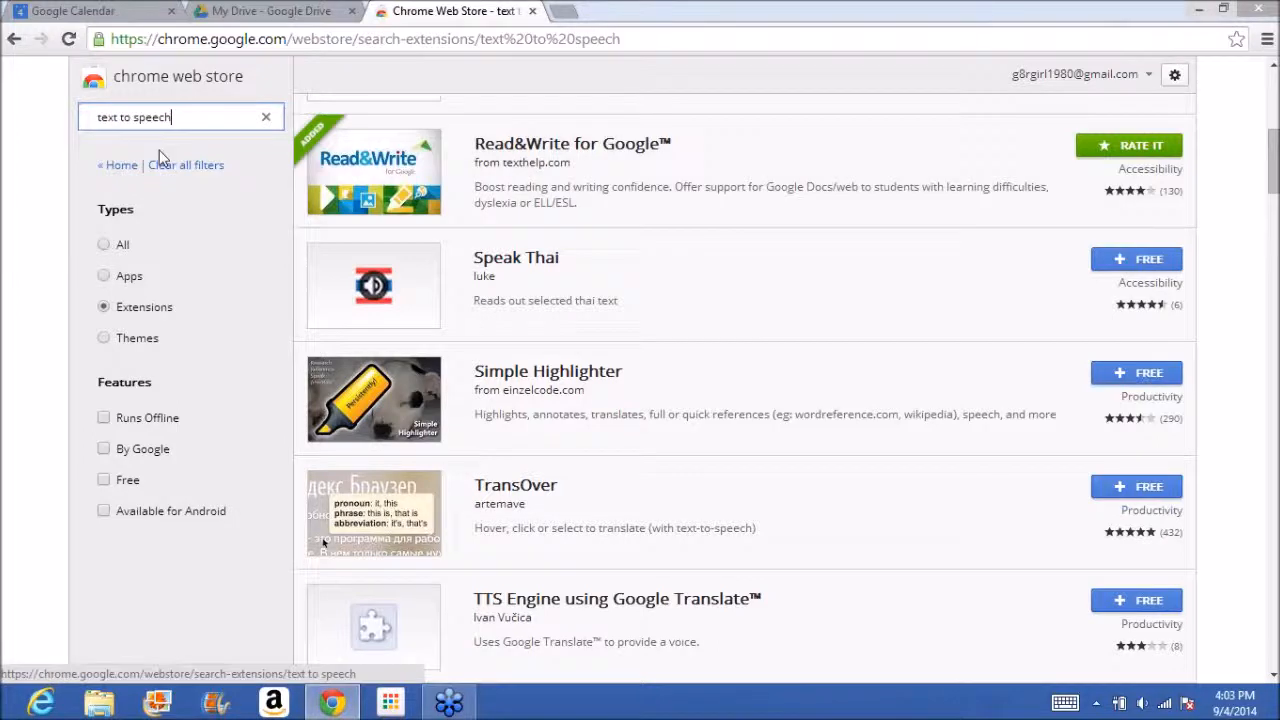
pyautogui.click(1150, 372)
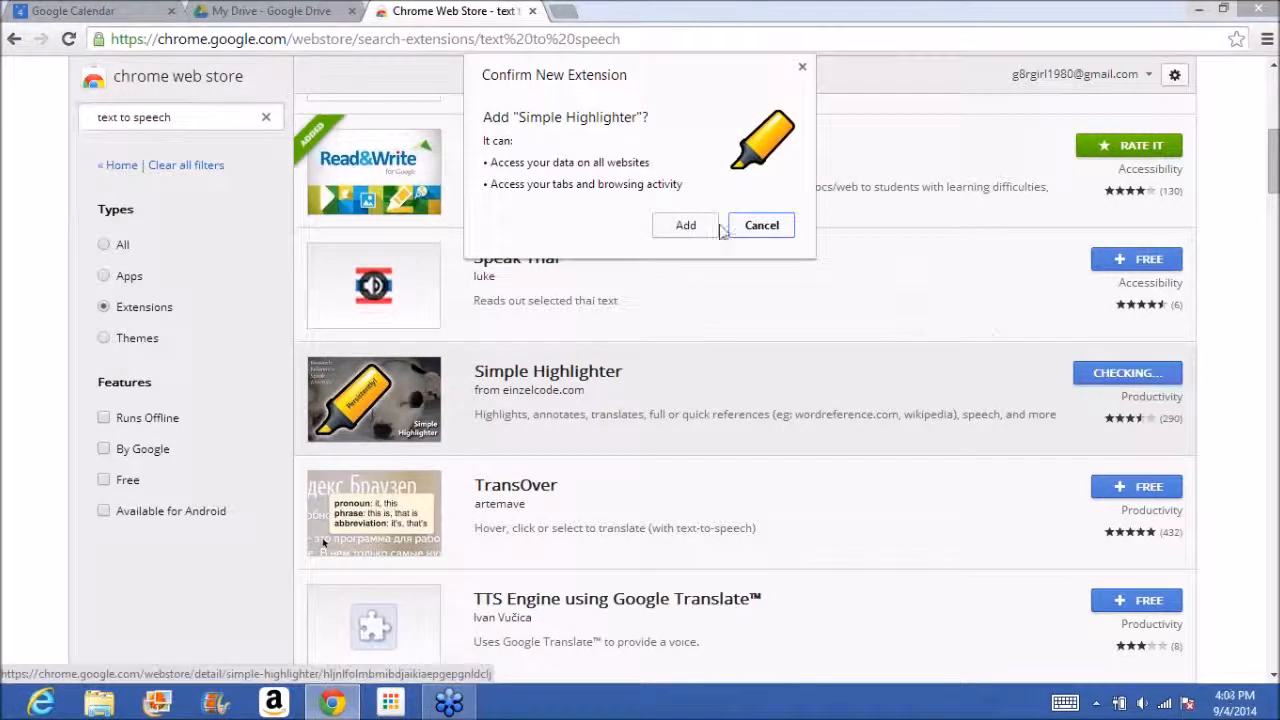
pyautogui.click(688, 228)
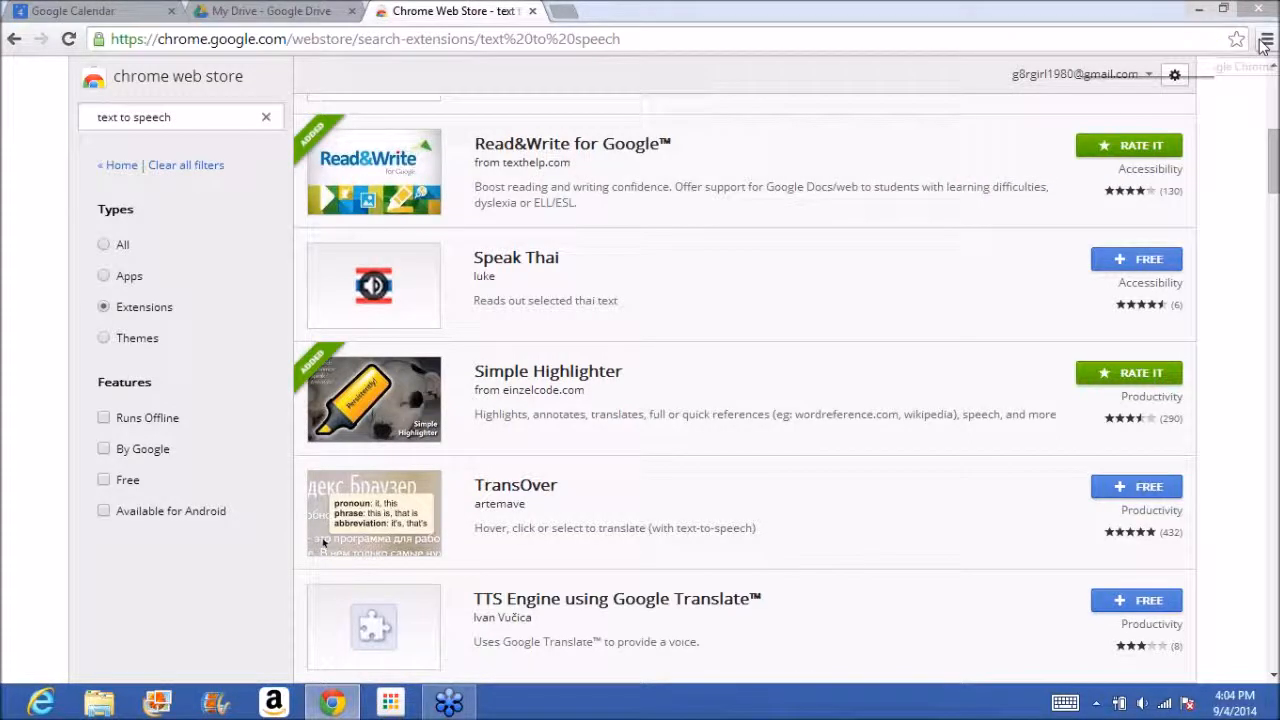
# Open Chrome's Extensions page and enable the GoodWordGuide.com: Instant Dictionary extension.
pyautogui.click(1265, 40)
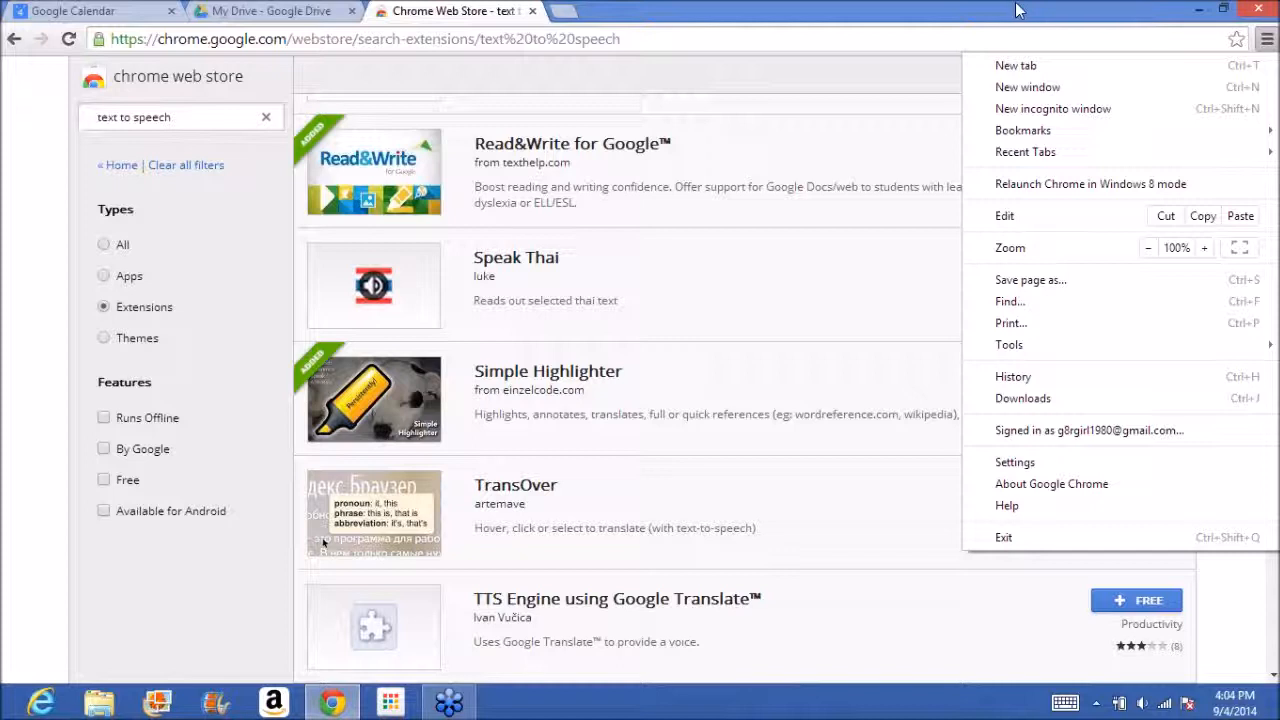
pyautogui.click(760, 17)
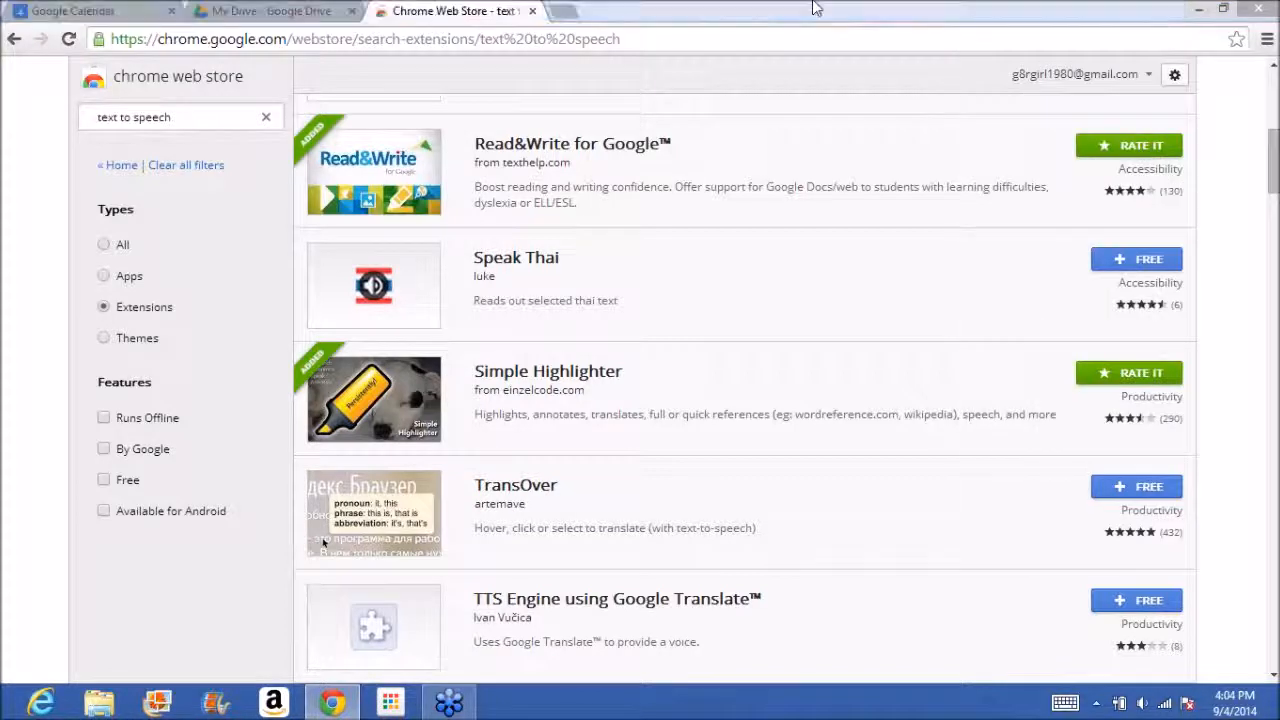
pyautogui.click(1267, 40)
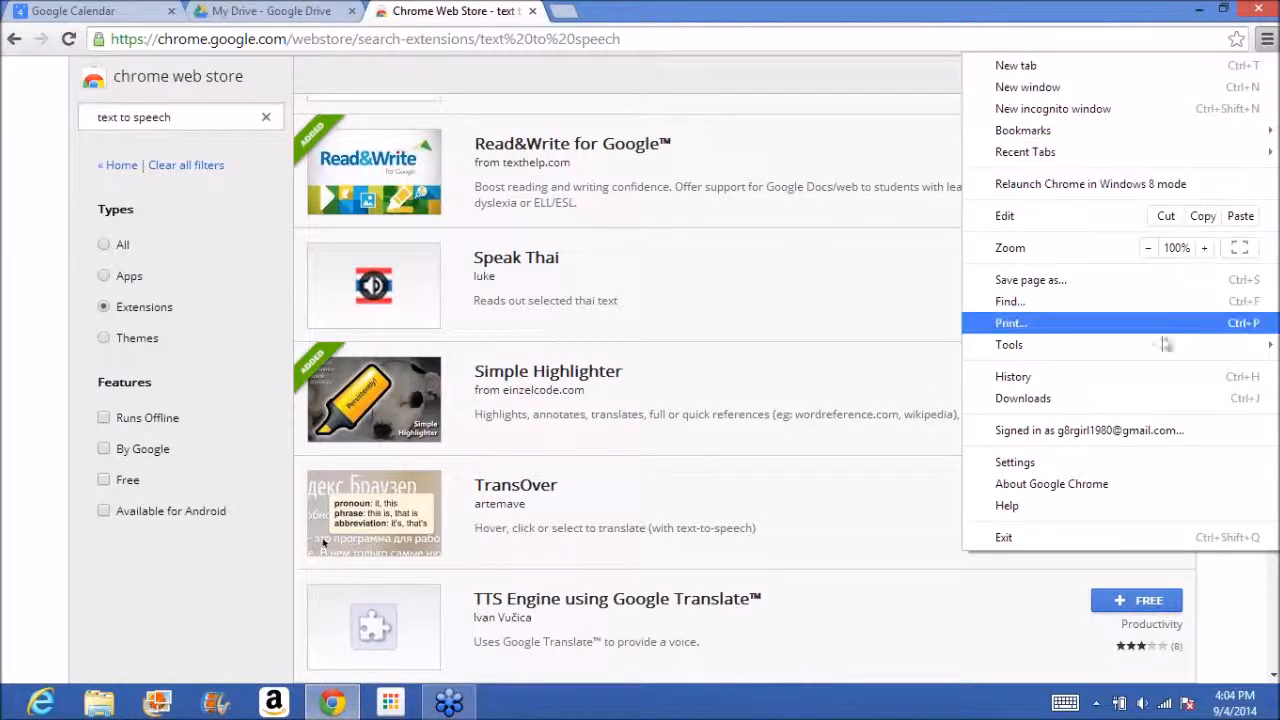
pyautogui.moveTo(1162, 350)
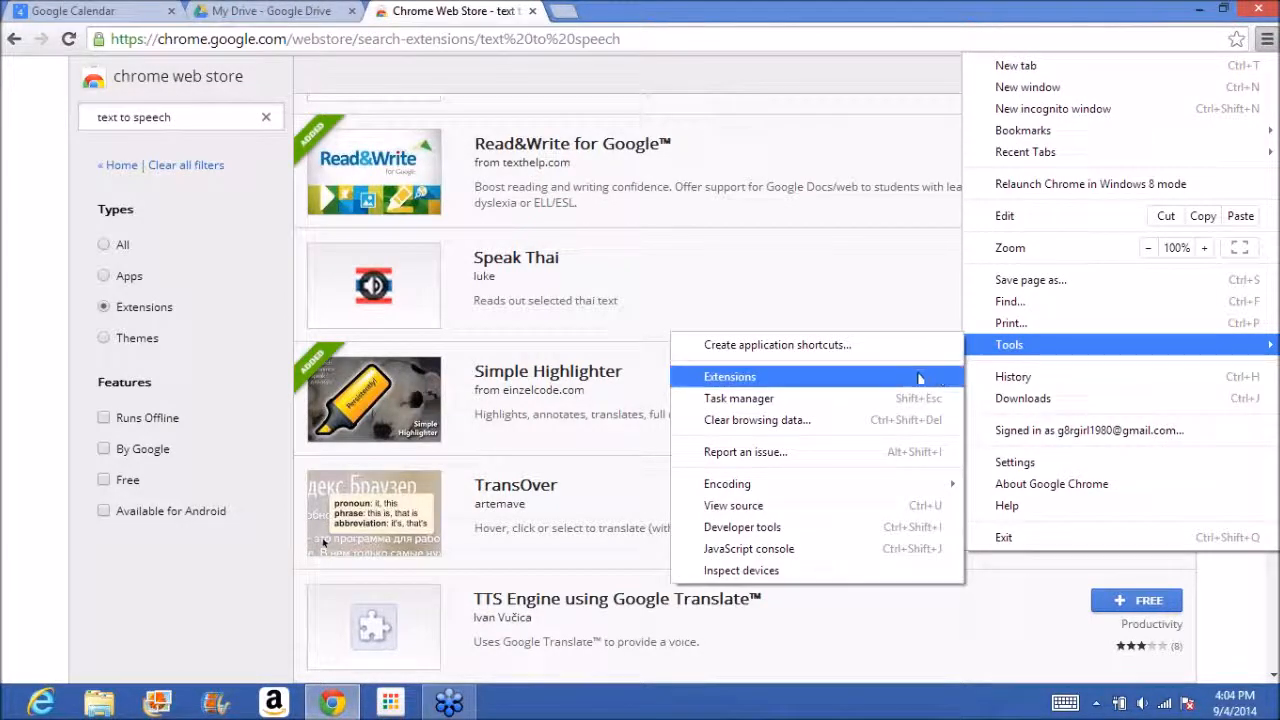
pyautogui.click(921, 377)
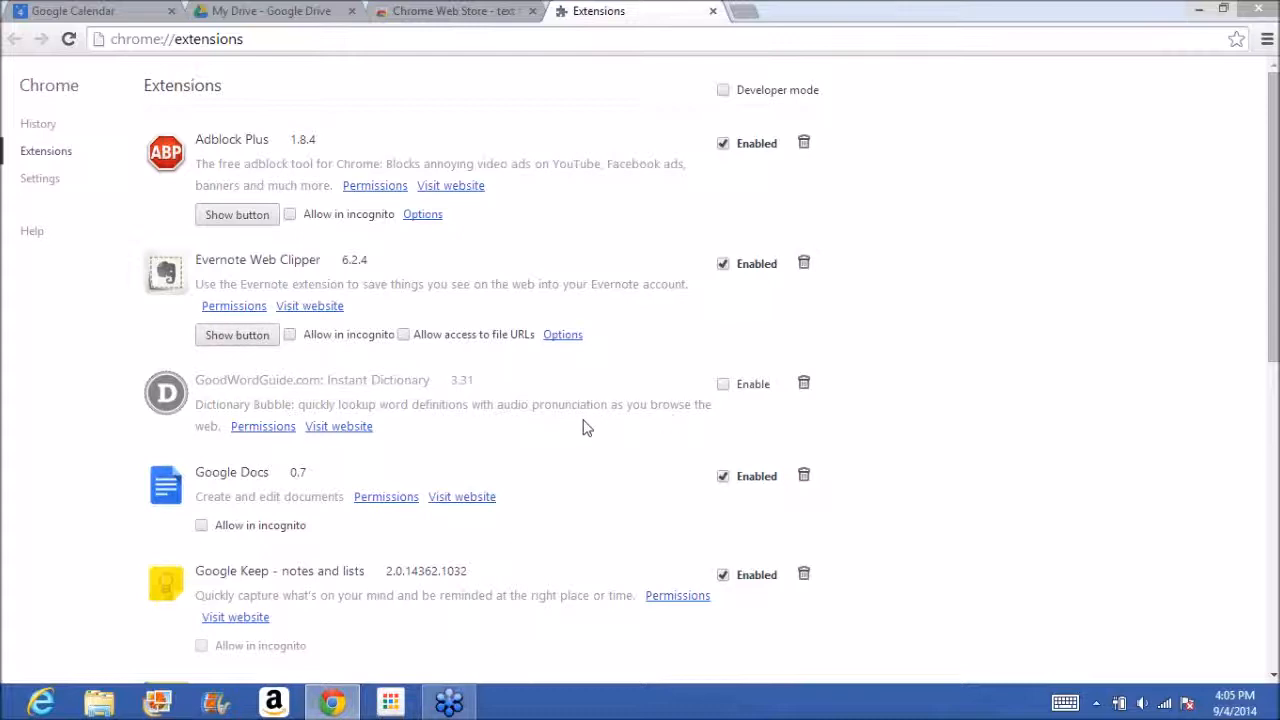
pyautogui.click(722, 386)
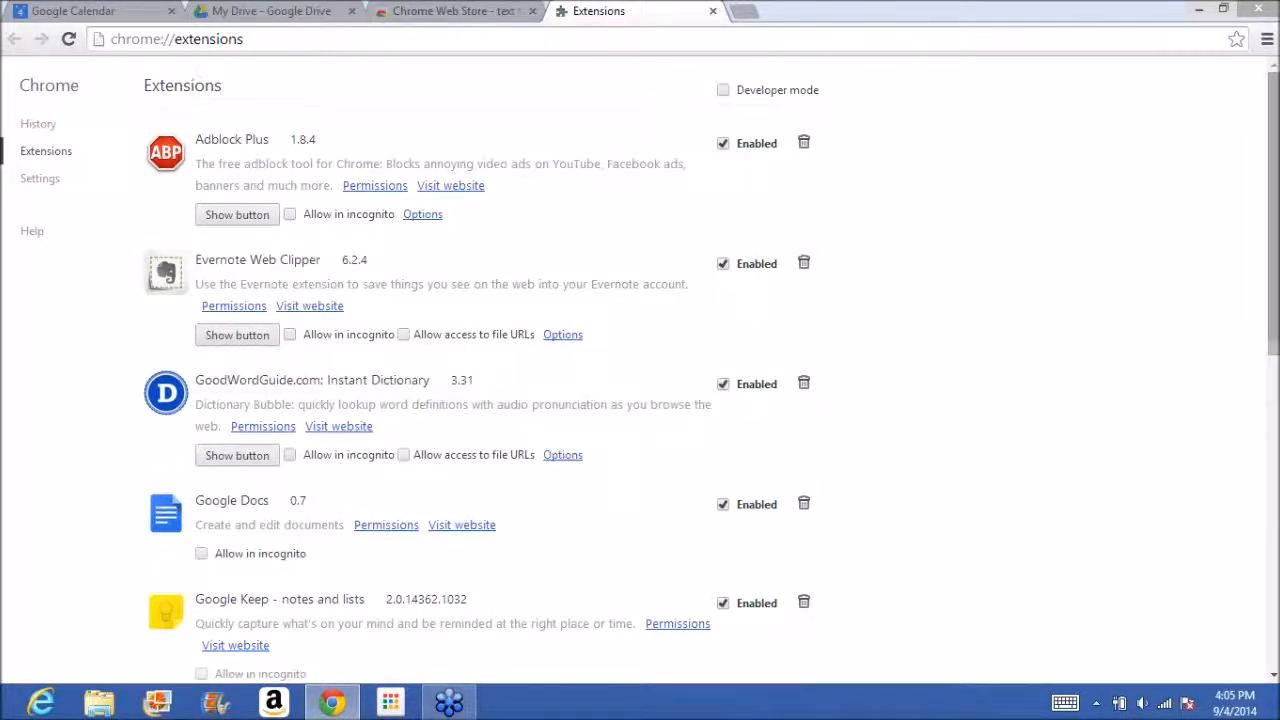
# Make the SpeakIt! and Zoom extensions' buttons visible in the browser.
pyautogui.moveTo(1272, 346); pyautogui.dragTo(1259, 600)
pyautogui.click(236, 572)
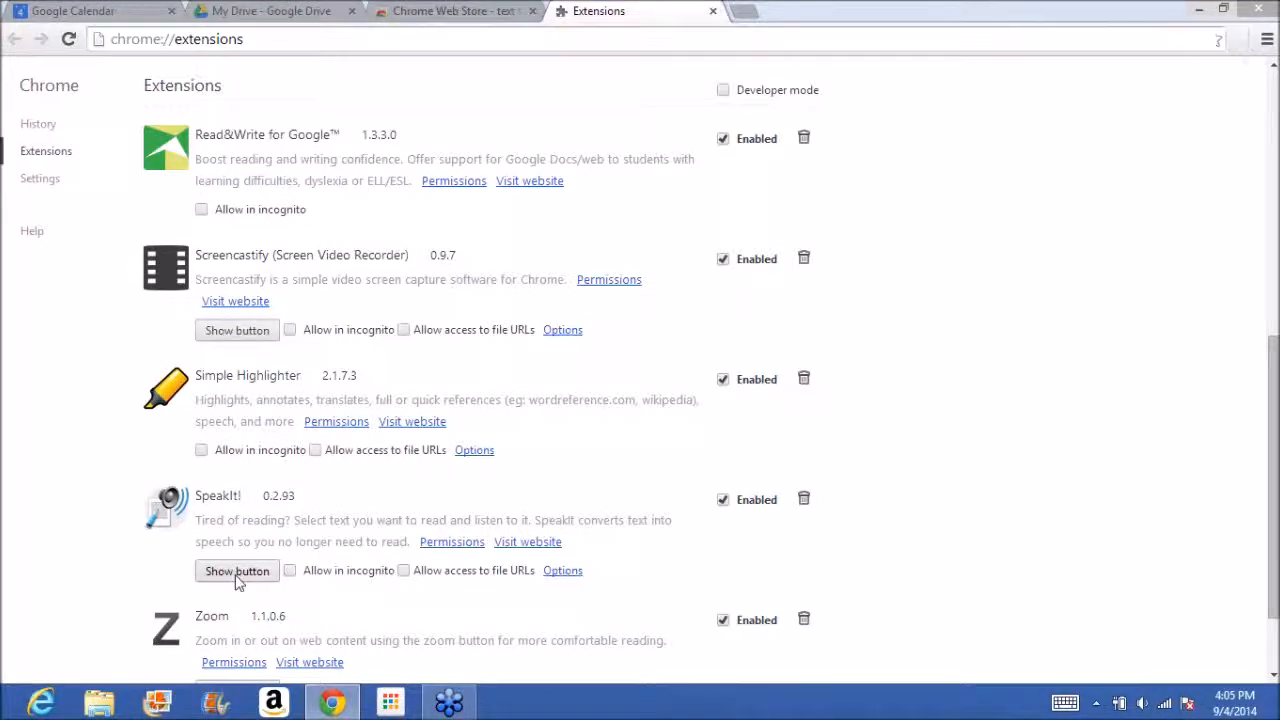
pyautogui.moveTo(1273, 516); pyautogui.dragTo(1273, 546)
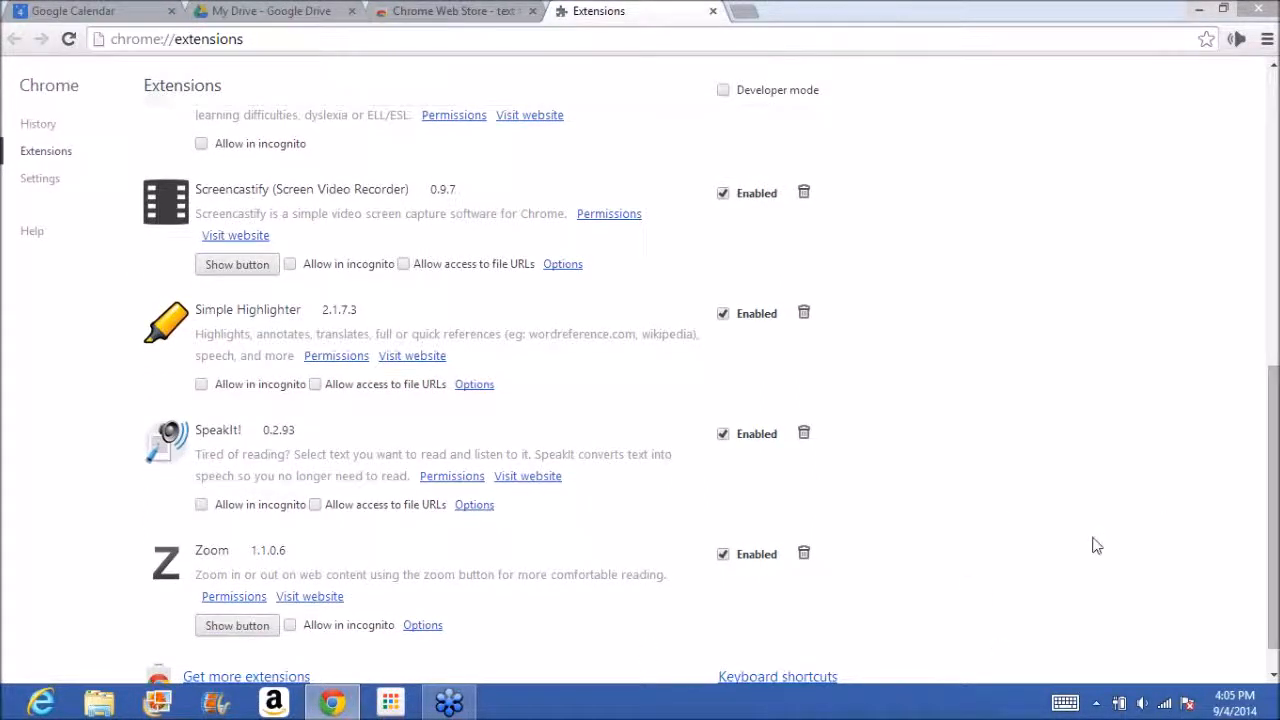
pyautogui.moveTo(1274, 460); pyautogui.dragTo(1275, 478)
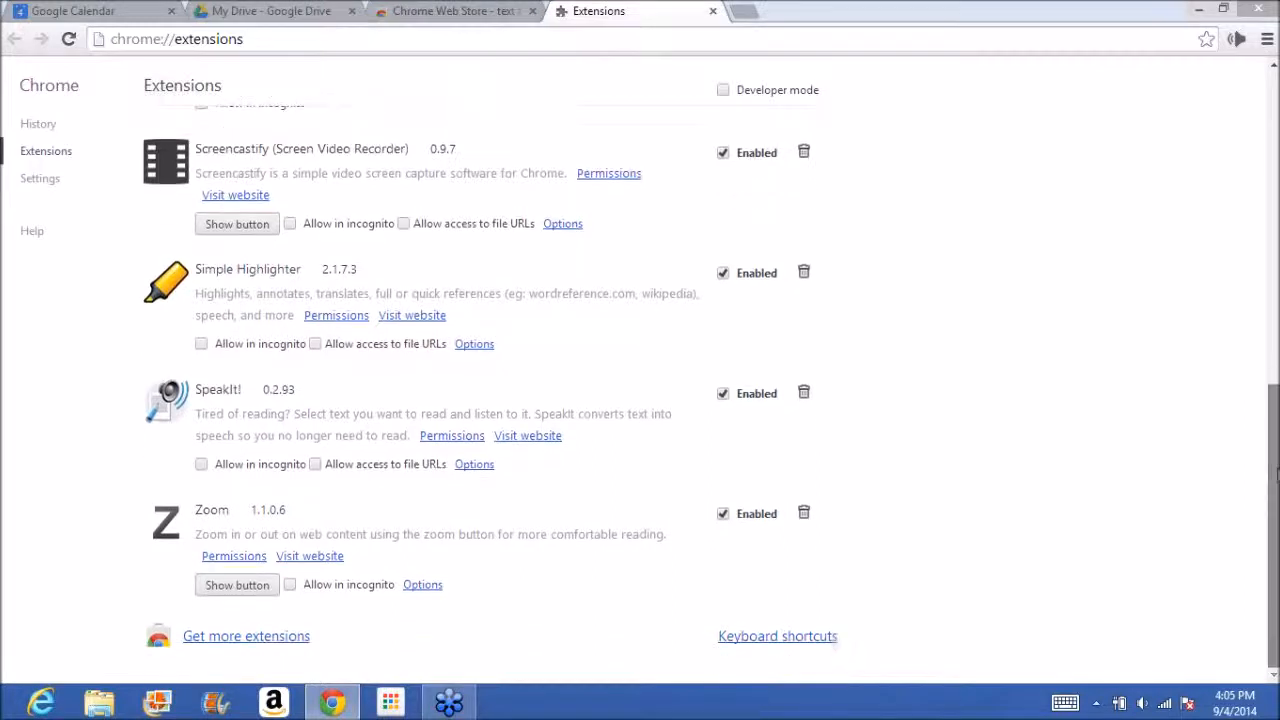
pyautogui.click(236, 593)
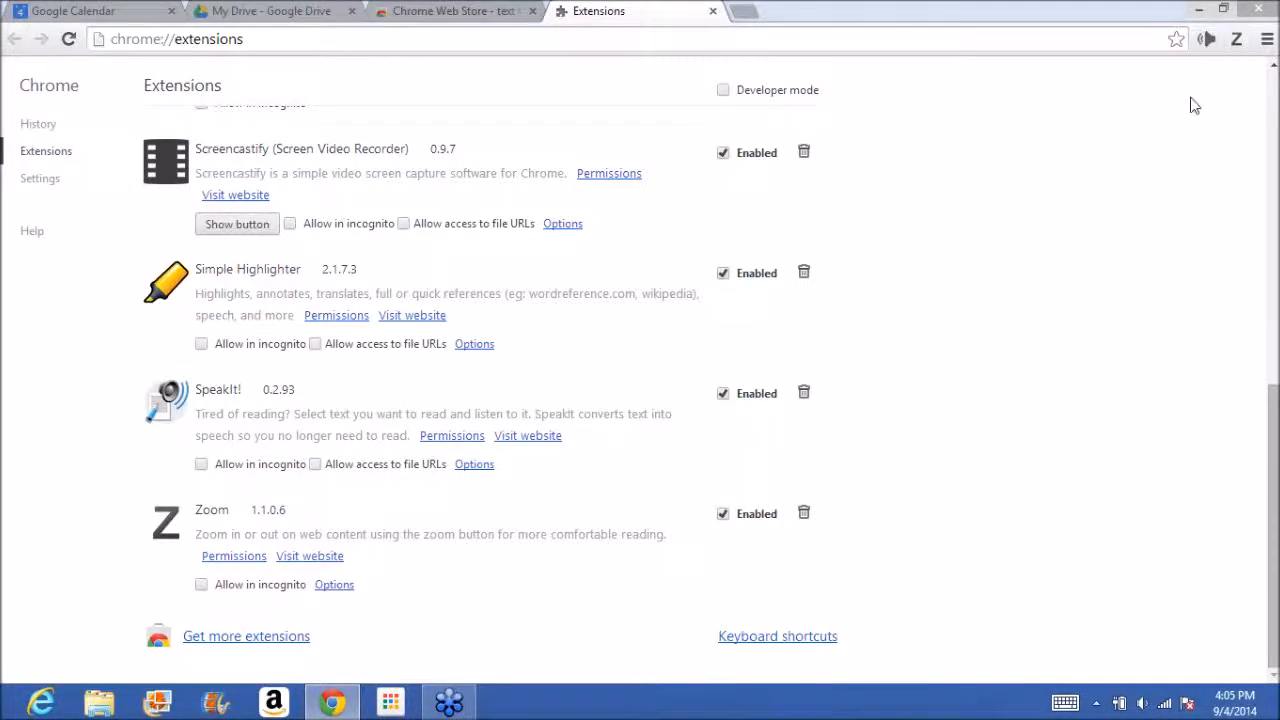
# Open the Instant Dictionary extension's options and choose Ctrl as the trigger key for selecting a word or phrase.
pyautogui.moveTo(1274, 472); pyautogui.dragTo(1274, 238)
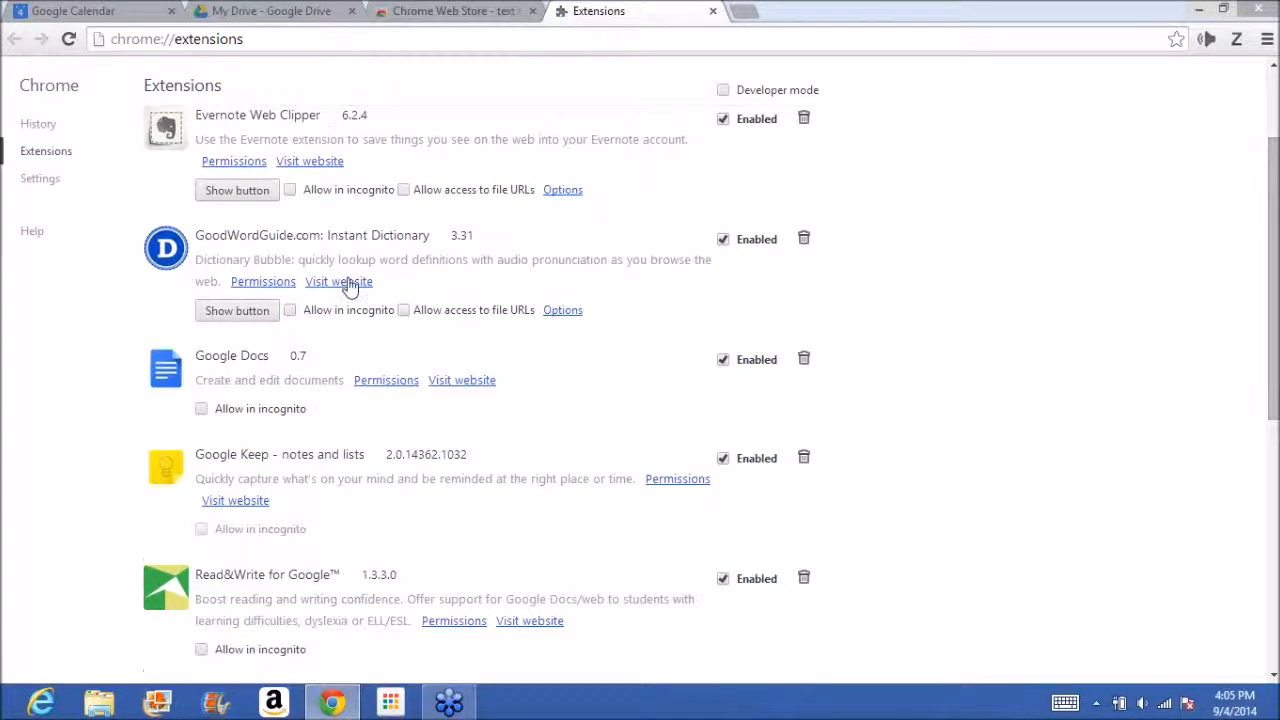
pyautogui.click(562, 311)
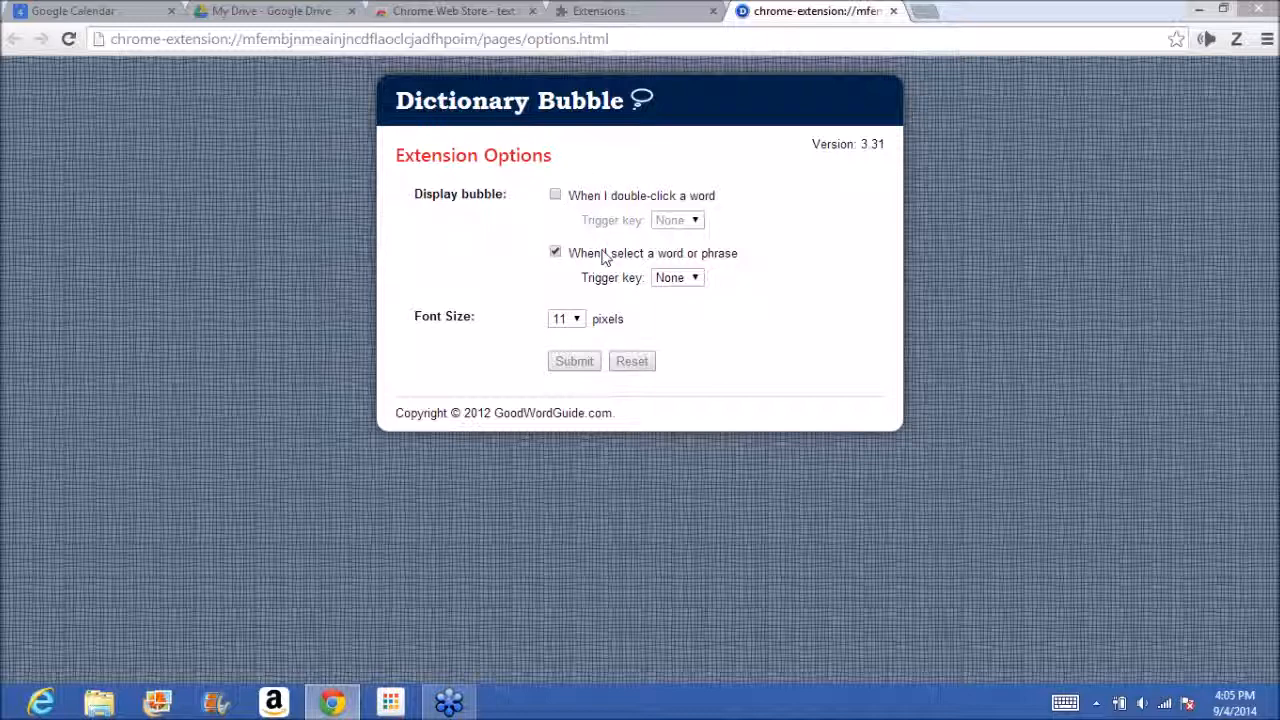
pyautogui.click(698, 282)
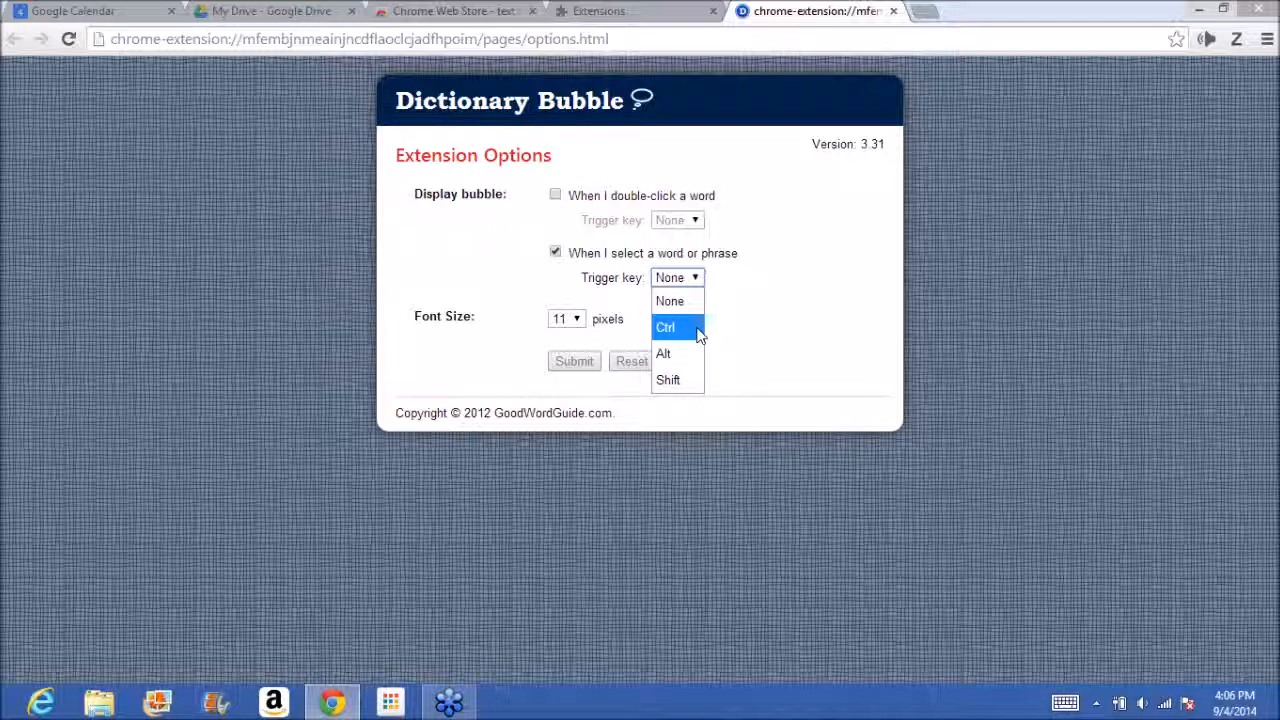
pyautogui.click(680, 328)
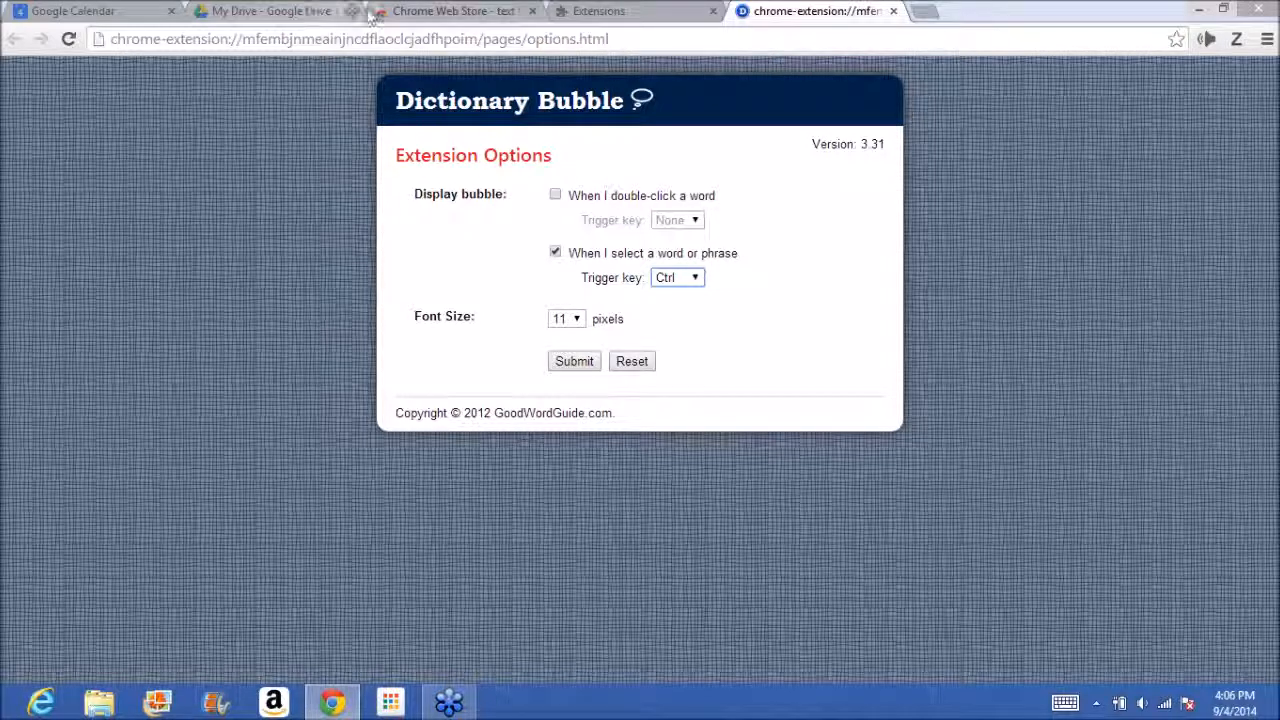
# Close the Google Calendar and Drive pages, search the web for "thomas edison" in a new tab and open his Wikipedia article.
pyautogui.click(168, 11)
pyautogui.click(172, 11)
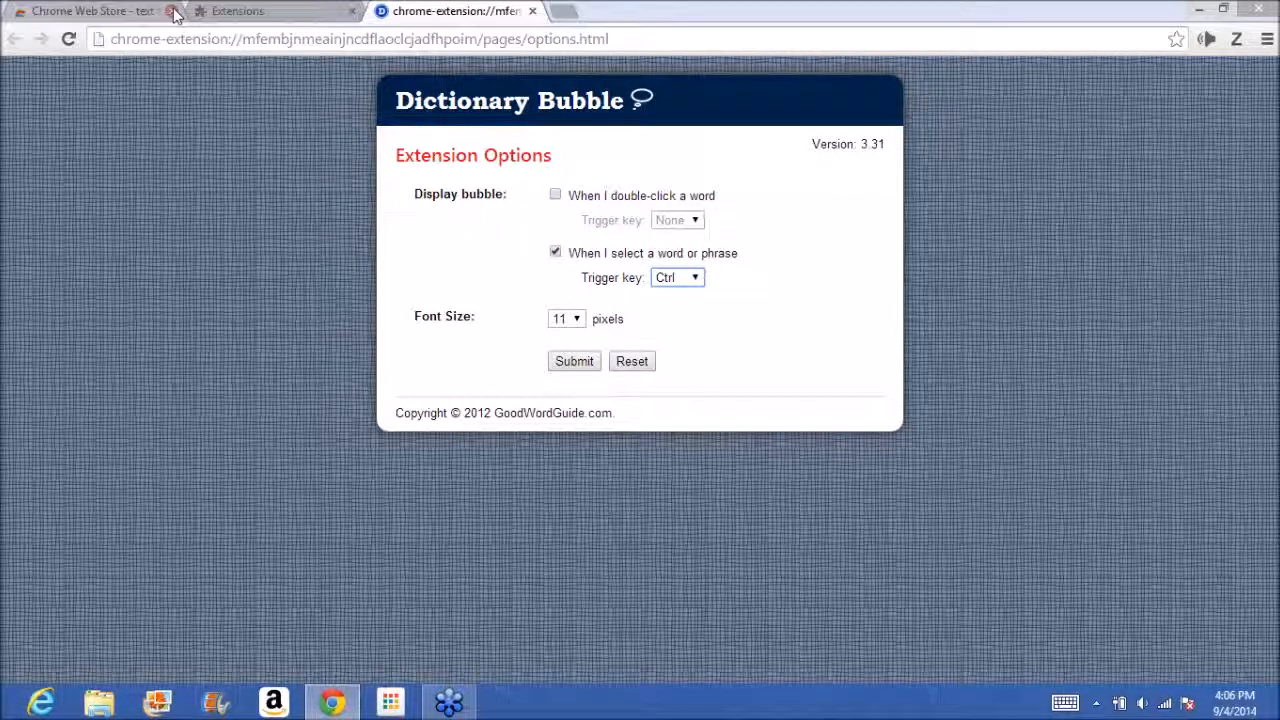
pyautogui.click(563, 11)
pyautogui.write('thom')
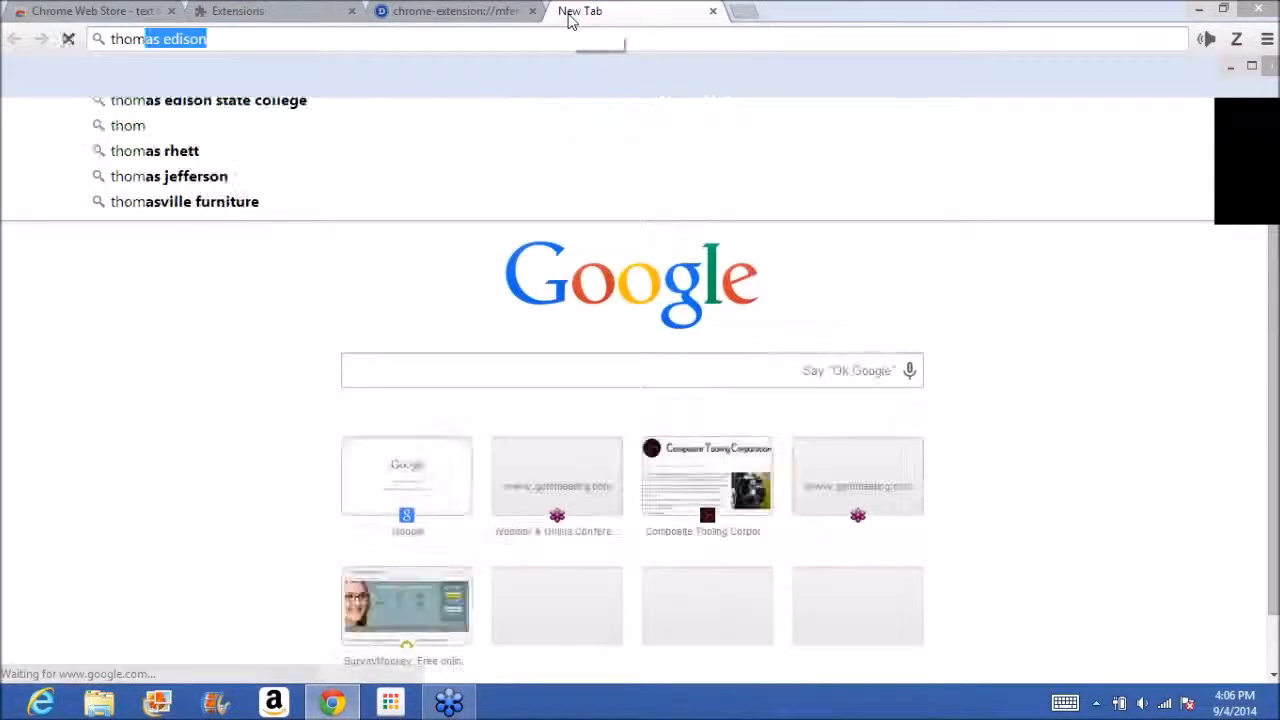
pyautogui.press('Return')
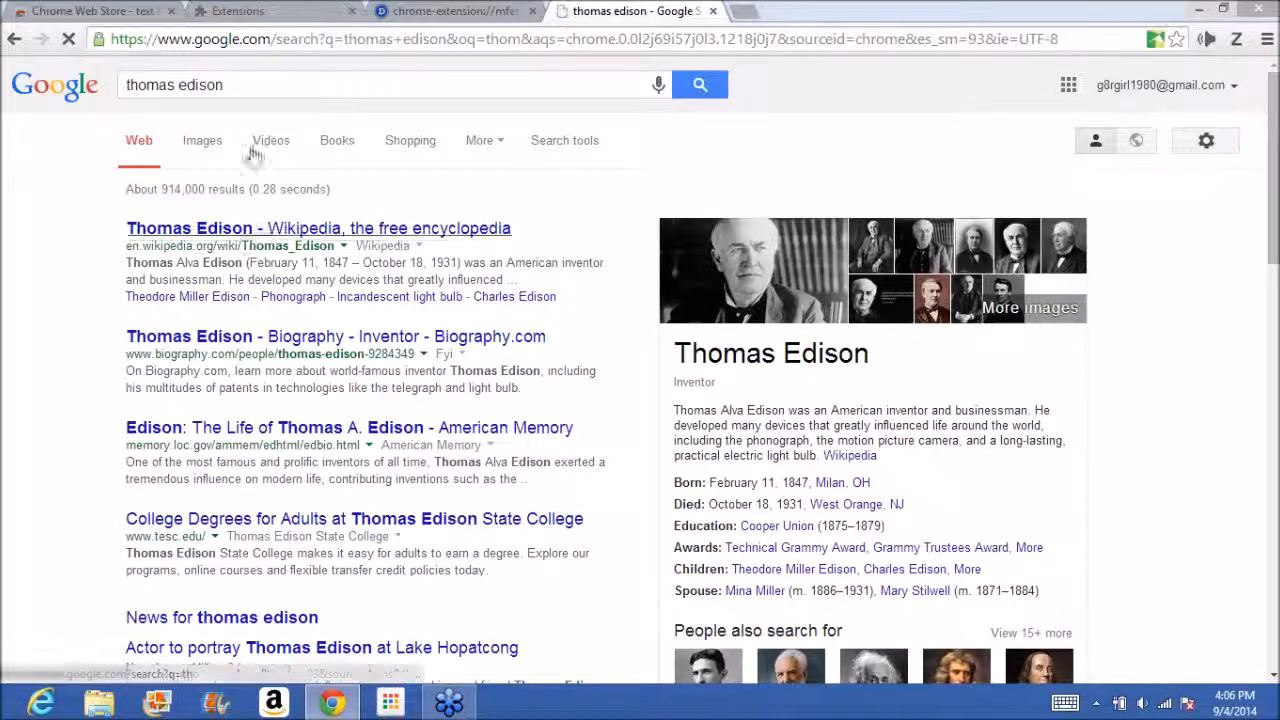
pyautogui.click(285, 242)
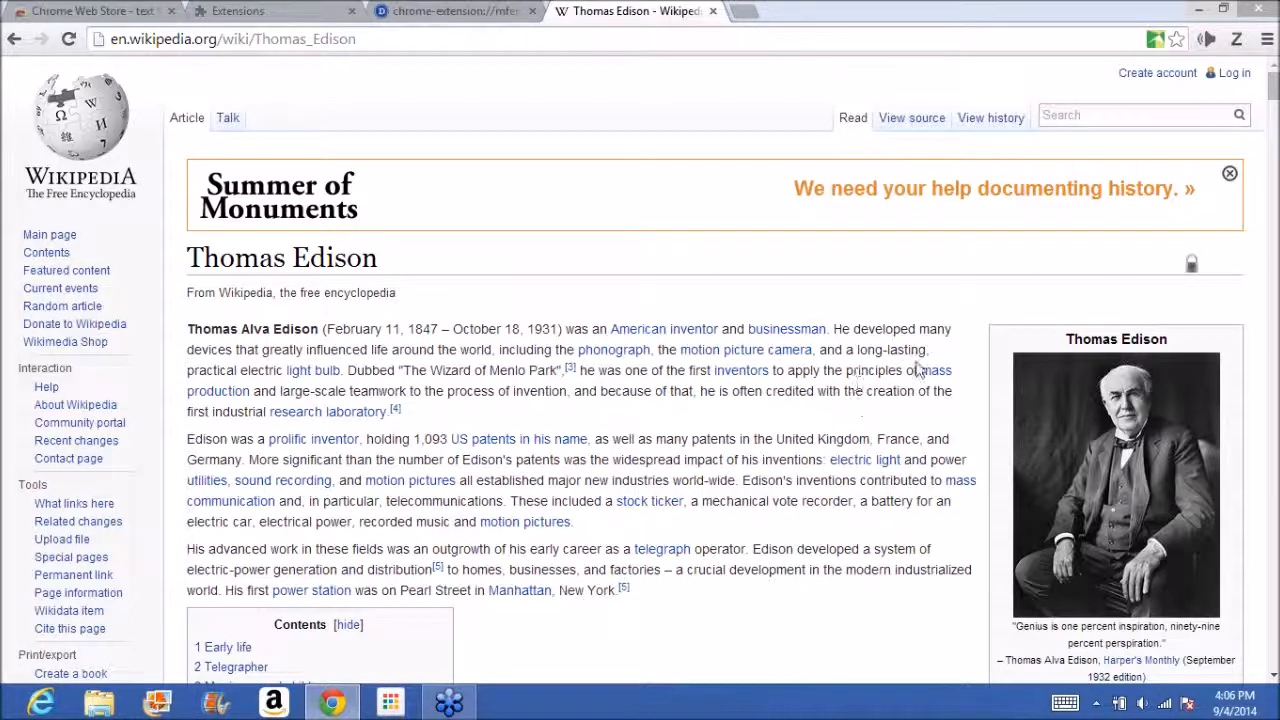
# Look up "inventors" from the article's first paragraph in the dictionary bubble, play its pronunciation and close the bubble.
pyautogui.moveTo(776, 370); pyautogui.dragTo(715, 377)
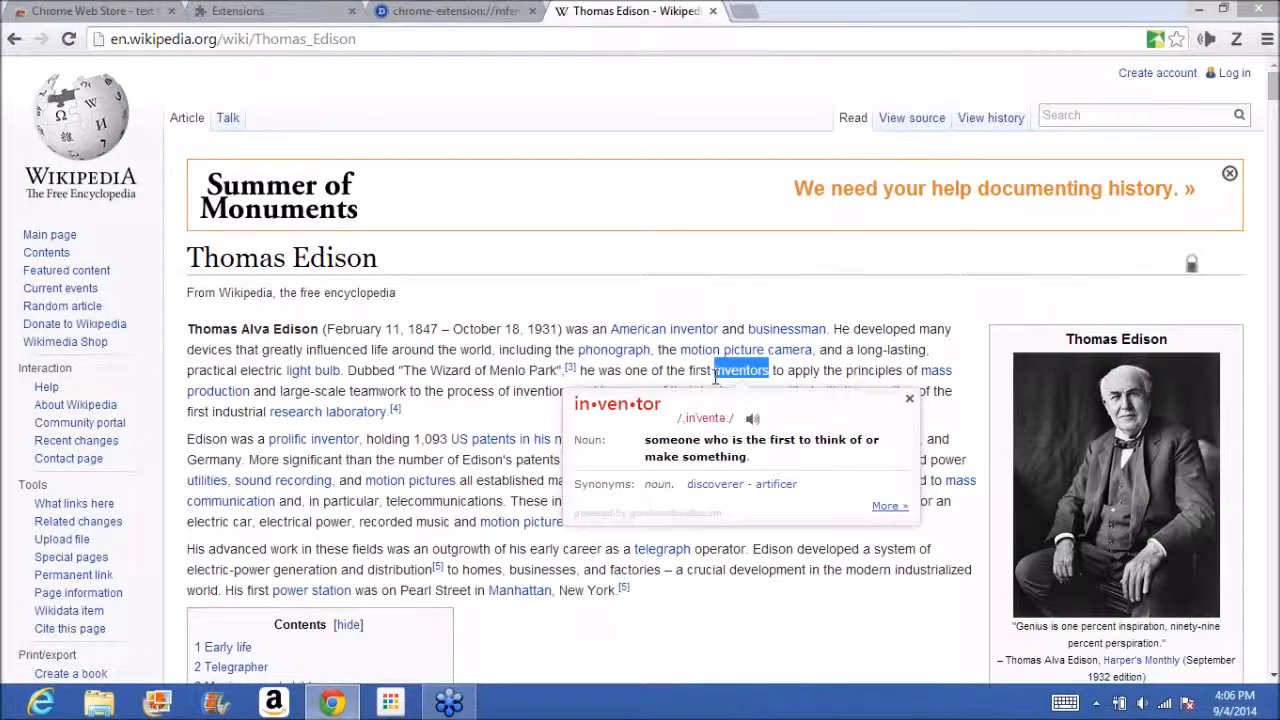
pyautogui.click(753, 420)
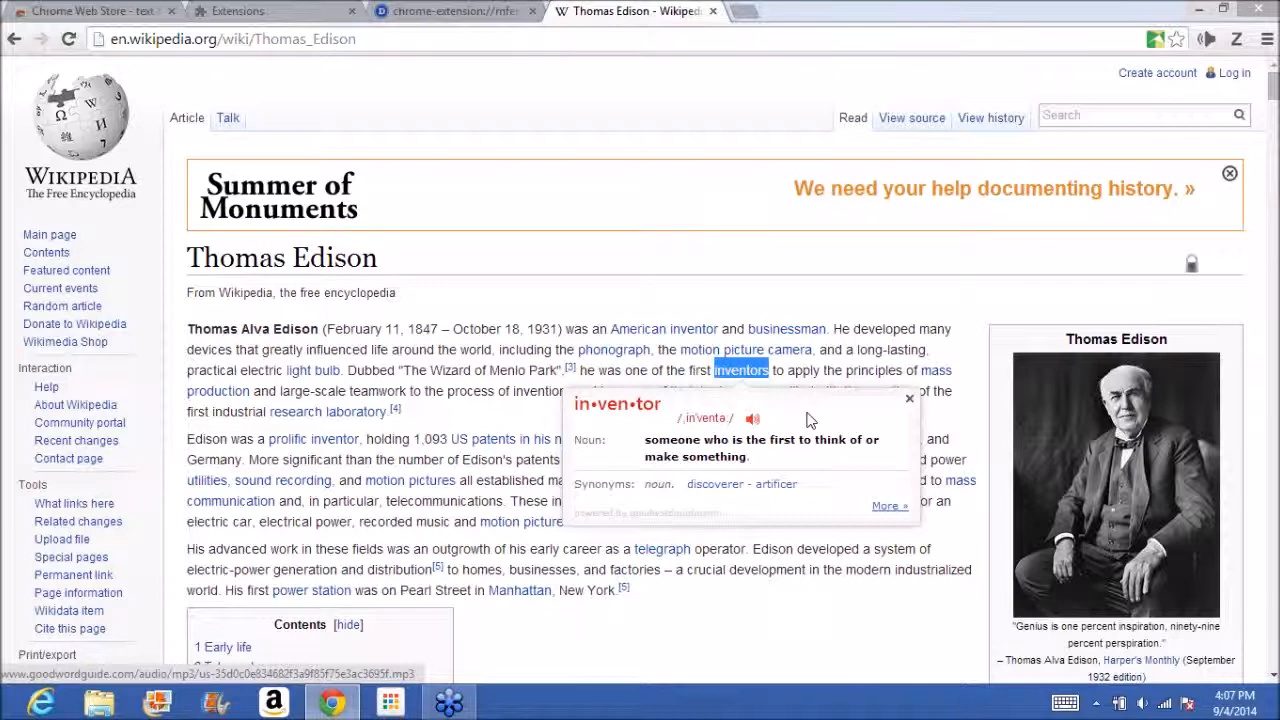
pyautogui.click(909, 400)
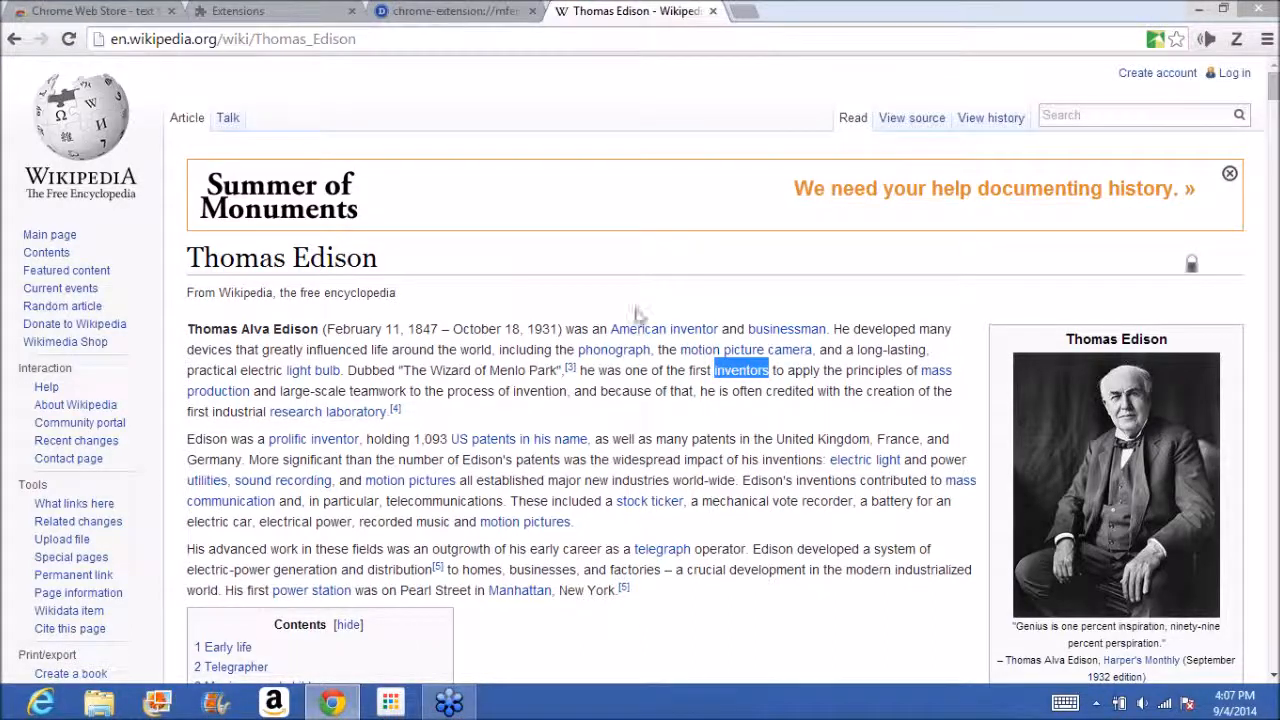
# Have SpeakIt! read aloud the article's sentence beginning "Edison was a prolific inventor" and dismiss the dictionary bubble.
pyautogui.moveTo(180, 440); pyautogui.dragTo(250, 459)
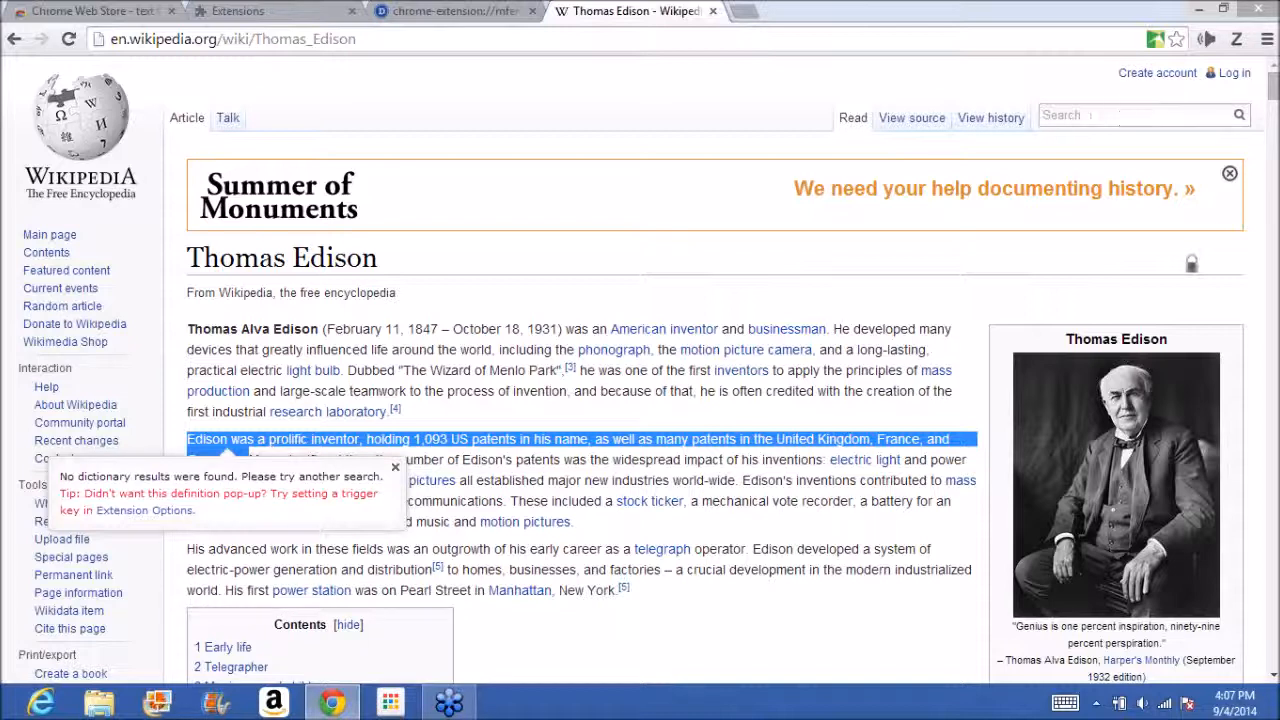
pyautogui.click(1208, 42)
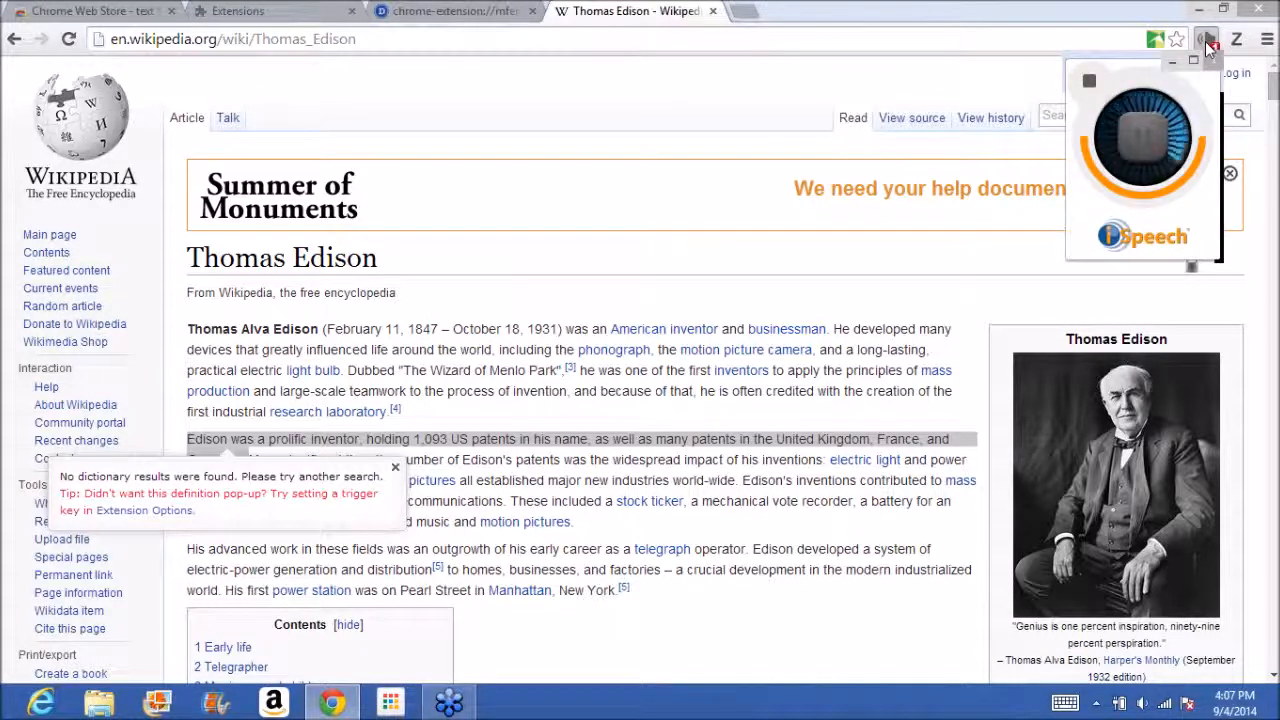
pyautogui.click(395, 469)
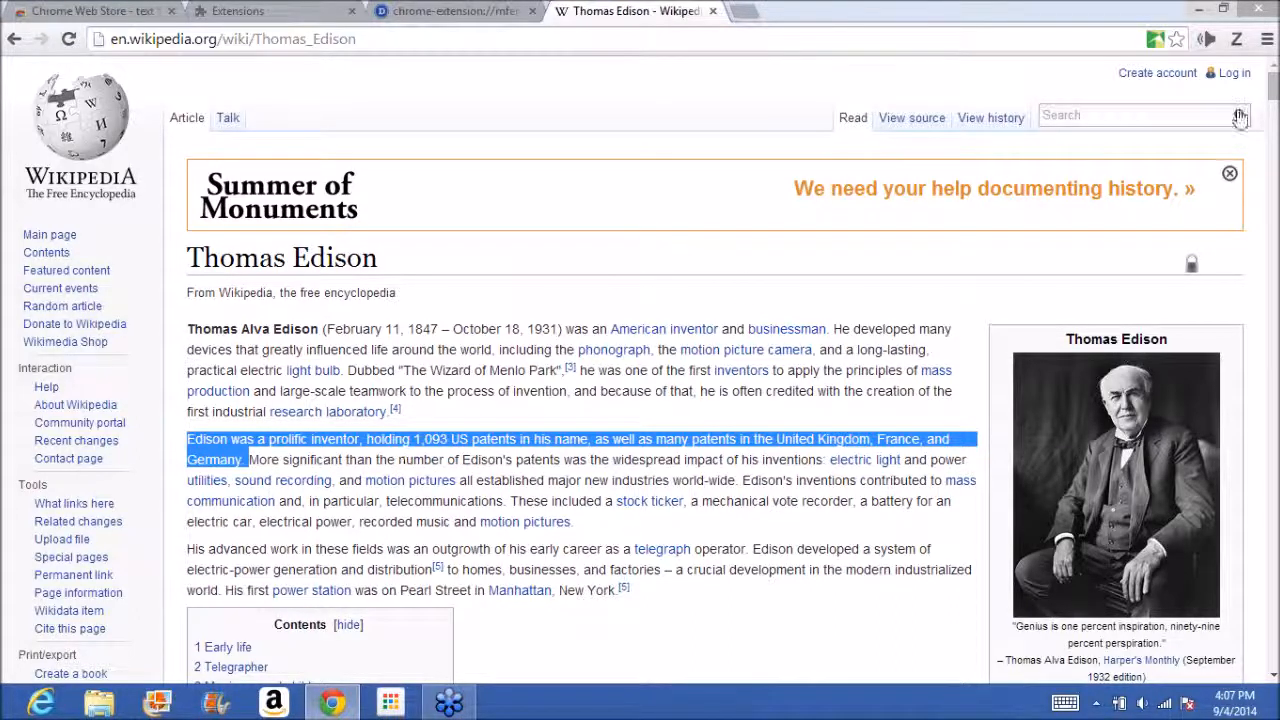
# Open Chrome's Extensions page and disable the GoodWordGuide.com: Instant Dictionary extension.
pyautogui.click(1266, 42)
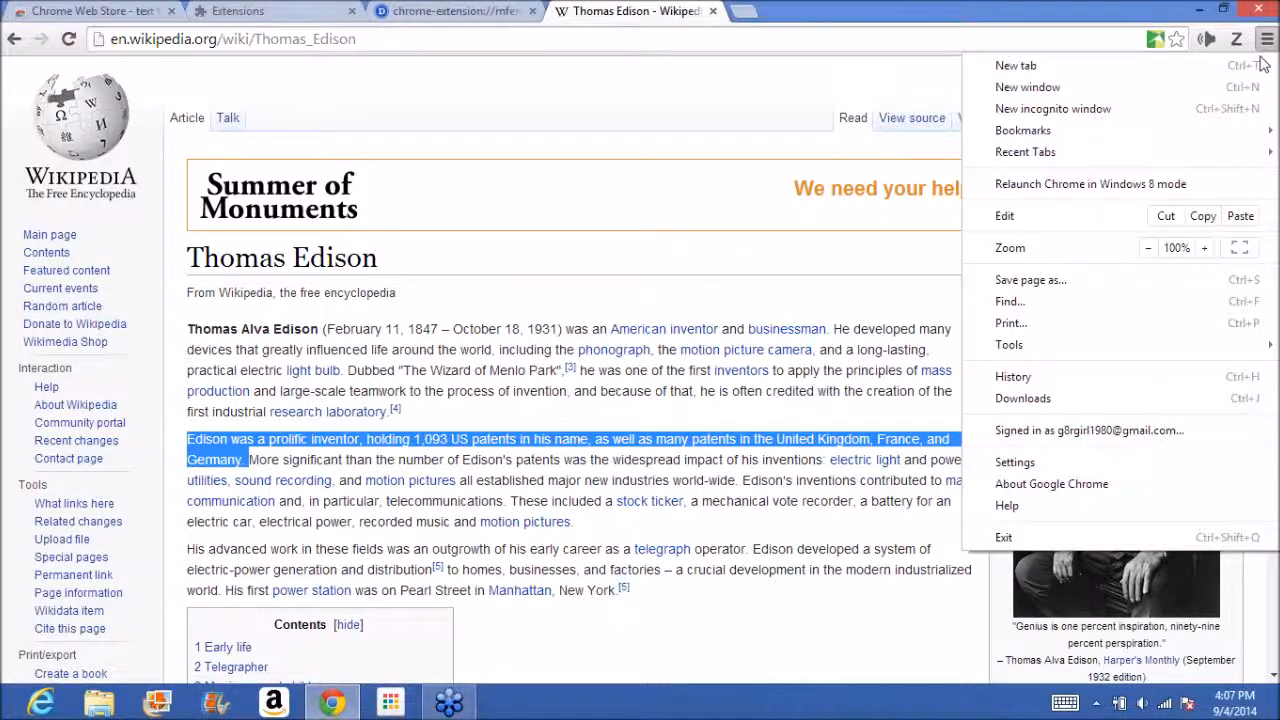
pyautogui.moveTo(1167, 344)
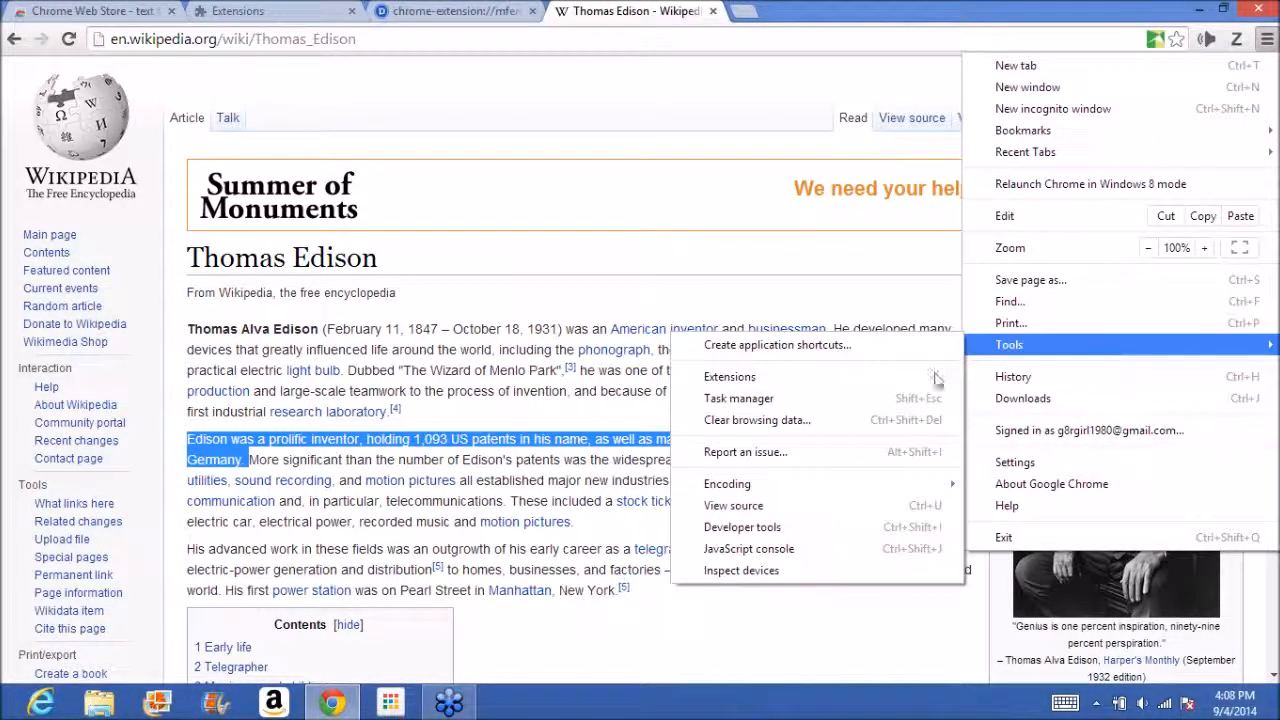
pyautogui.click(870, 371)
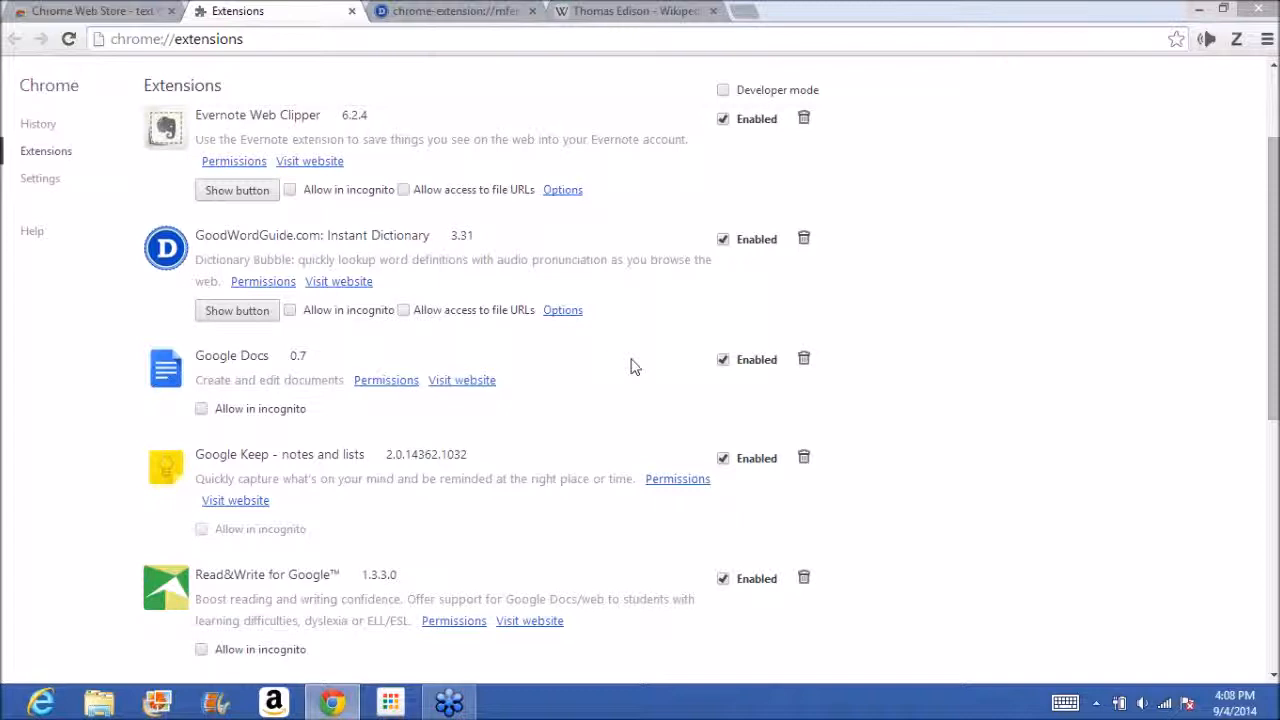
pyautogui.click(726, 242)
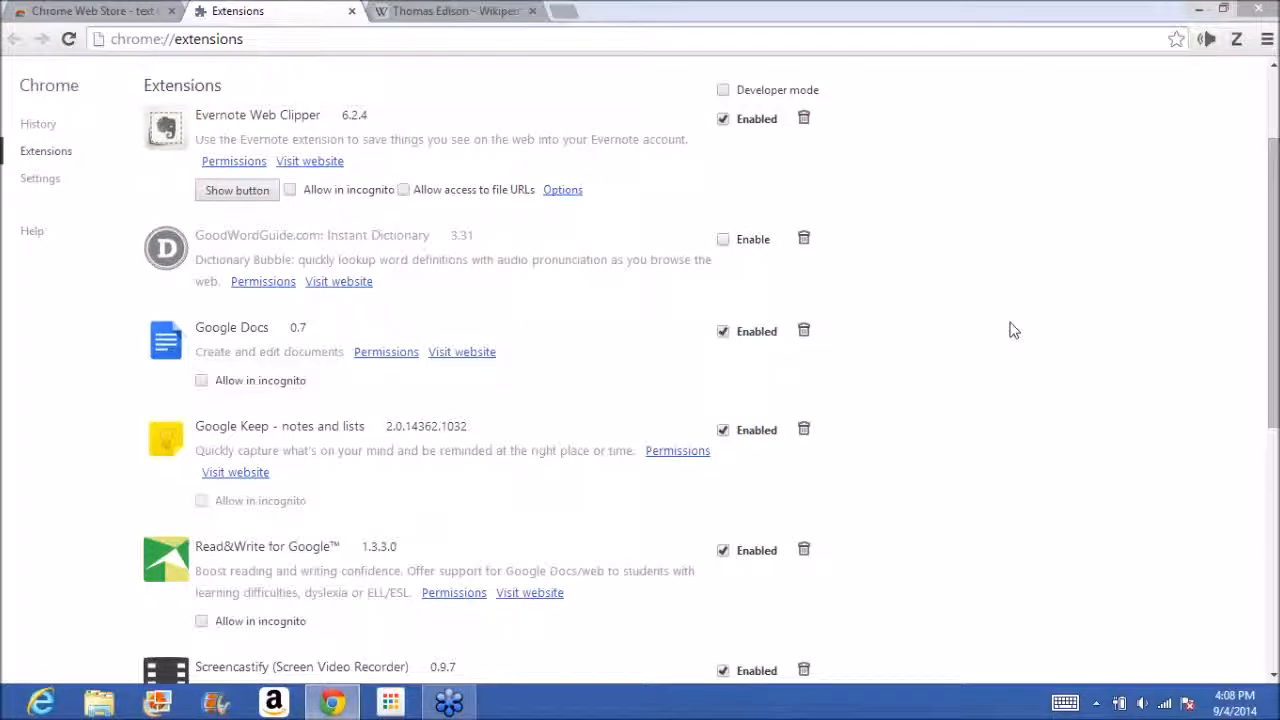
# Open the SpeakIt! extension's options, look through the available voices and close the list without choosing another voice.
pyautogui.moveTo(1276, 398)
pyautogui.mouseDown()
pyautogui.moveTo(1257, 514)
pyautogui.moveTo(1262, 395)
pyautogui.mouseUp()
pyautogui.scroll(-3, 713, 572)
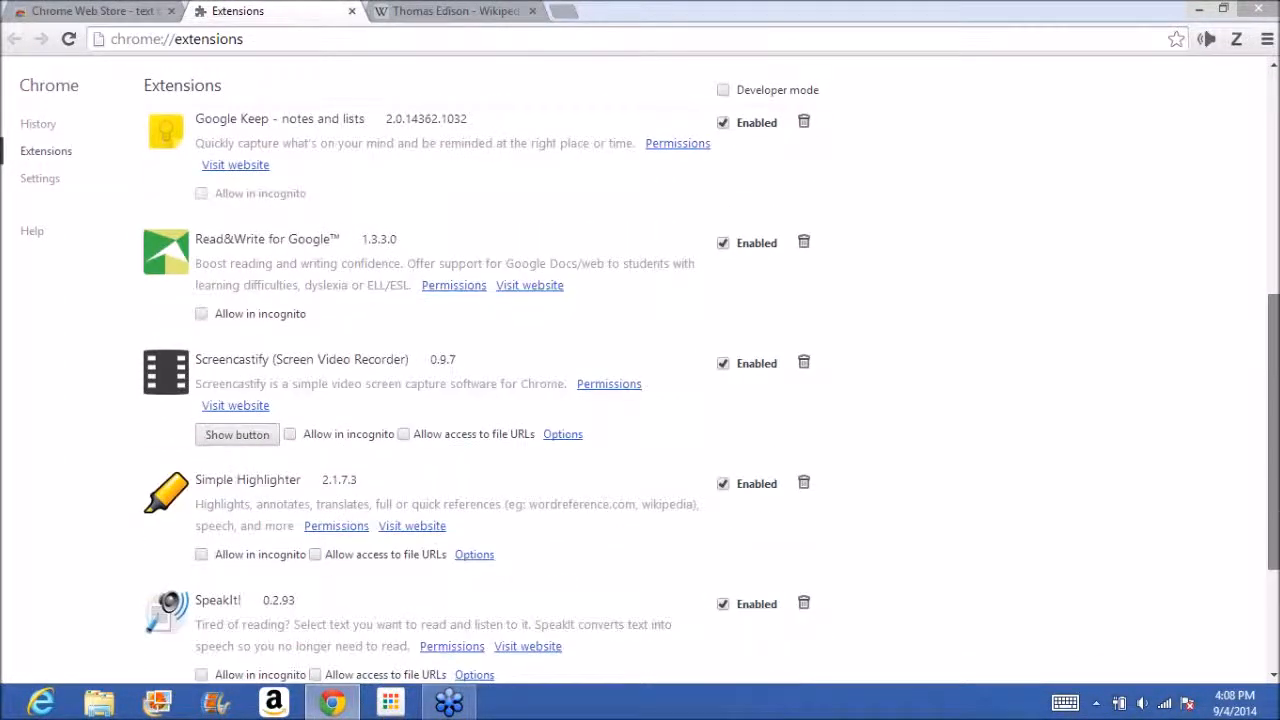
pyautogui.click(476, 595)
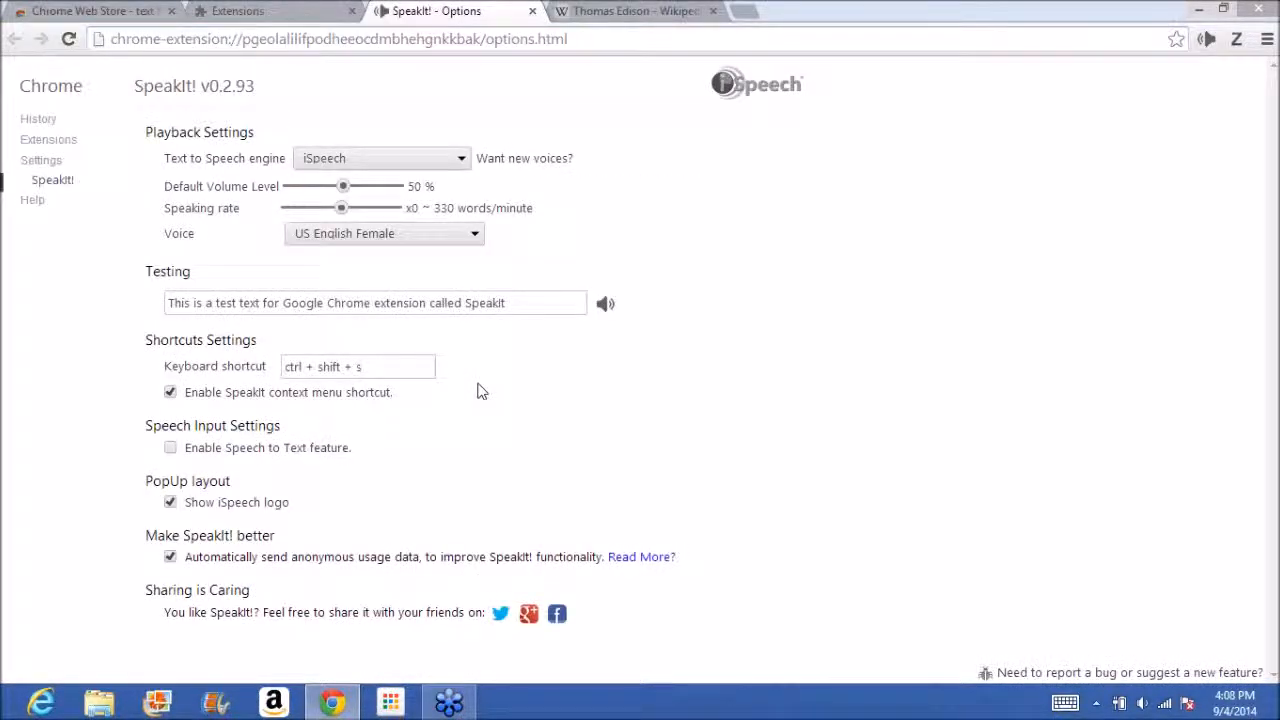
pyautogui.click(475, 236)
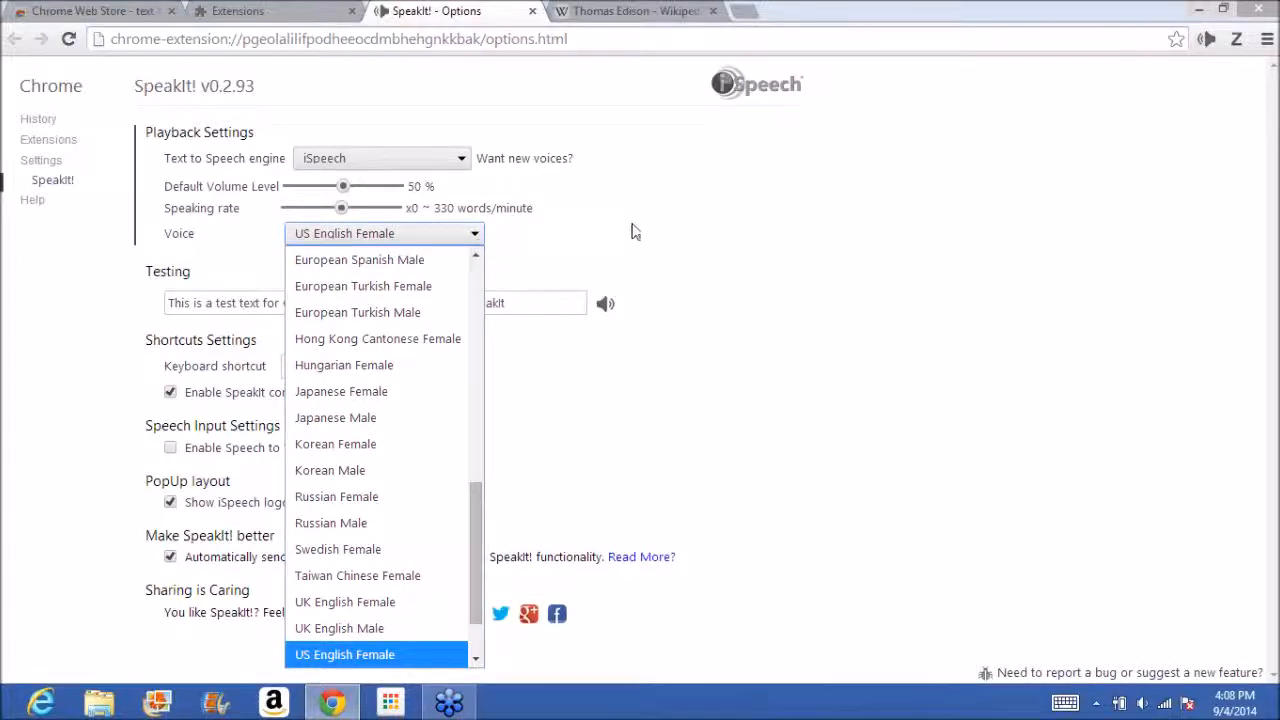
pyautogui.click(633, 232)
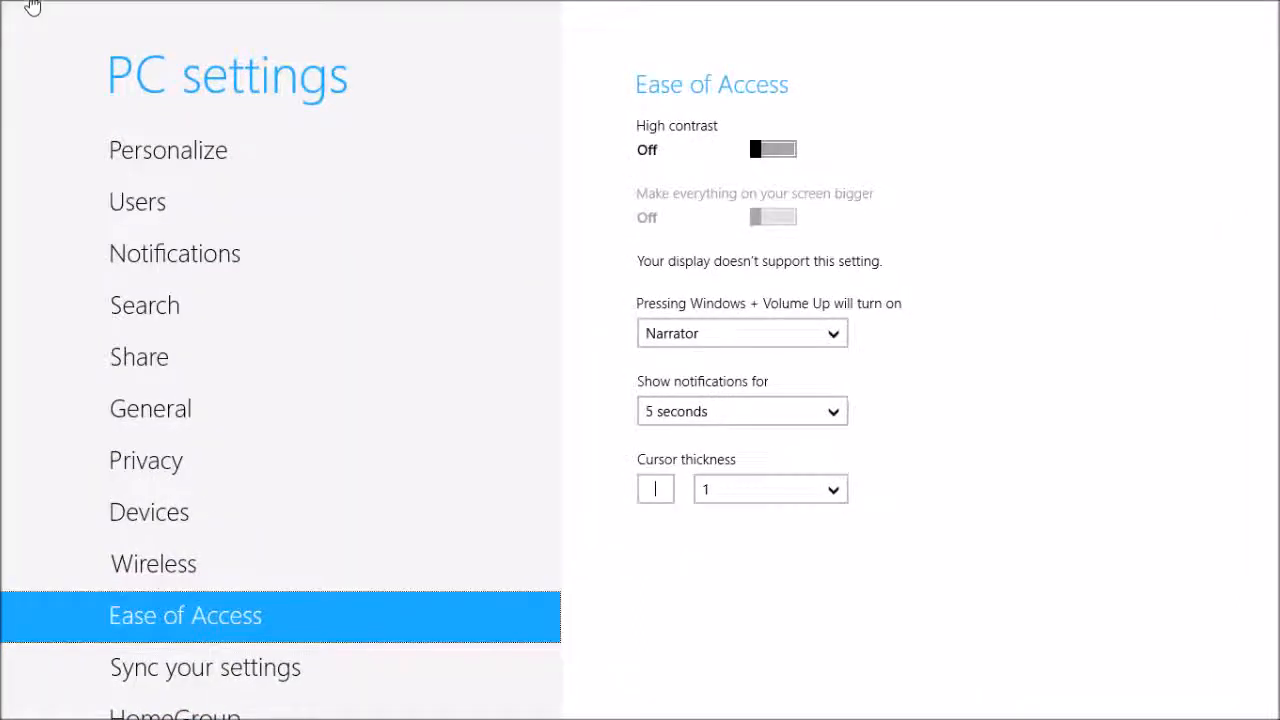
# Switch from PC settings back to the Chrome window and dismiss the PC settings split view so Chrome fills the screen.
pyautogui.click(8, 8)
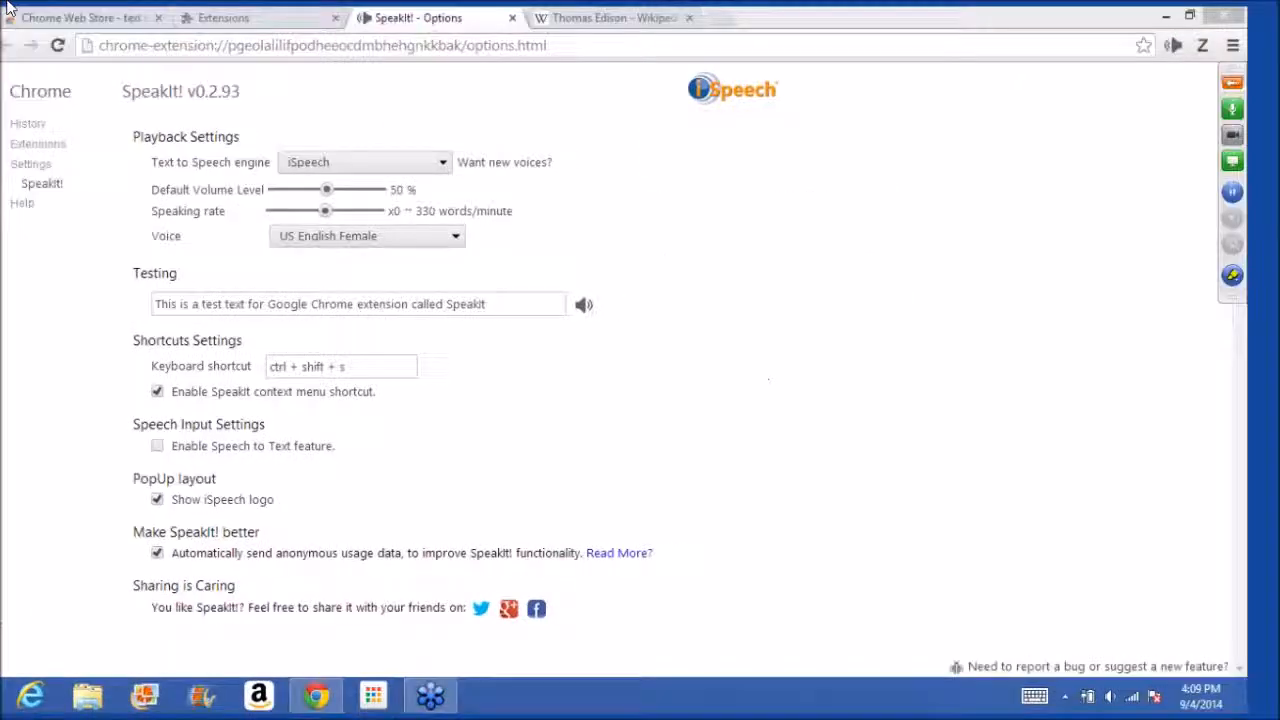
pyautogui.click(8, 8)
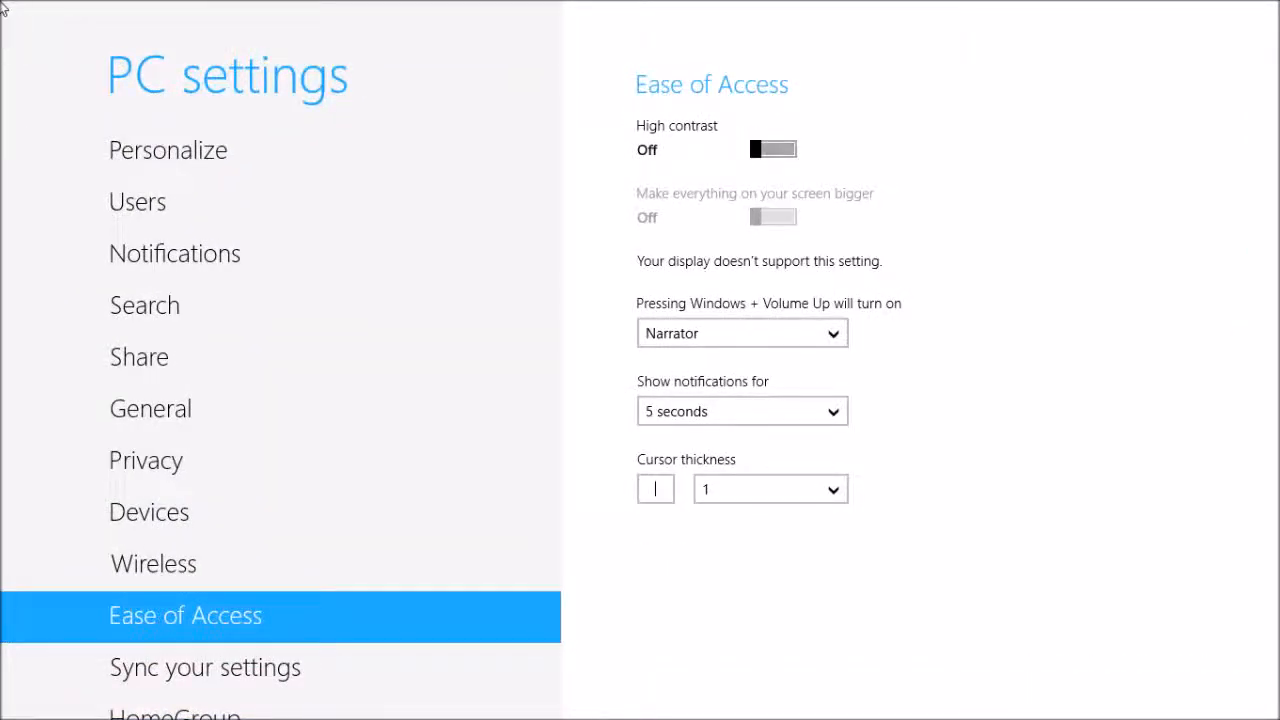
pyautogui.moveTo(65, 8); pyautogui.dragTo(3, 12)
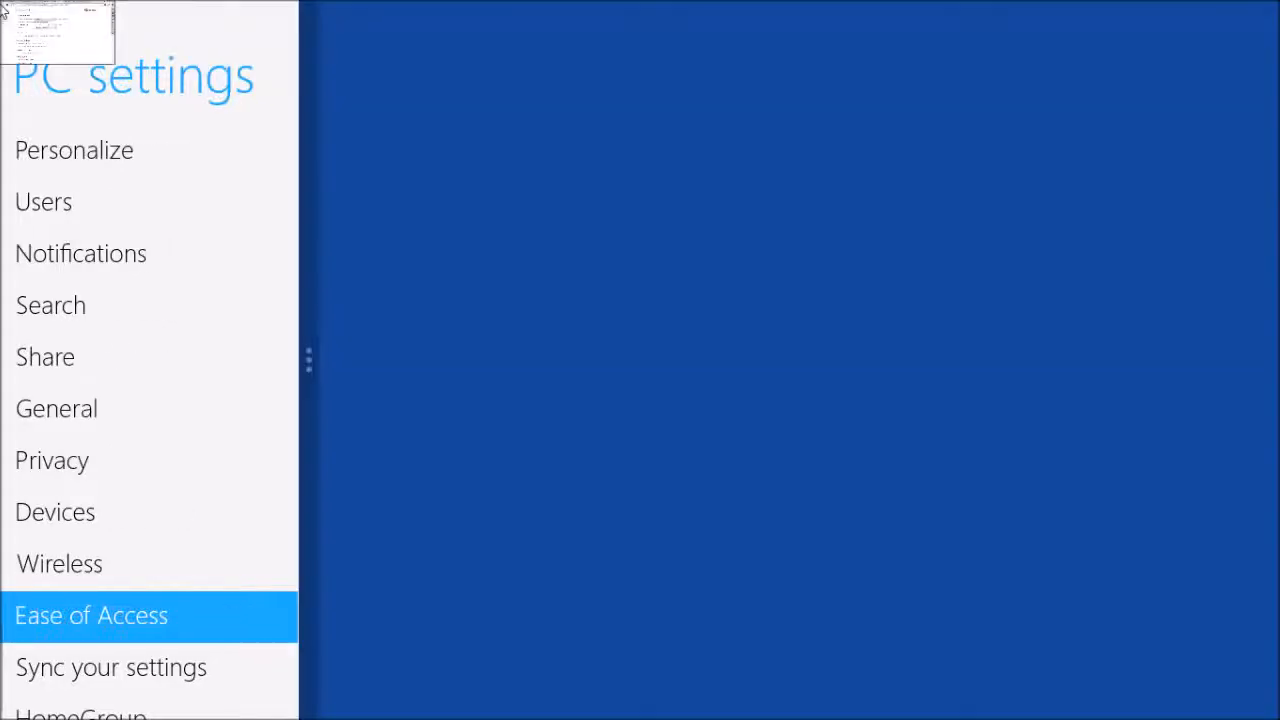
pyautogui.click(4, 10)
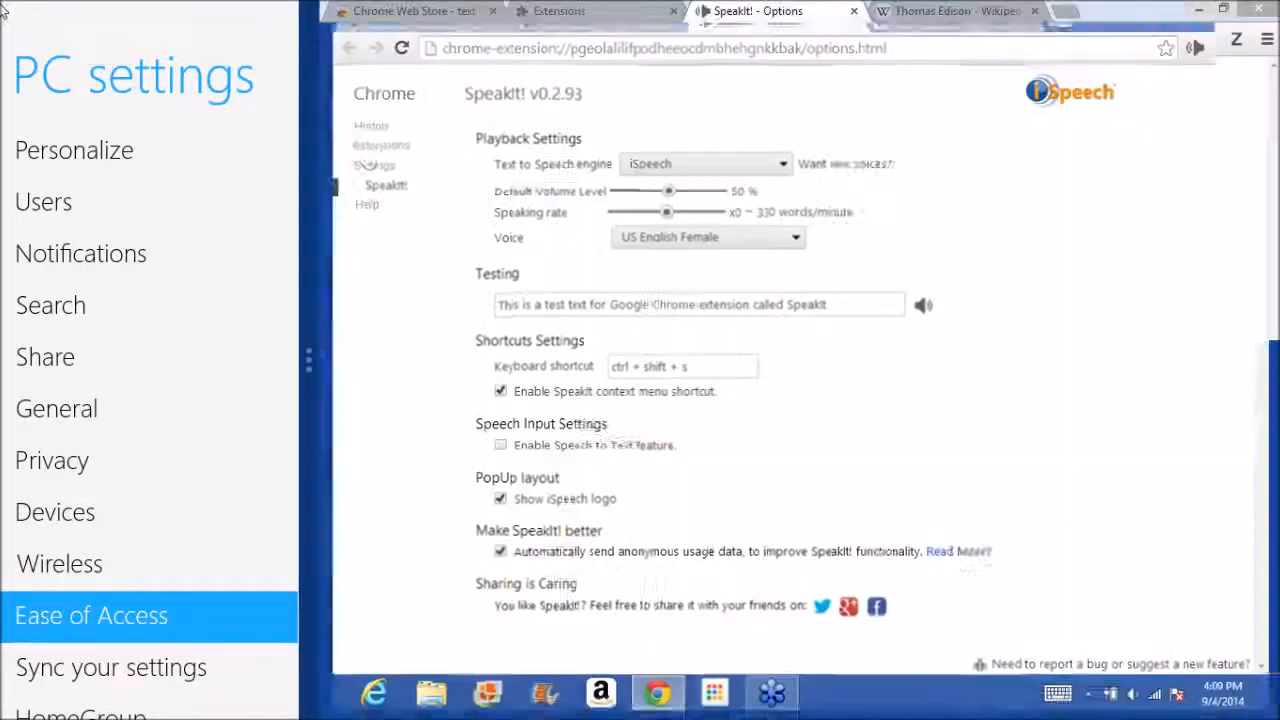
pyautogui.moveTo(306, 357); pyautogui.dragTo(20, 357)
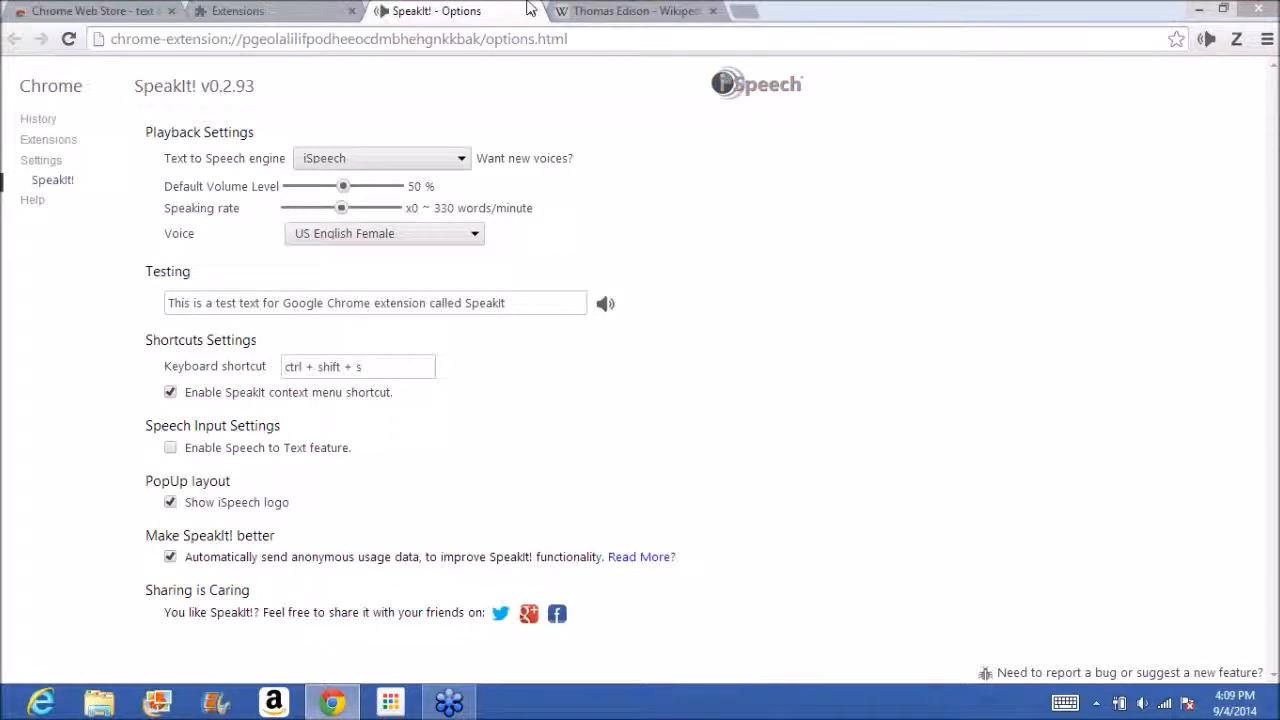
# Return to the Chrome Web Store page and search its extensions for "accessibility".
pyautogui.click(276, 8)
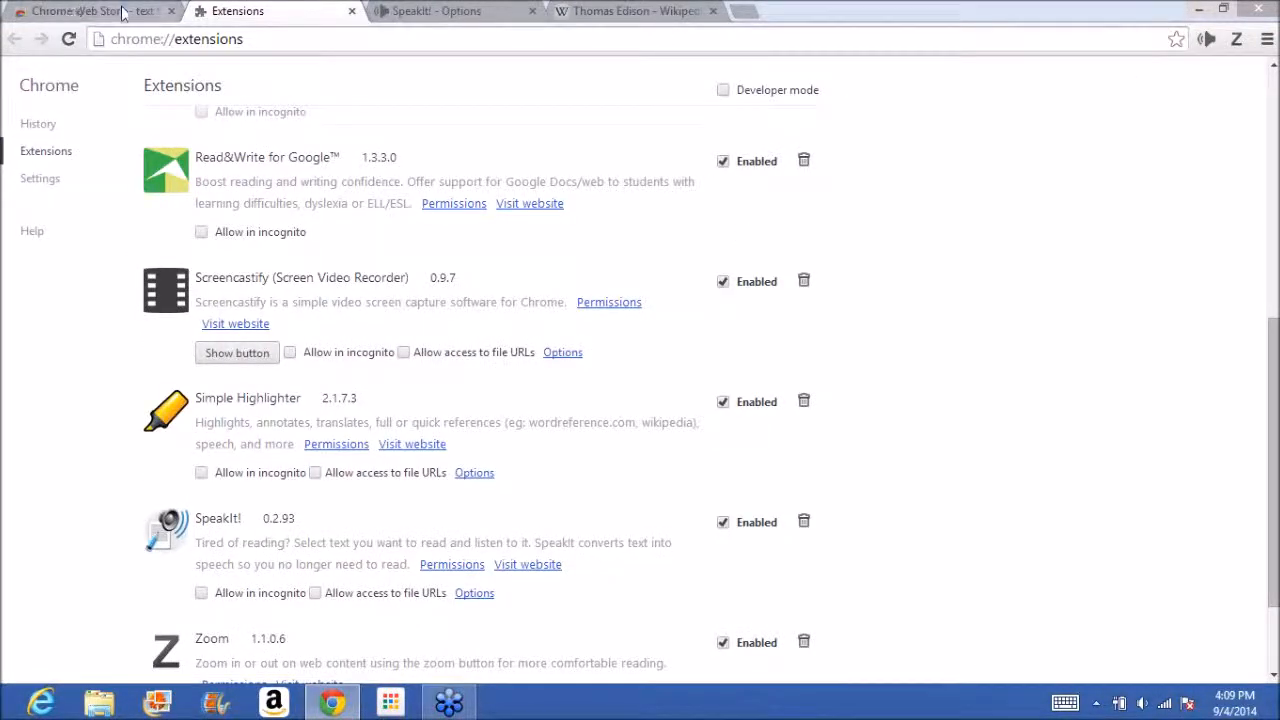
pyautogui.click(72, 11)
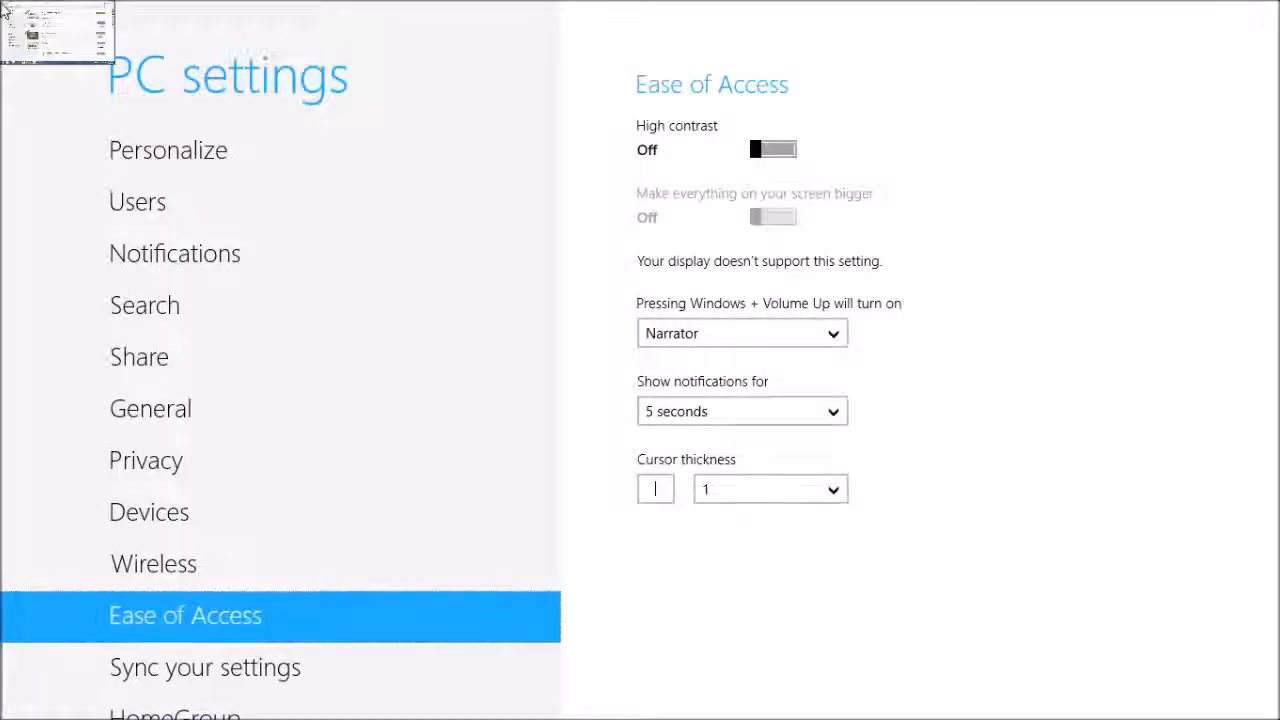
pyautogui.click(25, 30)
pyautogui.click(162, 117)
pyautogui.write('accessibility')
pyautogui.press('Return')
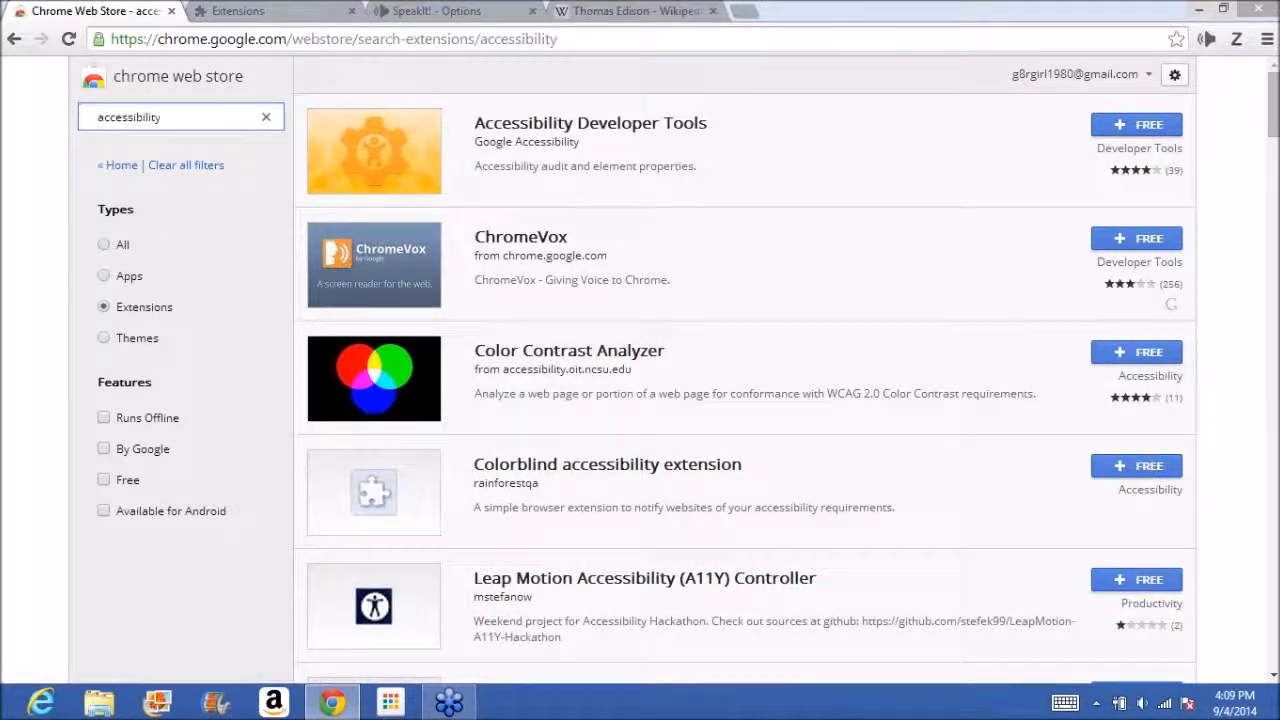
# Look through the "accessibility" extension results, filter them to Apps and switch the filter to Themes.
pyautogui.scroll(-5, 131, 277)
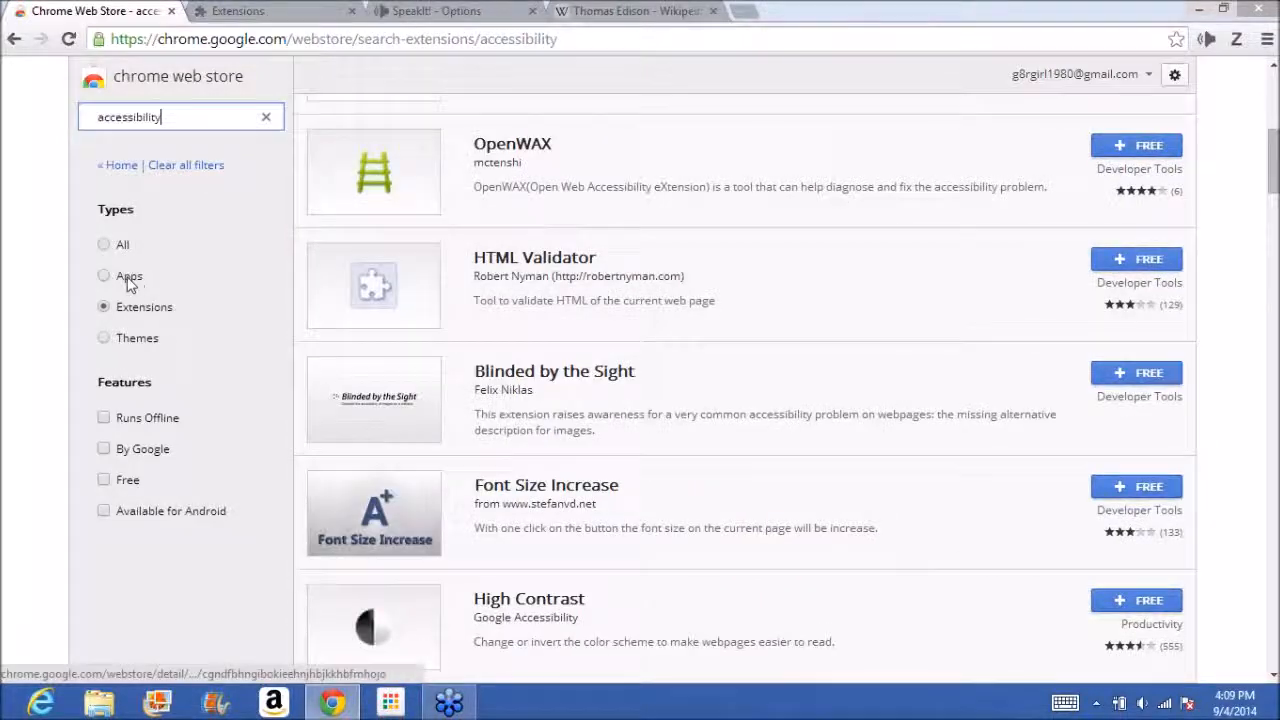
pyautogui.click(105, 279)
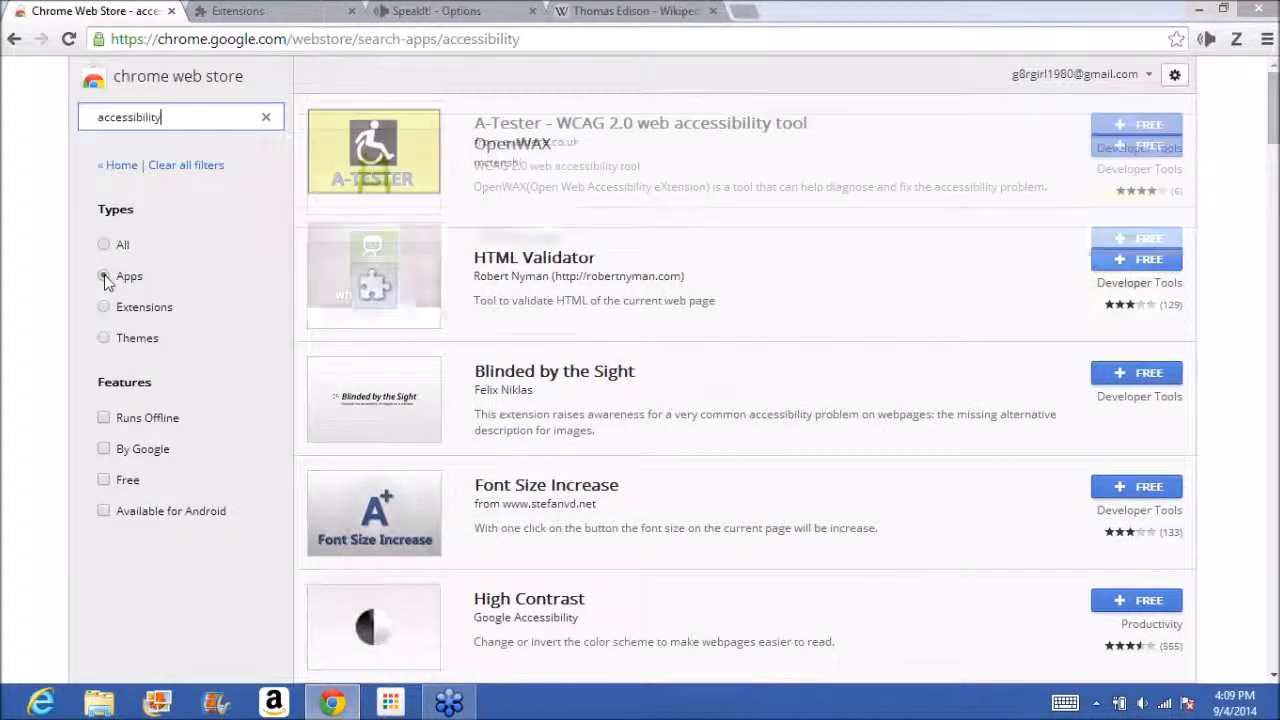
pyautogui.click(109, 341)
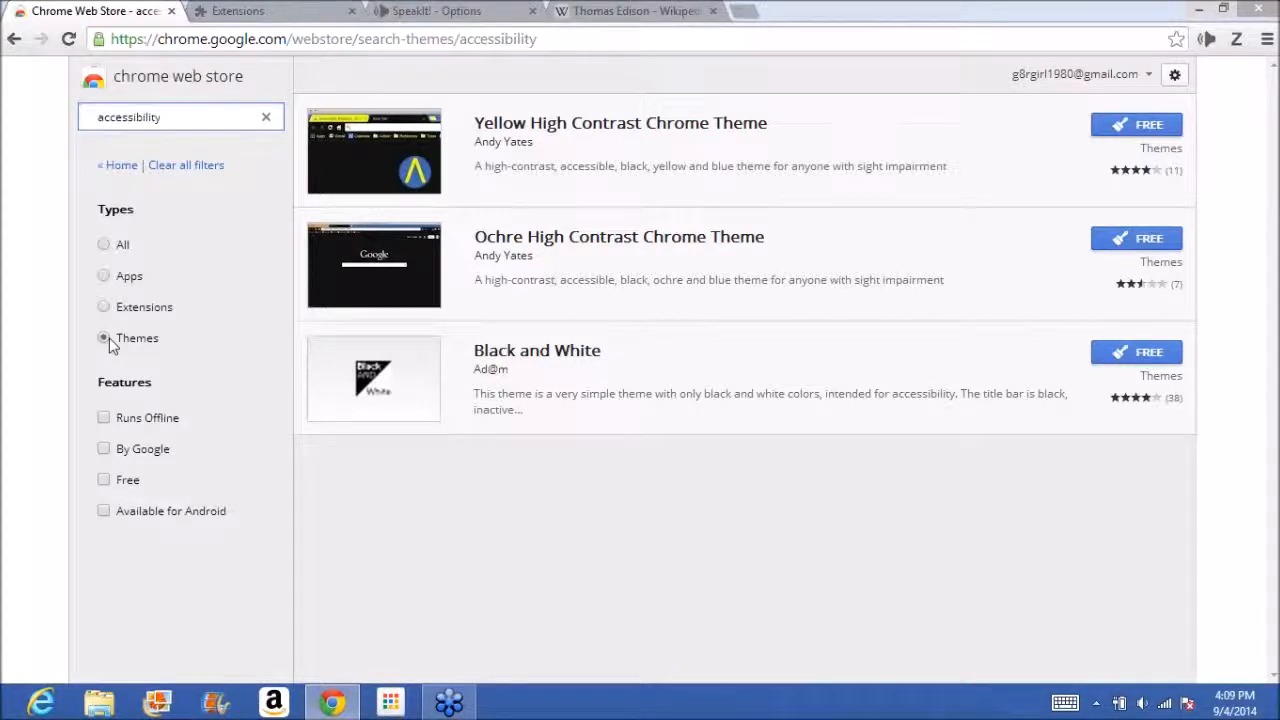
# Go to the store's home page, browse the Themes category and install the free Earth theme.
pyautogui.click(145, 85)
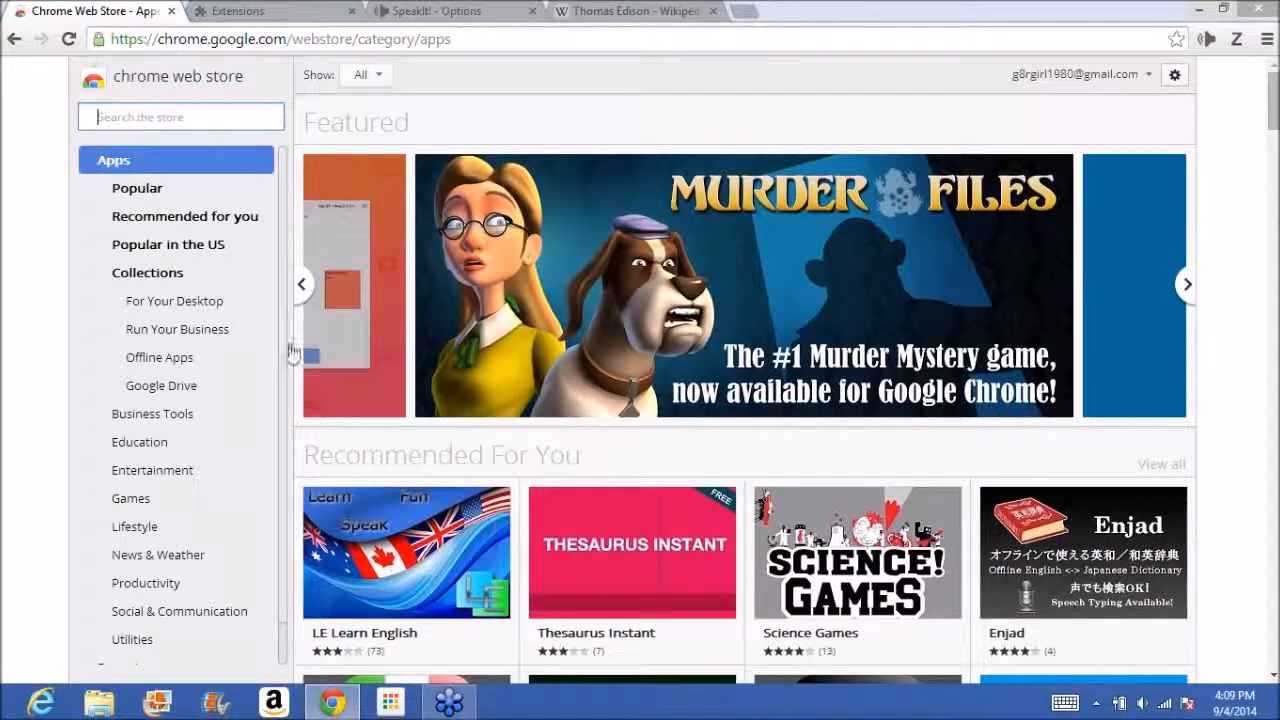
pyautogui.scroll(-2, 277, 372)
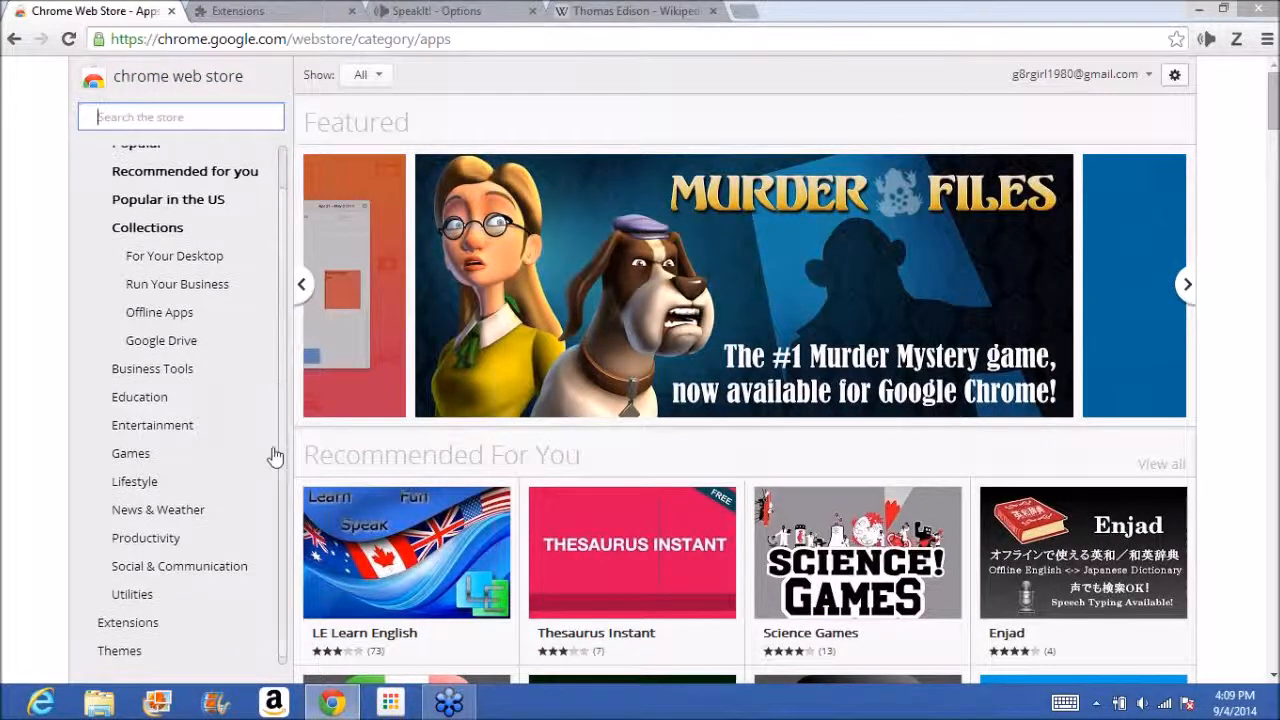
pyautogui.click(122, 652)
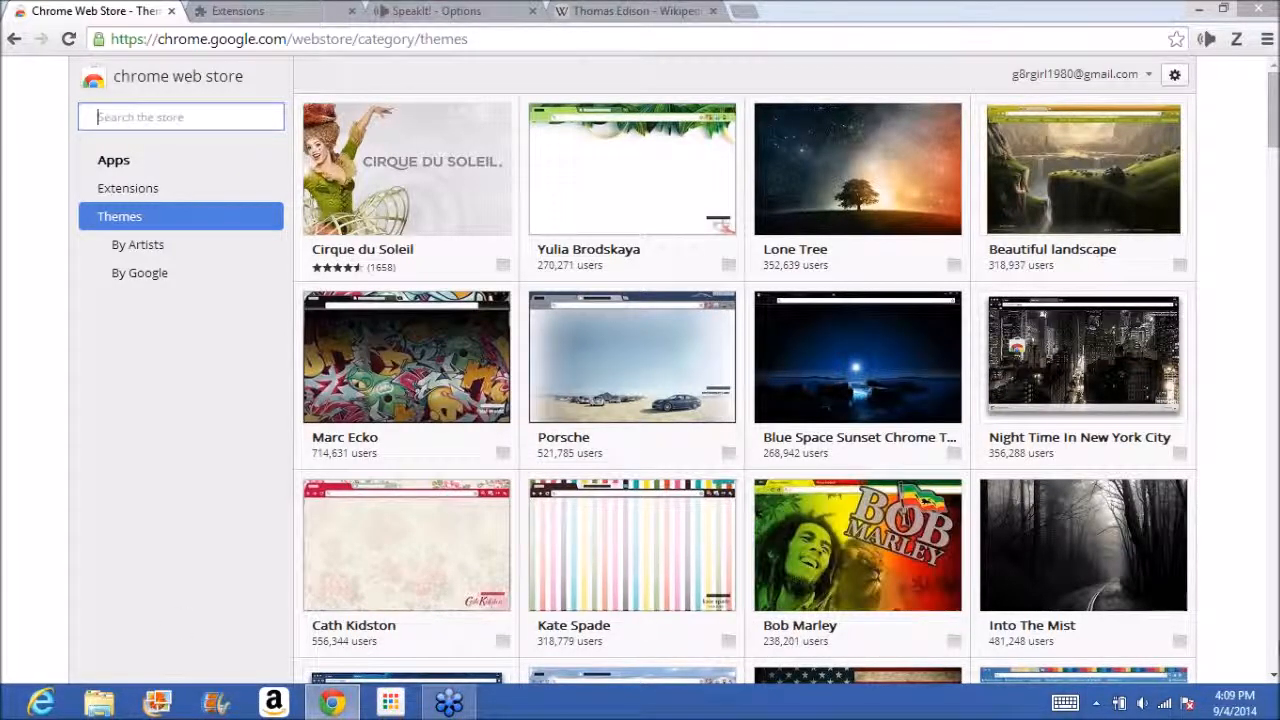
pyautogui.scroll(-5, 903, 515)
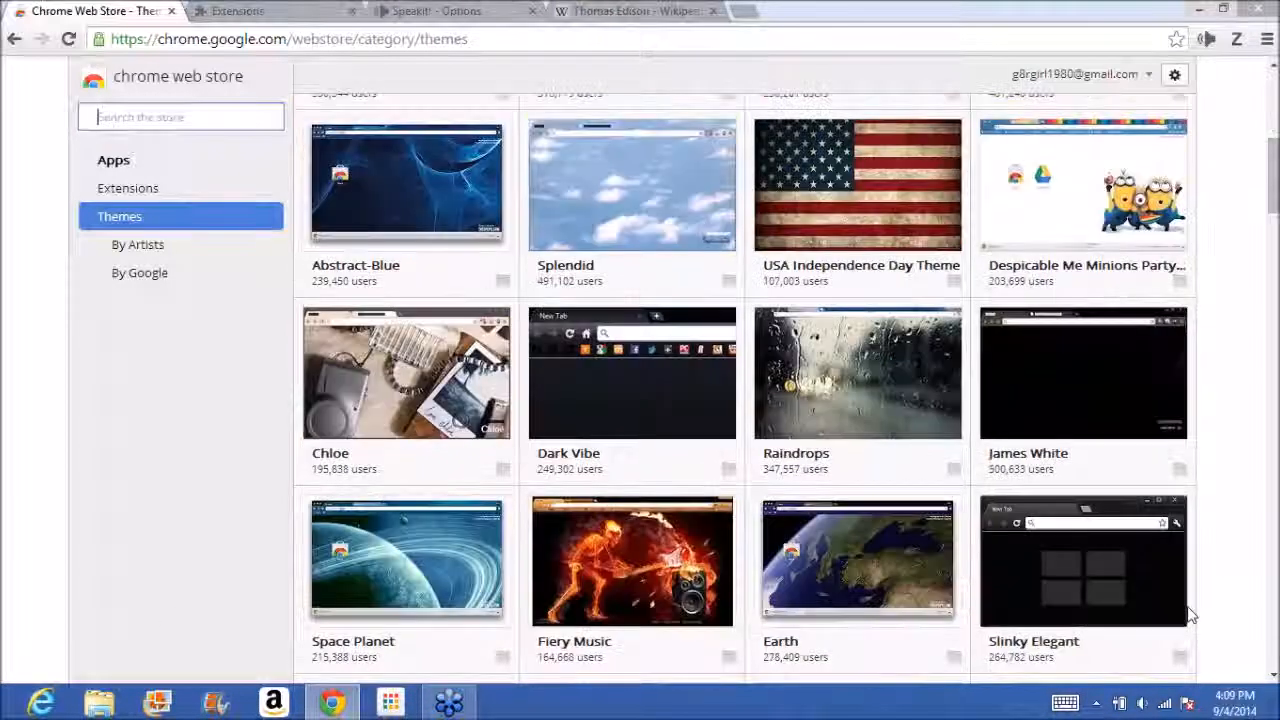
pyautogui.click(848, 549)
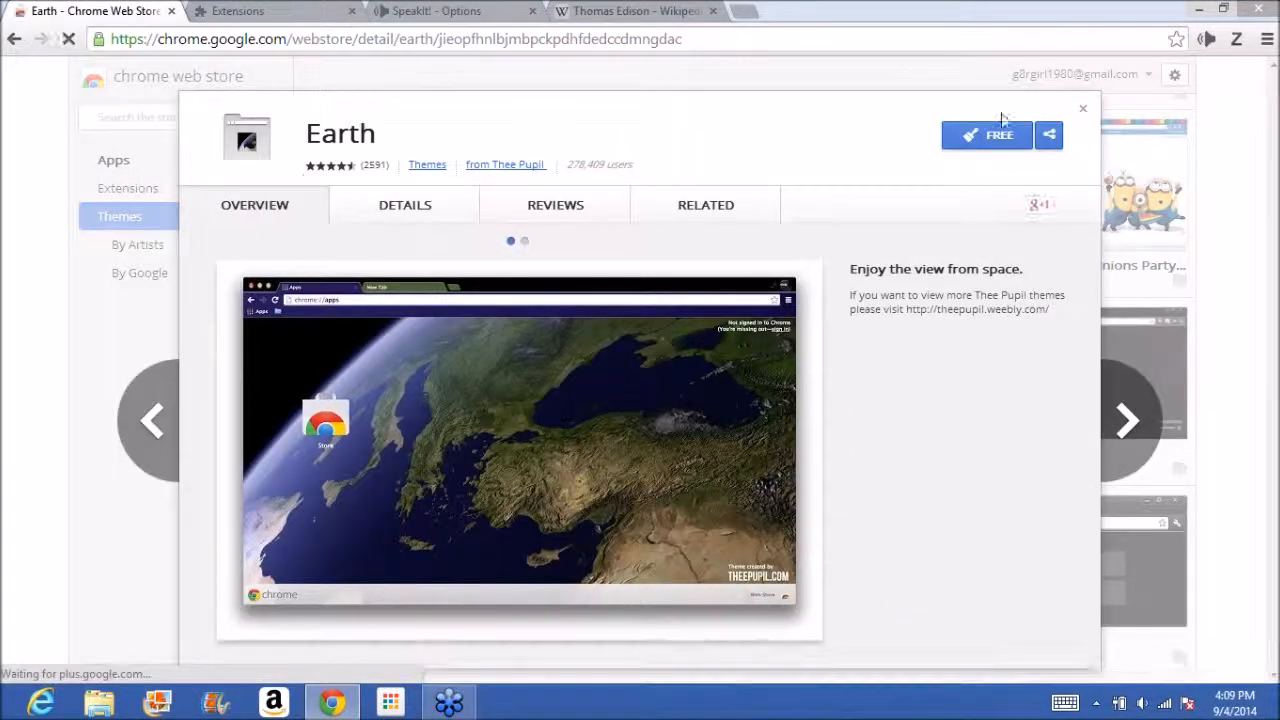
pyautogui.click(987, 150)
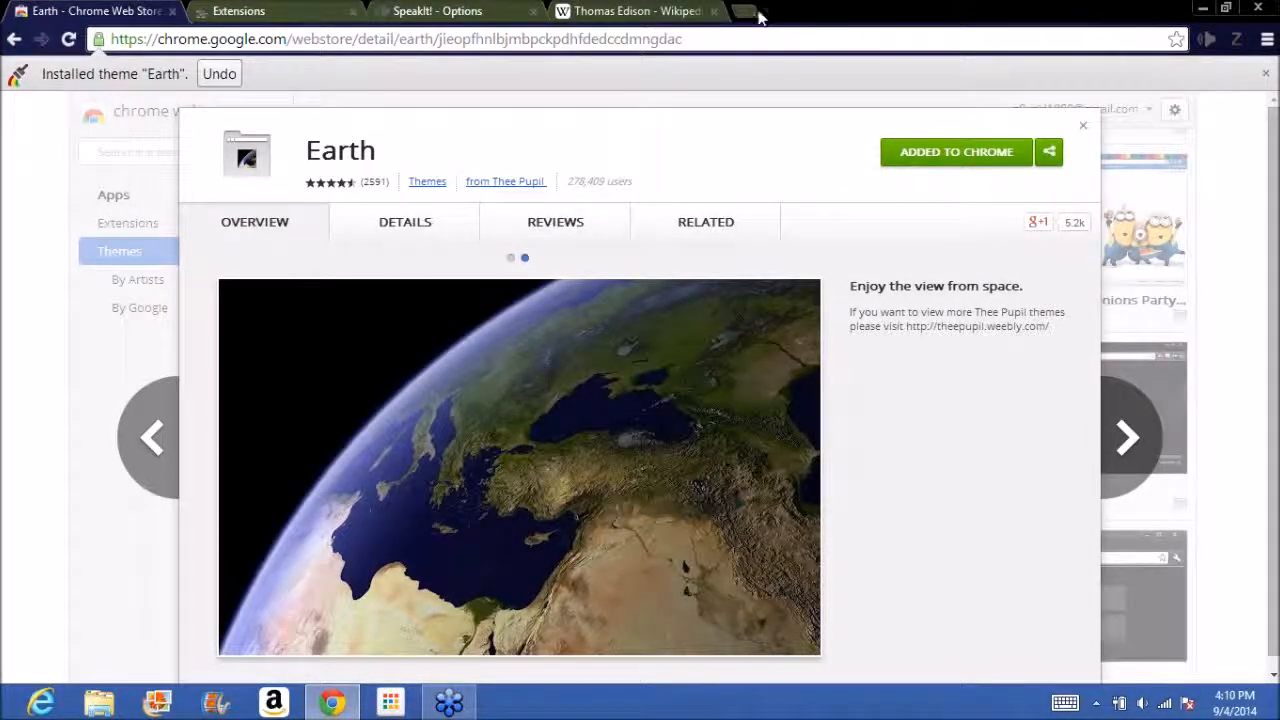
# Open a new tab to view the Earth theme and search the web for "thomas edison" from it.
pyautogui.click(756, 12)
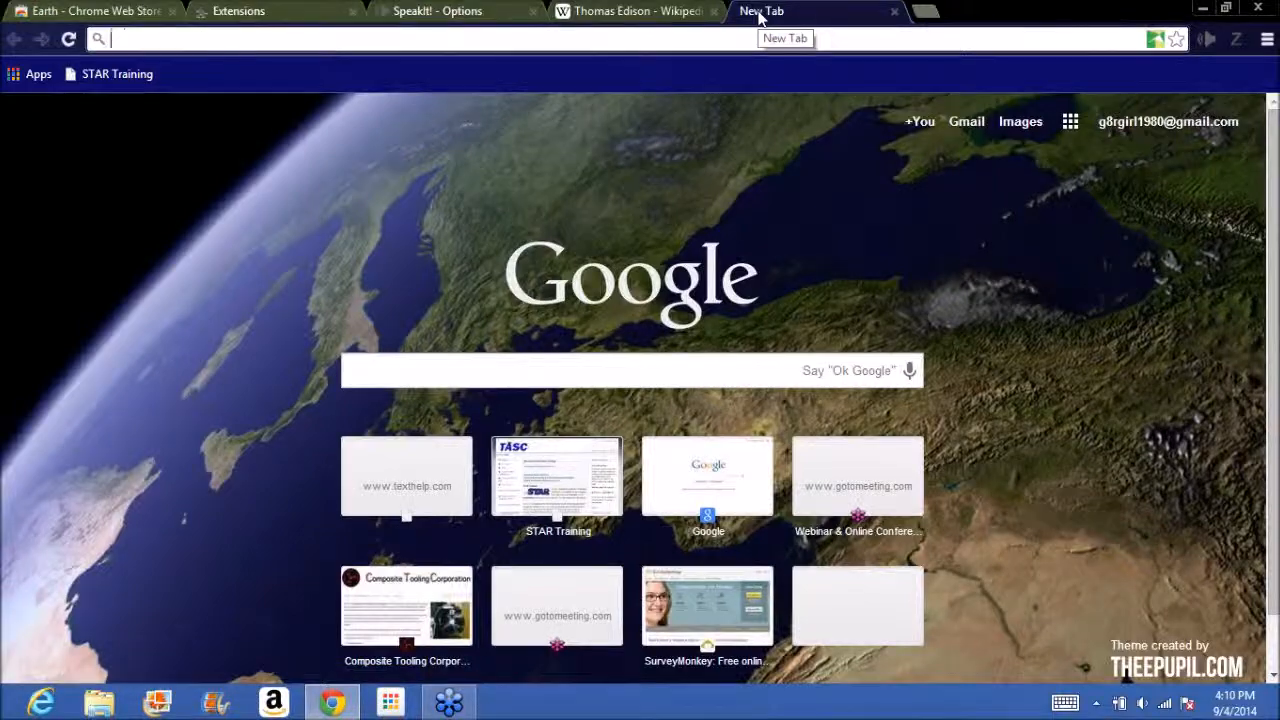
pyautogui.write('thomas edison')
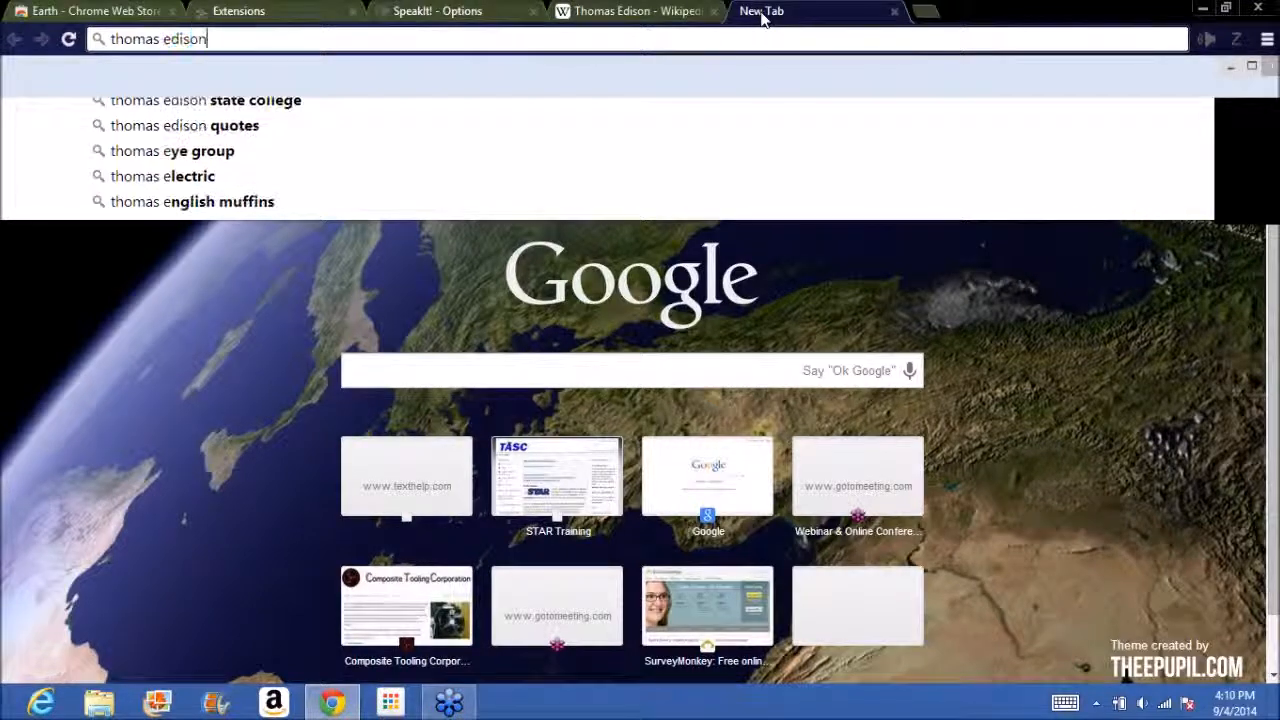
pyautogui.press('Return')
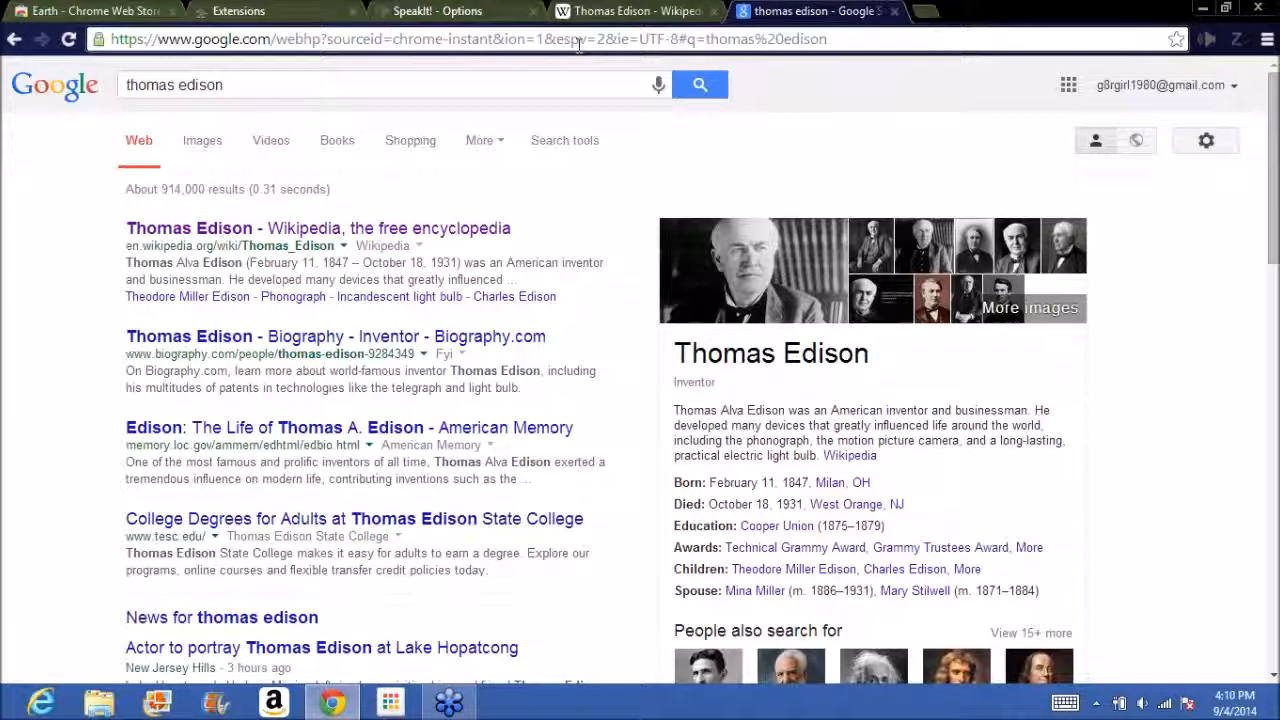
# Back in the Chrome Web Store, search for "high contrast", filter to Themes and install the Yellow High Contrast Chrome Theme.
pyautogui.click(95, 10)
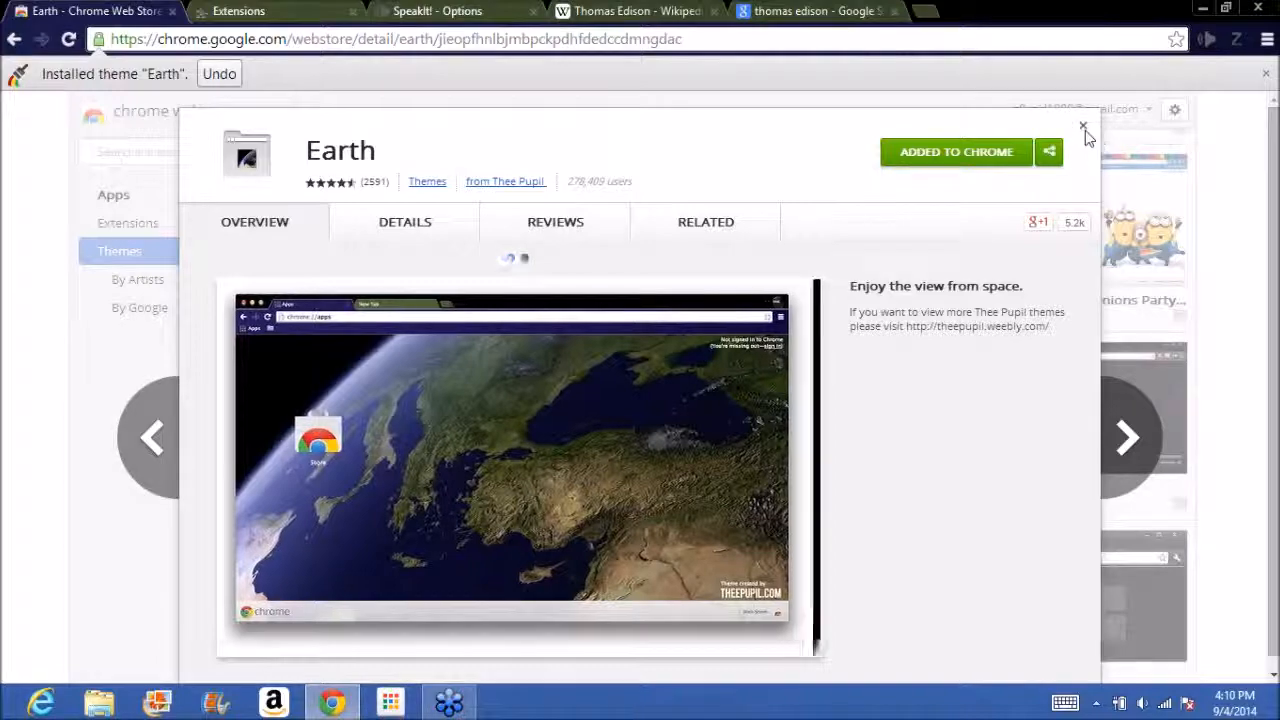
pyautogui.click(1083, 125)
pyautogui.write('high cont')
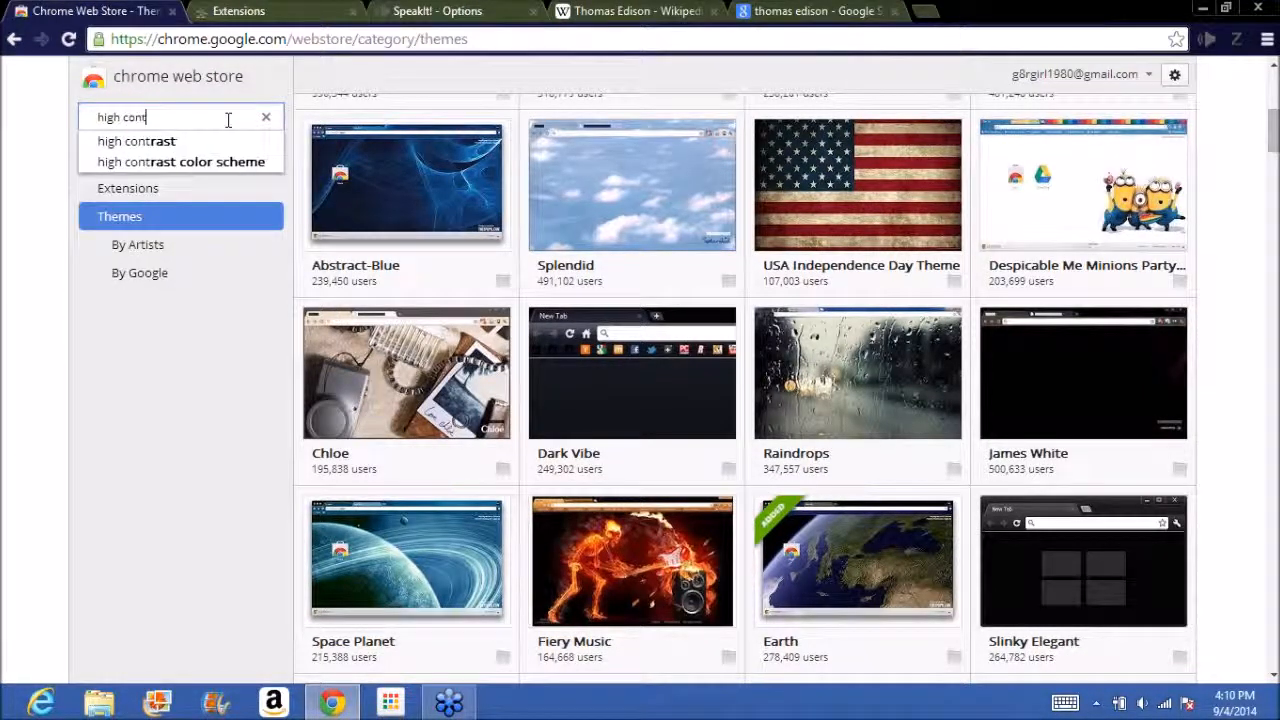
pyautogui.write('rast')
pyautogui.press('Return')
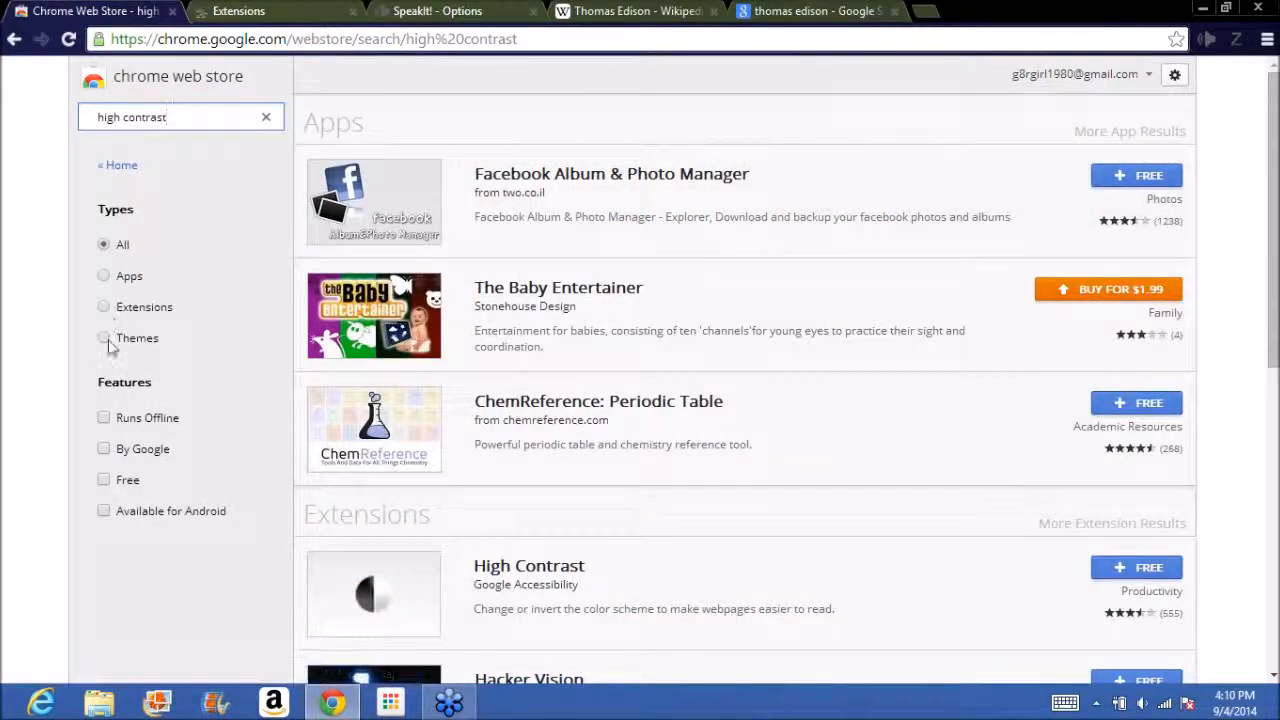
pyautogui.click(105, 339)
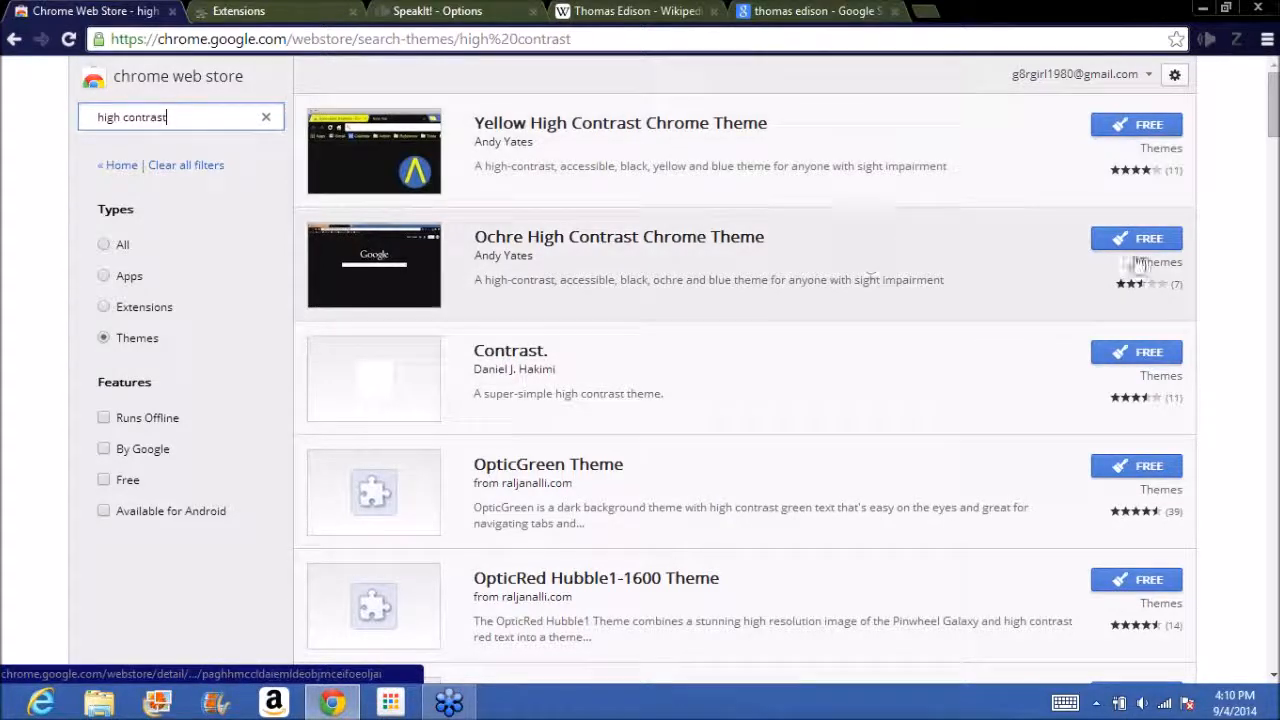
pyautogui.click(1143, 128)
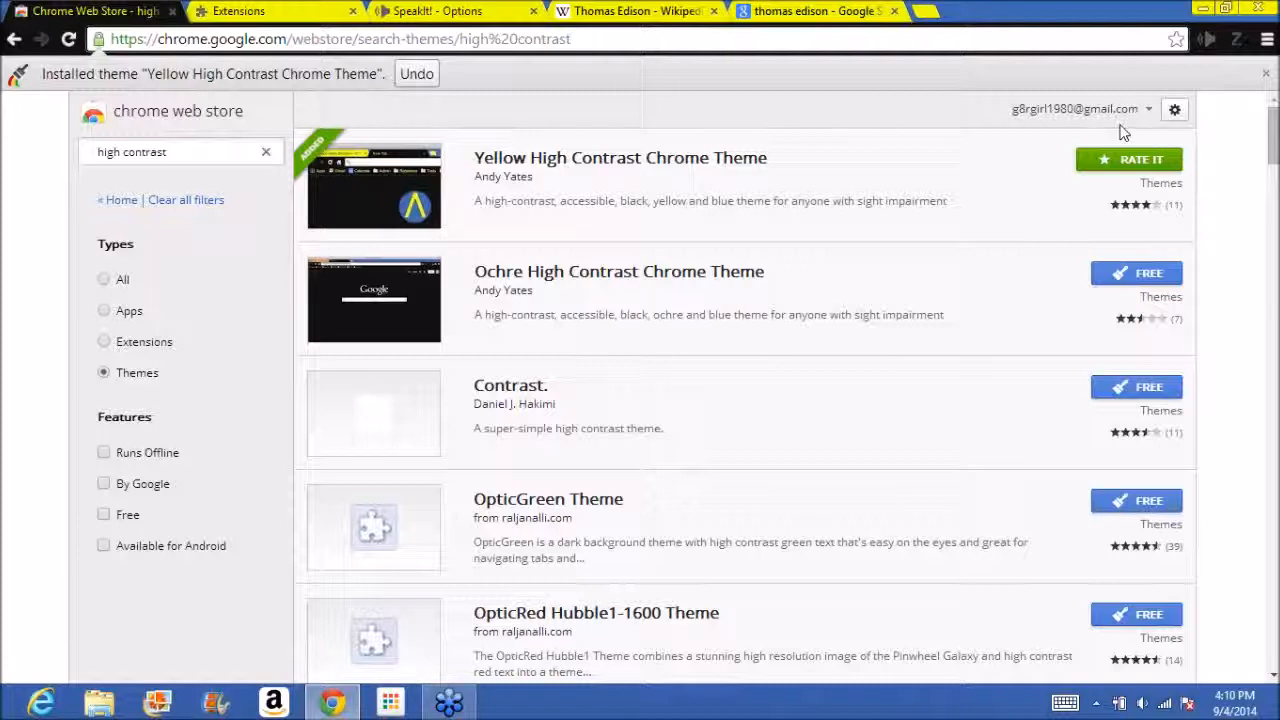
# View the Thomas Edison results under the high contrast theme, search "thomas edison" in a new tab and open the Wikipedia article.
pyautogui.click(815, 12)
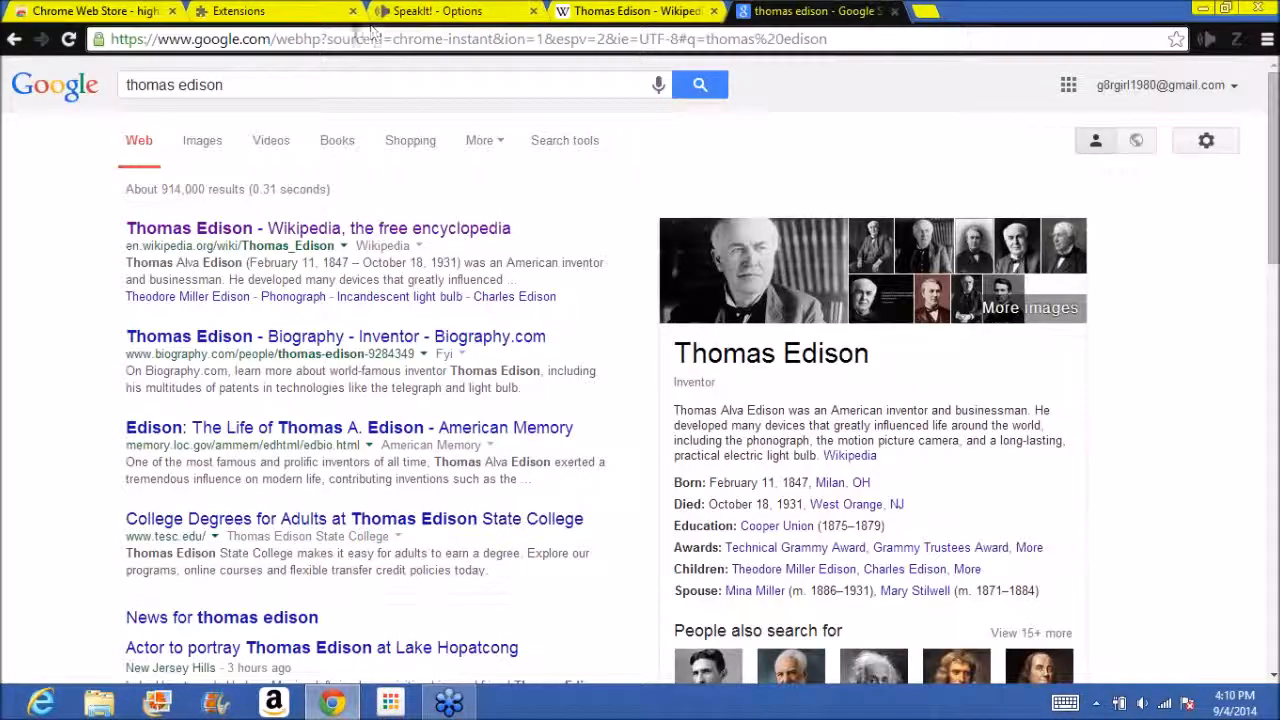
pyautogui.click(288, 45)
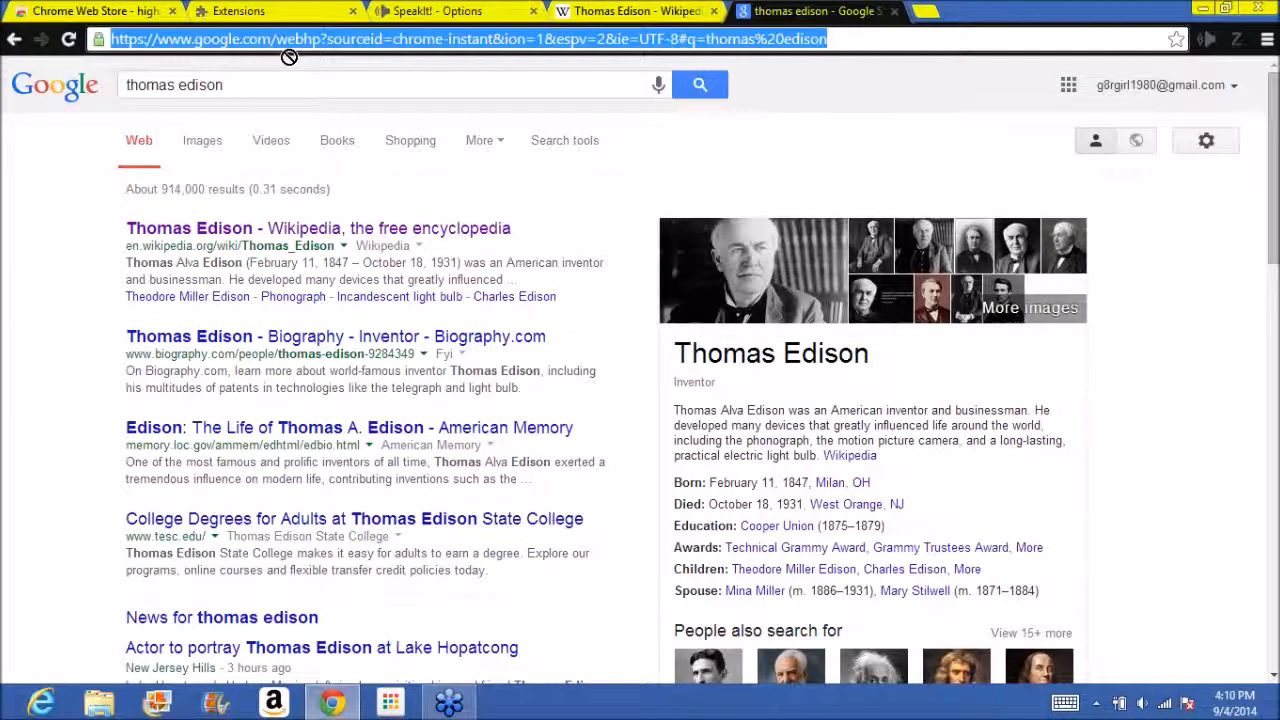
pyautogui.click(925, 12)
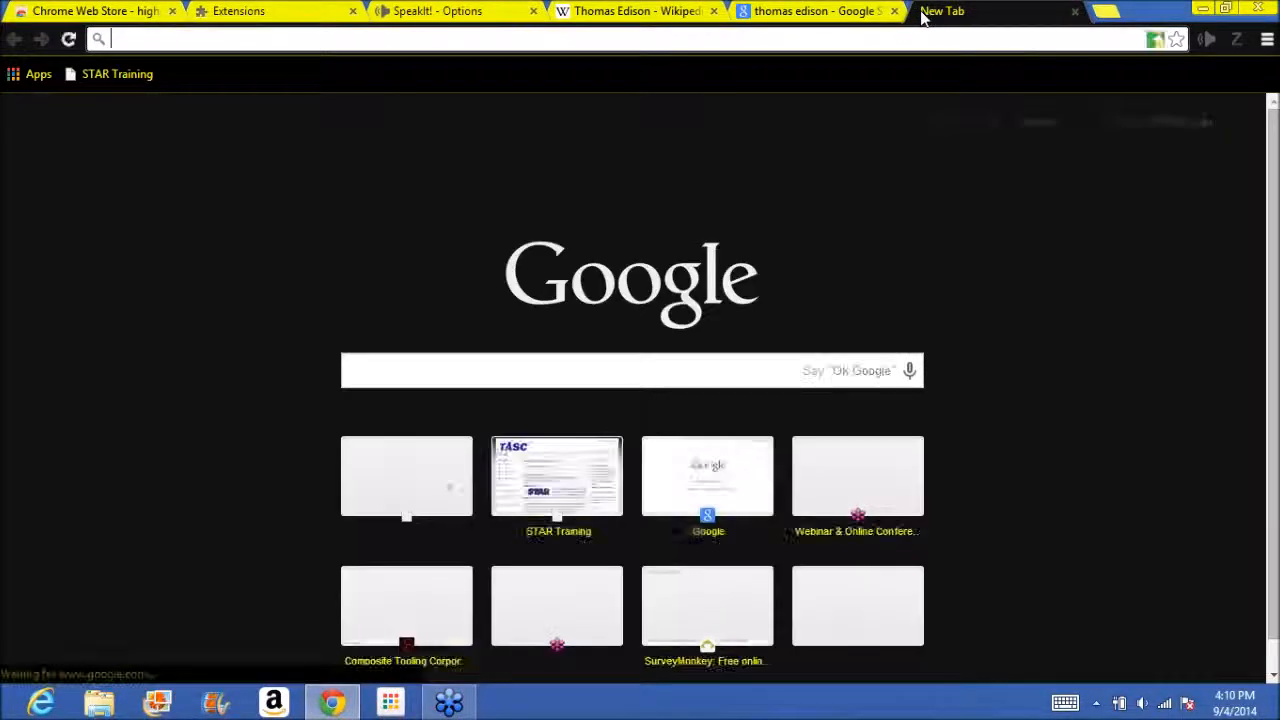
pyautogui.click(629, 362)
pyautogui.write('thomas')
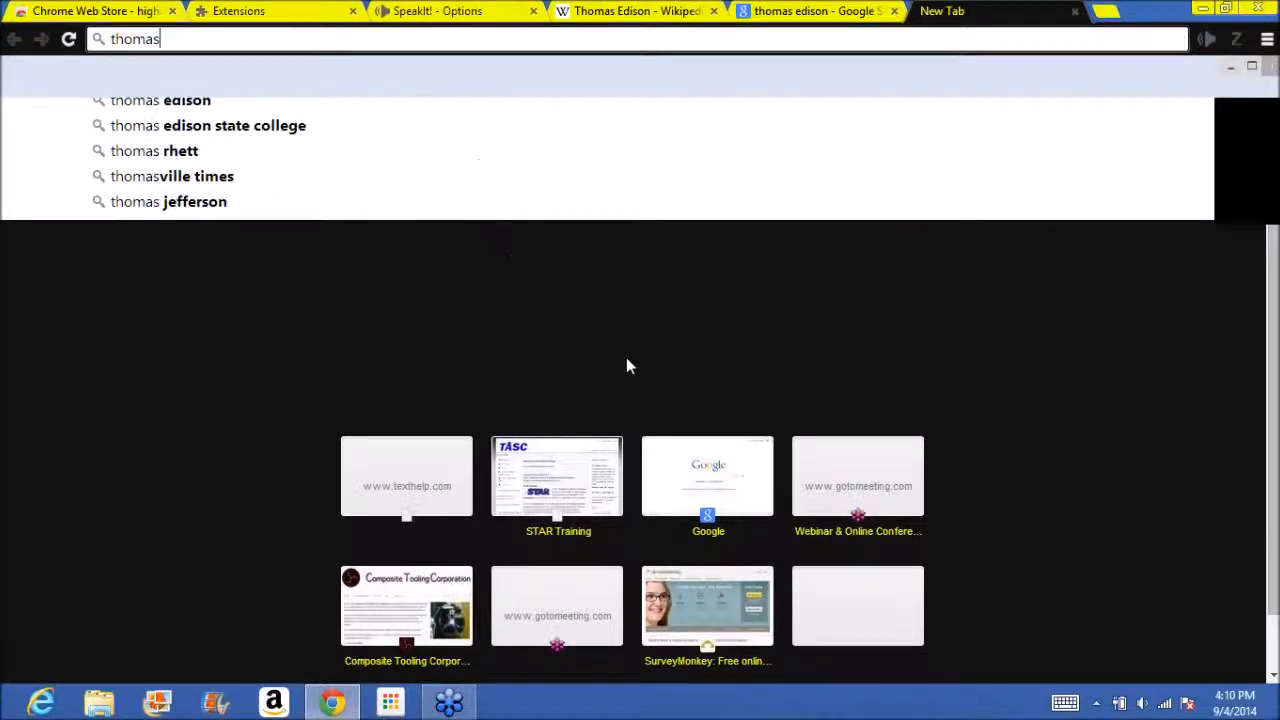
pyautogui.write(' edison')
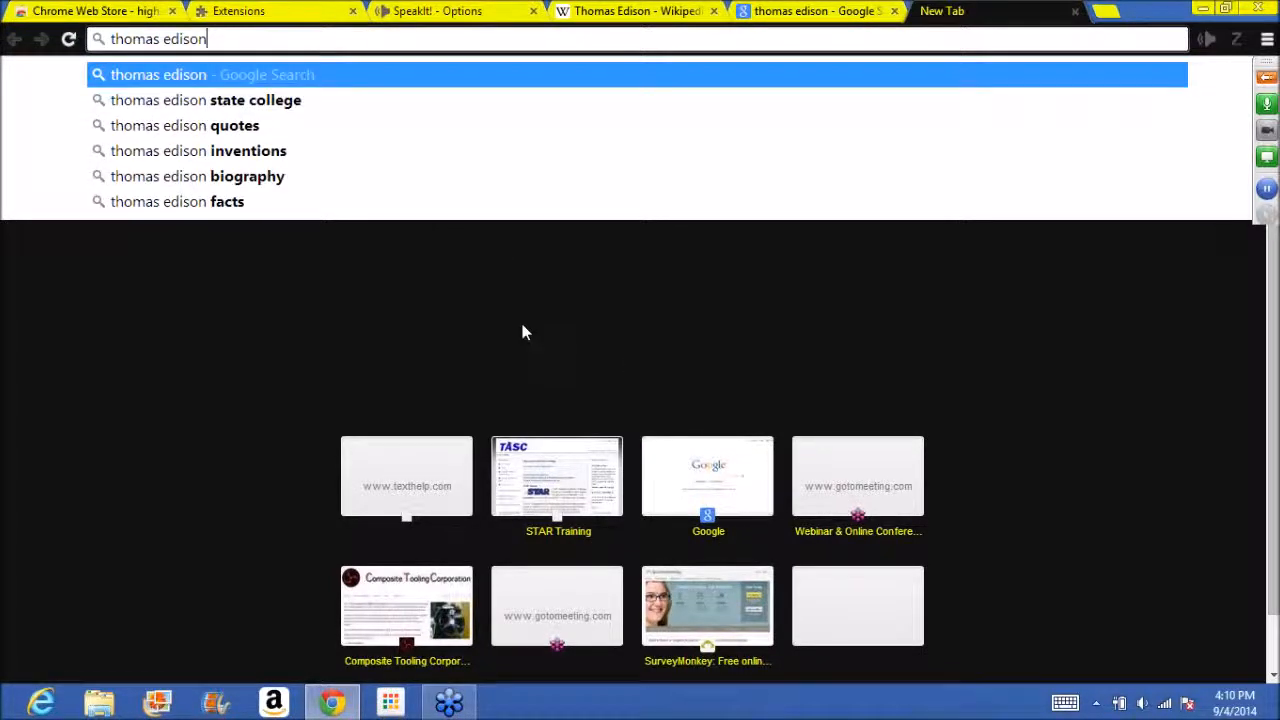
pyautogui.press('Return')
pyautogui.click(487, 230)
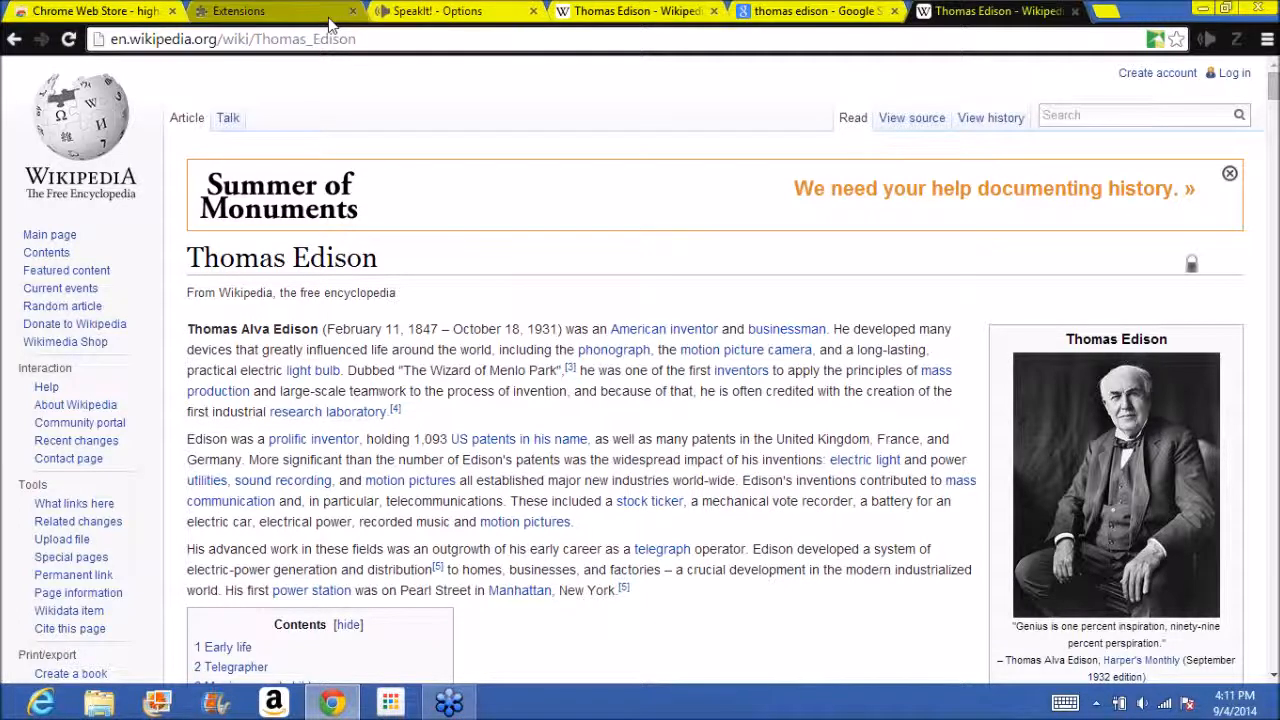
# Back in the Chrome Web Store, search for "color overlay" and filter the results to Extensions.
pyautogui.click(110, 11)
pyautogui.moveTo(196, 152); pyautogui.dragTo(57, 157)
pyautogui.write('color overlay')
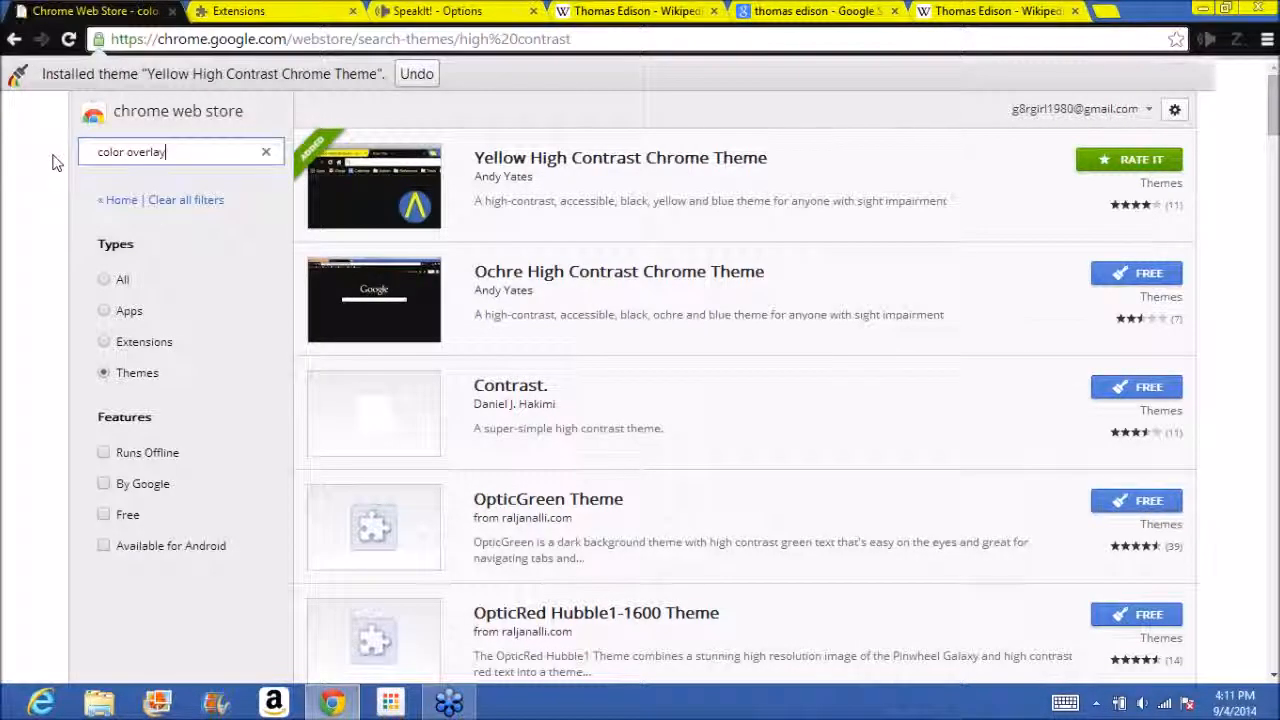
pyautogui.press('Return')
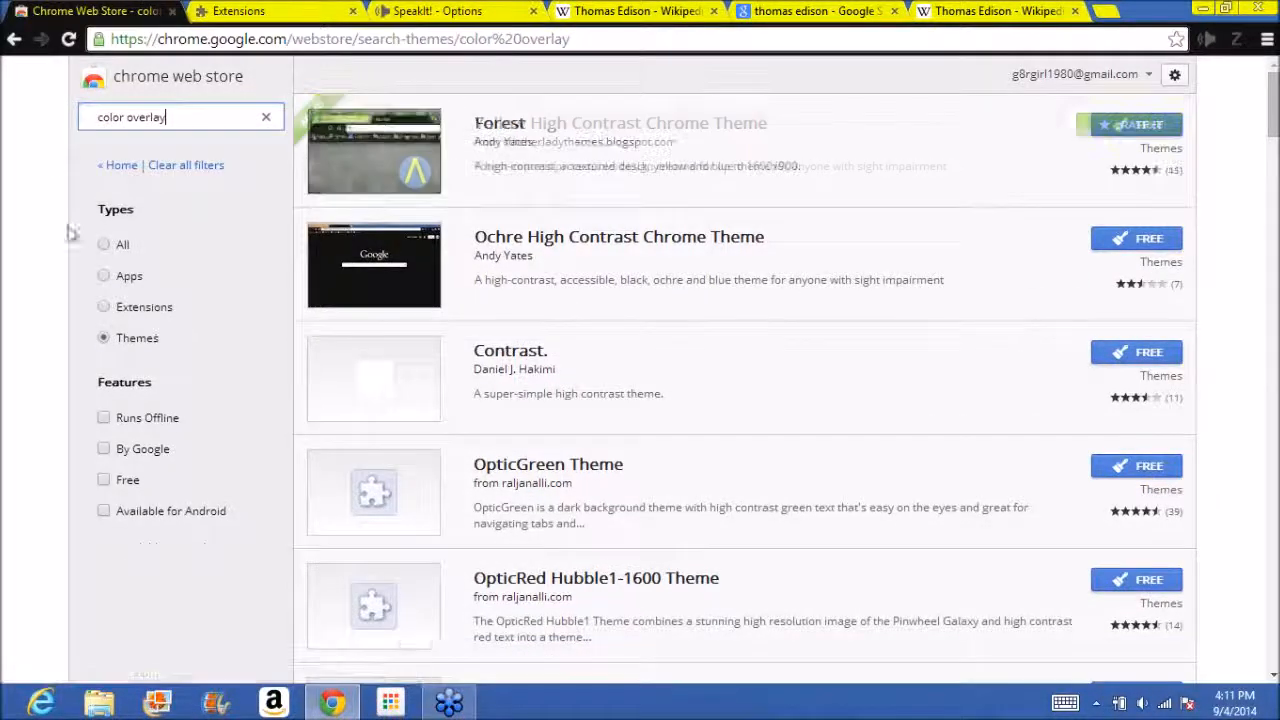
pyautogui.click(110, 248)
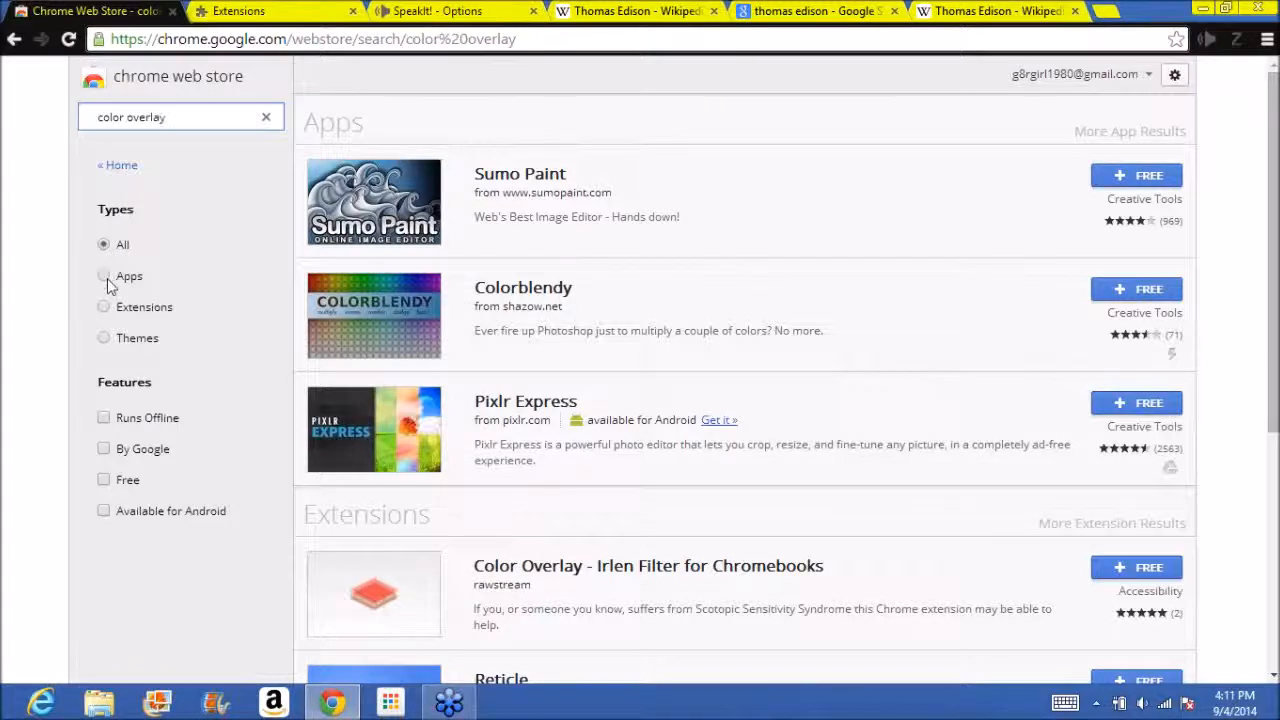
pyautogui.click(105, 277)
pyautogui.click(105, 308)
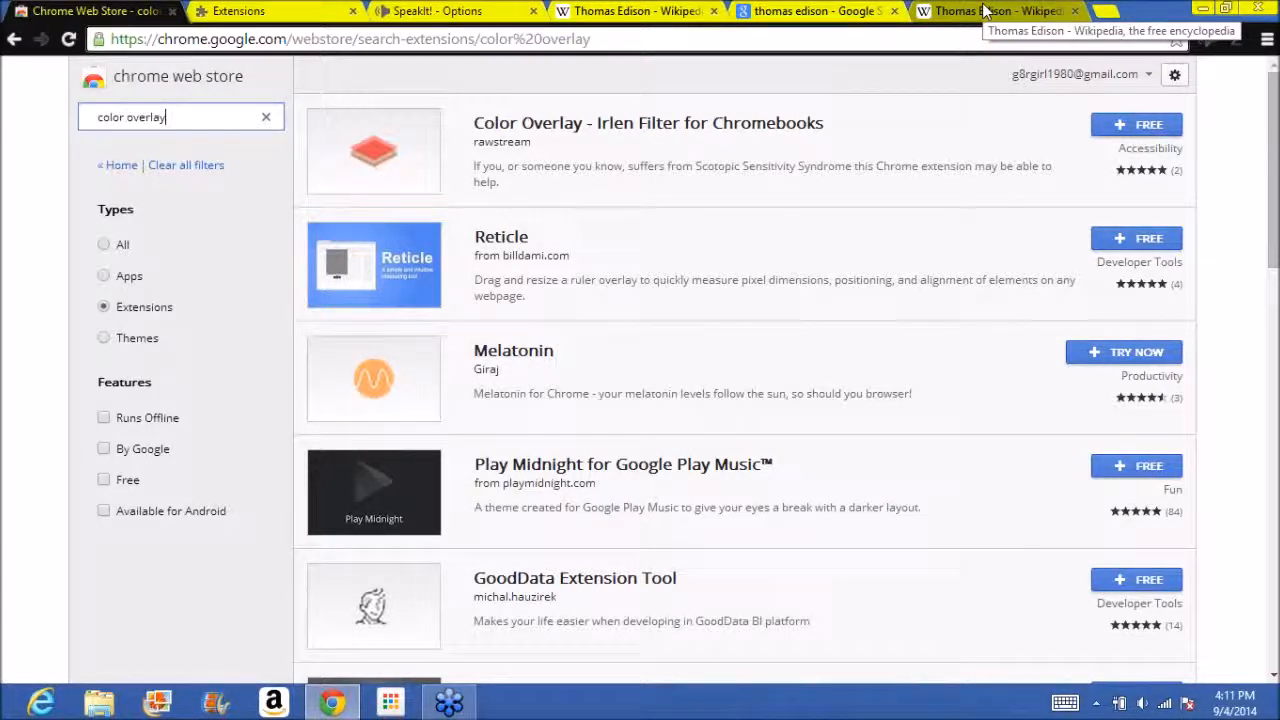
# Reset Chrome to the default theme in its settings and check the look on the Wikipedia article.
pyautogui.click(1267, 40)
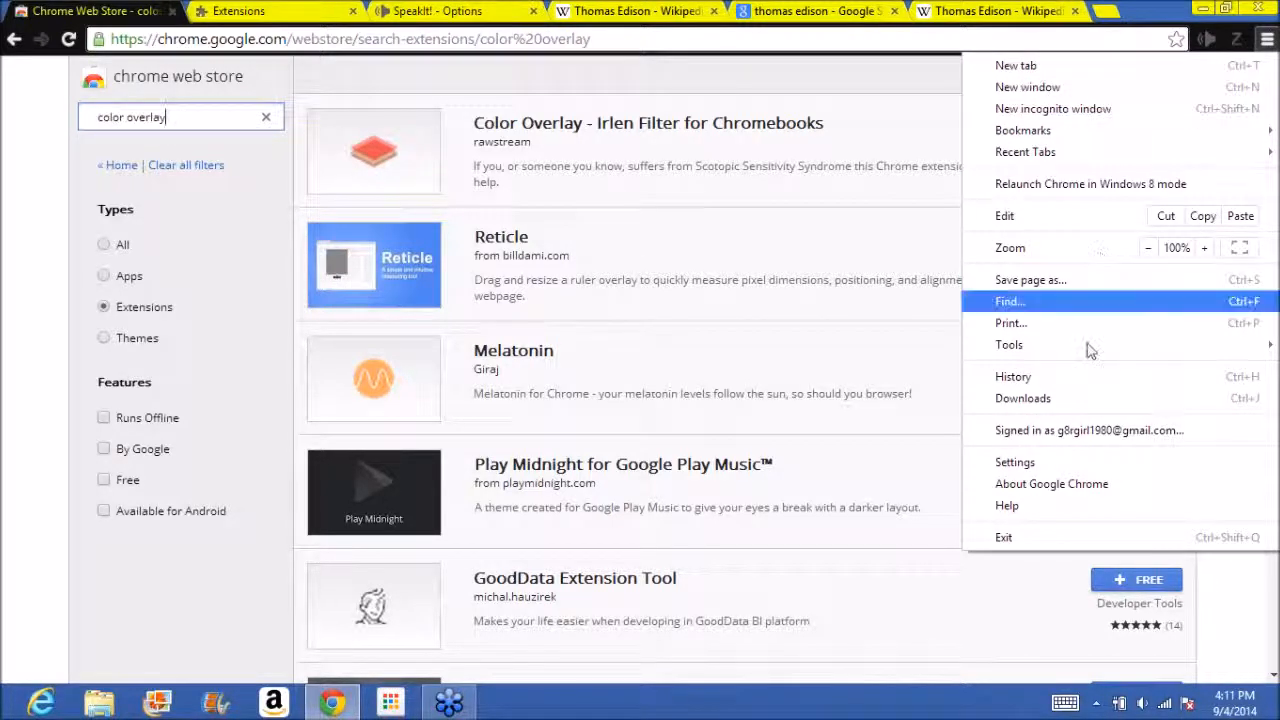
pyautogui.click(1077, 459)
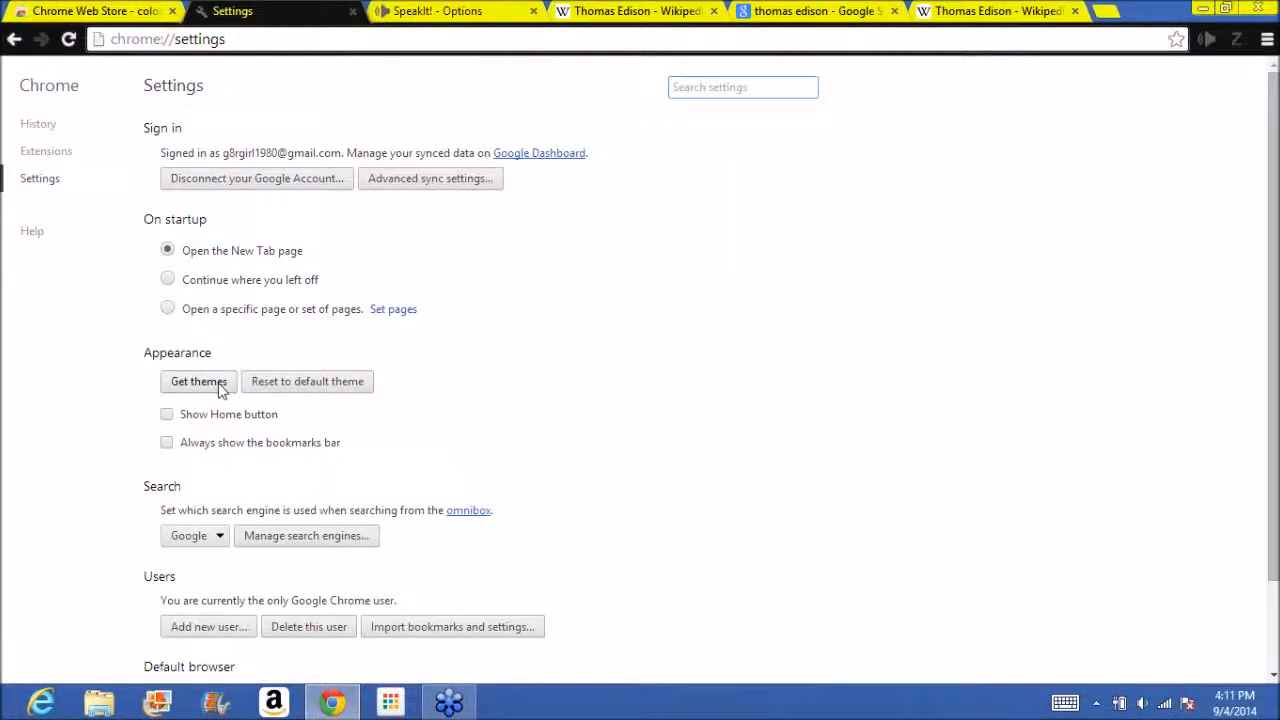
pyautogui.click(277, 388)
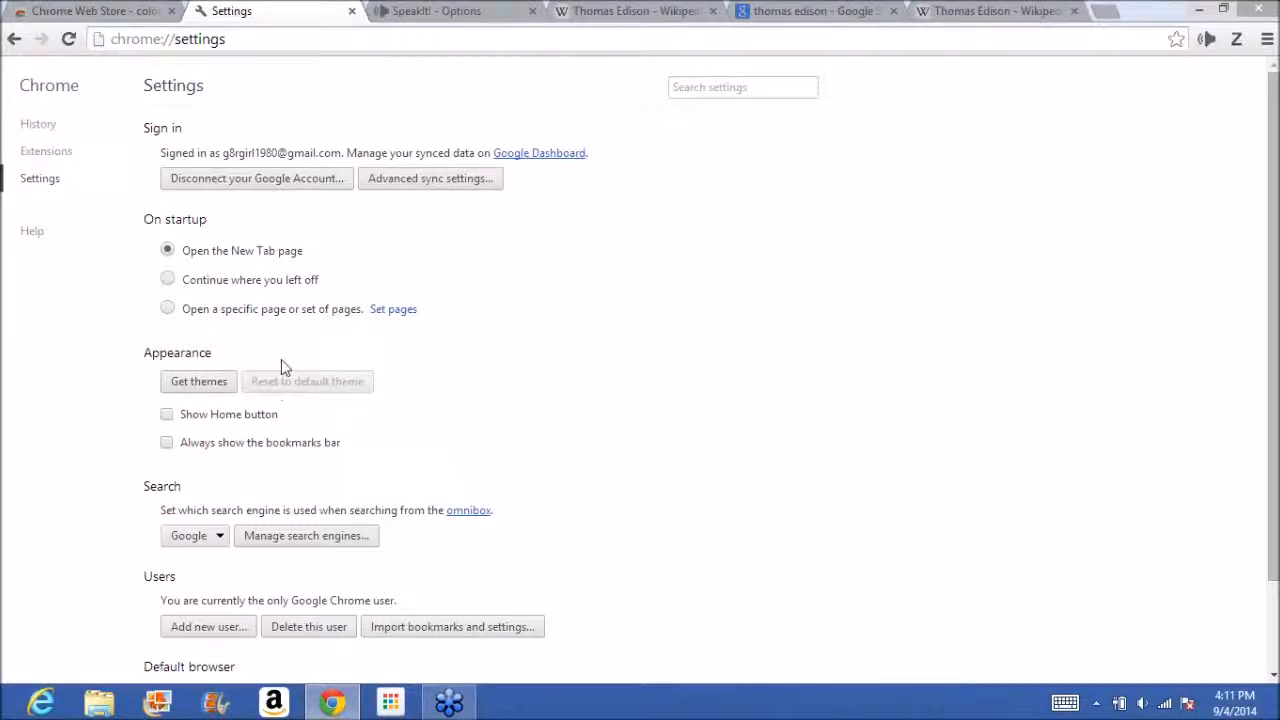
pyautogui.click(1000, 11)
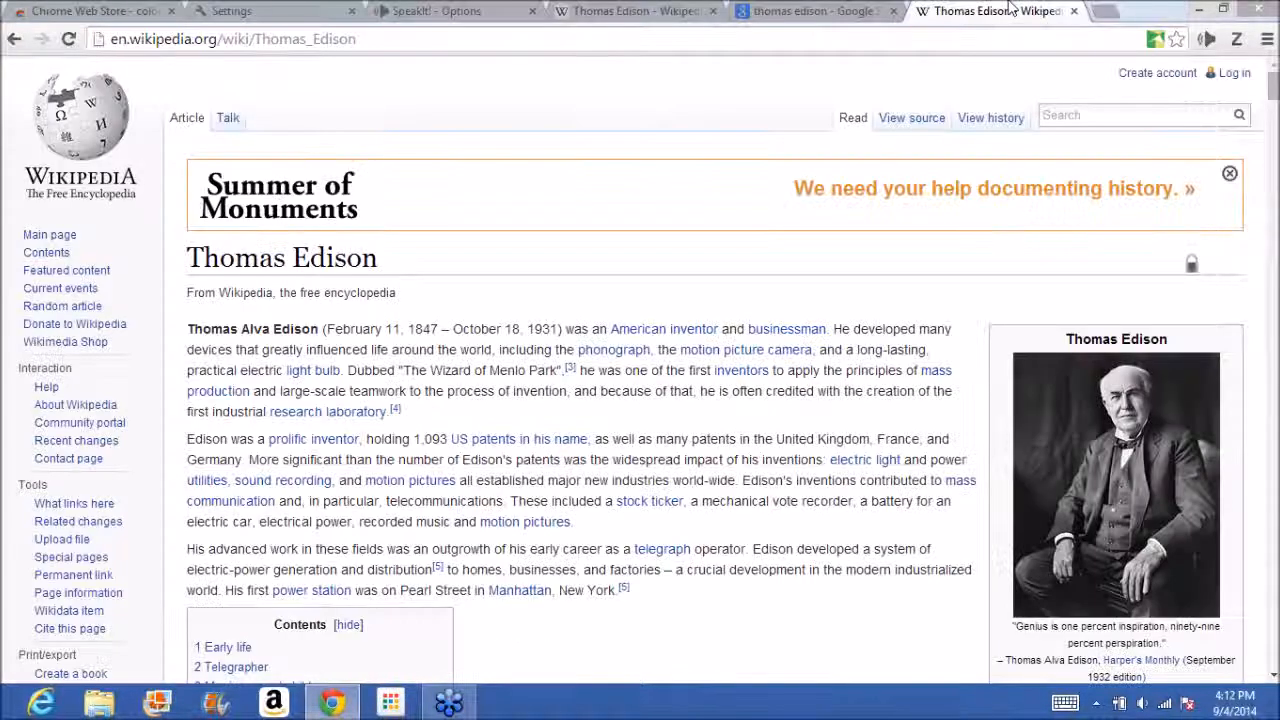
pyautogui.click(240, 11)
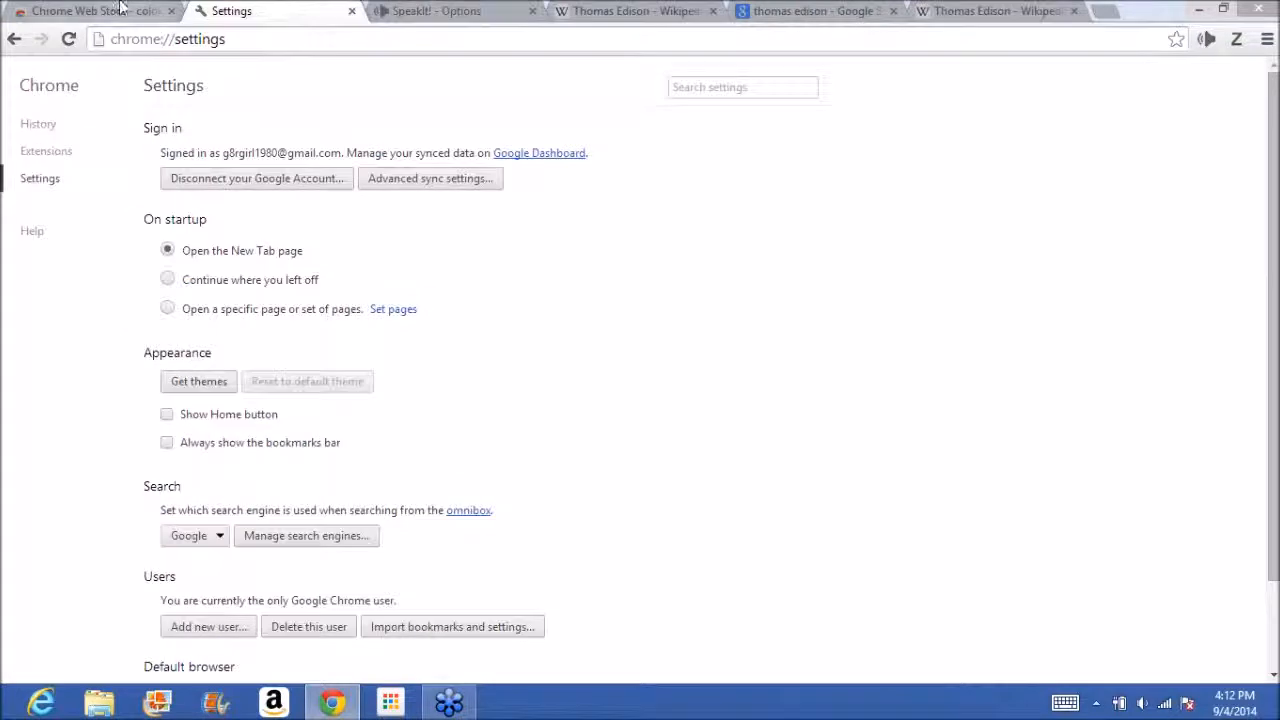
# Install the free "Color Overlay - Irlen Filter for Chromebooks" extension from the web store and dismiss its notice.
pyautogui.click(120, 9)
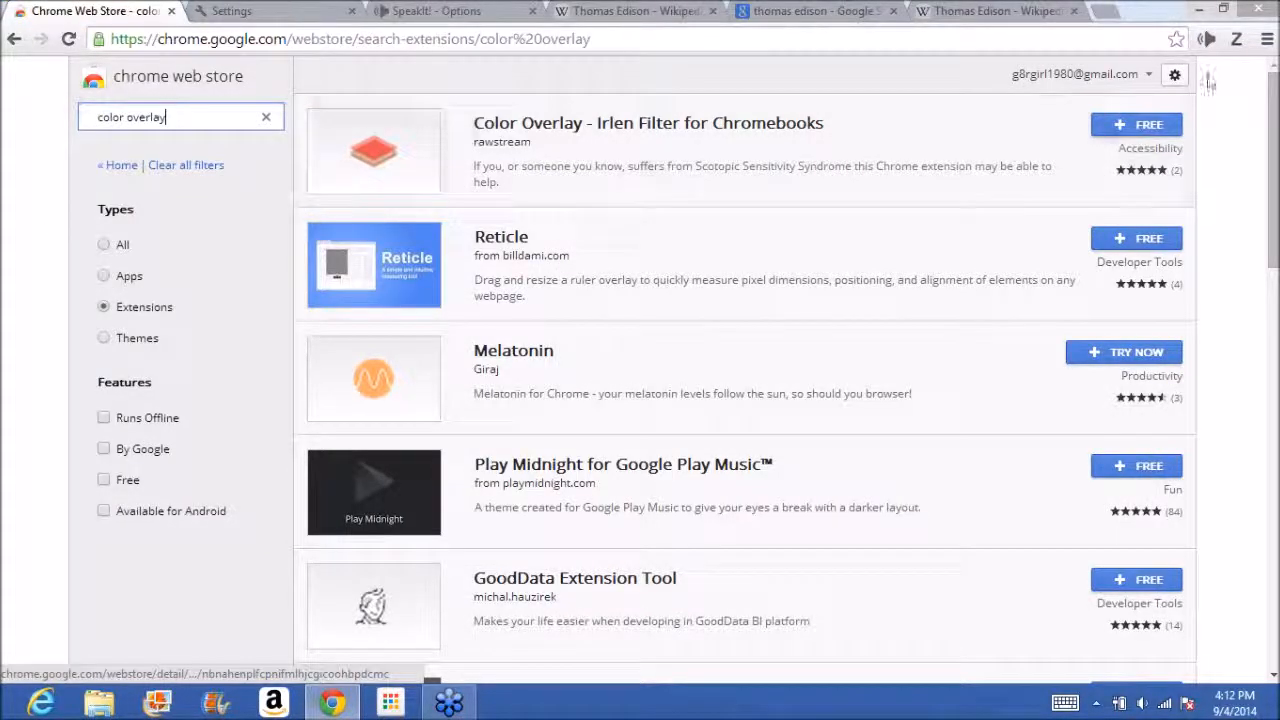
pyautogui.click(1126, 125)
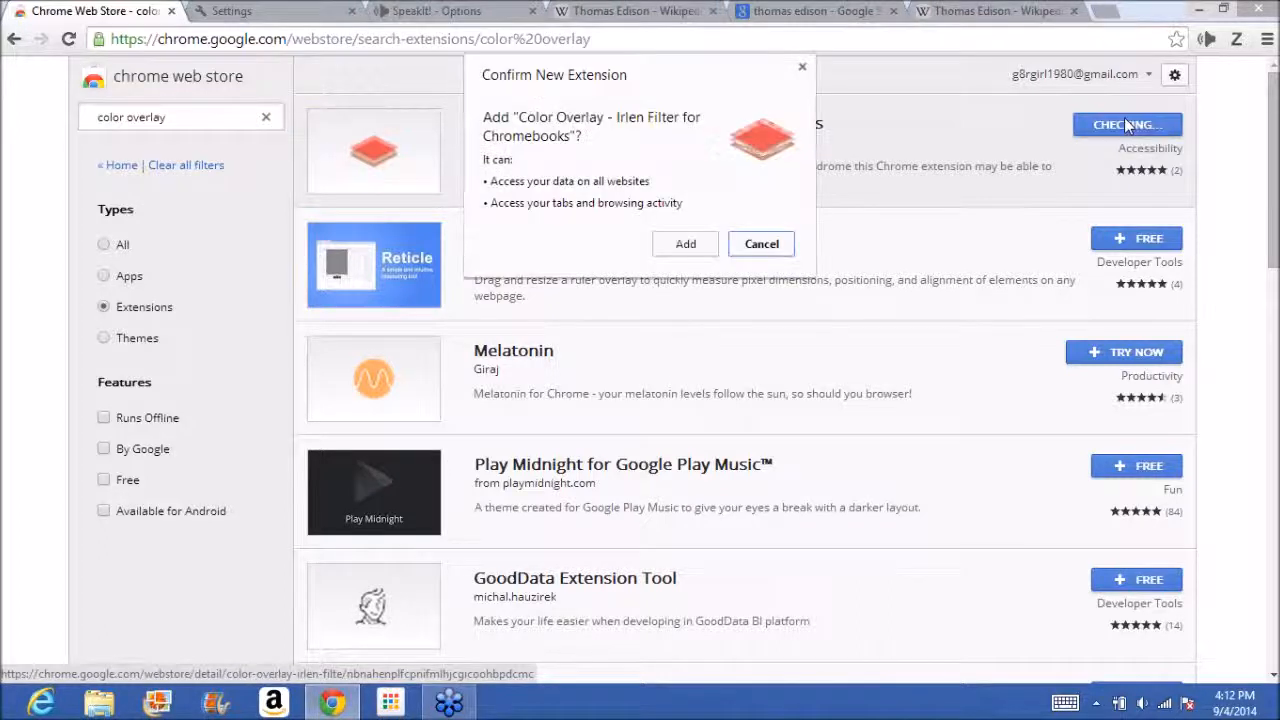
pyautogui.click(688, 245)
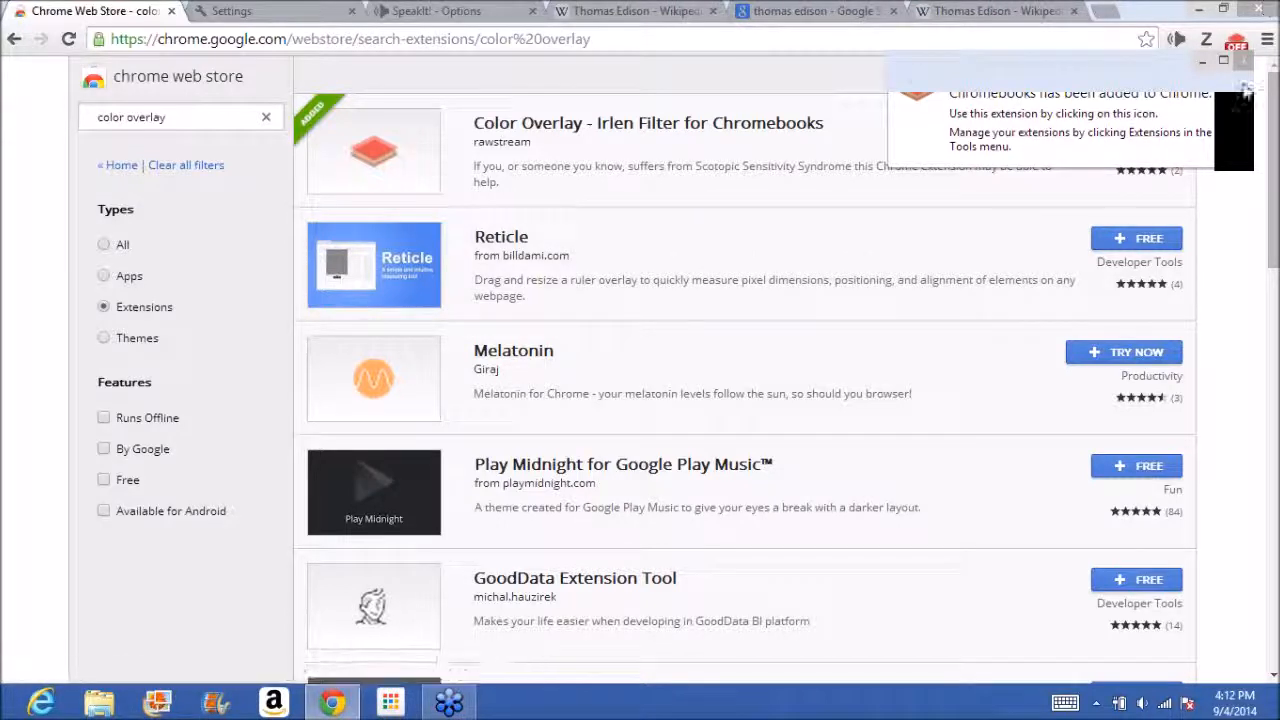
pyautogui.click(1245, 89)
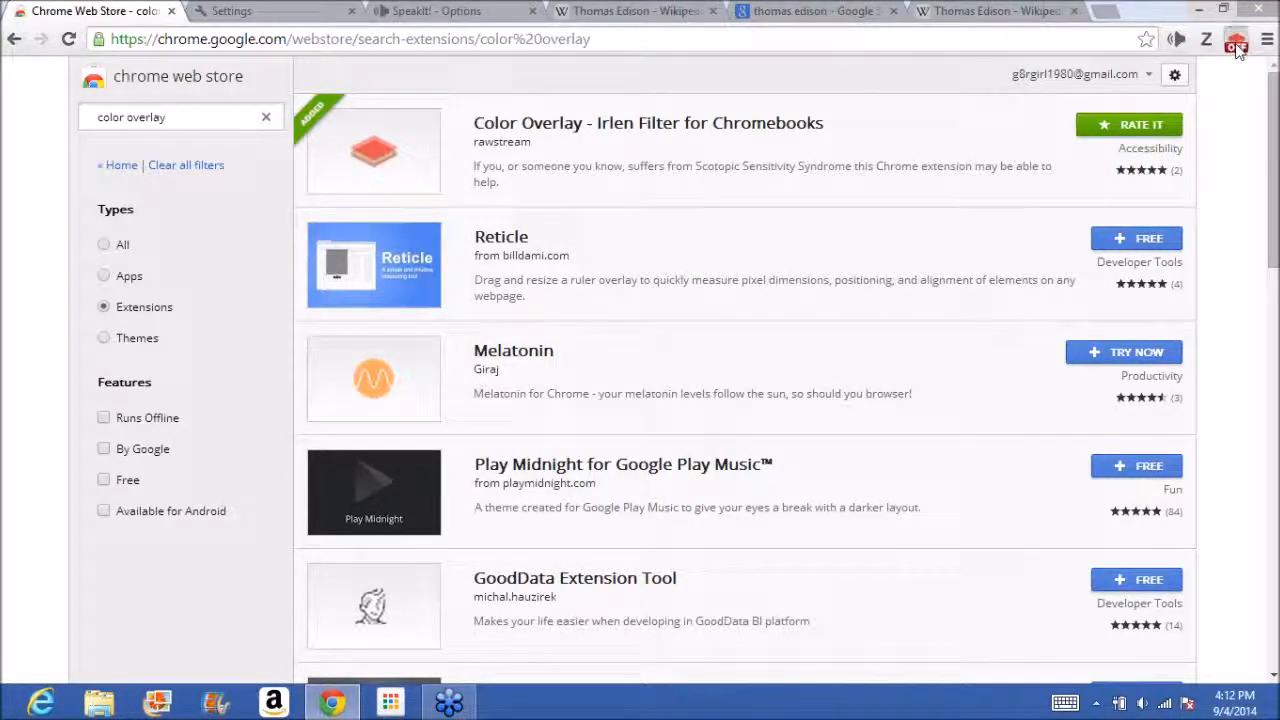
# Turn on Color Overlay and apply a yellow overlay colour of rgba(237, 241, 135, 0.6).
pyautogui.click(1238, 47)
pyautogui.click(1112, 118)
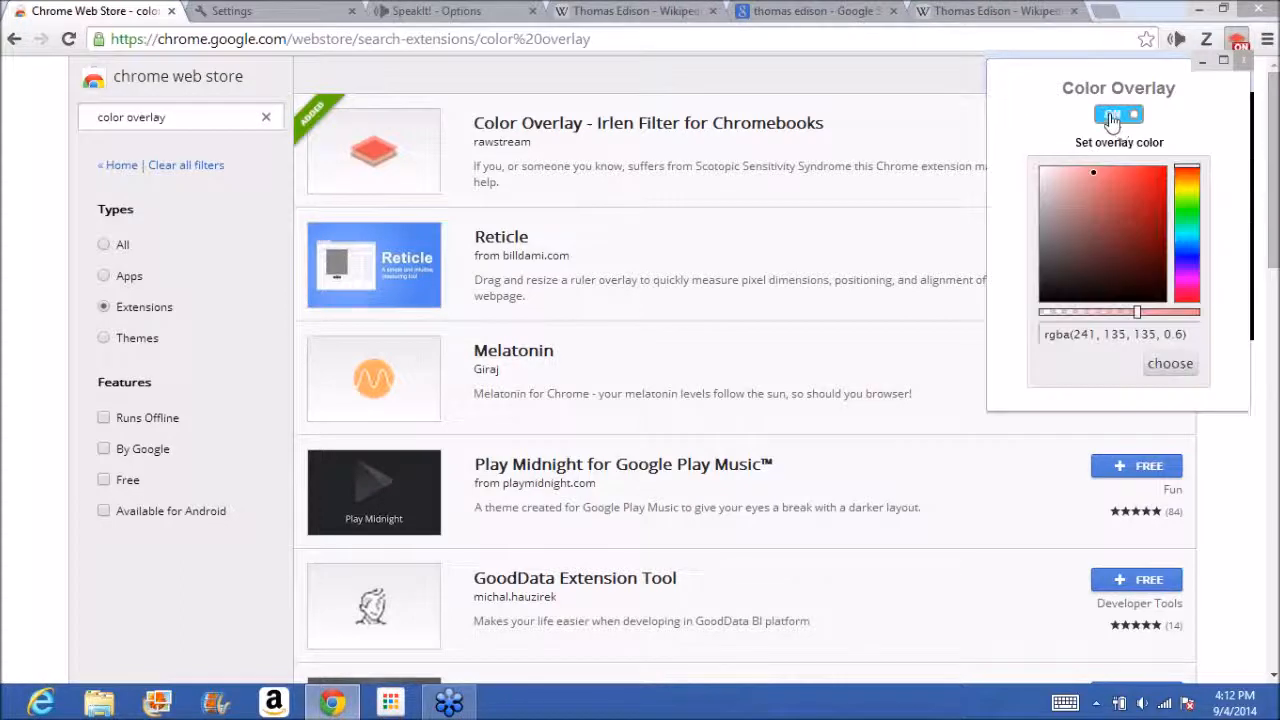
pyautogui.click(1187, 188)
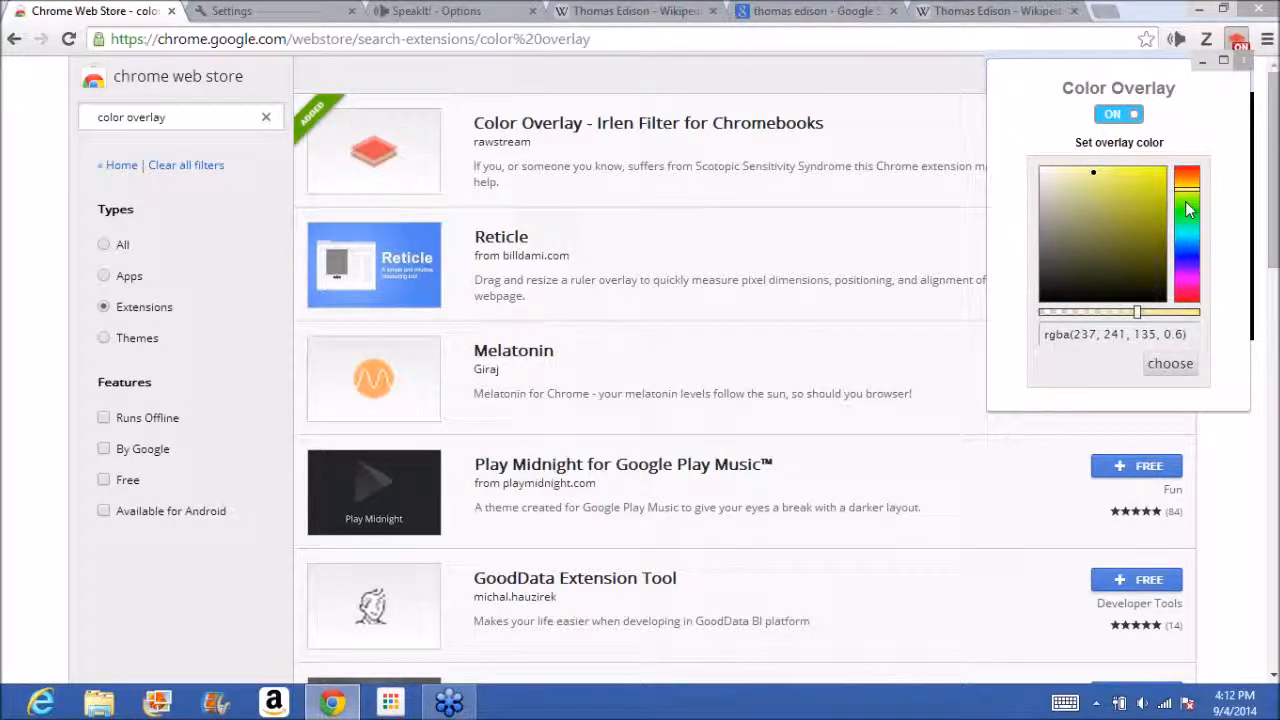
pyautogui.click(1170, 363)
pyautogui.click(1174, 370)
# Go to google.com in the newest Wikipedia tab and search for "thomas edison" to try the overlay.
pyautogui.click(1016, 10)
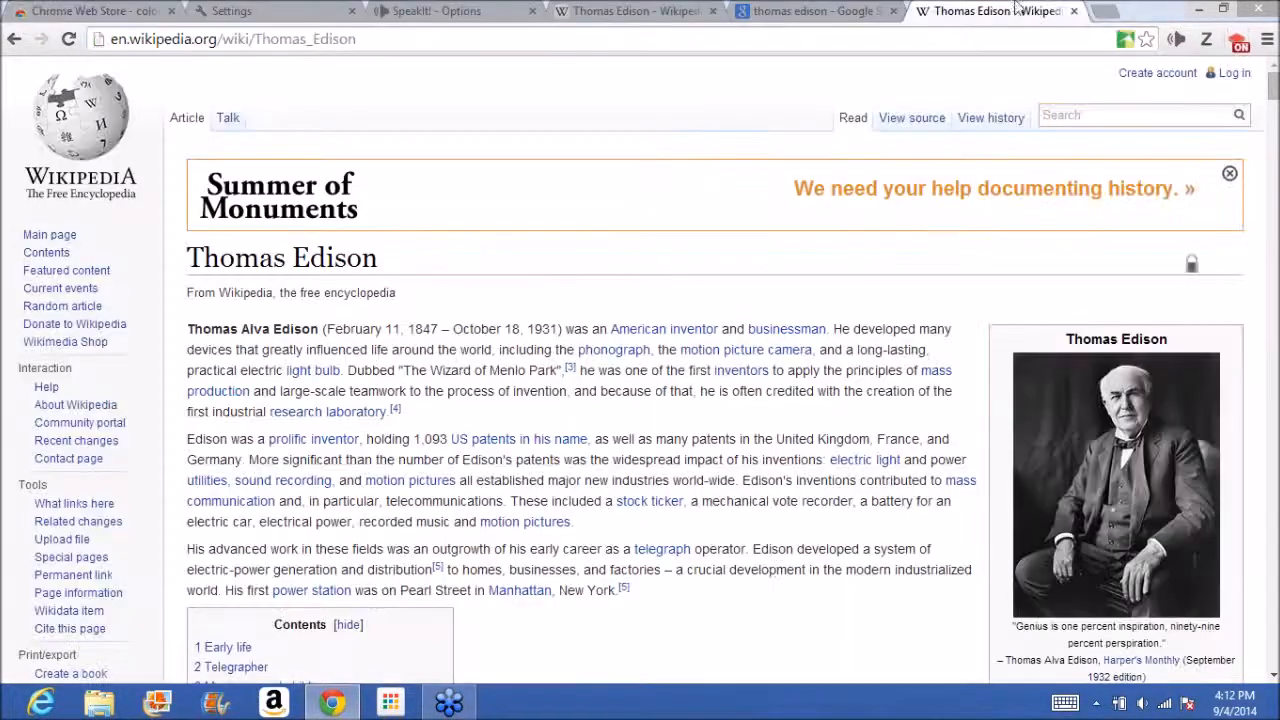
pyautogui.click(918, 40)
pyautogui.write('o')
pyautogui.press('BackSpace')
pyautogui.write('google.com')
pyautogui.press('Return')
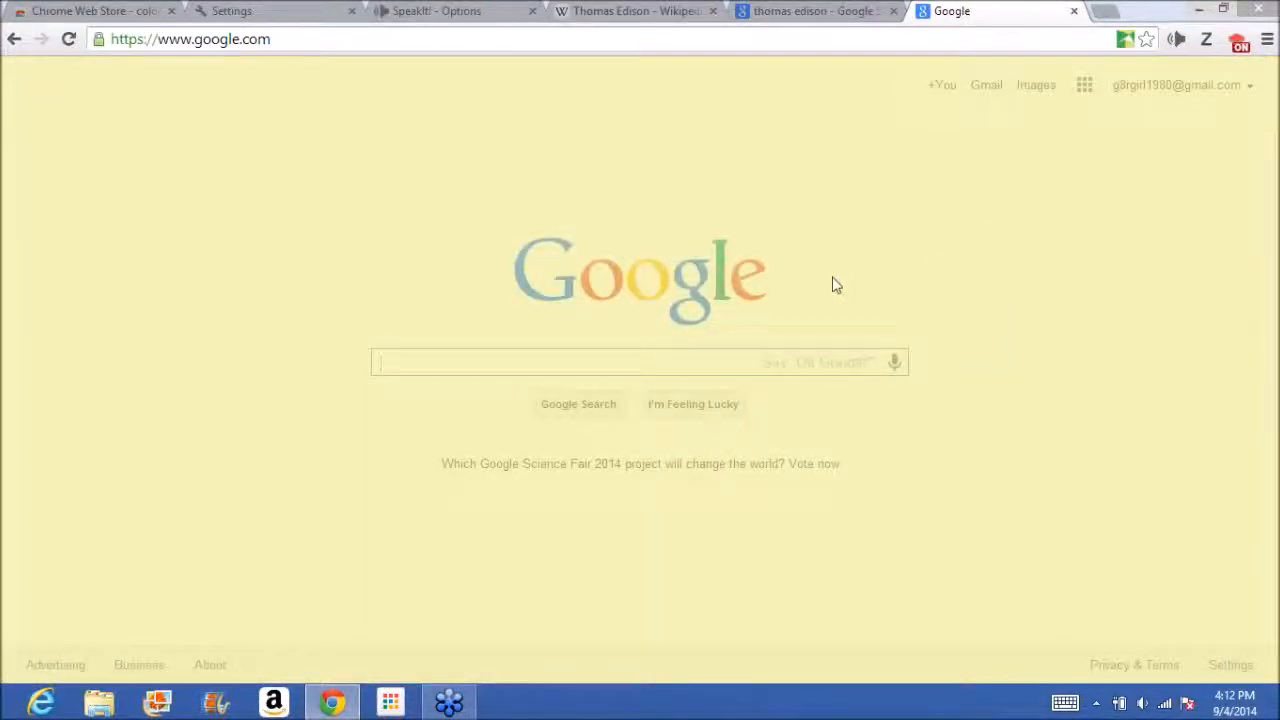
pyautogui.write('thomas ')
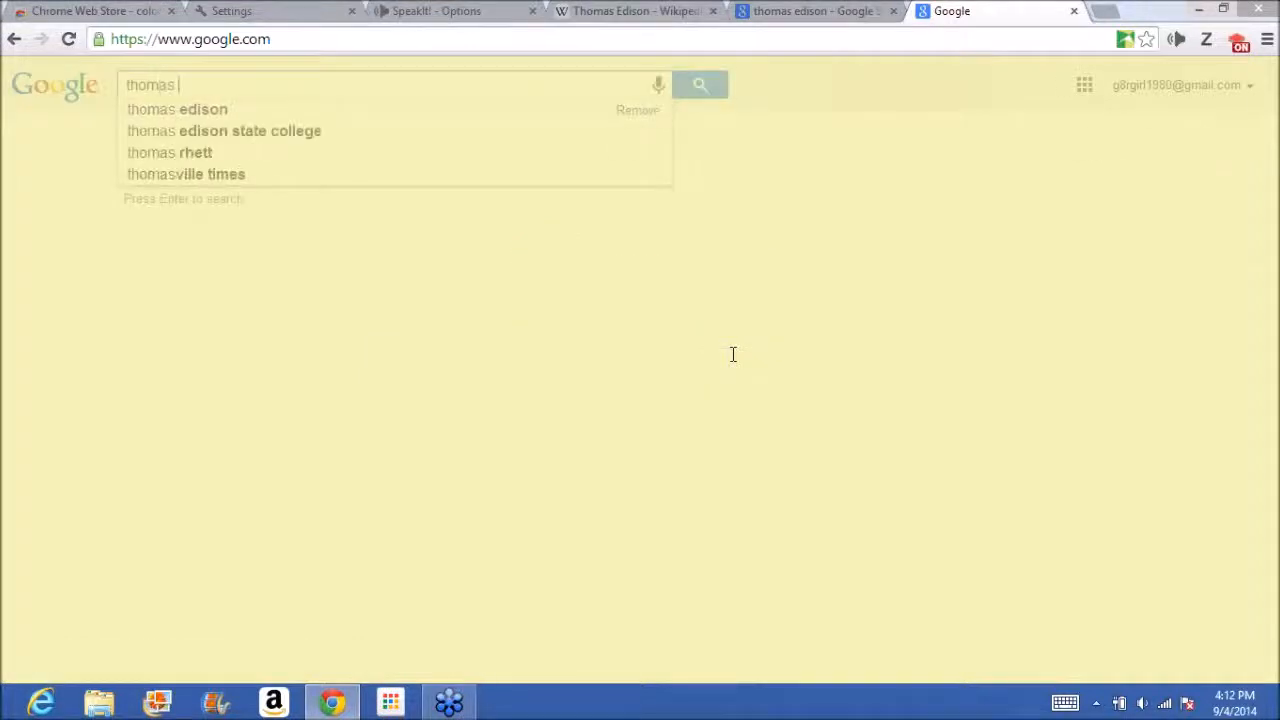
pyautogui.write('edison')
pyautogui.press('Return')
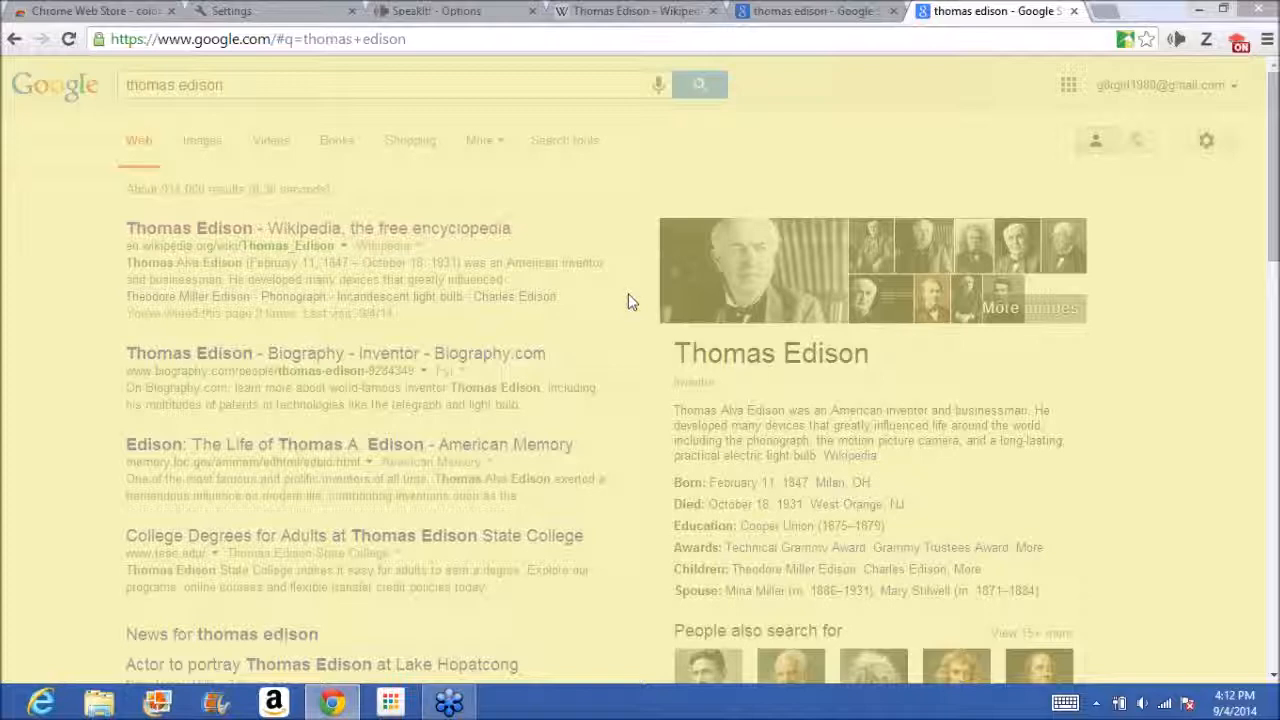
# Reload the older Thomas Edison results page so the overlay applies there, and return to the newer results.
pyautogui.click(797, 10)
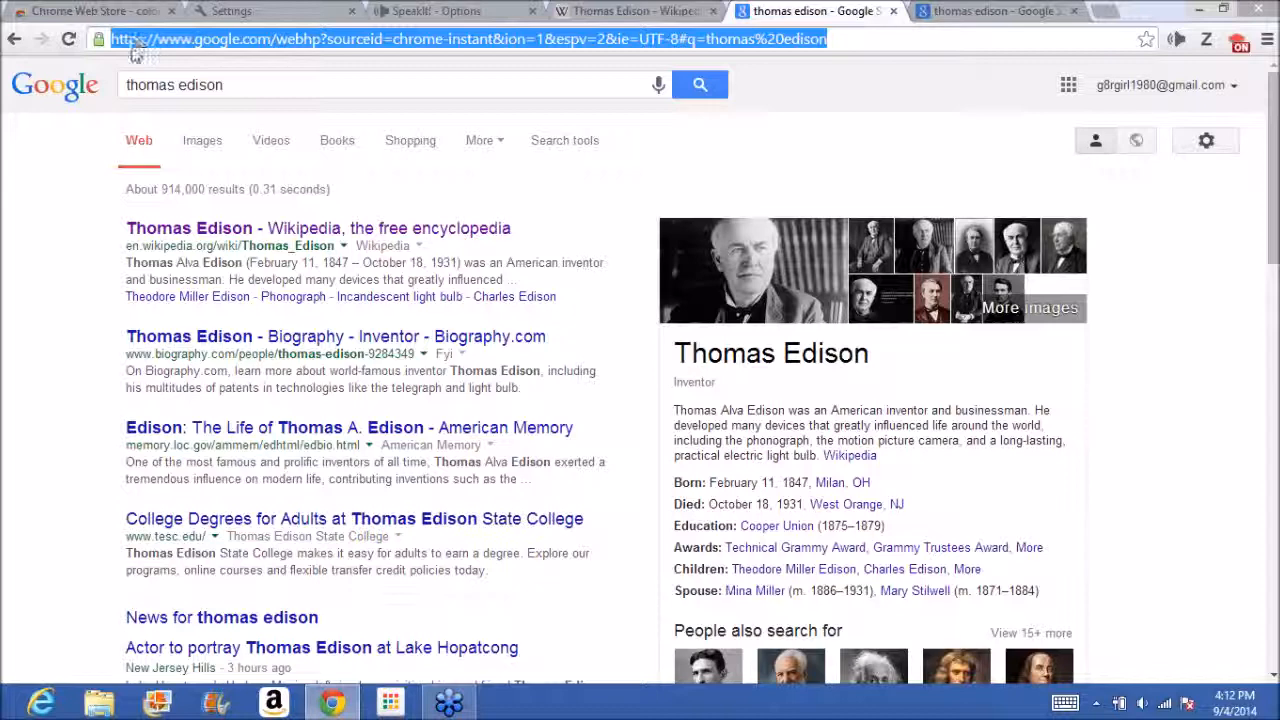
pyautogui.click(69, 39)
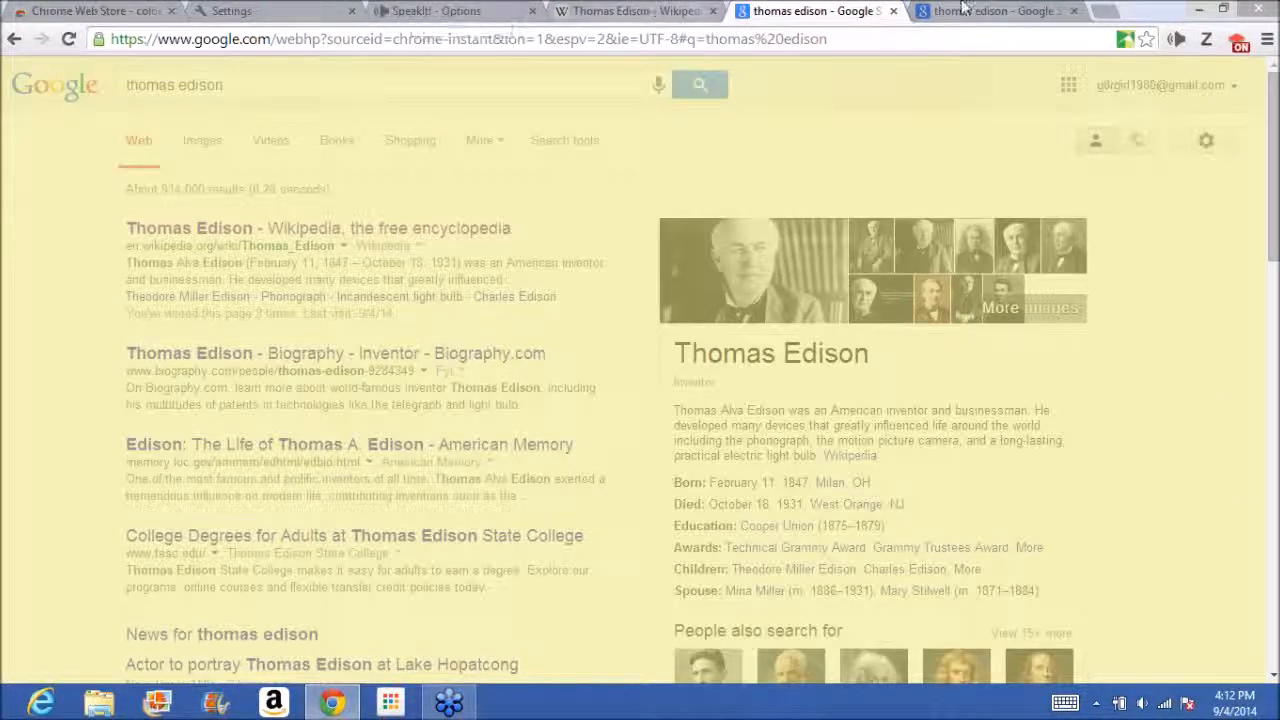
pyautogui.click(963, 8)
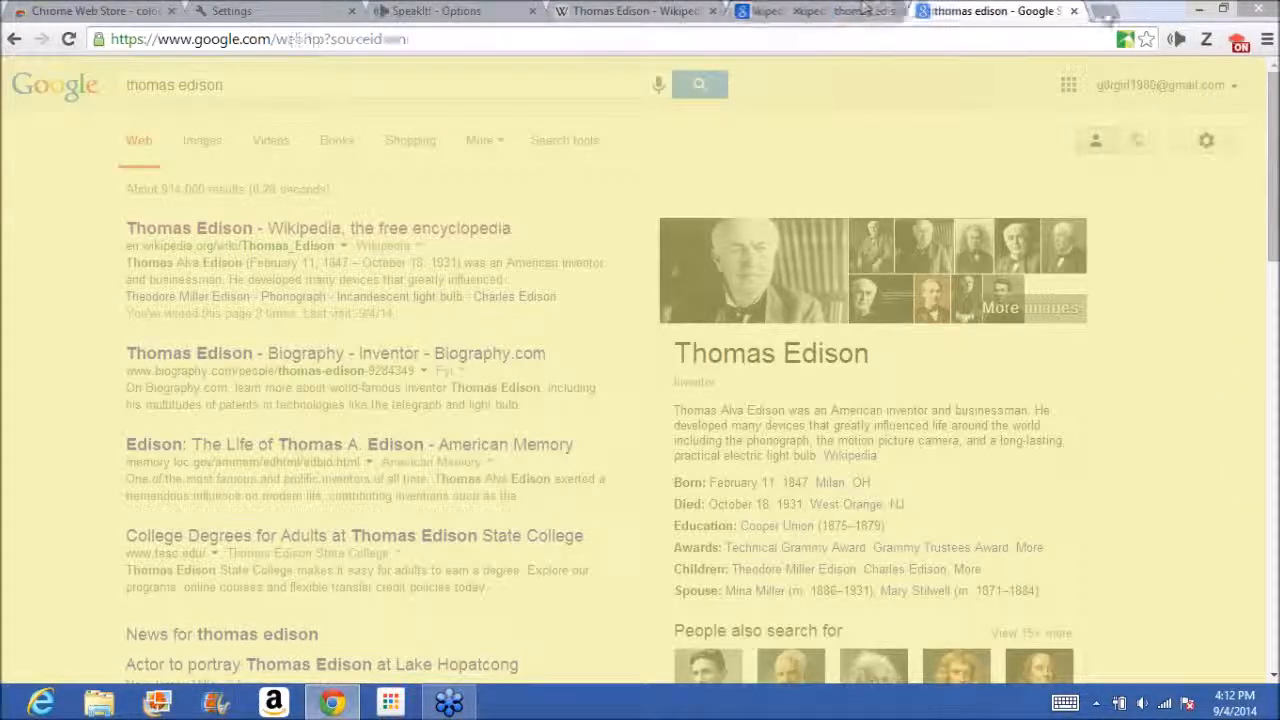
# Reduce the overlay's opacity to 0.29 and change its colour to blue, rgba(135, 157, 241, 0.29).
pyautogui.click(1238, 43)
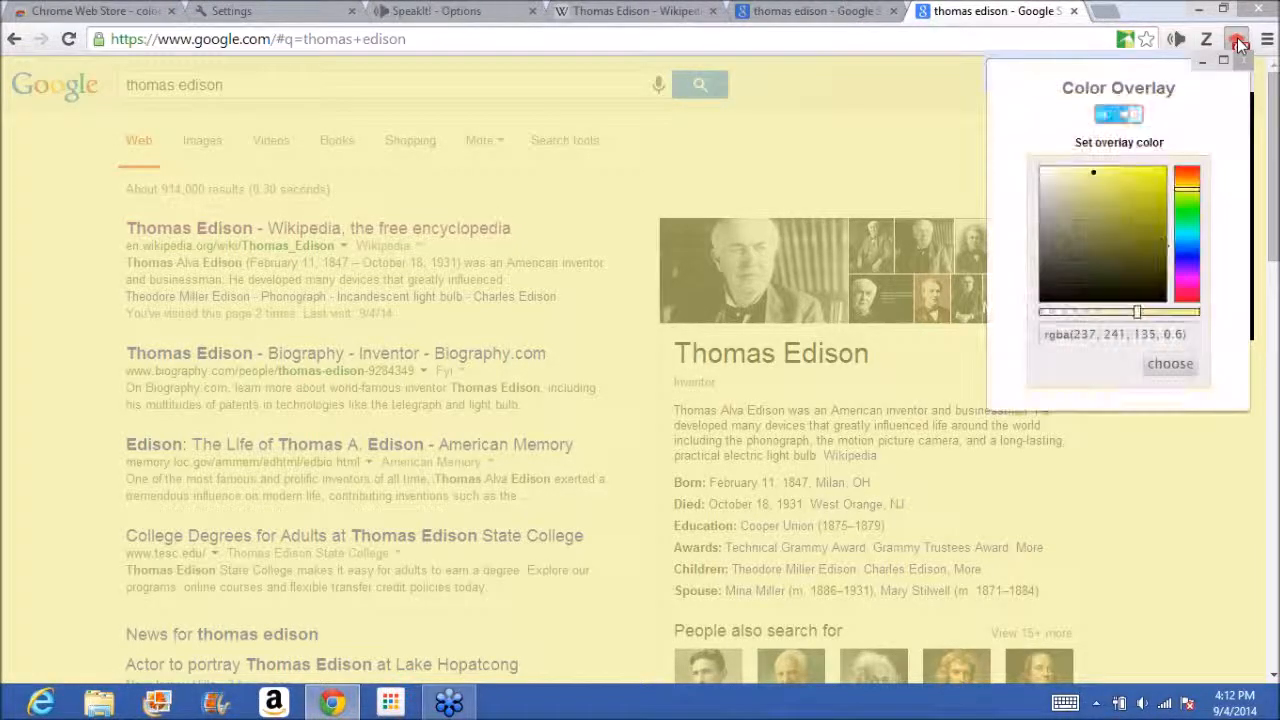
pyautogui.moveTo(1133, 316); pyautogui.dragTo(1086, 316)
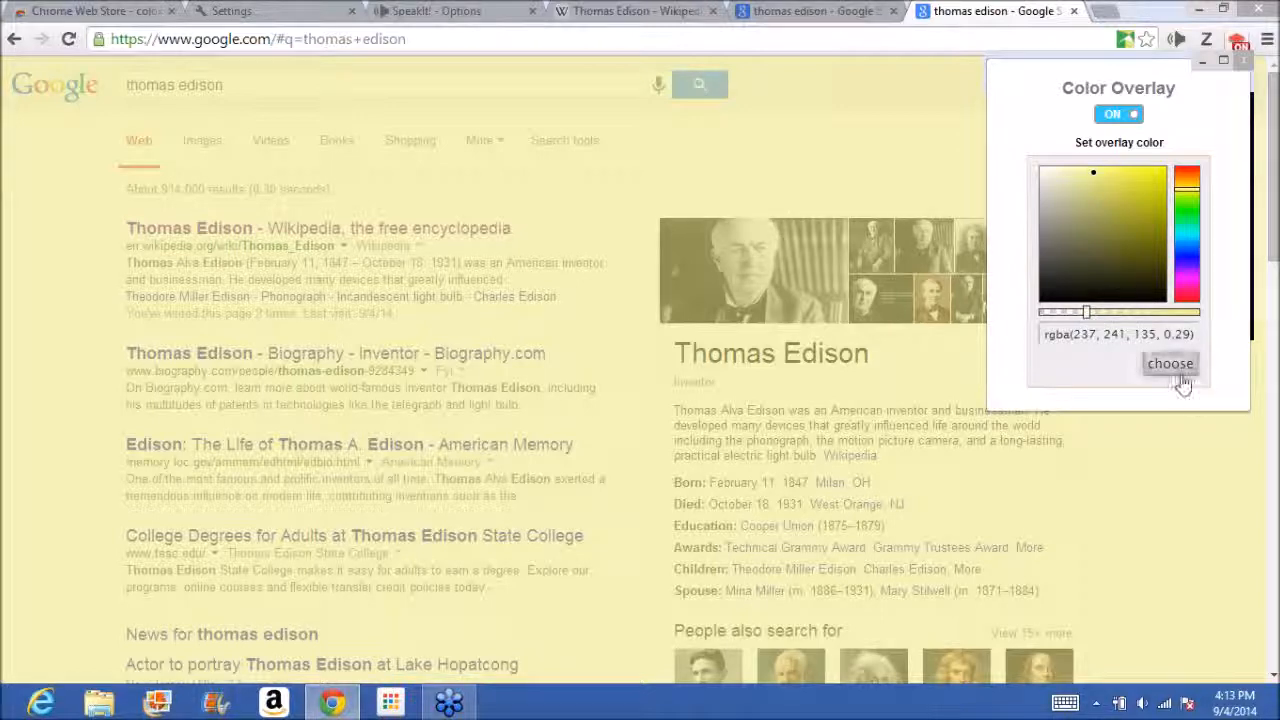
pyautogui.click(1176, 370)
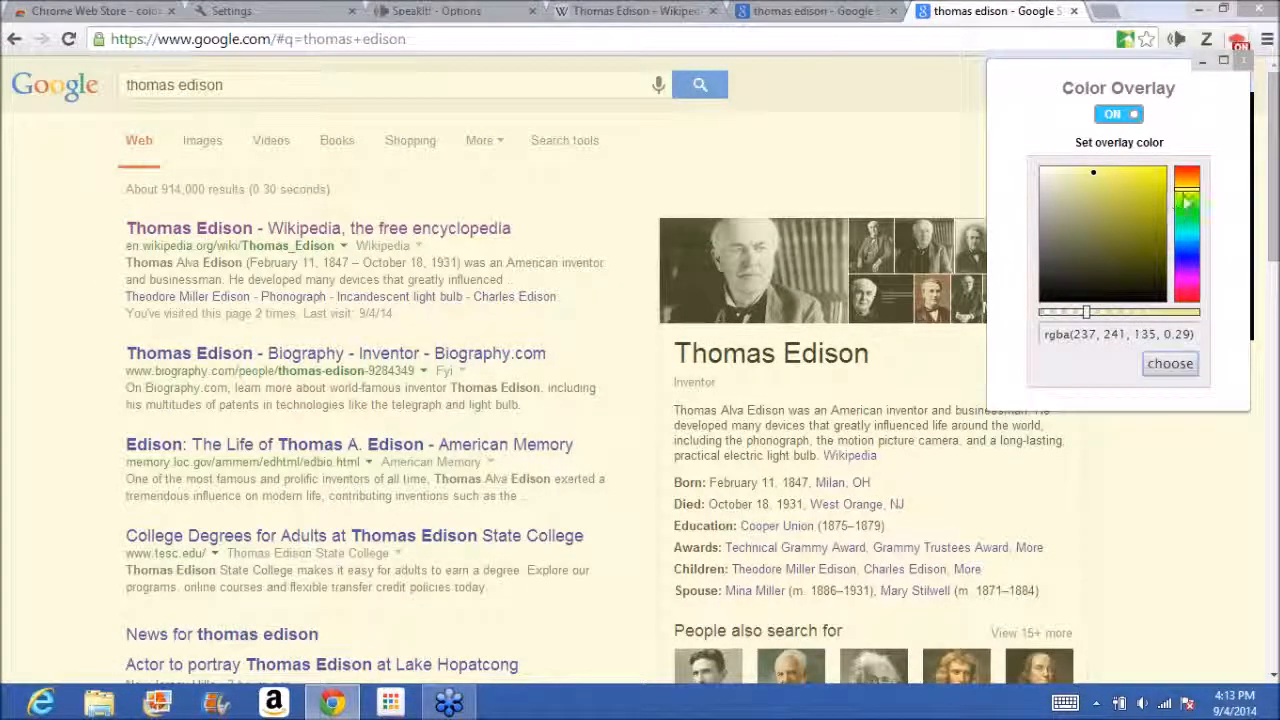
pyautogui.moveTo(1187, 200); pyautogui.dragTo(1187, 264)
pyautogui.click(1171, 367)
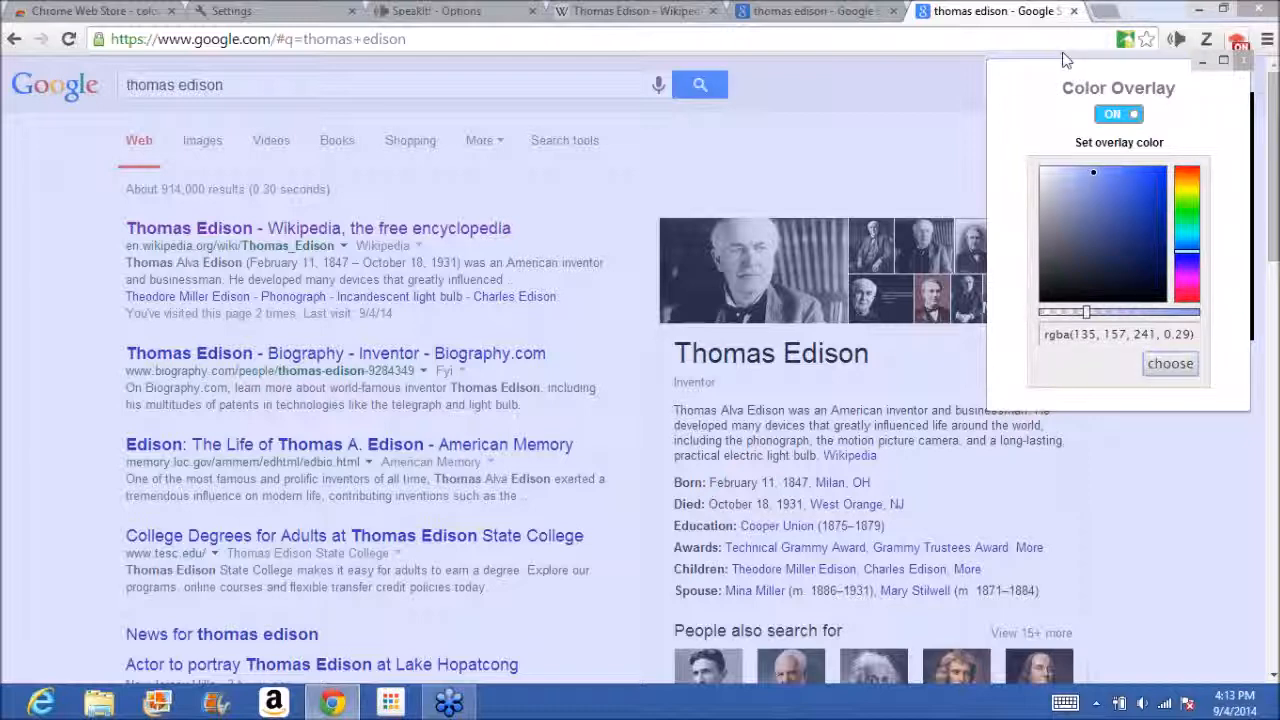
# Close both Thomas Edison search result tabs and return to the "color overlay" extension results in the Chrome Web Store.
pyautogui.click(1075, 12)
pyautogui.click(1075, 12)
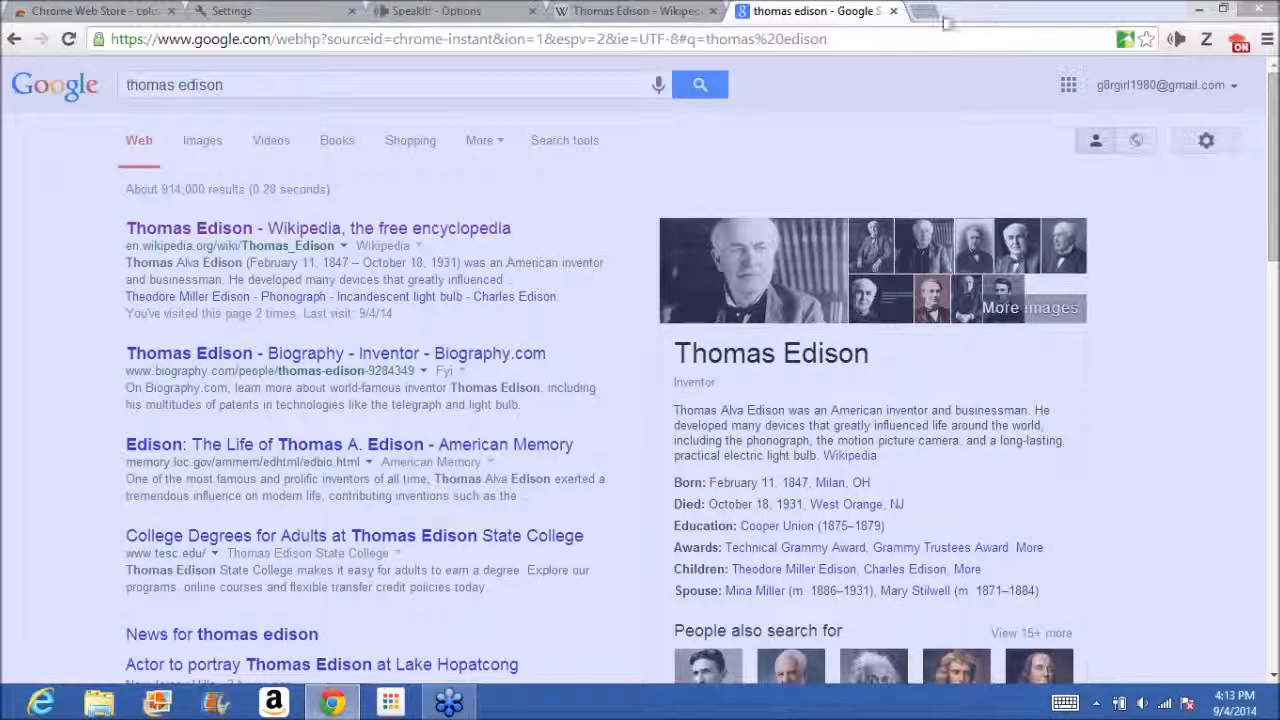
pyautogui.click(894, 12)
pyautogui.click(91, 10)
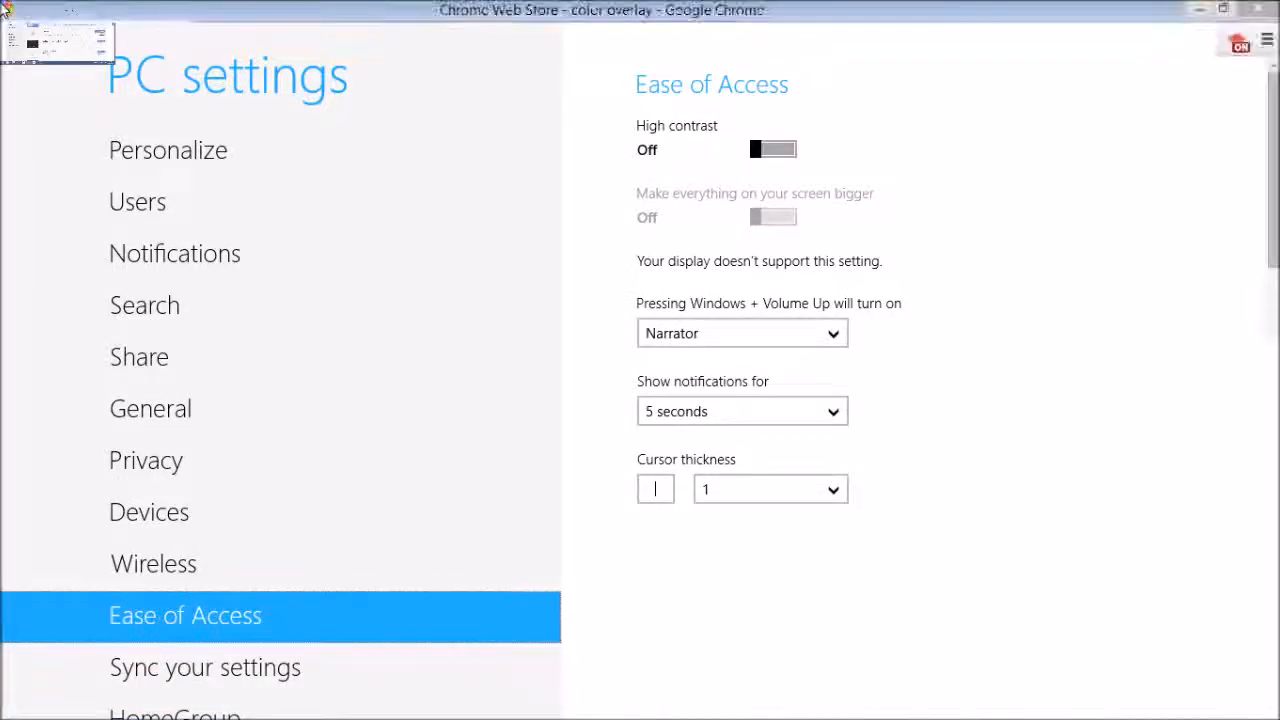
pyautogui.click(20, 15)
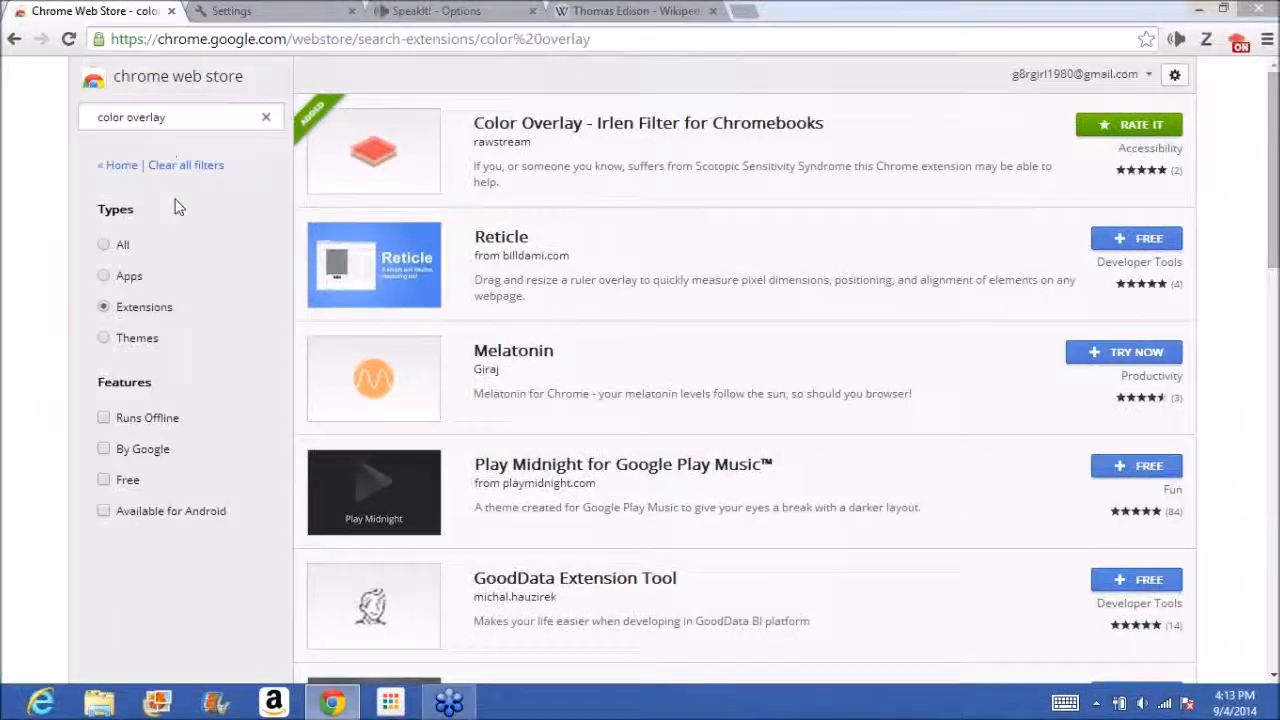
# Limit the Chrome Web Store results to apps and search for "communication".
pyautogui.click(105, 276)
pyautogui.moveTo(194, 117); pyautogui.dragTo(14, 157)
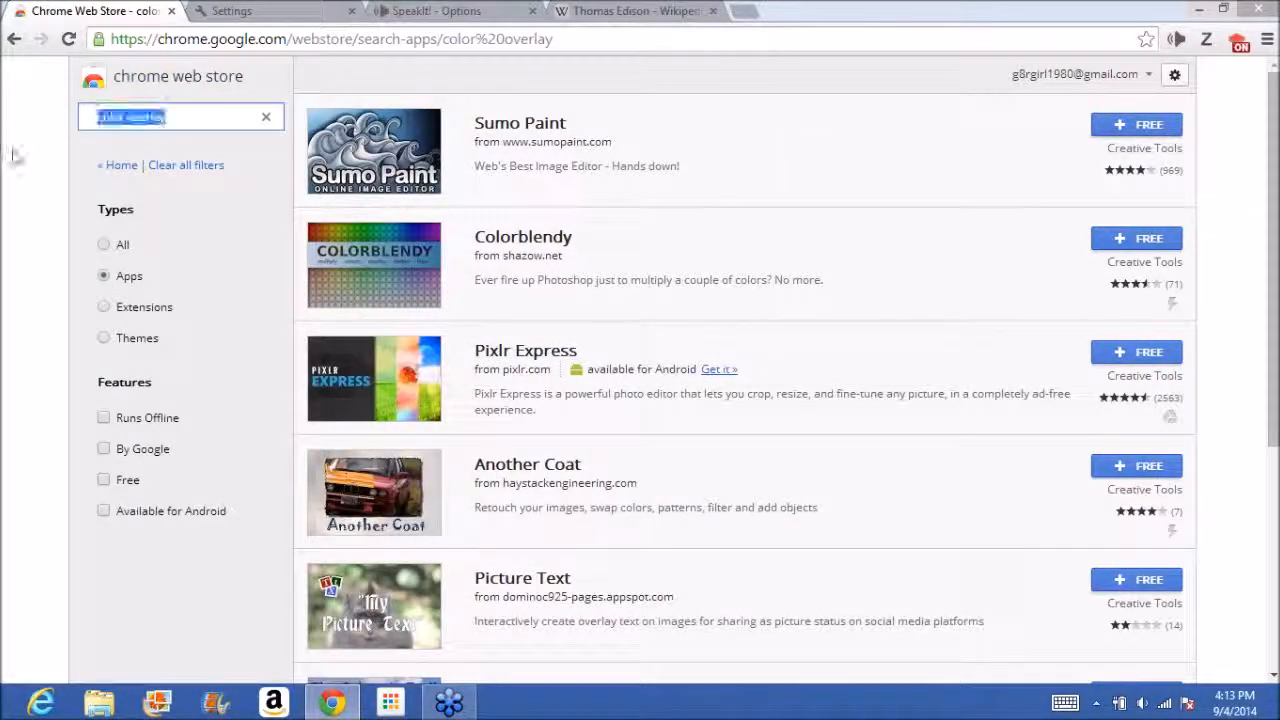
pyautogui.click(14, 158)
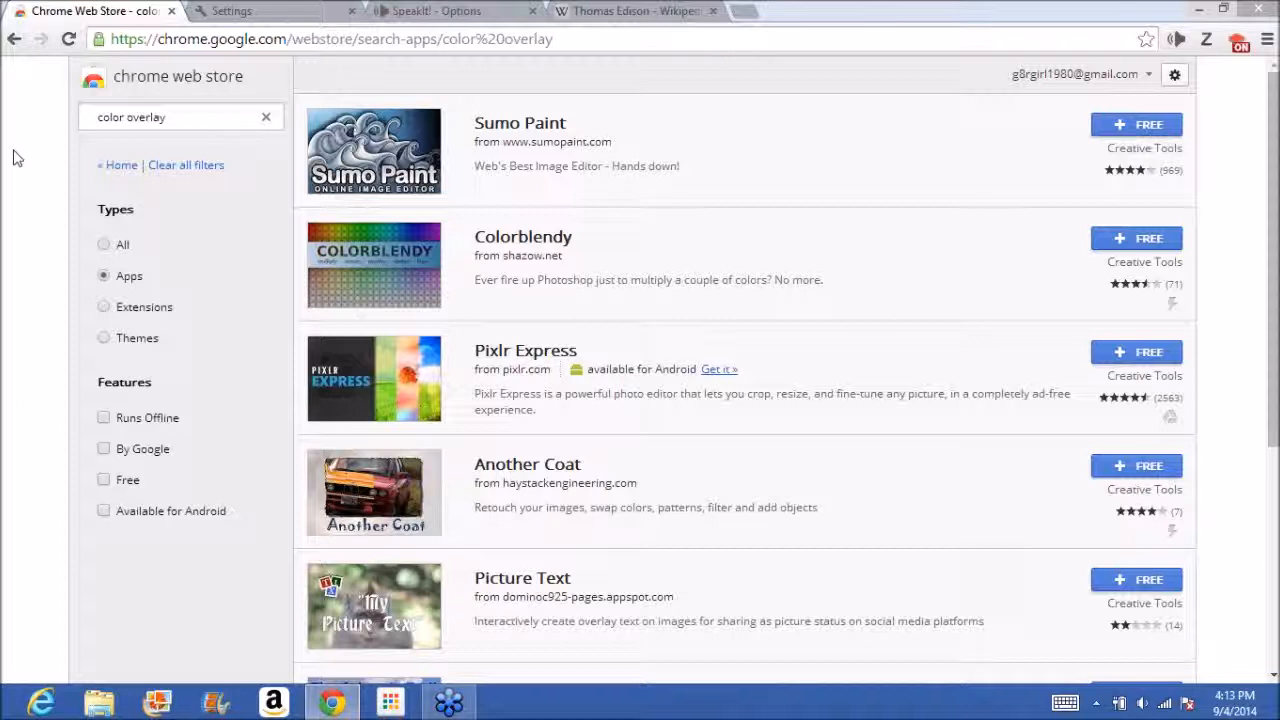
pyautogui.click(175, 116)
pyautogui.tripleClick(175, 116)
pyautogui.write('communication')
pyautogui.press('Return')
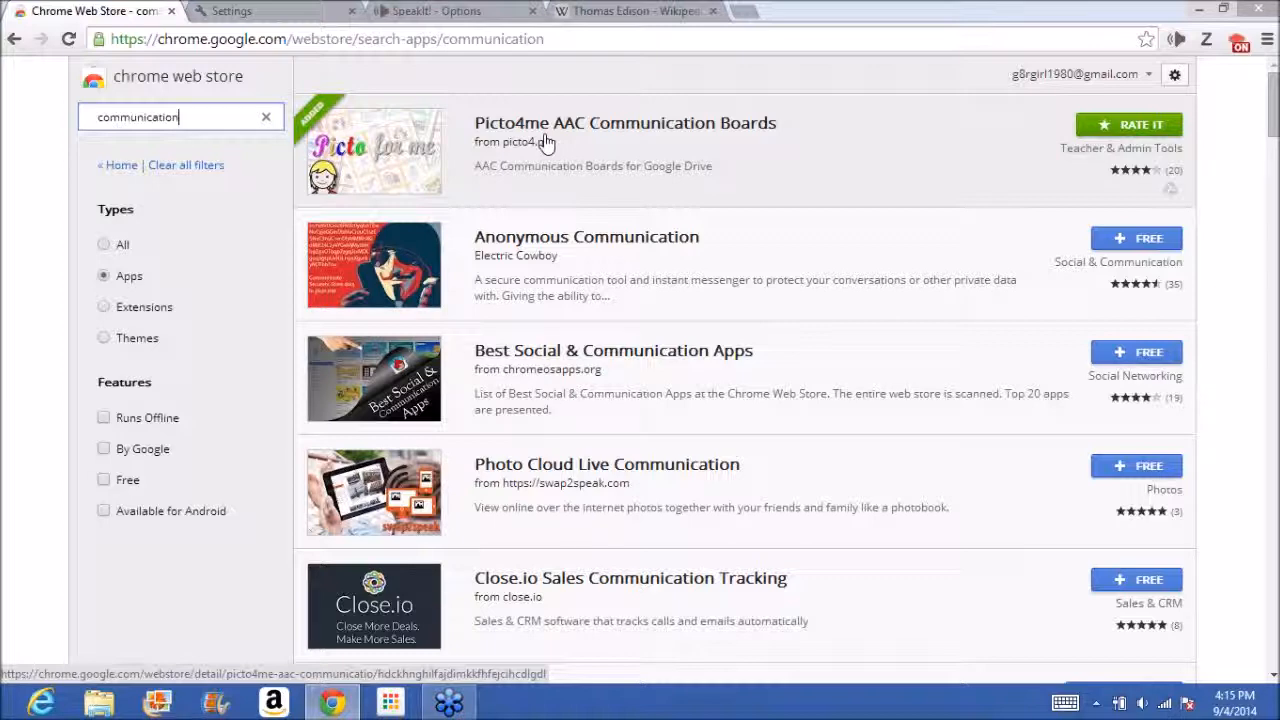
# Go to google.com in the Chrome Web Store tab.
pyautogui.click(640, 37)
pyautogui.write('google.com')
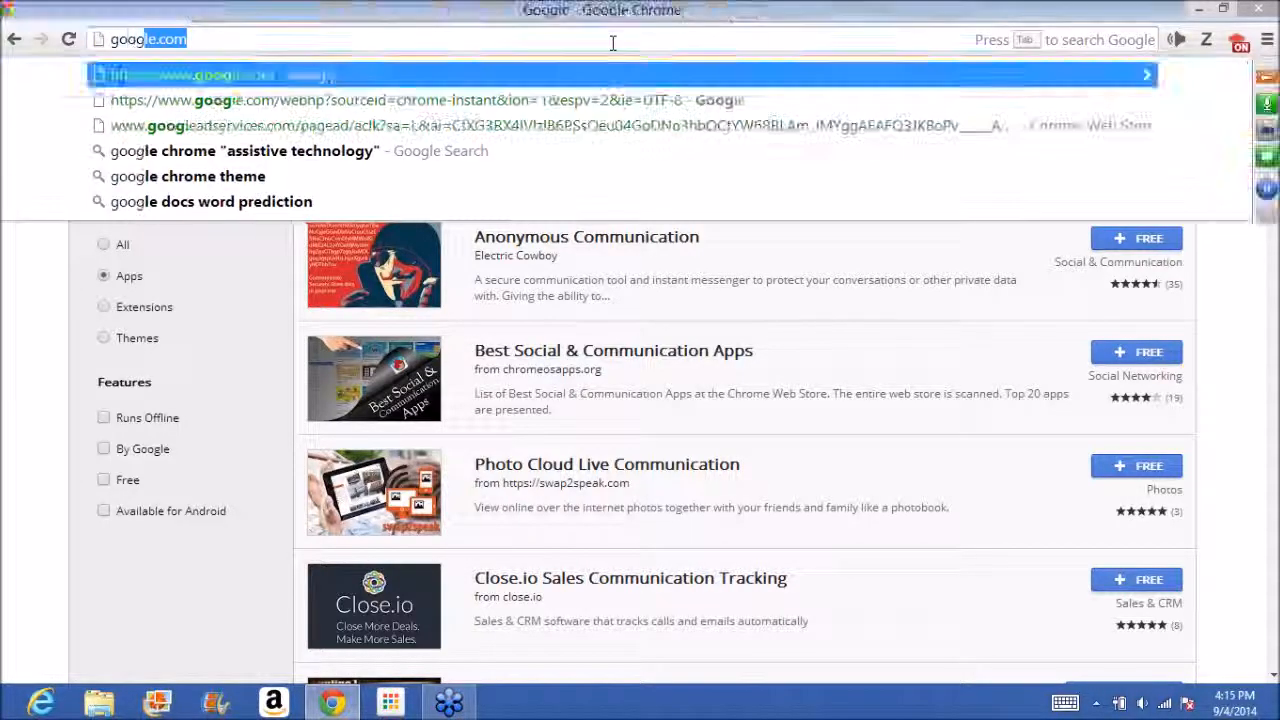
pyautogui.press('Return')
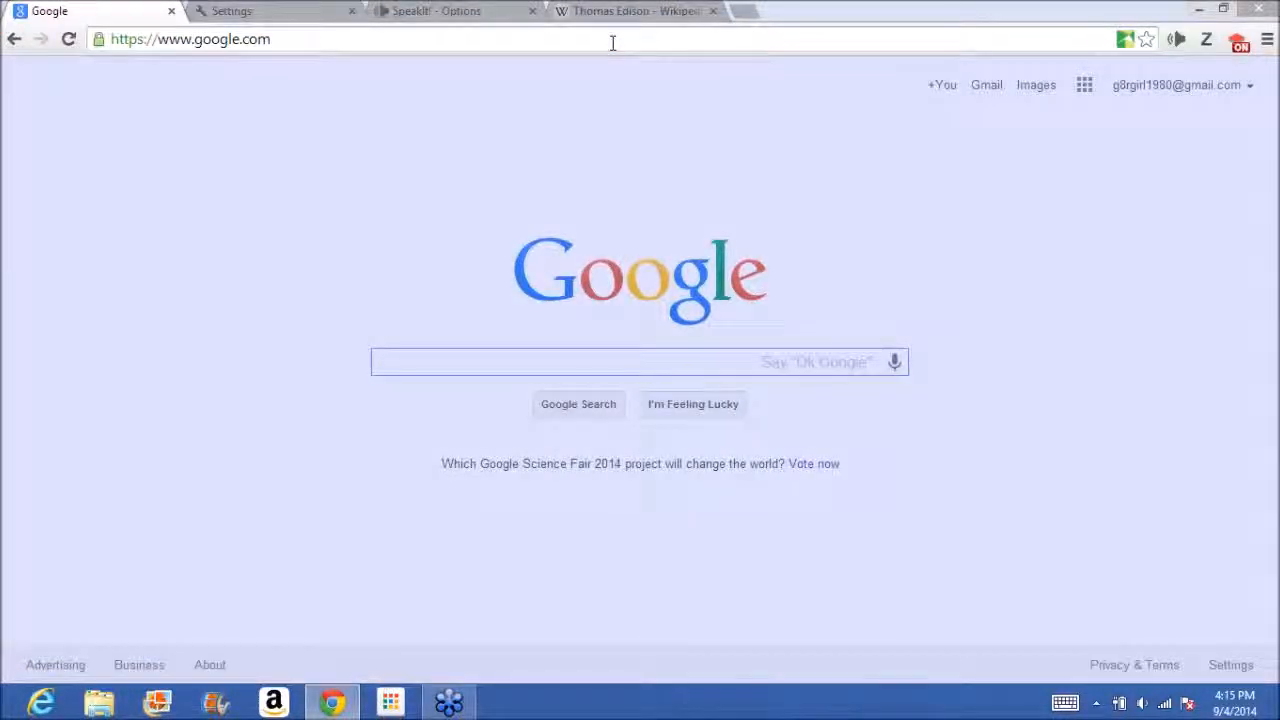
# Remove the Color Overlay - Irlen Filter extension from Chrome and reload the Google page to clear the tint.
pyautogui.rightClick(1238, 44)
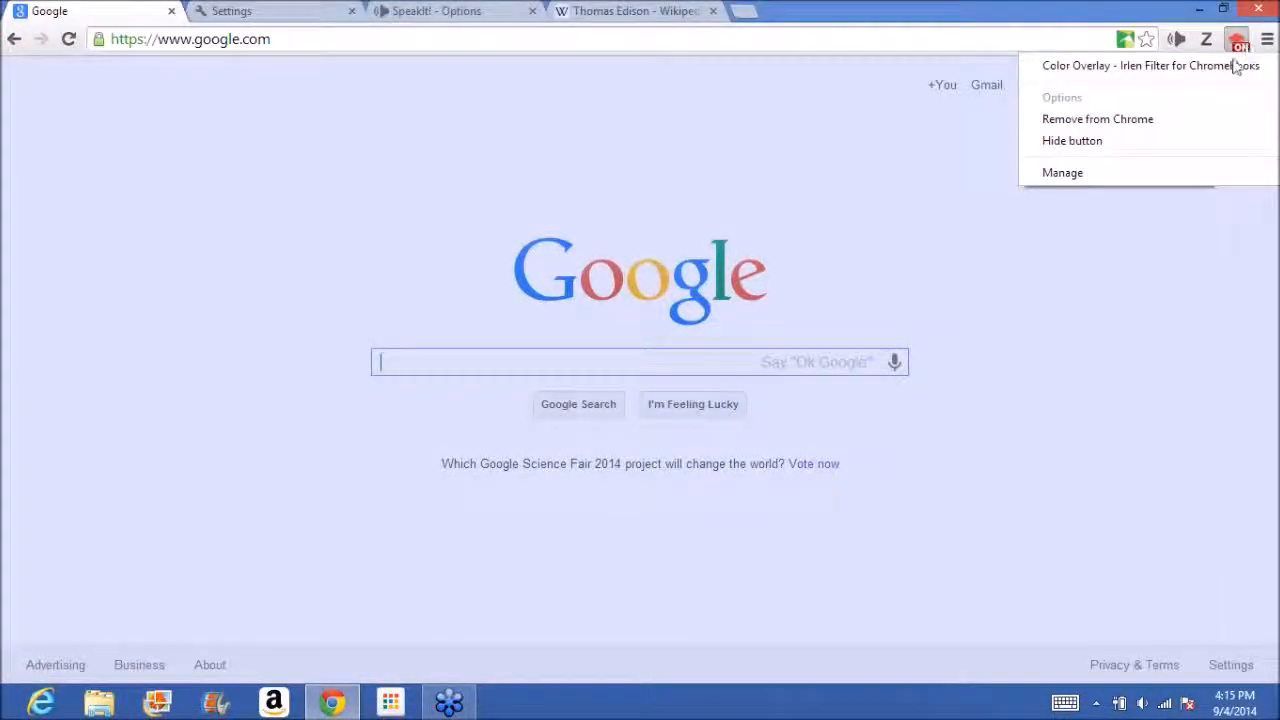
pyautogui.click(1184, 121)
pyautogui.click(689, 212)
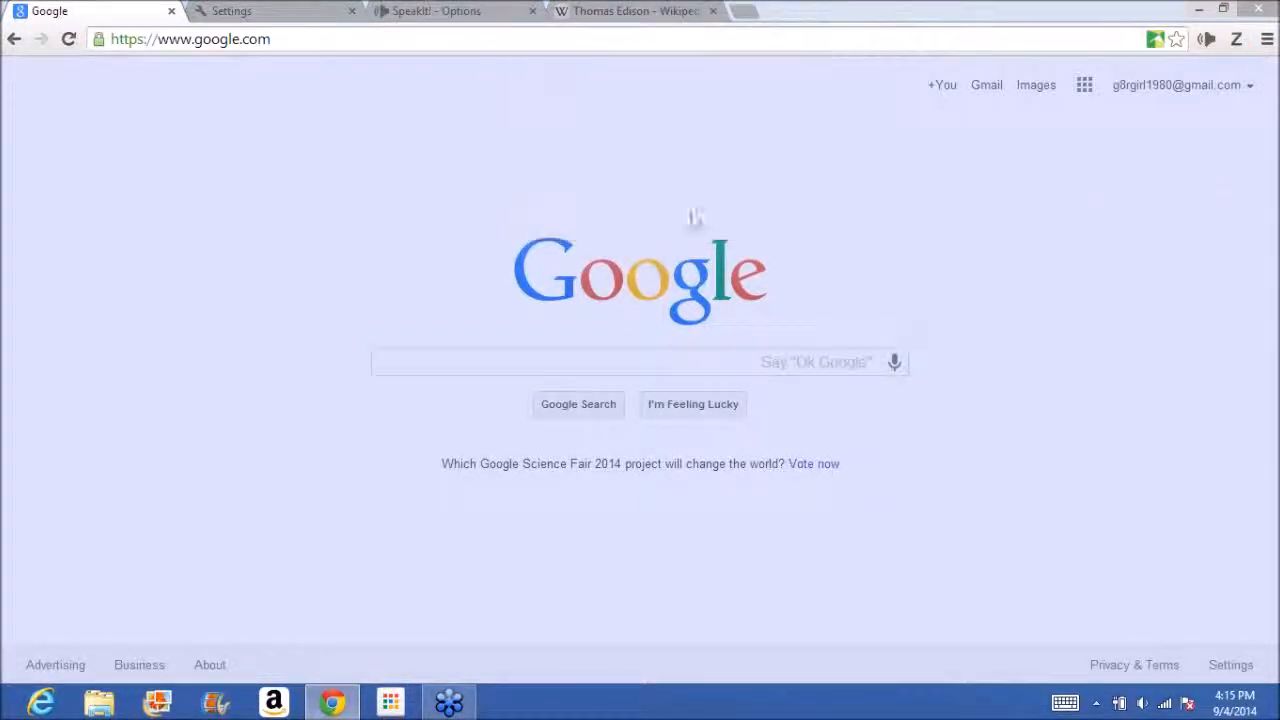
pyautogui.click(66, 39)
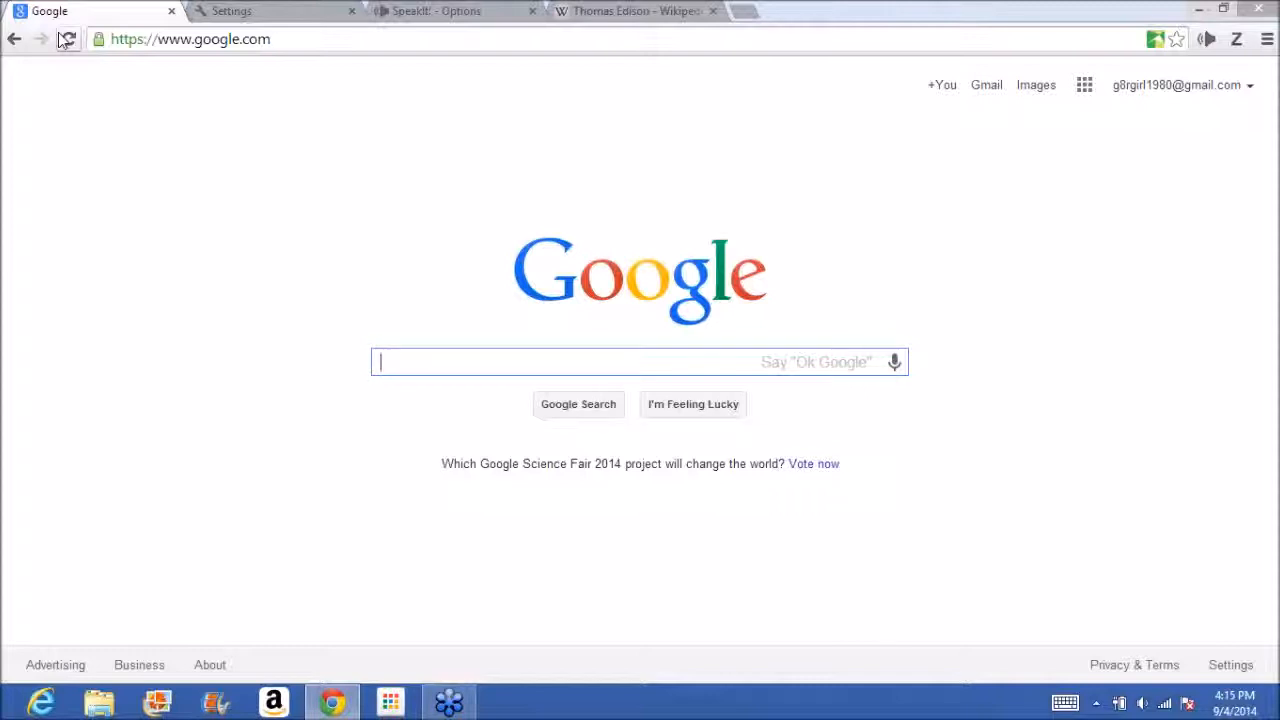
pyautogui.click(1266, 83)
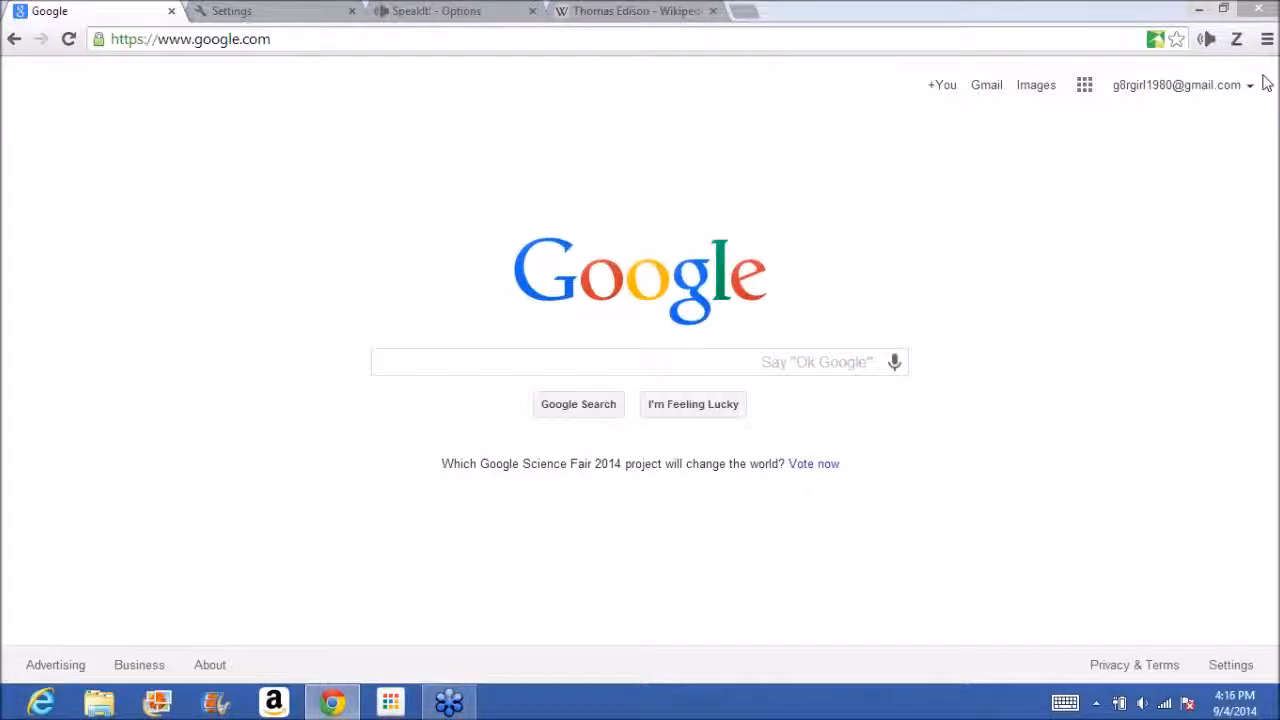